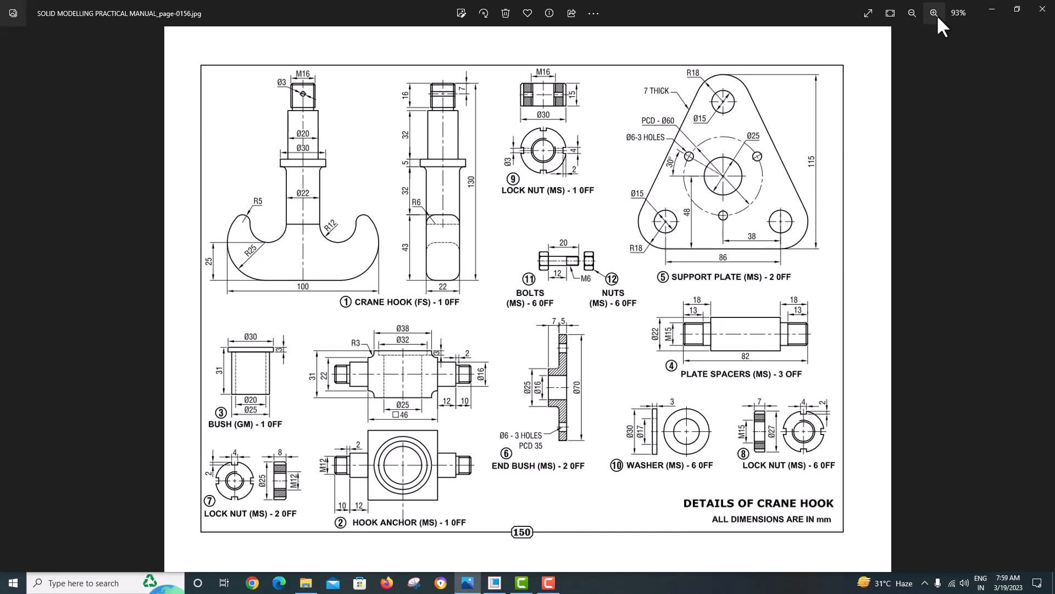
- Arrange Creo Parametric and the crane hook drawing side by side, with the drawing enlarged on the support plate
click(1018, 9)
click(361, 245)
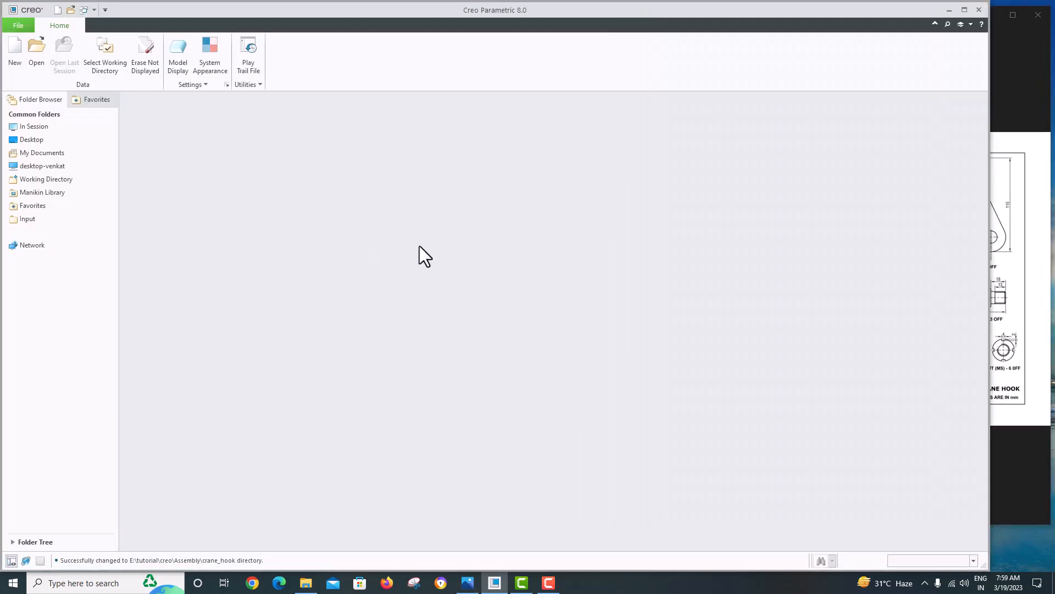
mouse_move(987, 217)
mouse_down()
mouse_move(594, 262)
mouse_move(657, 271)
mouse_up()
click(825, 273)
scroll(997, 239, up, 3)
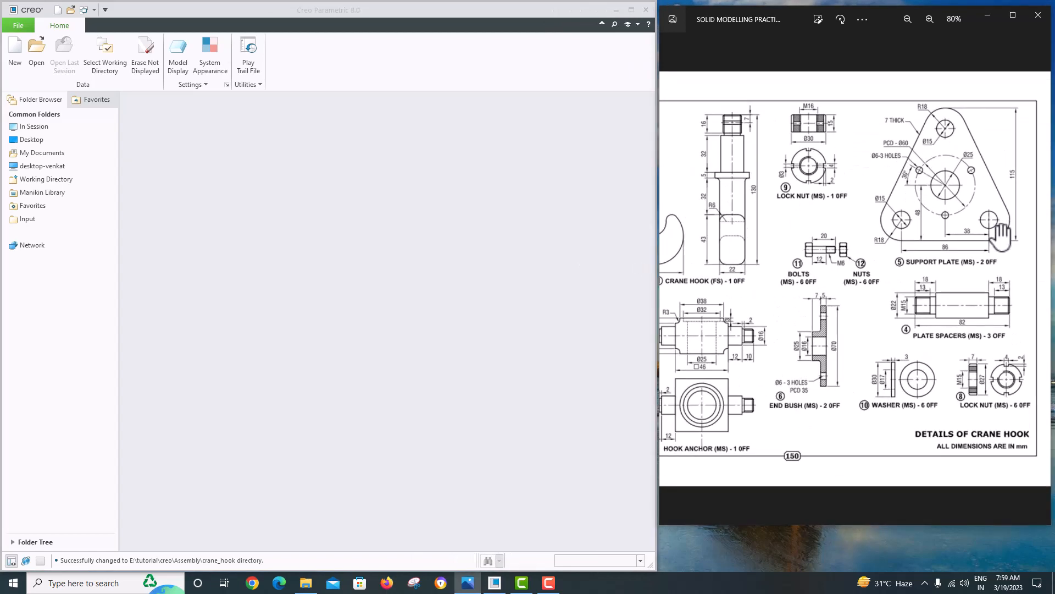
drag(961, 208, 951, 279)
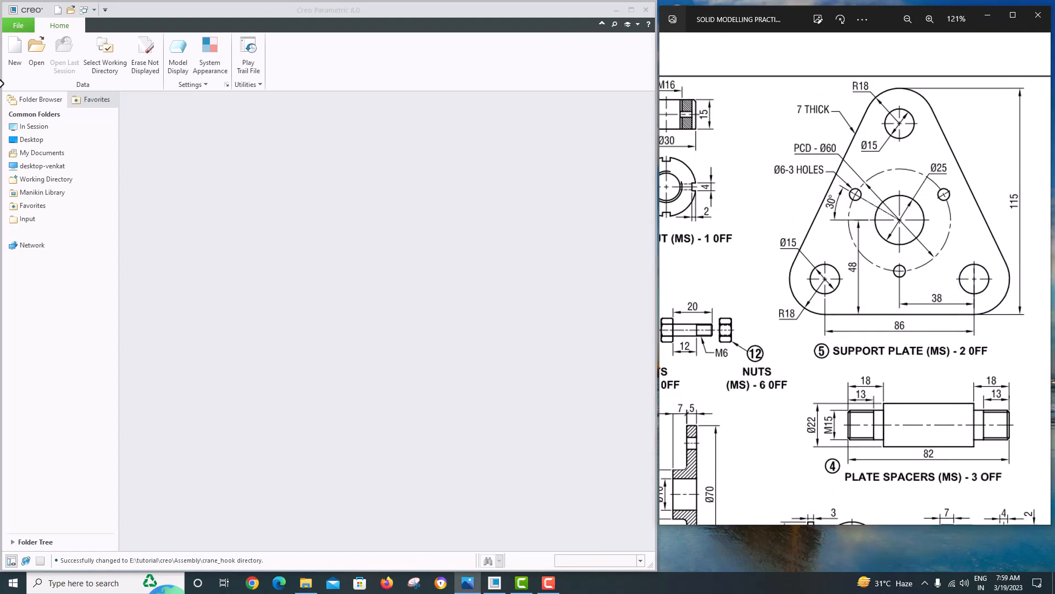
- Create a new solid part without the default template, using the mmns_part_solid_abs template
click(12, 72)
click(13, 71)
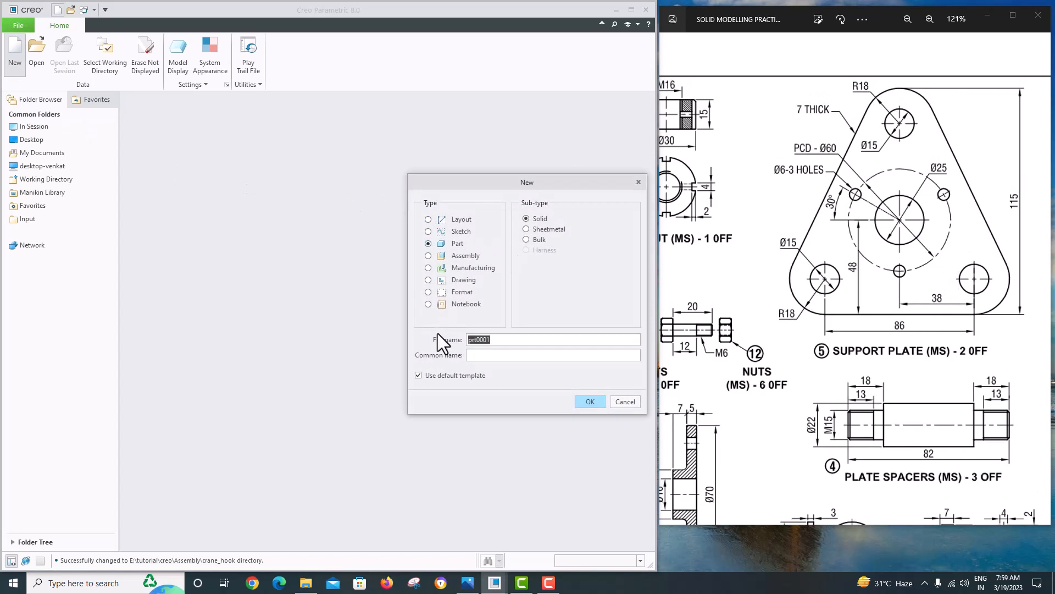
click(578, 401)
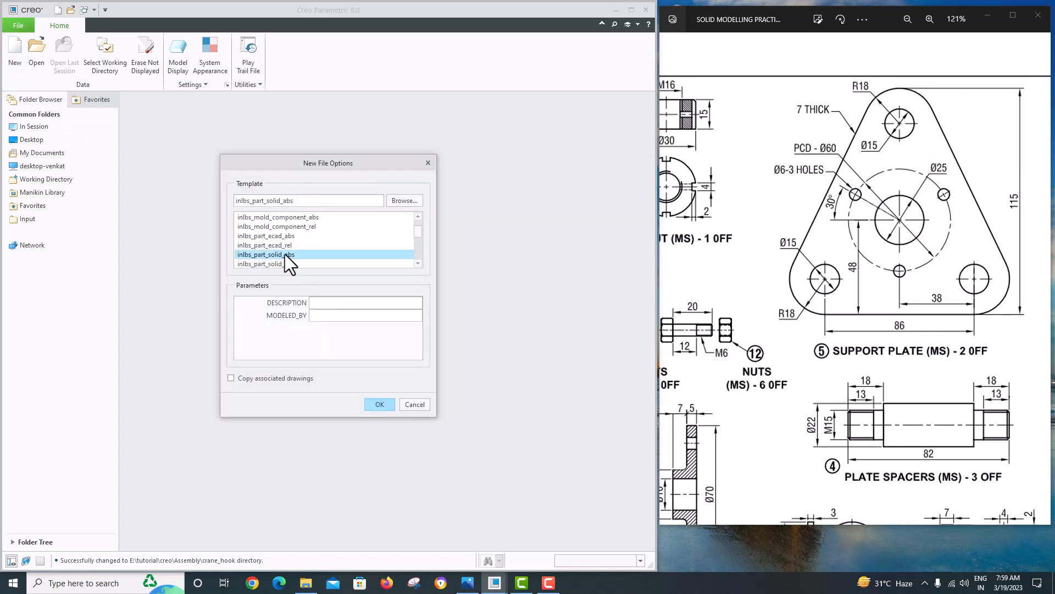
drag(416, 229, 418, 243)
click(316, 252)
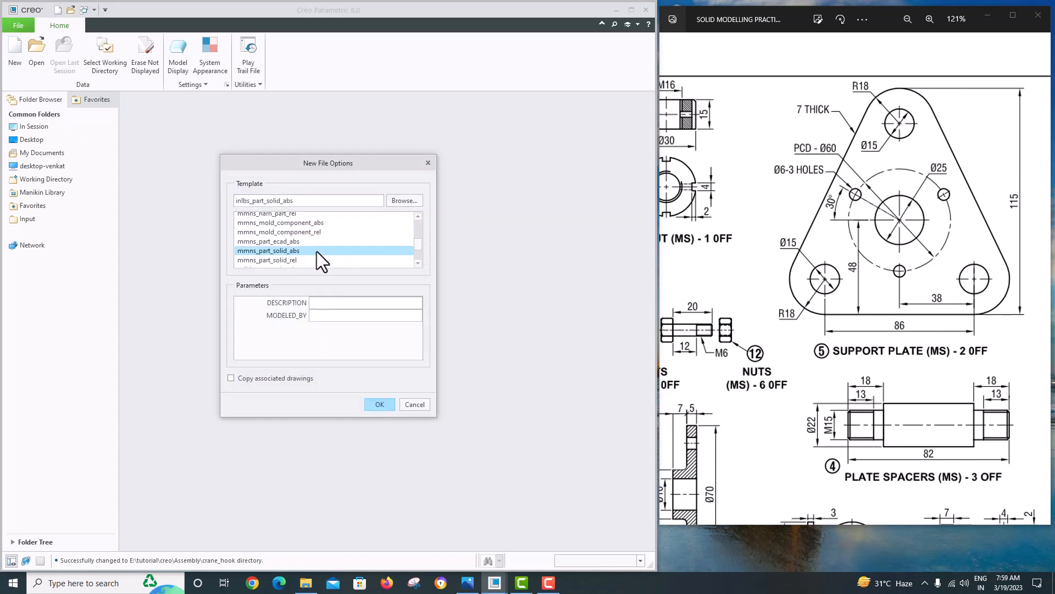
click(379, 404)
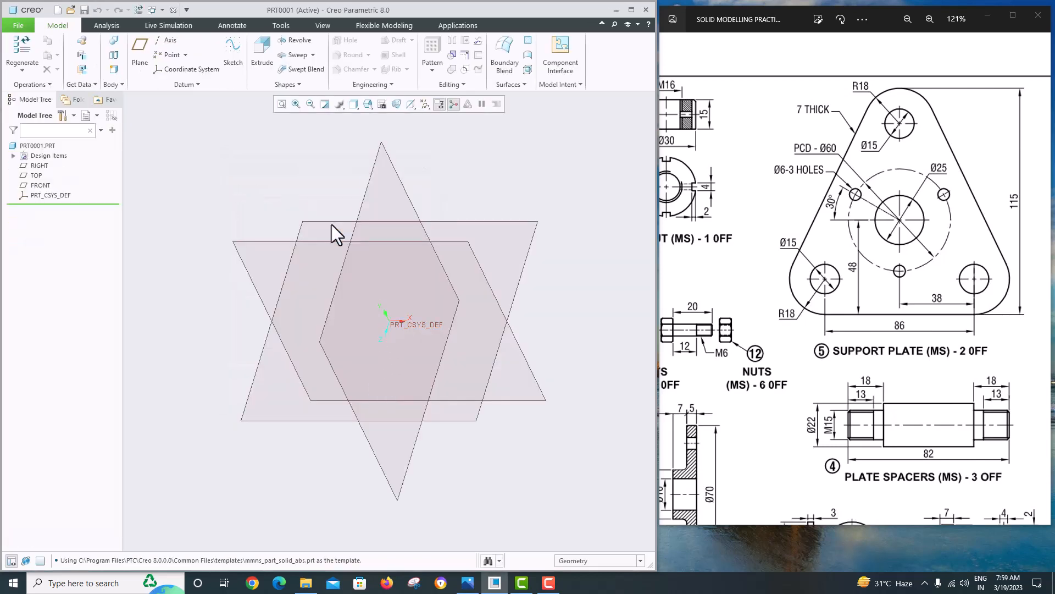
- Start a sketch on the FRONT plane and orient the view parallel to the sketch plane
click(272, 242)
click(233, 55)
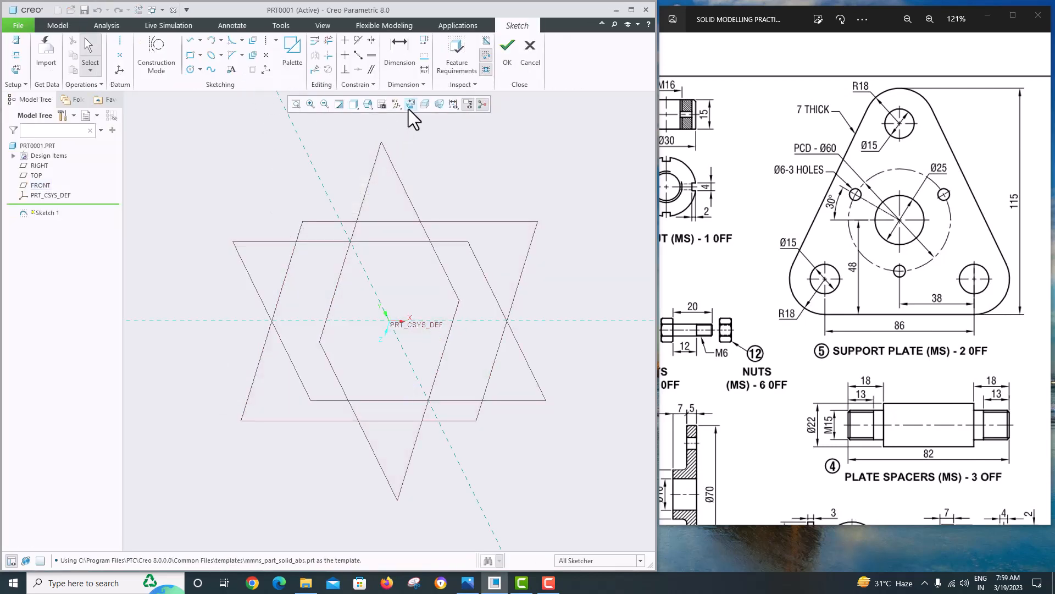
click(410, 104)
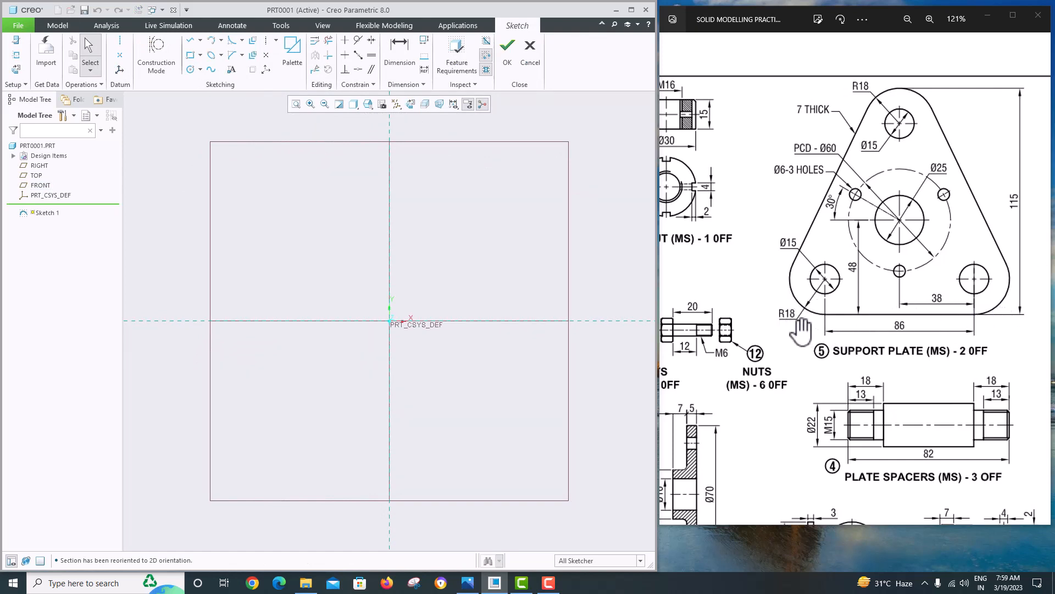
- Sketch a circle centred on the horizontal axis about 234 mm right of the origin and set its diameter to 36 mm
click(191, 69)
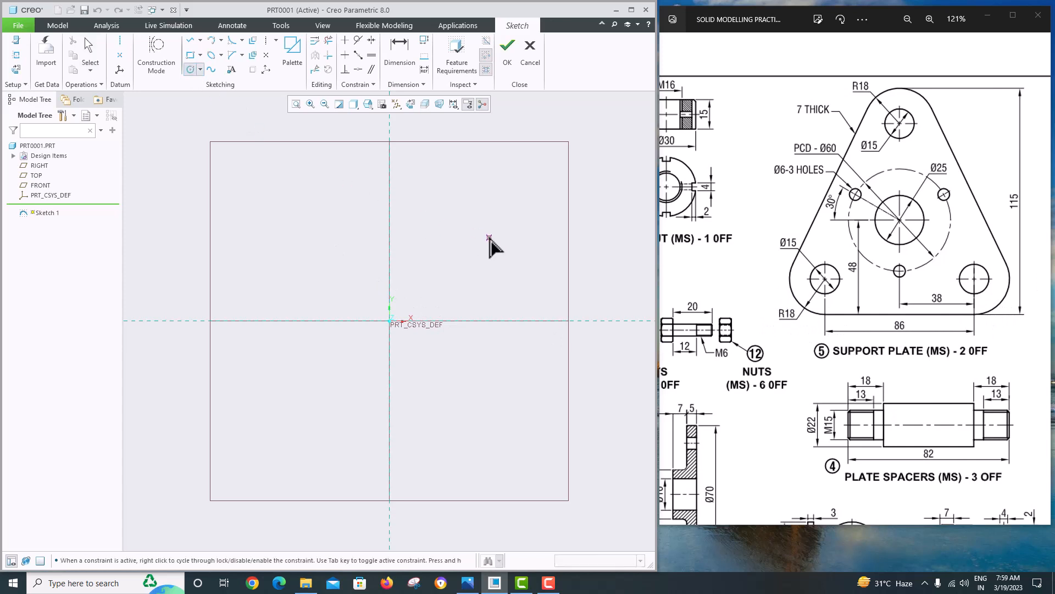
click(555, 322)
click(580, 364)
middle_click(506, 294)
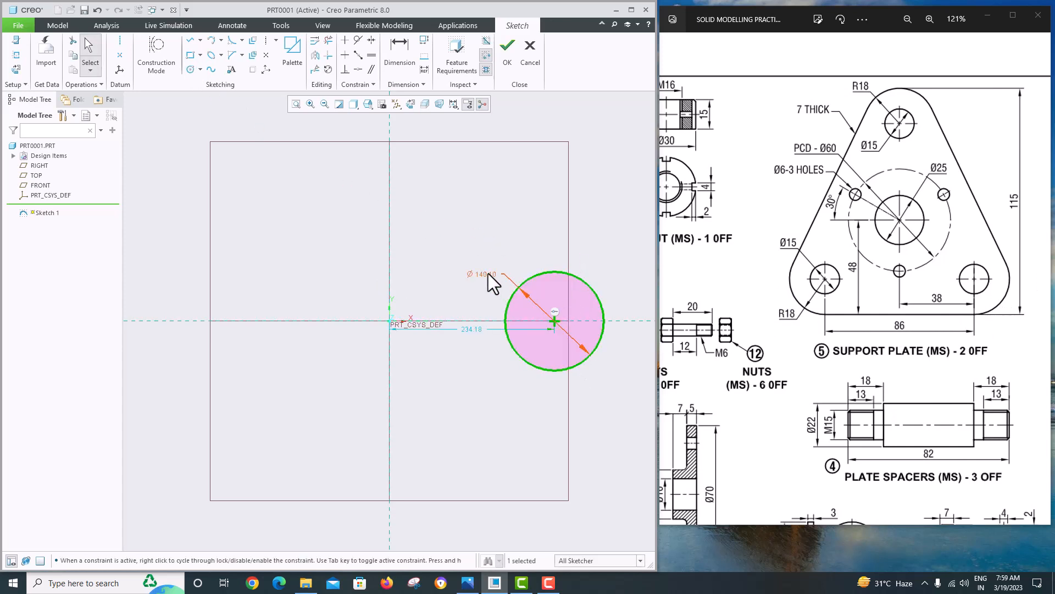
double_click(486, 274)
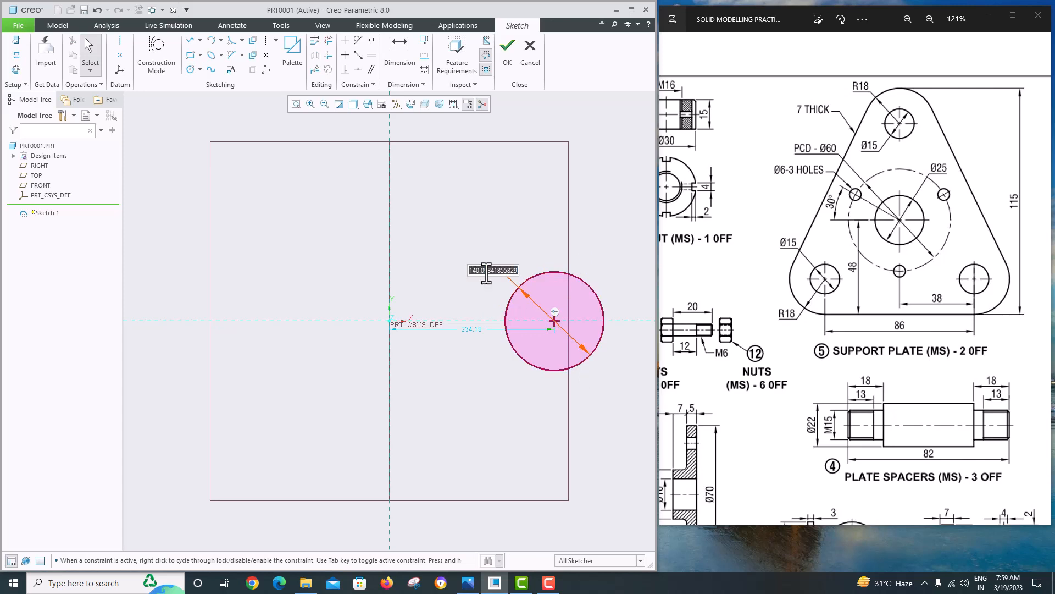
text(18)
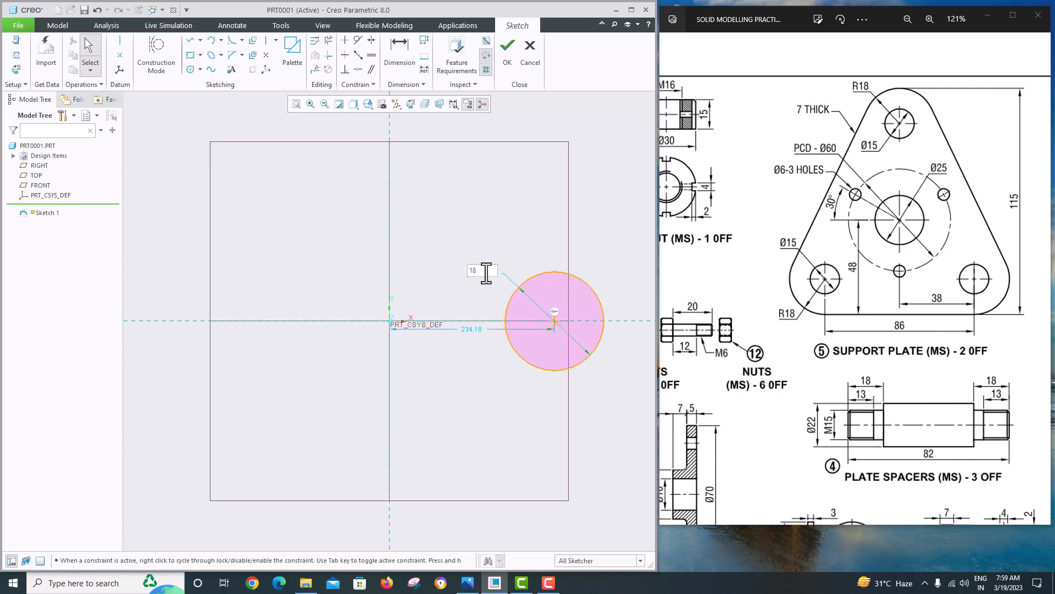
text(+18)
key(Return)
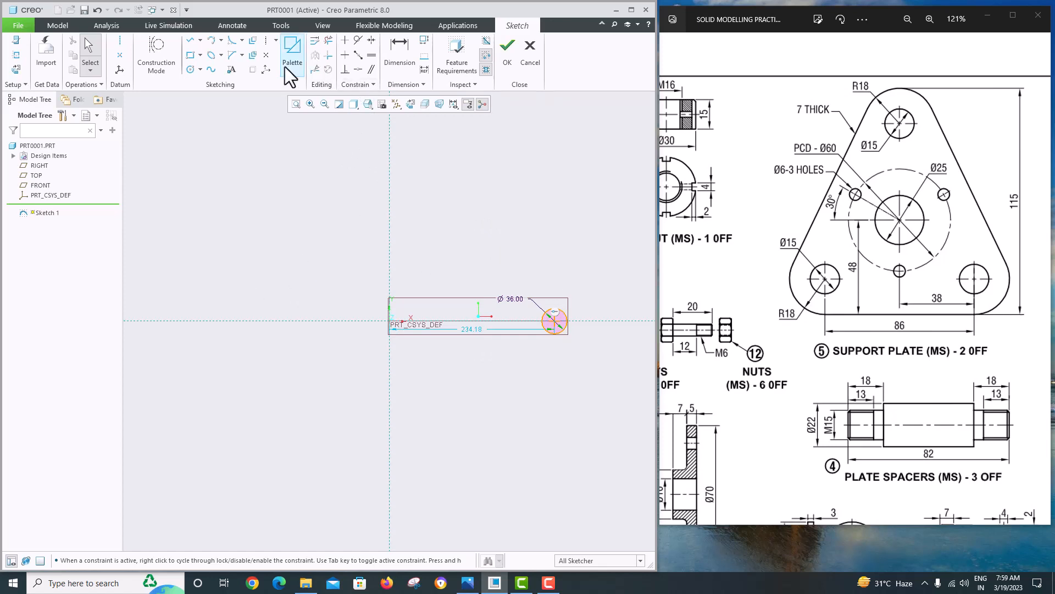
- Add a vertical centerline through the origin and mirror the circle about it
click(266, 42)
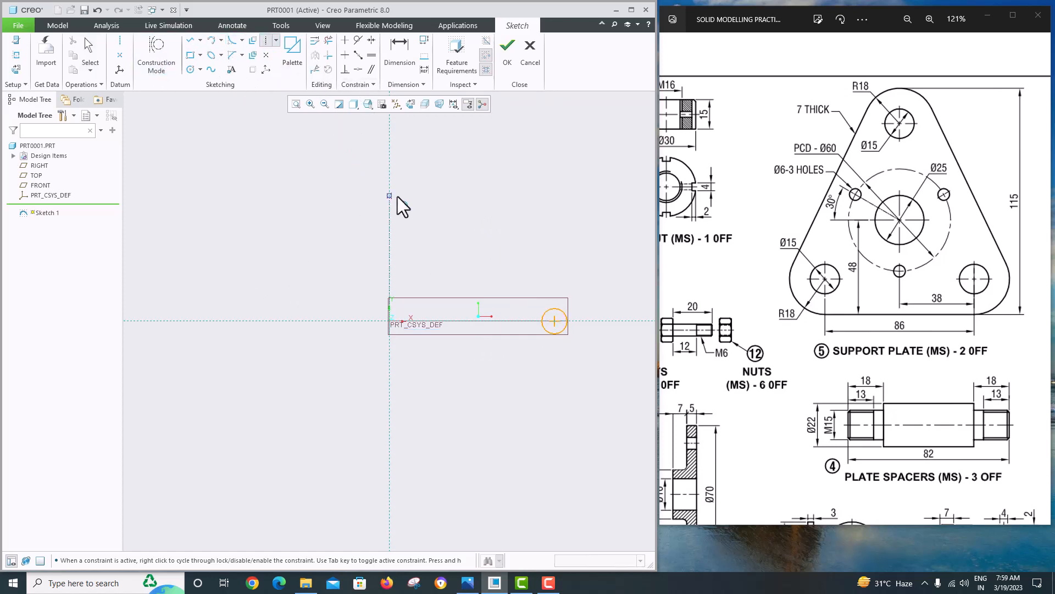
click(390, 149)
middle_click(443, 187)
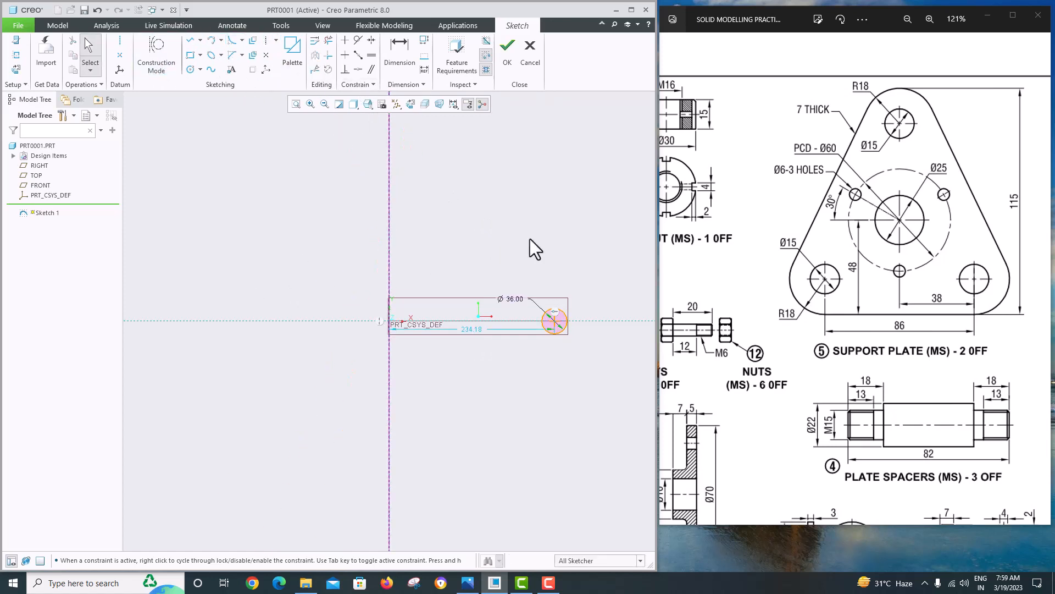
click(565, 315)
click(318, 55)
click(389, 146)
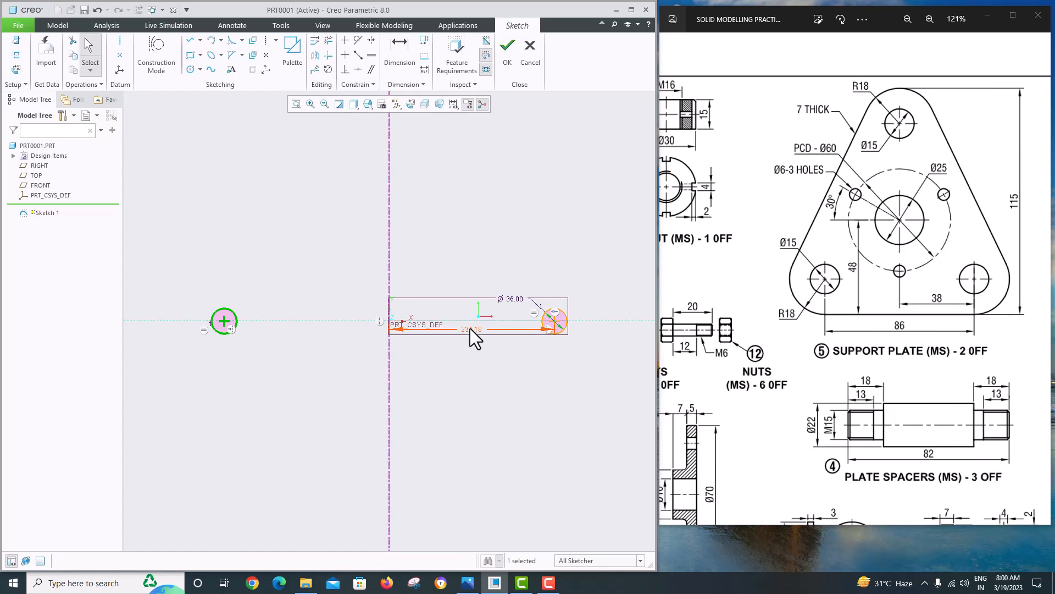
- Dimension the distance between the two circle centres as 86 mm and place the dimensions close to the circles
click(410, 52)
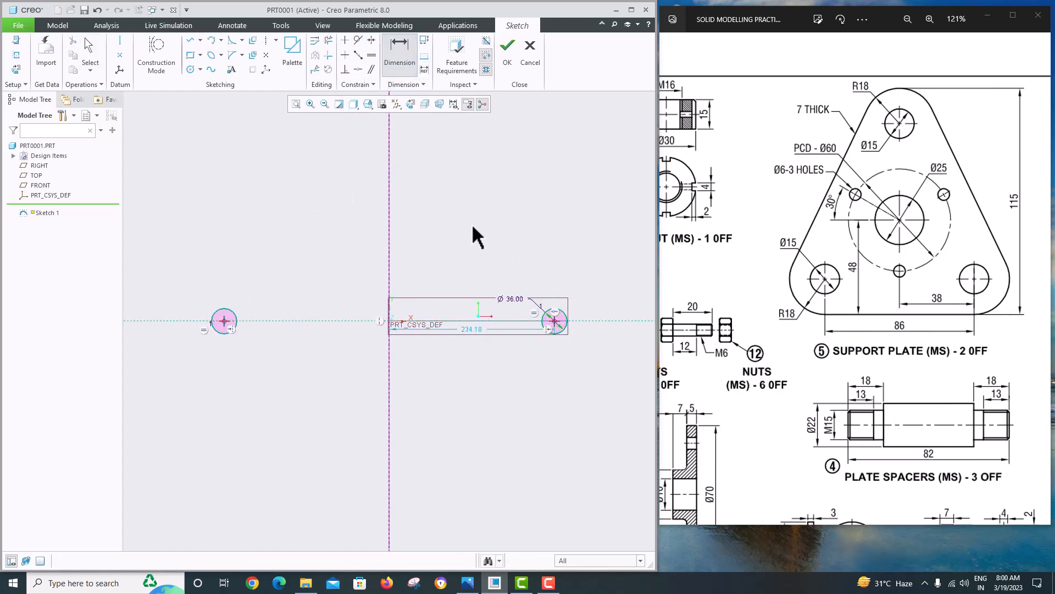
middle_click(407, 231)
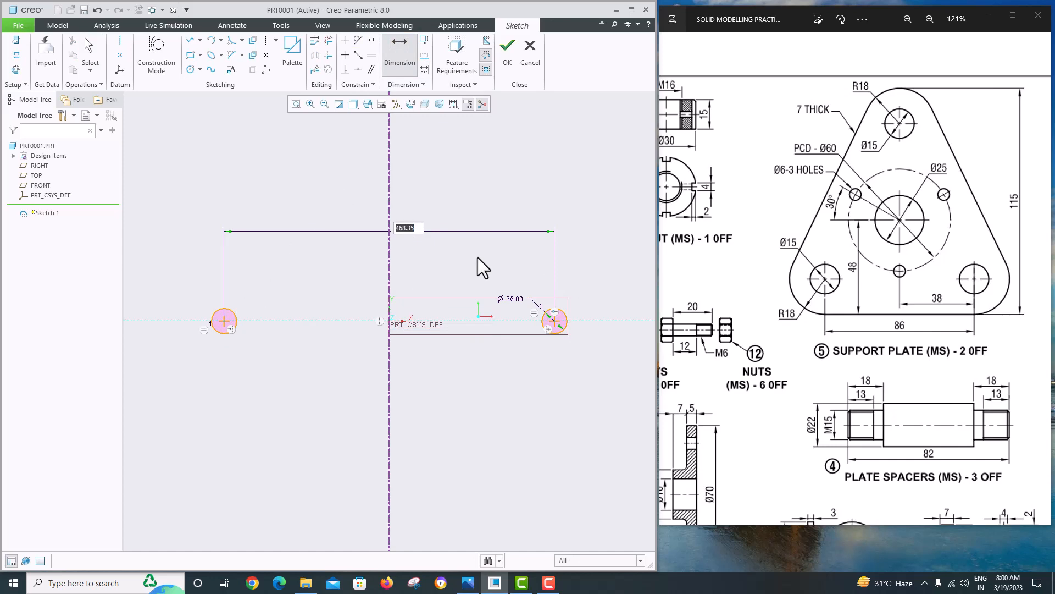
text(86)
key(Return)
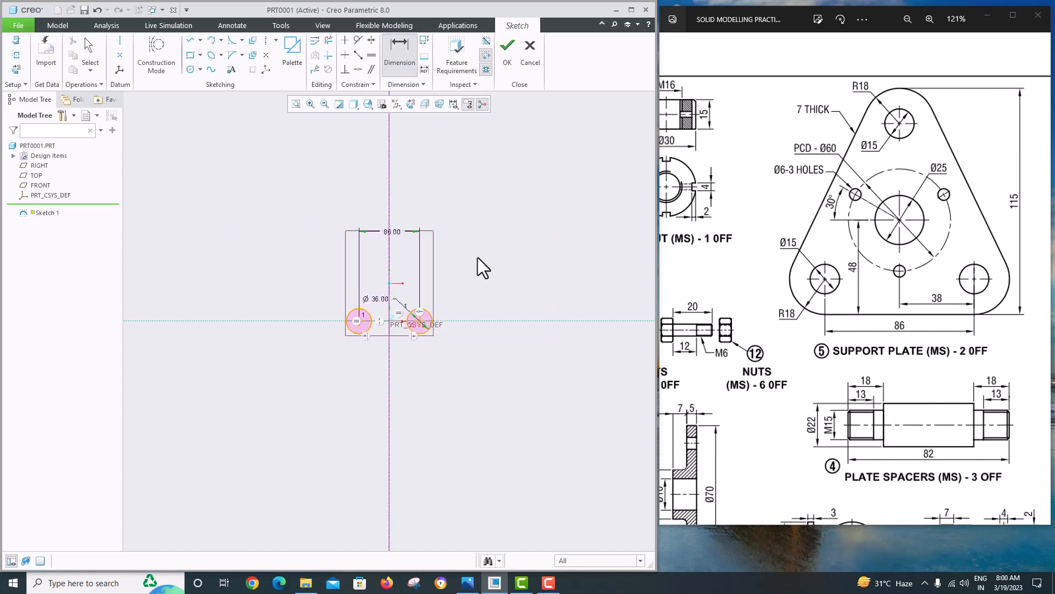
click(296, 104)
scroll(337, 305, up, 1)
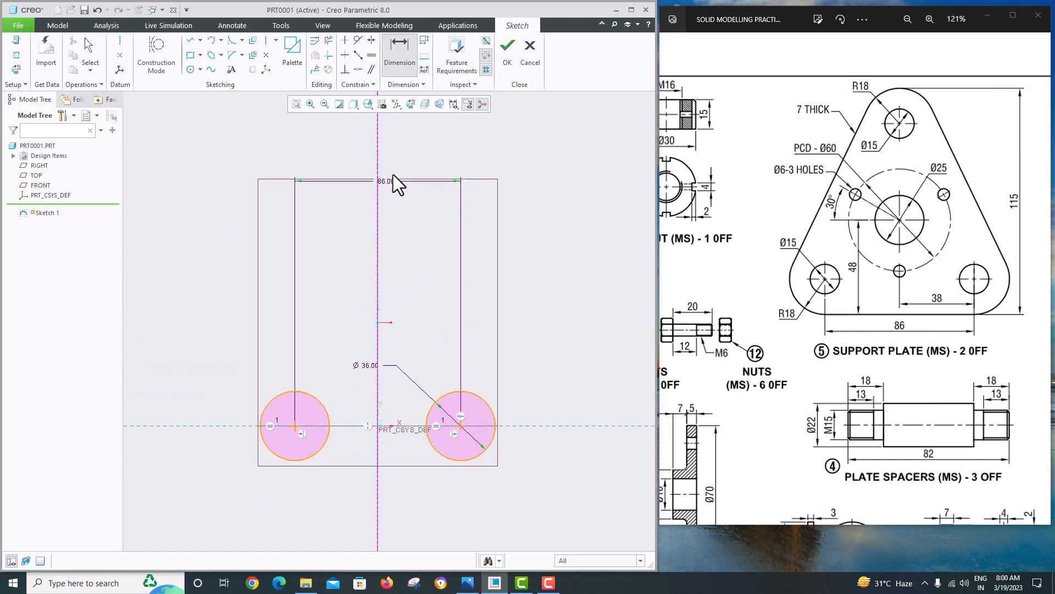
middle_click(403, 314)
drag(389, 183, 499, 387)
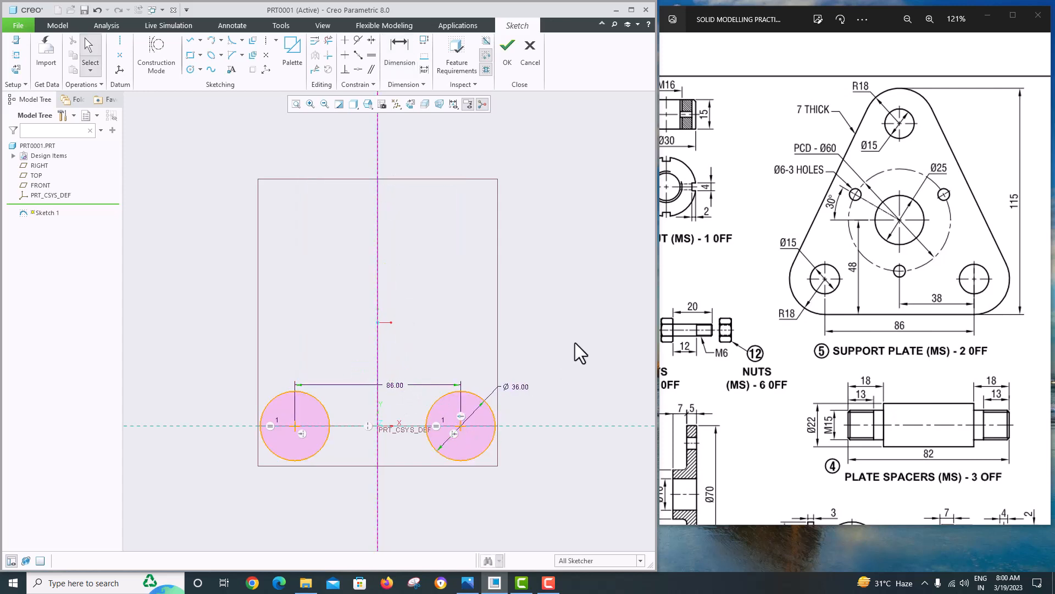
- Sketch a third circle on the vertical centerline about 116 mm above the horizontal axis, equal in size to the lower circles
scroll(205, 354, up, 2)
scroll(195, 407, down, 2)
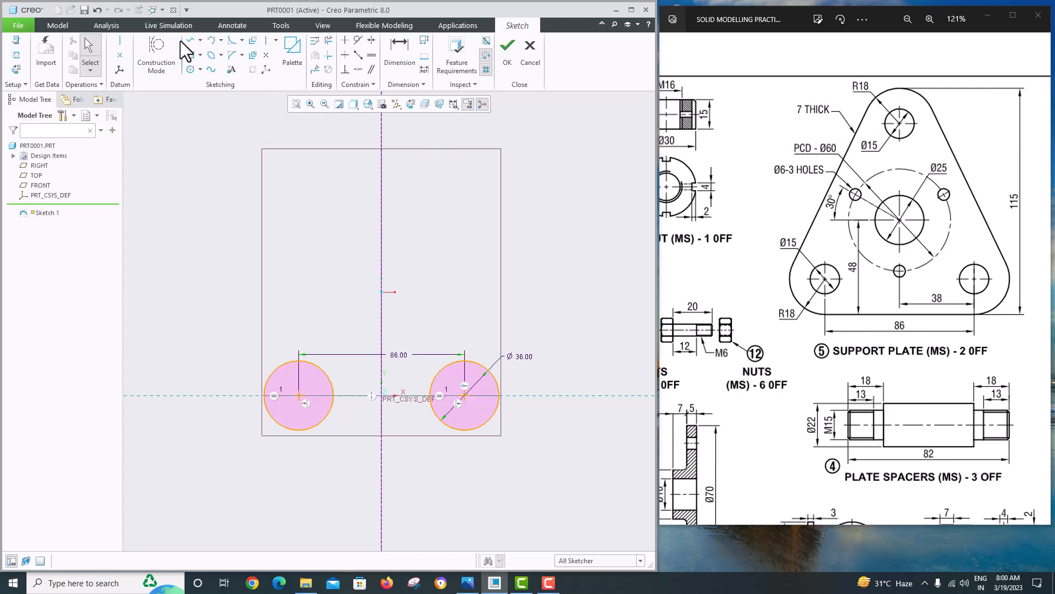
click(192, 70)
click(382, 173)
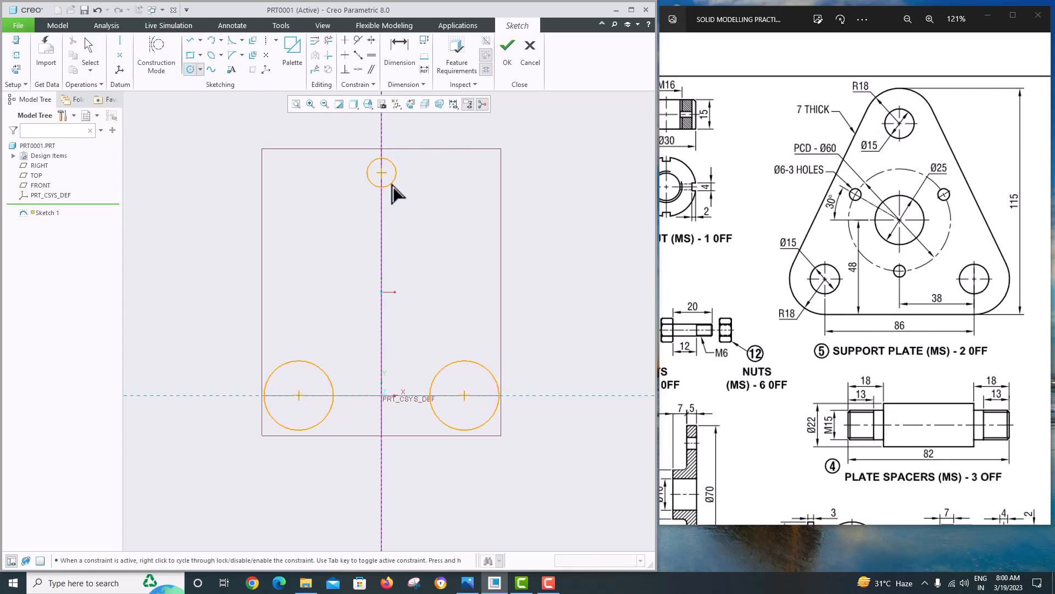
click(407, 199)
middle_click(466, 213)
click(384, 186)
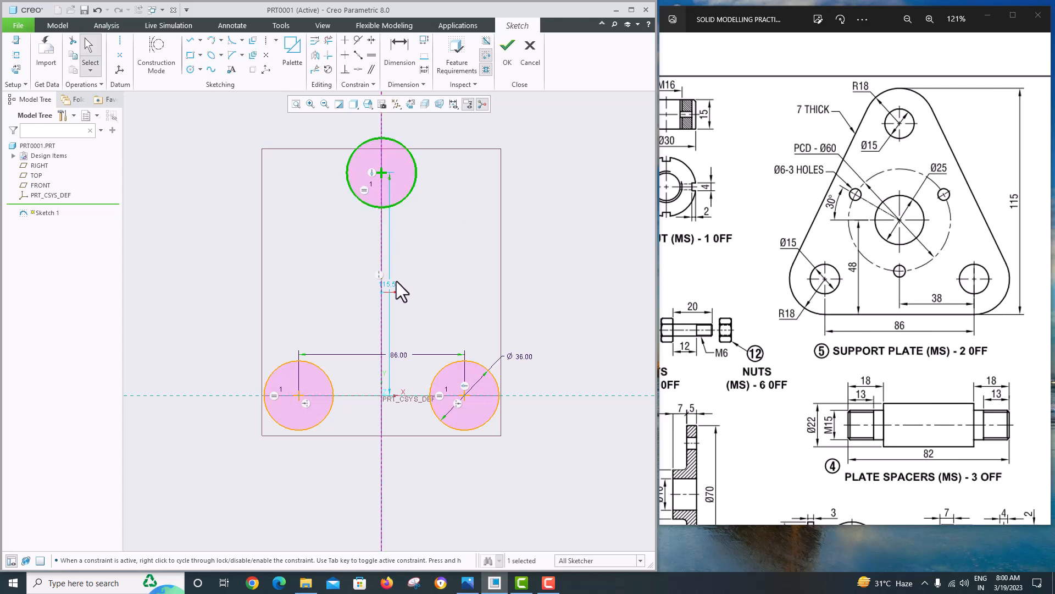
- Dimension the overall height from the upper circle's top to the lower circle's bottom as 115 mm
click(400, 62)
click(393, 138)
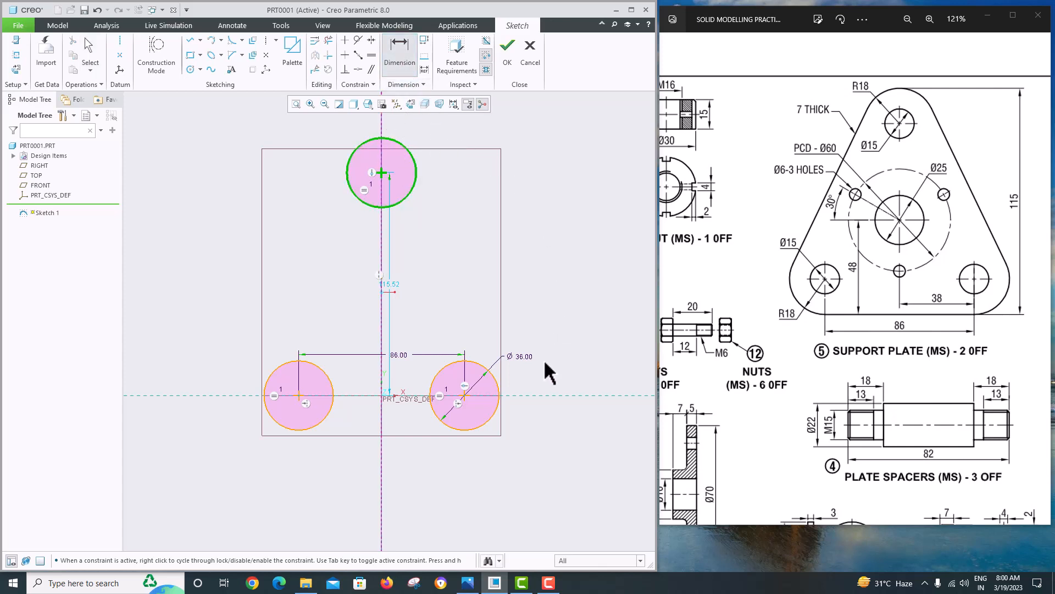
click(475, 429)
middle_click(586, 299)
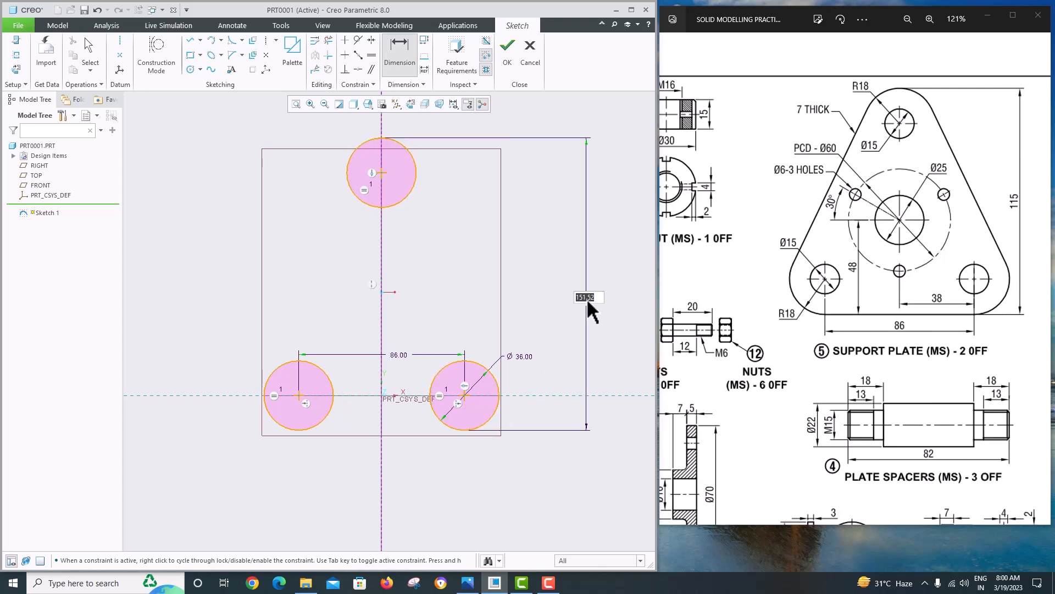
text(115)
key(Return)
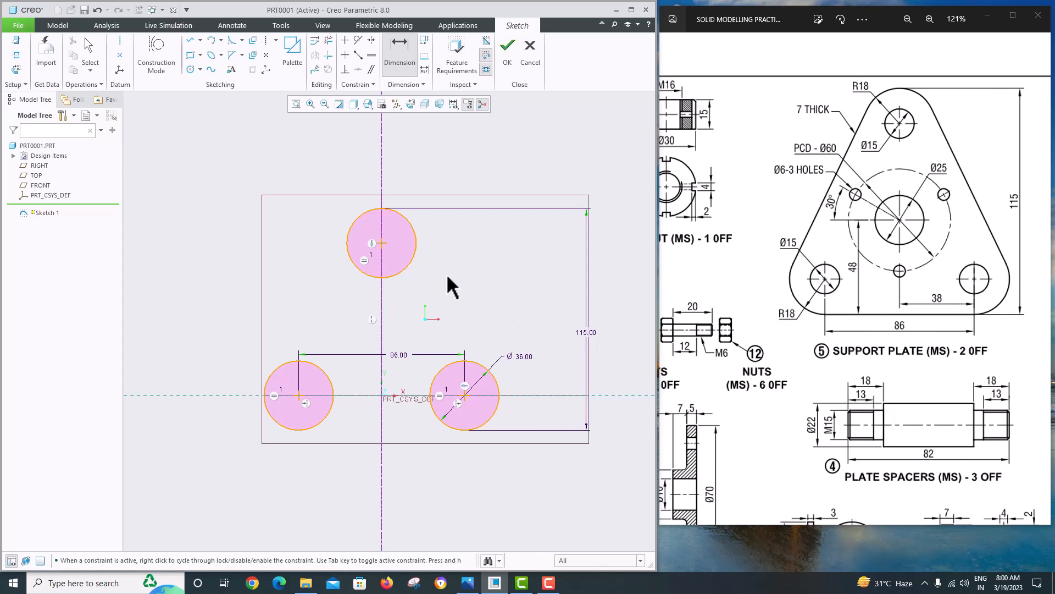
- Draw the left side line between the upper and lower-left circles and a horizontal line joining the bottoms of the lower circles
click(189, 40)
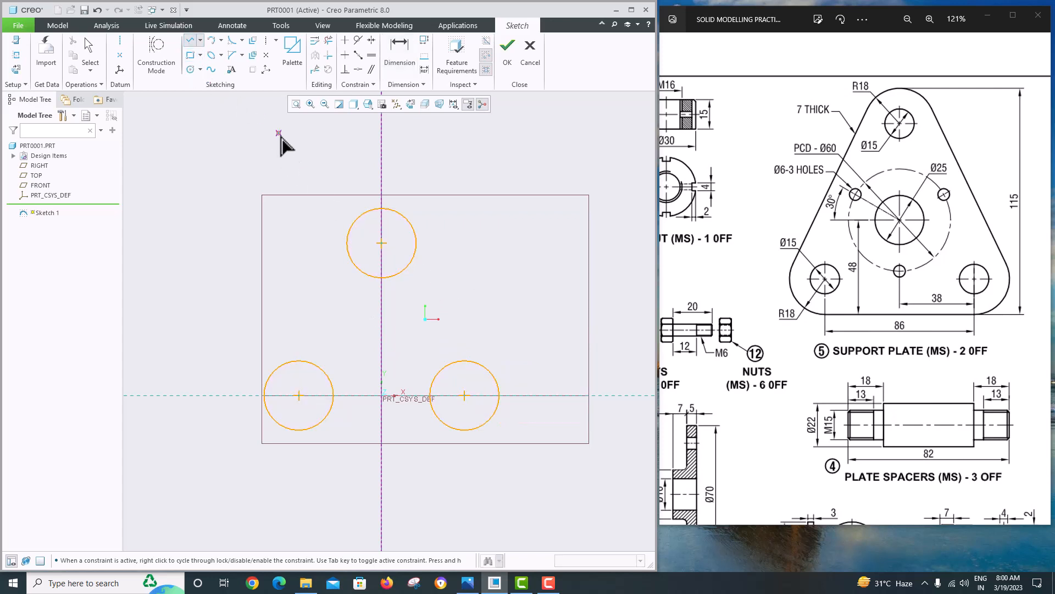
click(348, 235)
click(272, 385)
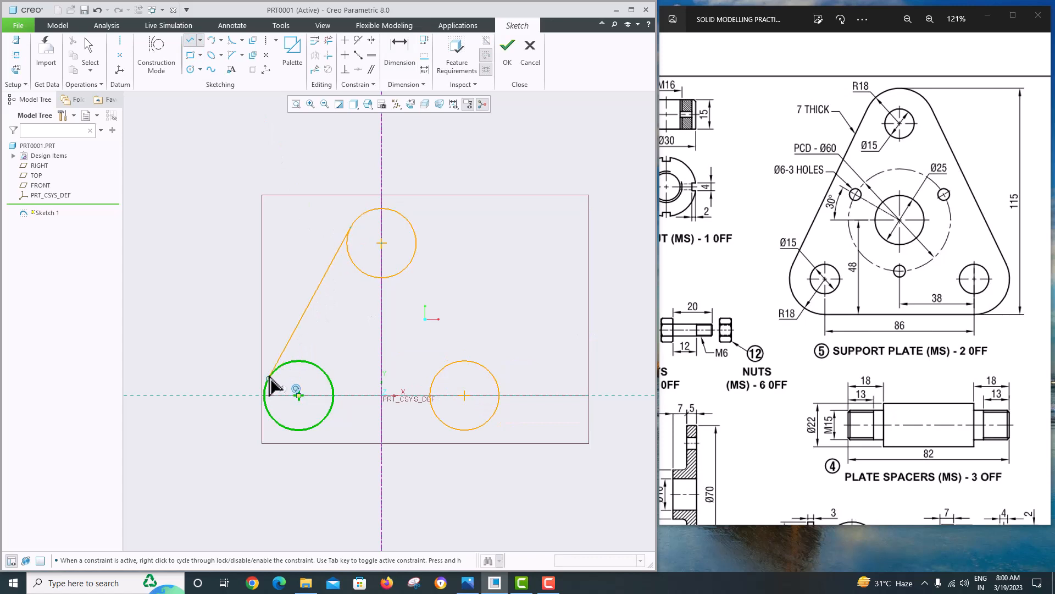
middle_click(365, 370)
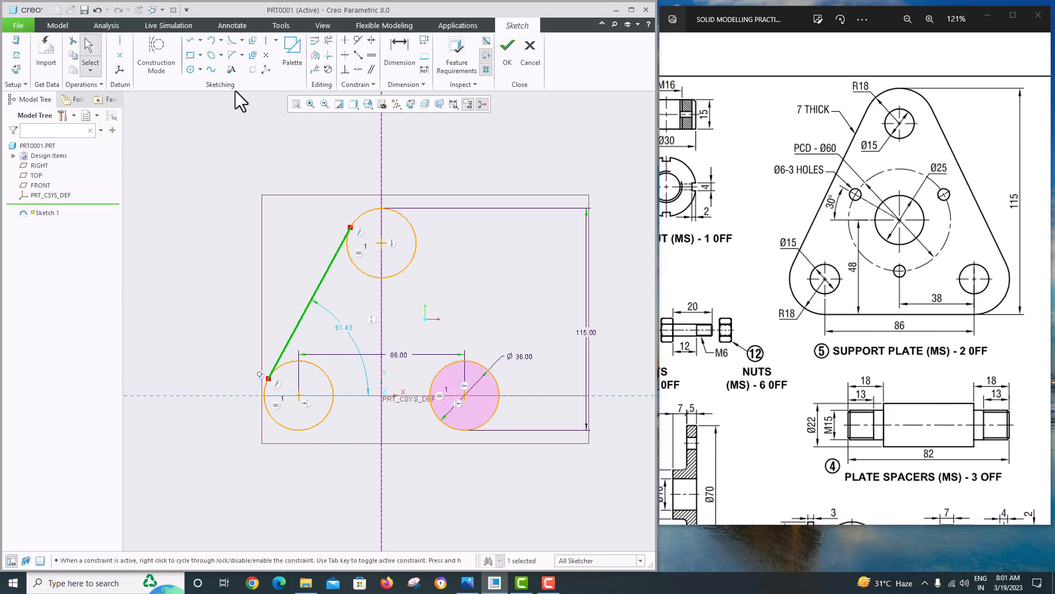
click(188, 41)
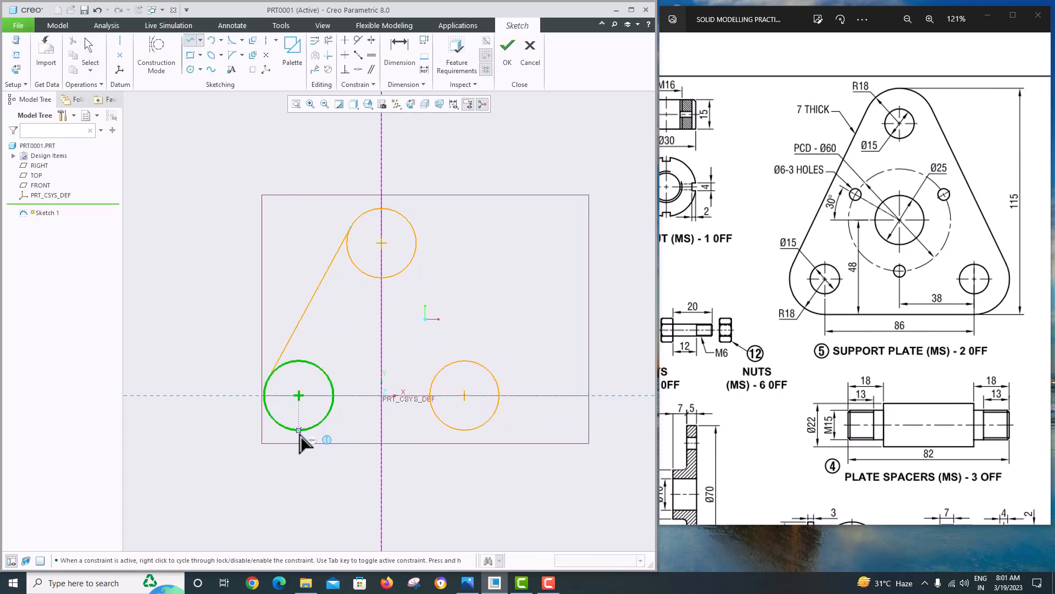
click(461, 438)
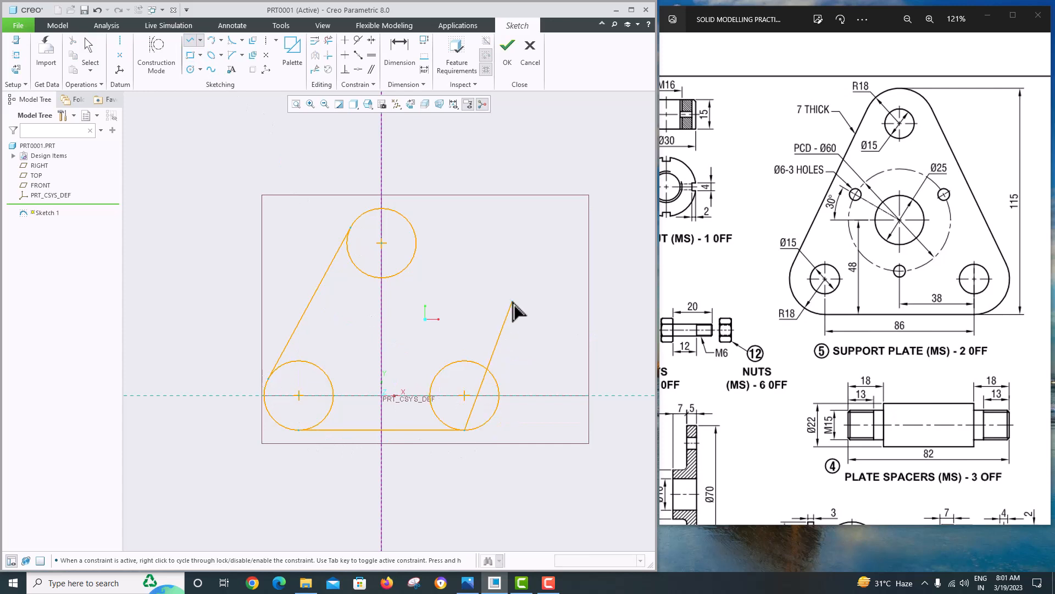
- Draw the right side line from the upper circle to the lower-right circle, at about 62° to the bottom line
click(191, 40)
click(413, 226)
click(501, 377)
middle_click(509, 375)
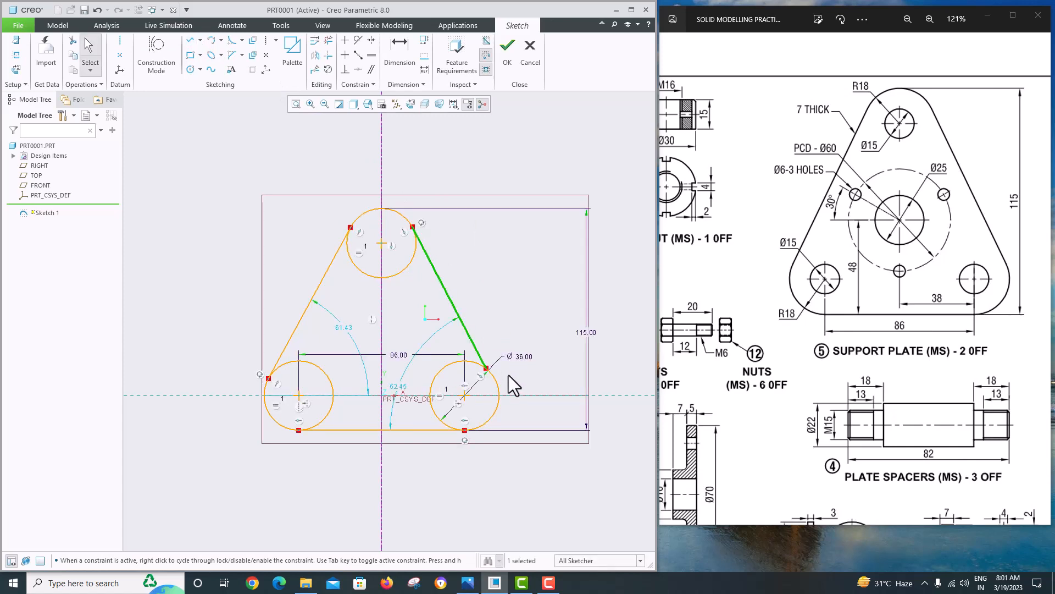
- Make the right side line tangent to the lower-right circle and the left side line tangent to the upper circle
scroll(509, 375, down, 3)
click(358, 40)
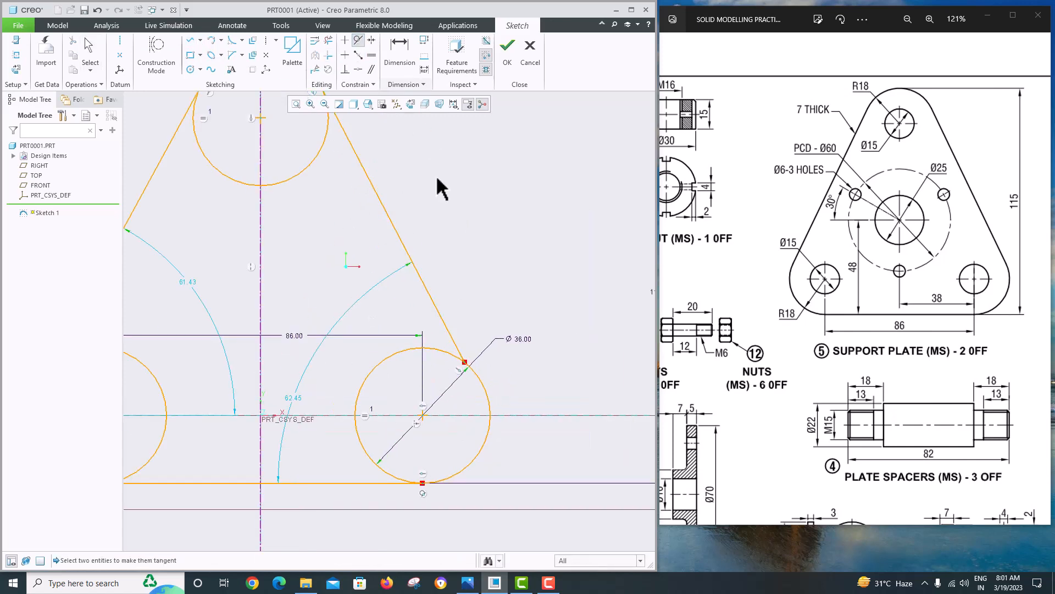
click(429, 348)
click(443, 325)
scroll(442, 283, up, 4)
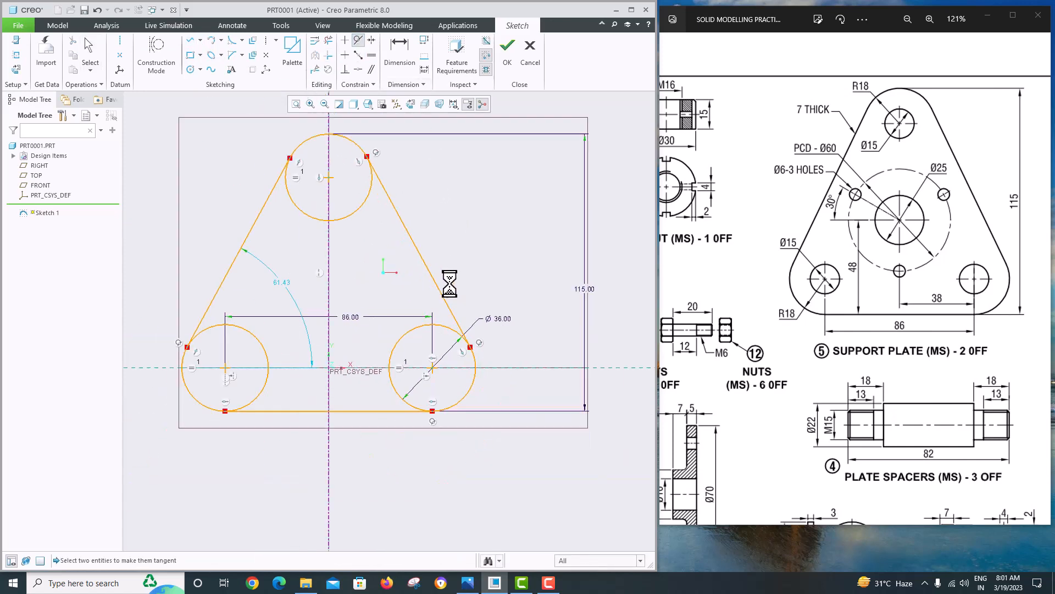
click(314, 196)
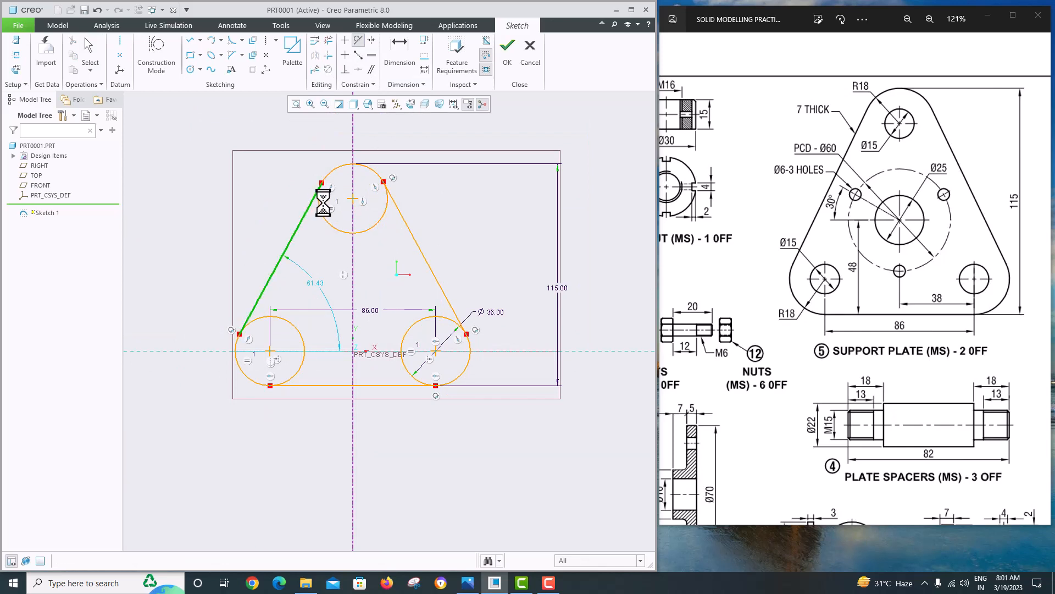
click(321, 196)
middle_click(500, 268)
scroll(500, 268, up, 2)
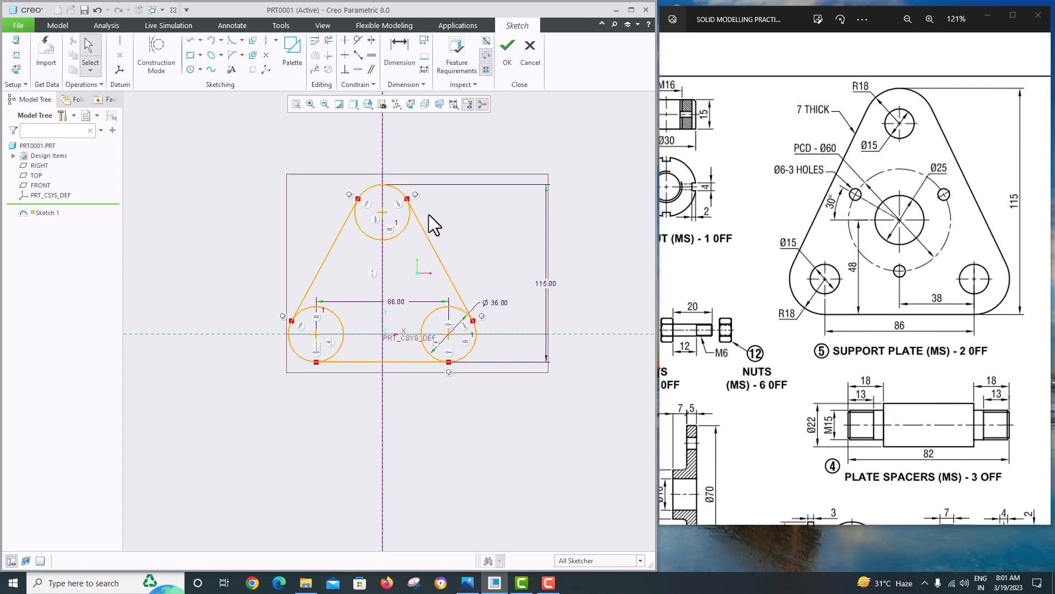
- Trim the inner portions of the three corner circles, leaving a closed rounded triangular outline
click(328, 40)
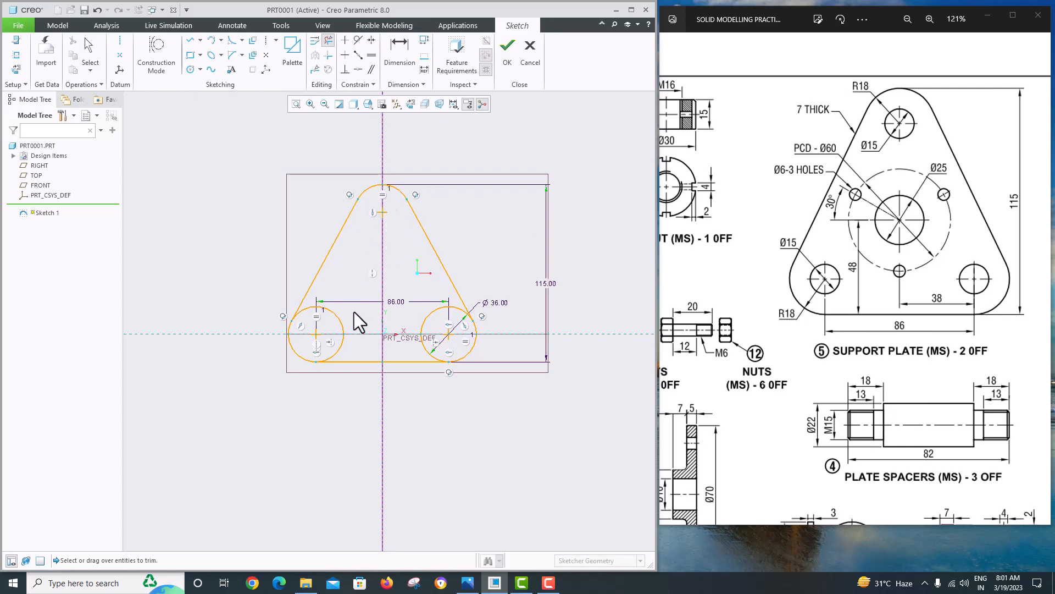
click(342, 336)
click(425, 348)
click(426, 319)
middle_click(416, 277)
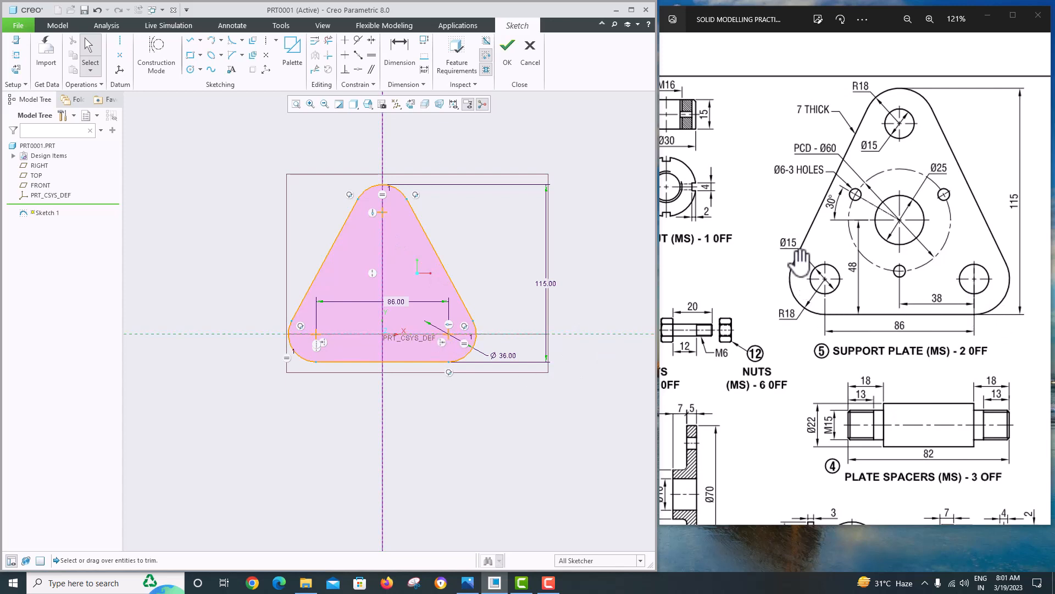
- Sketch three equal circles at the outline's corner arc centers and set their diameter to 15 mm
click(190, 70)
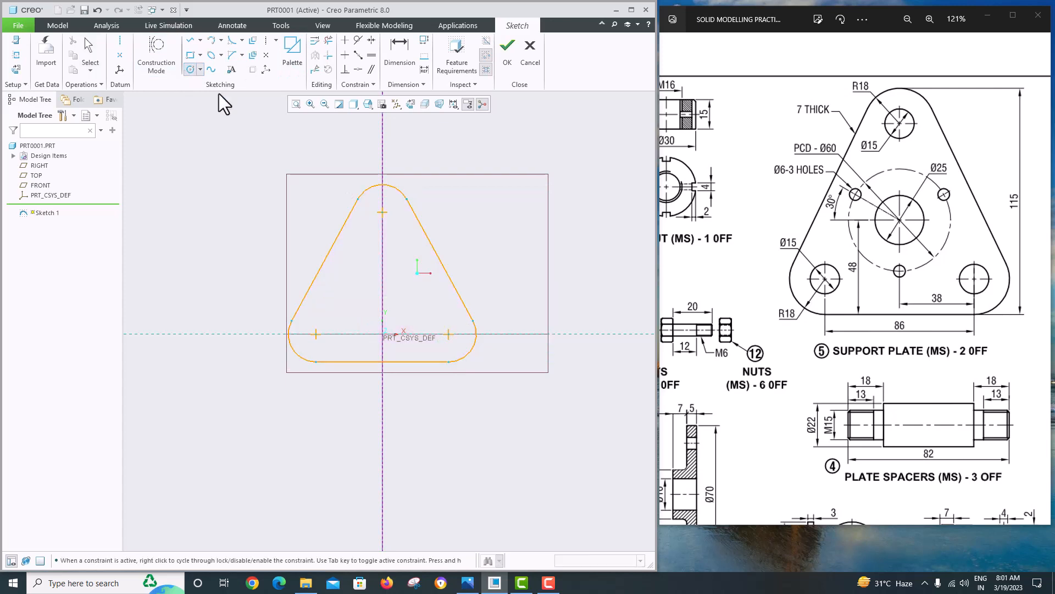
click(382, 212)
click(392, 221)
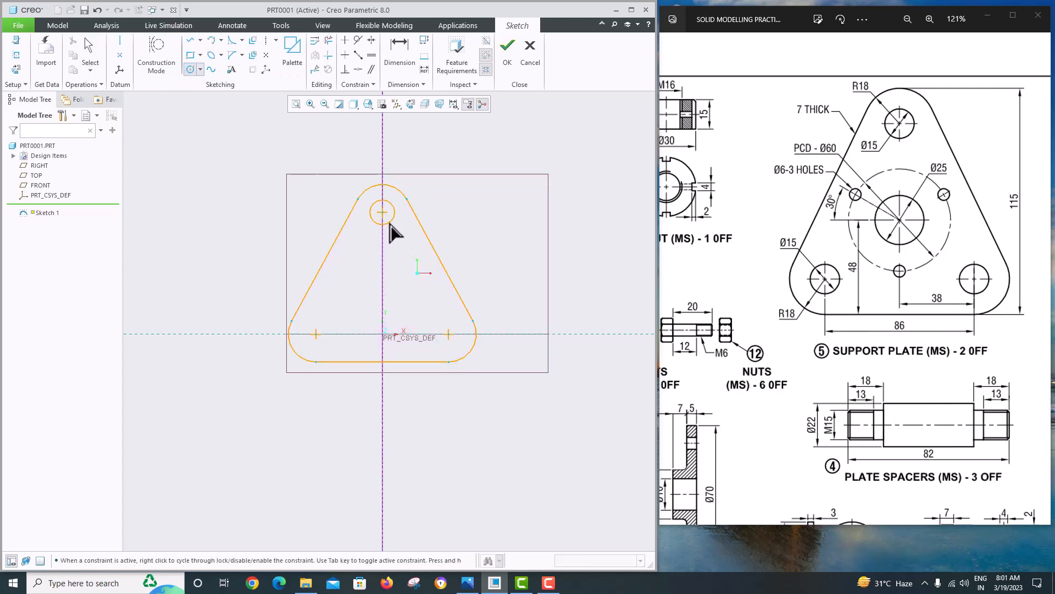
click(449, 333)
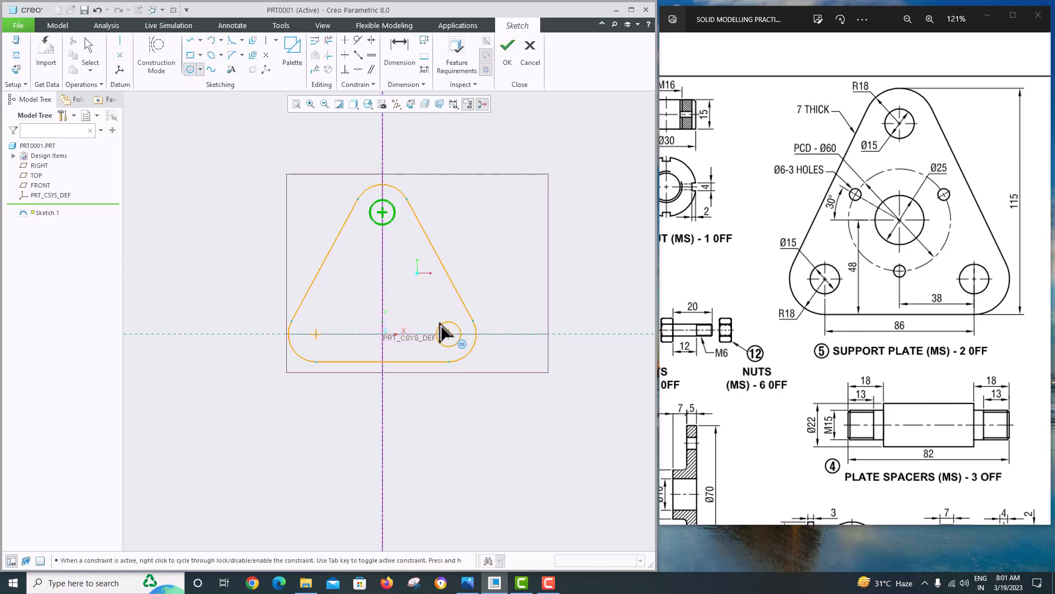
click(458, 342)
click(316, 334)
click(324, 342)
middle_click(345, 280)
click(348, 199)
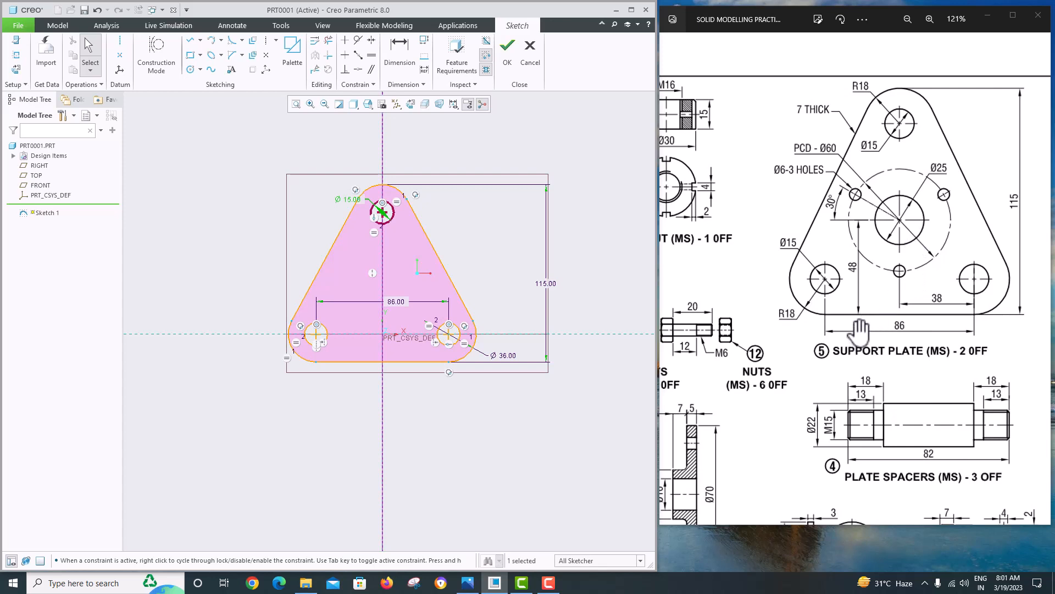
- Sketch a circle about 26 mm in diameter on the vertical centerline, about 32 mm above the horizontal axis
click(190, 69)
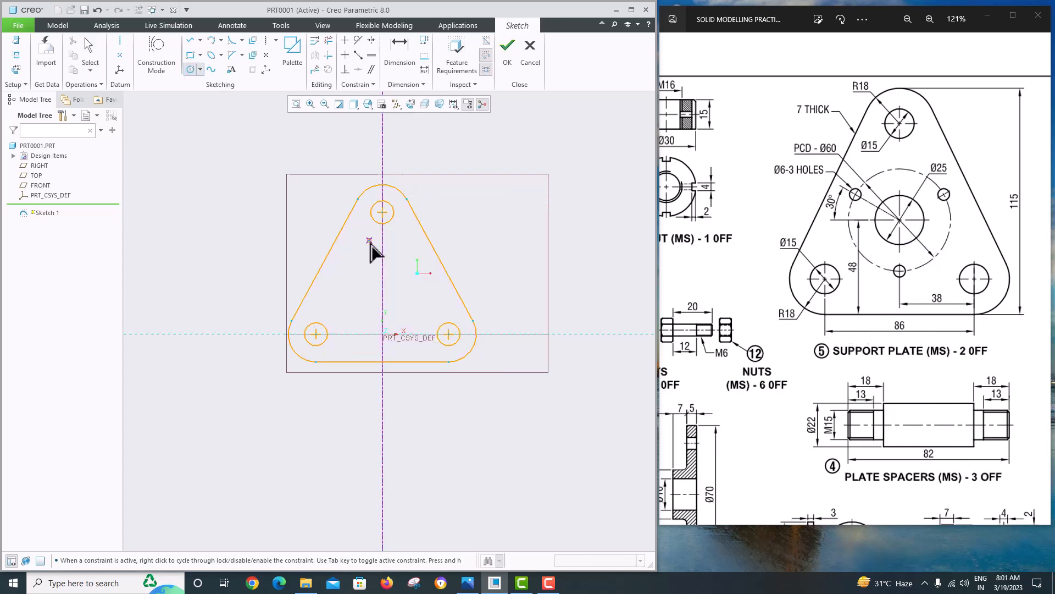
click(382, 284)
click(401, 297)
middle_click(407, 301)
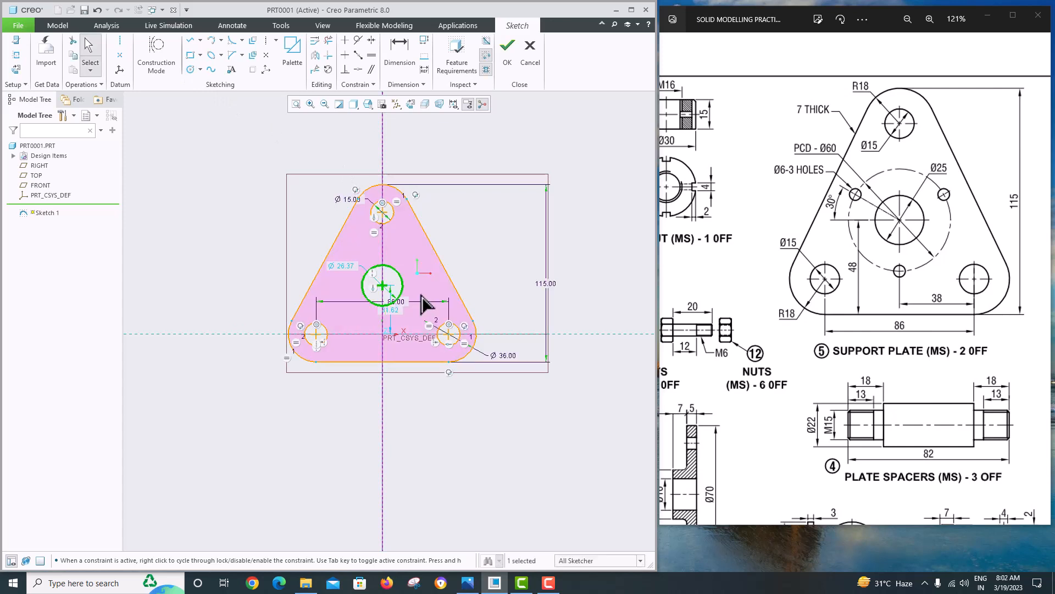
scroll(388, 302, down, 2)
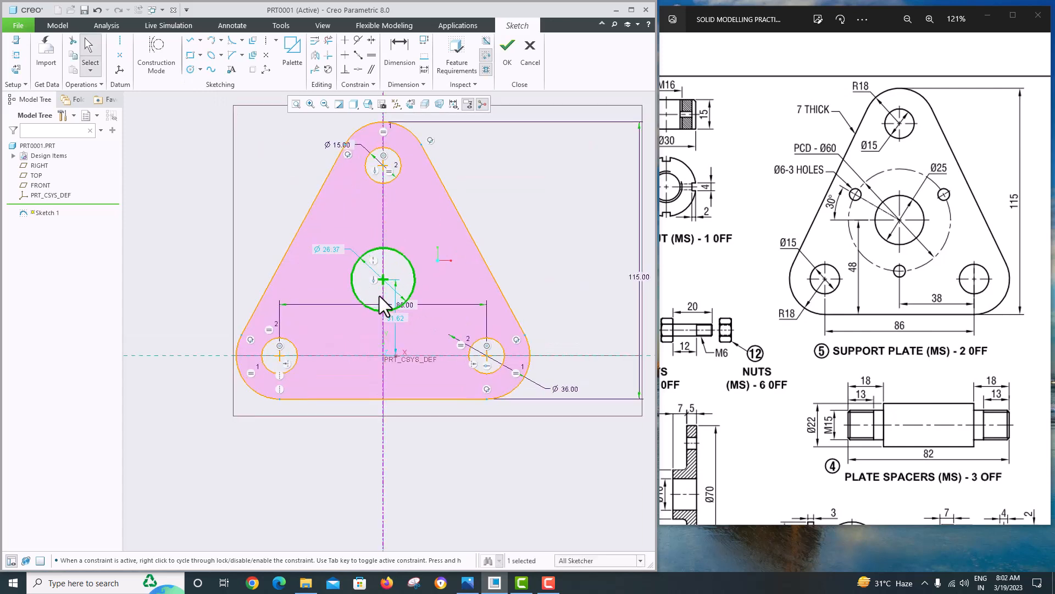
- Dimension the central circle's center 48 mm above the bottom edge and set its diameter to 25 mm
click(397, 55)
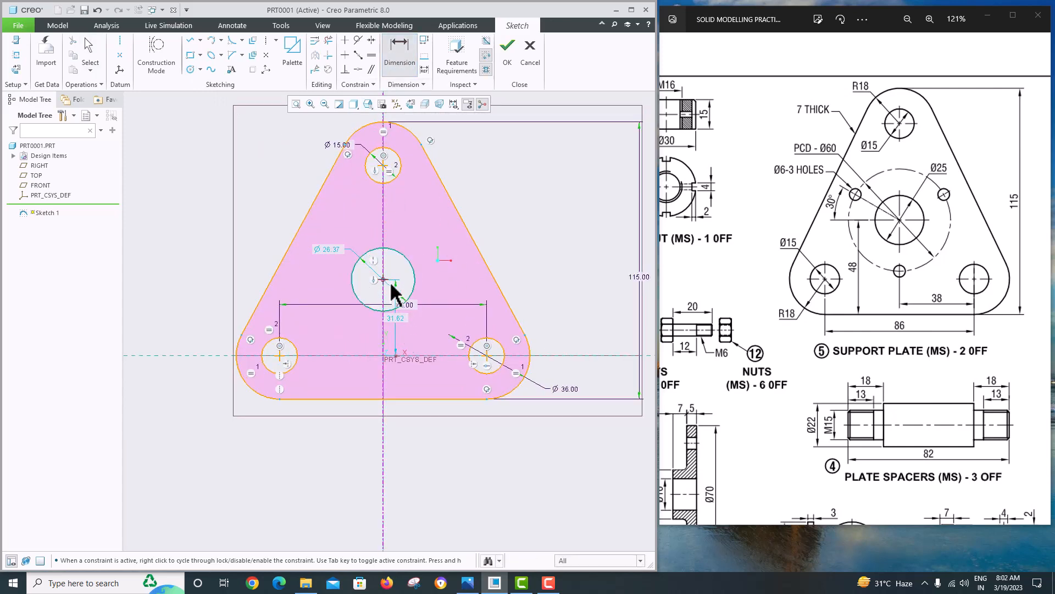
click(417, 395)
middle_click(416, 380)
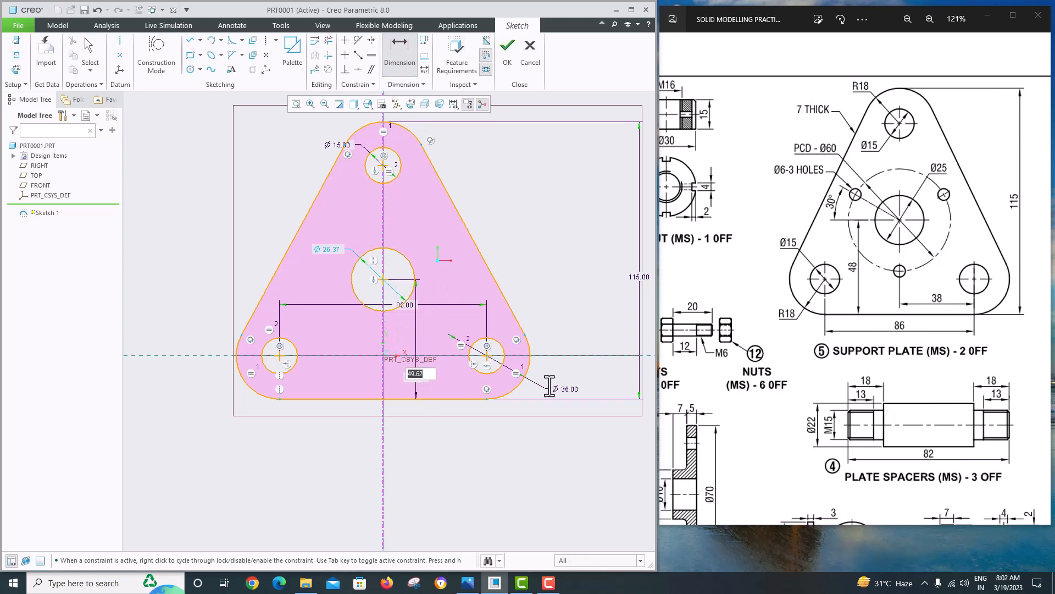
text(48)
key(Return)
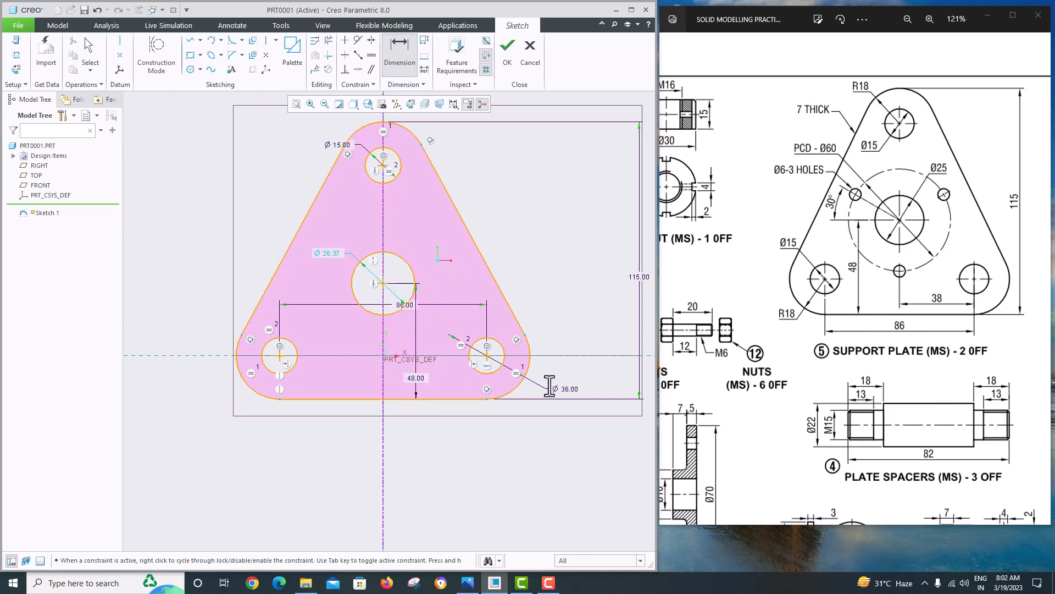
double_click(333, 253)
text(25)
key(Return)
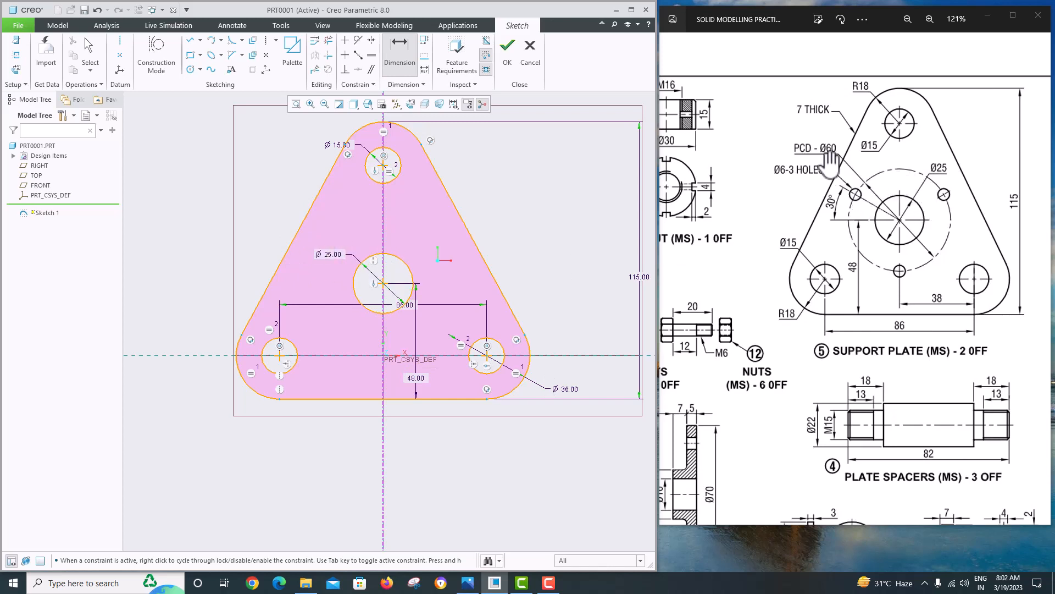
- Sketch a circle concentric with the central hole, convert it to construction geometry and set its diameter to 60 mm
click(190, 69)
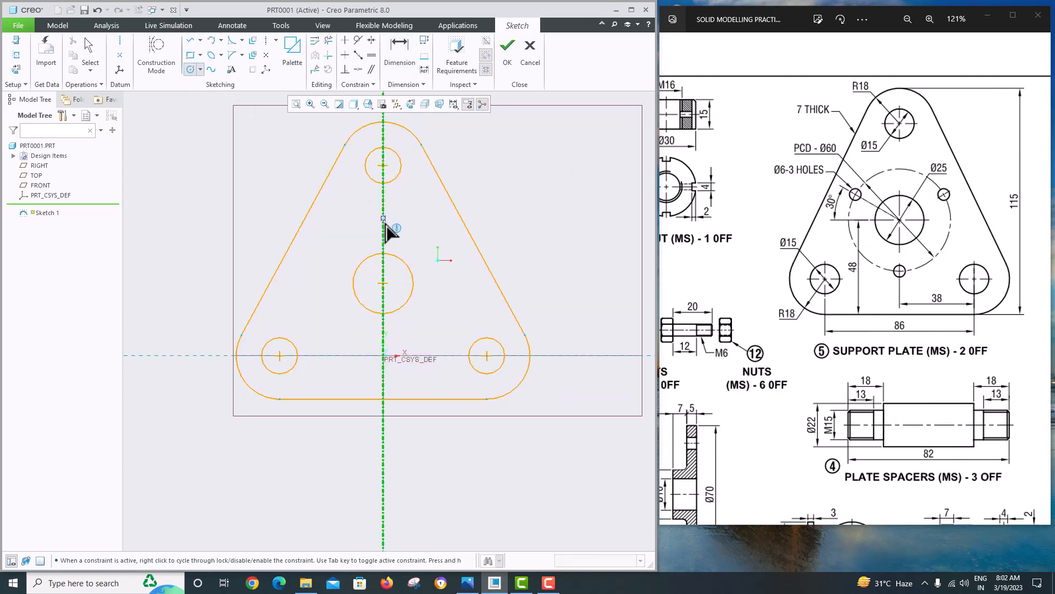
click(383, 283)
middle_click(478, 302)
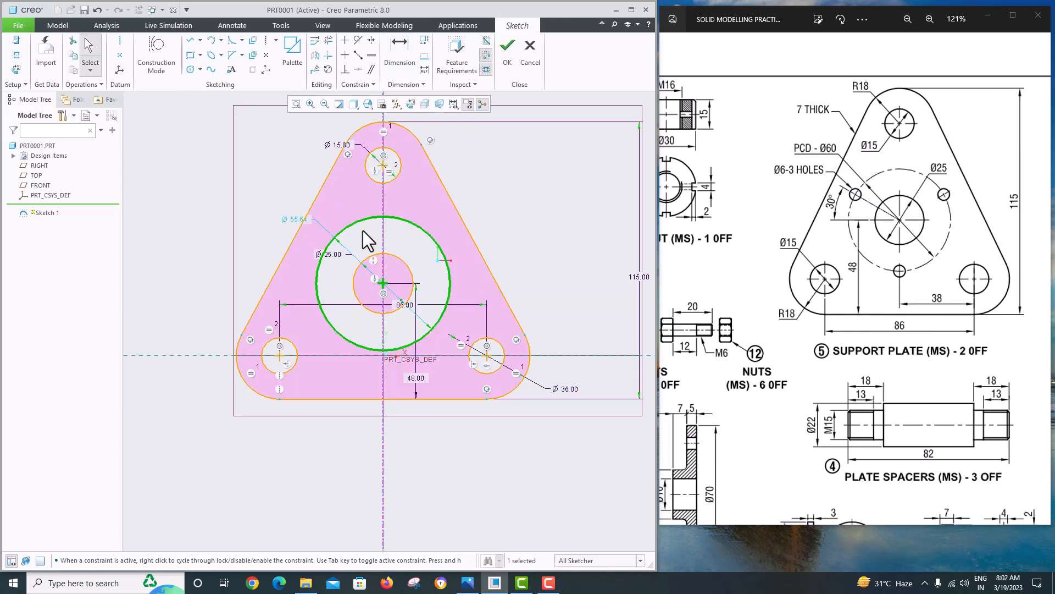
click(356, 225)
click(388, 177)
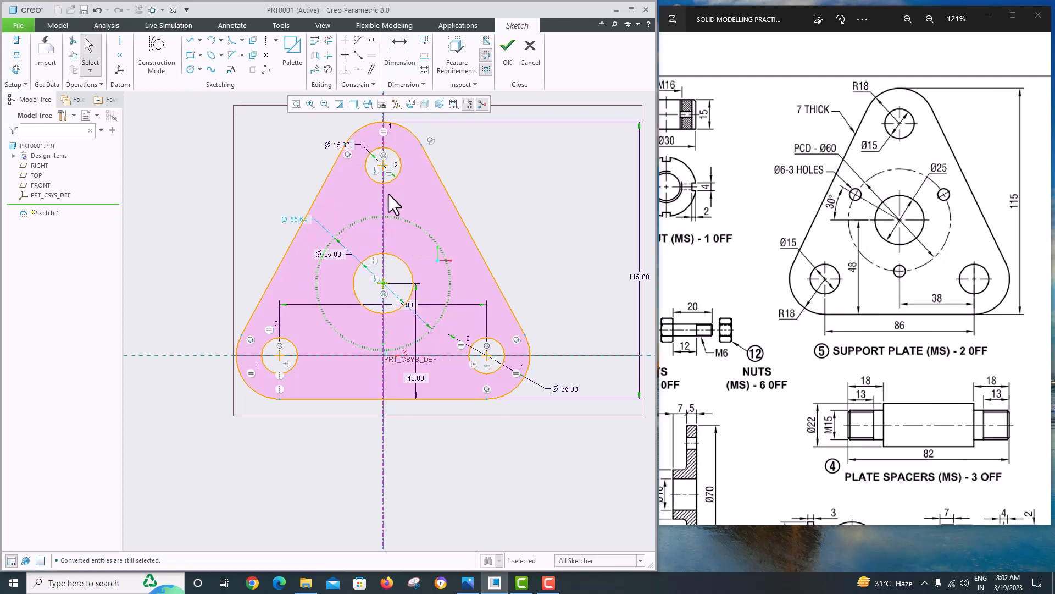
double_click(307, 220)
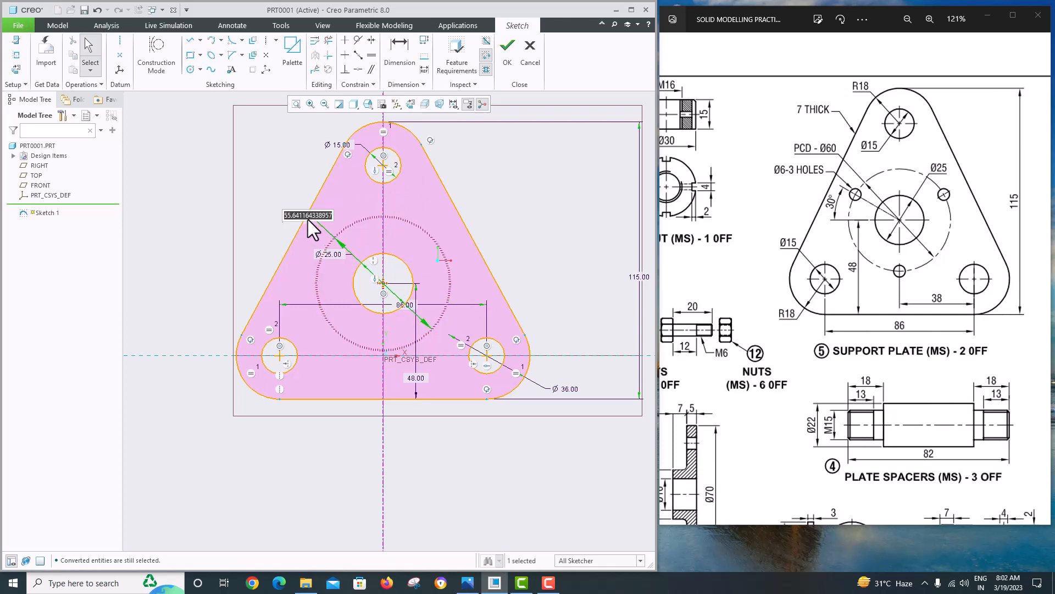
text(60)
key(Return)
click(191, 70)
click(383, 356)
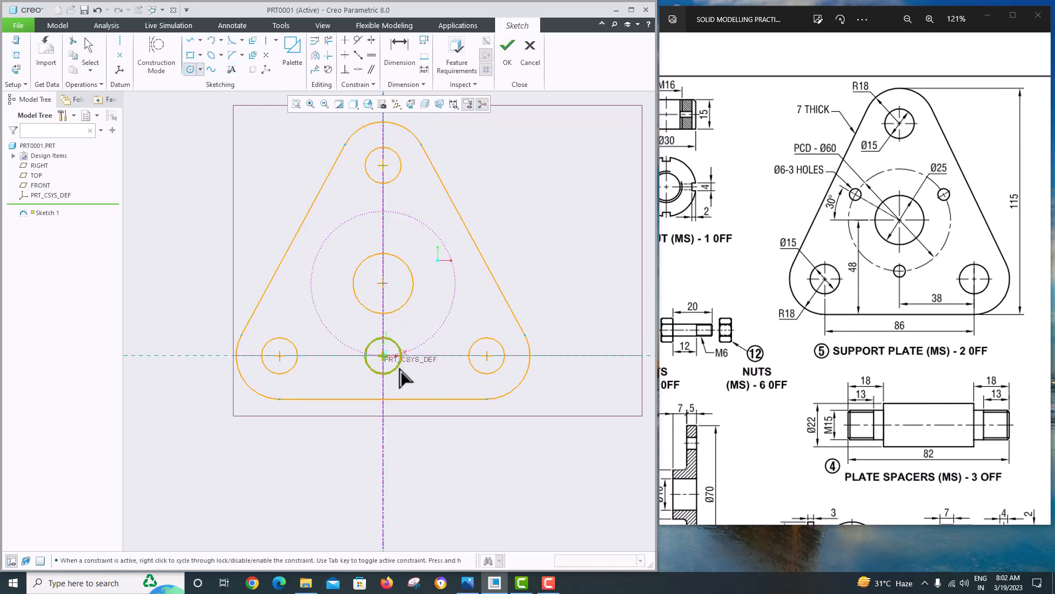
click(400, 378)
middle_click(341, 388)
scroll(424, 374, up, 10)
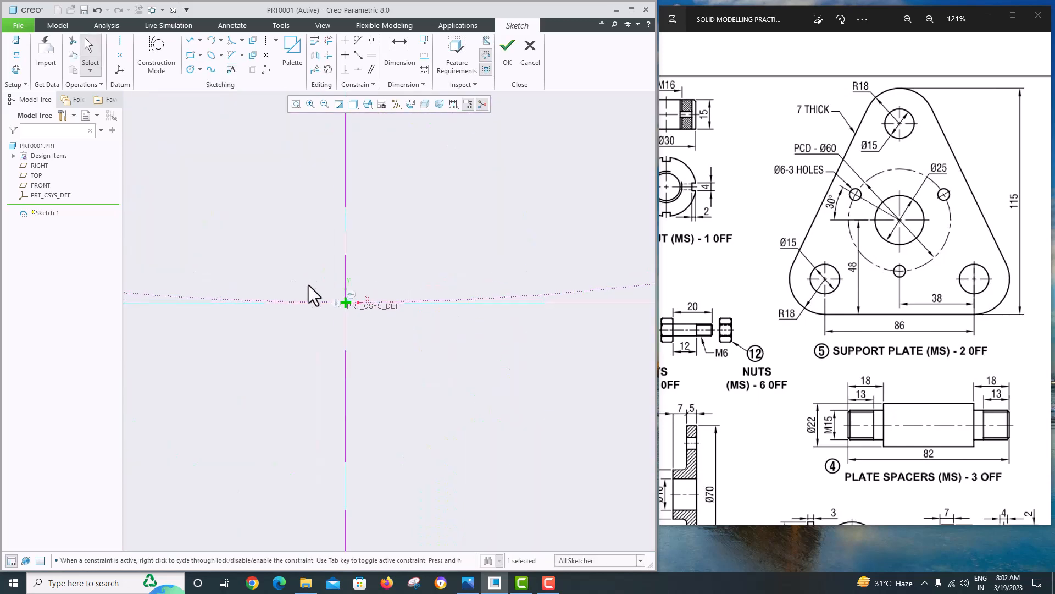
scroll(320, 325, down, 10)
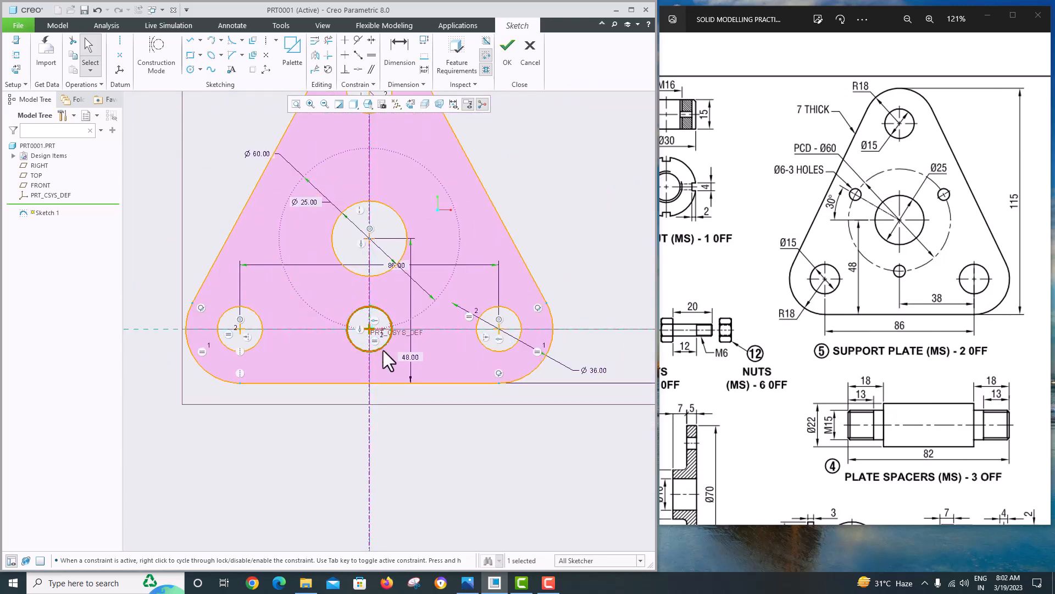
key(Delete)
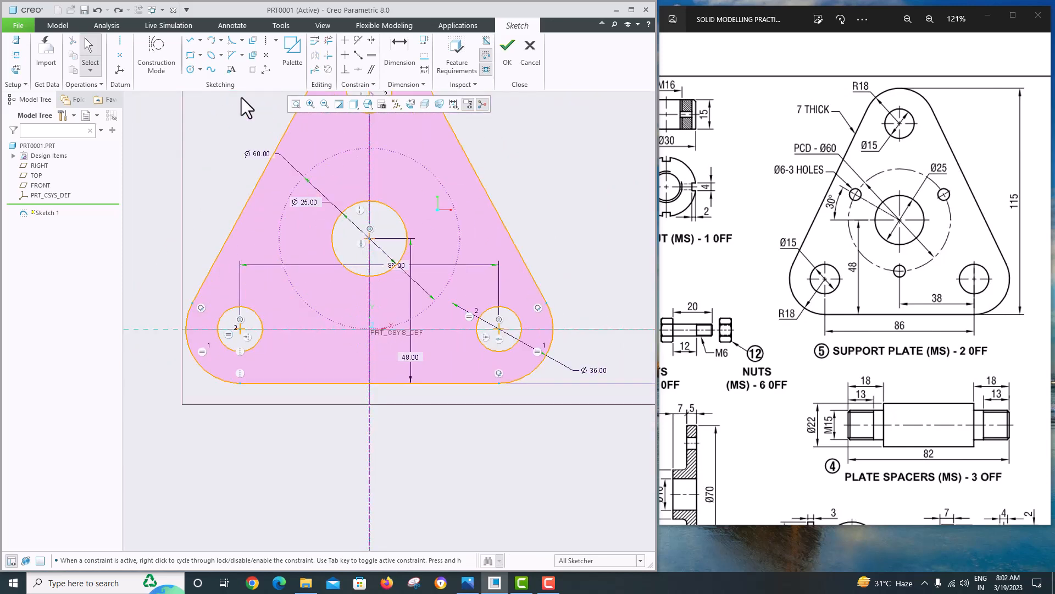
- Sketch a circle centered at the lowest point of the construction pitch circle and set its diameter to 6 mm
click(192, 68)
click(370, 329)
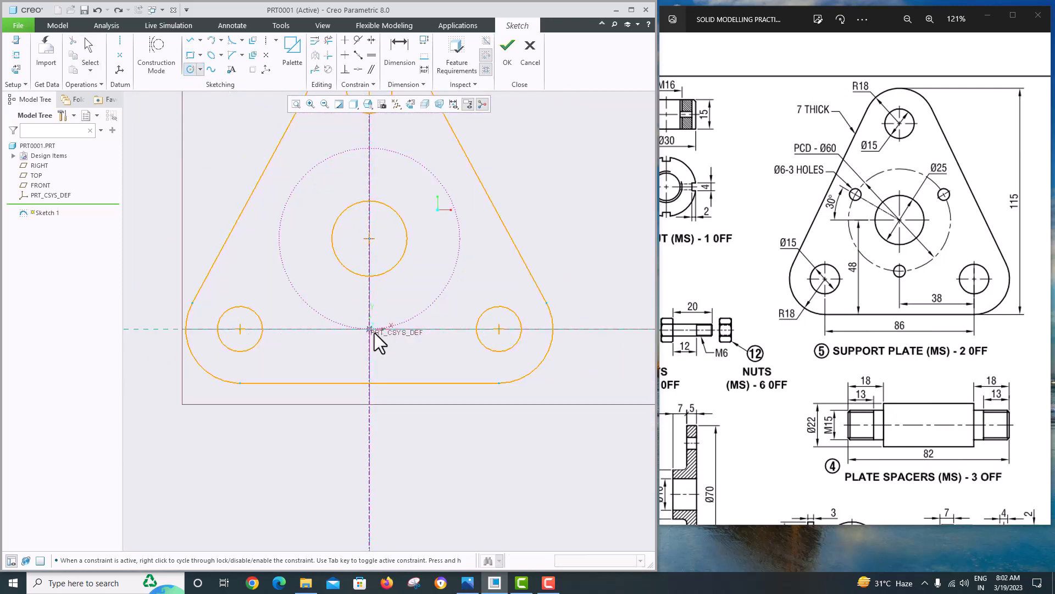
click(391, 353)
middle_click(439, 302)
scroll(341, 300, up, 1)
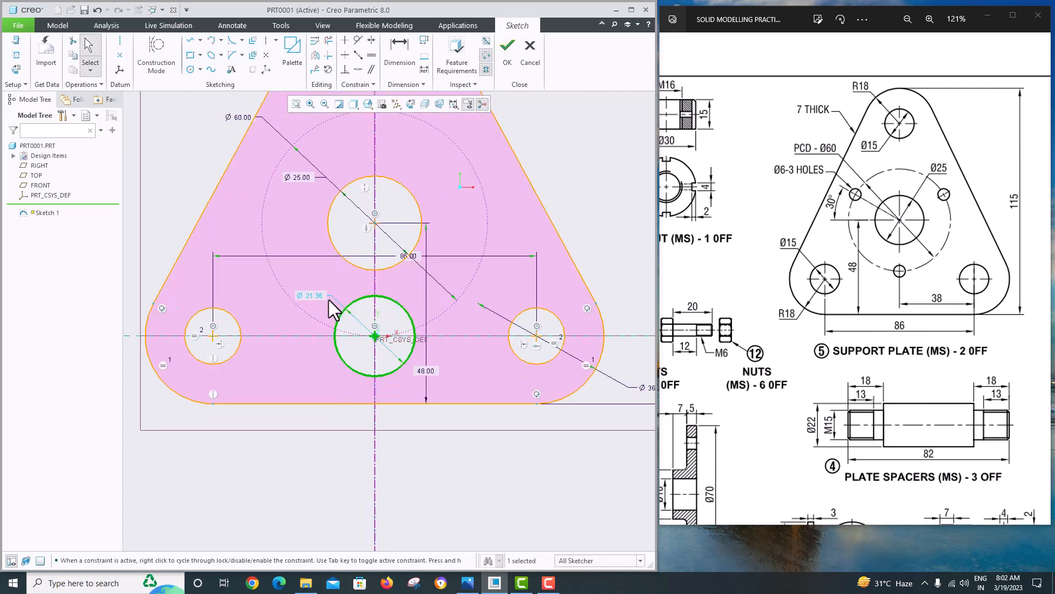
double_click(321, 295)
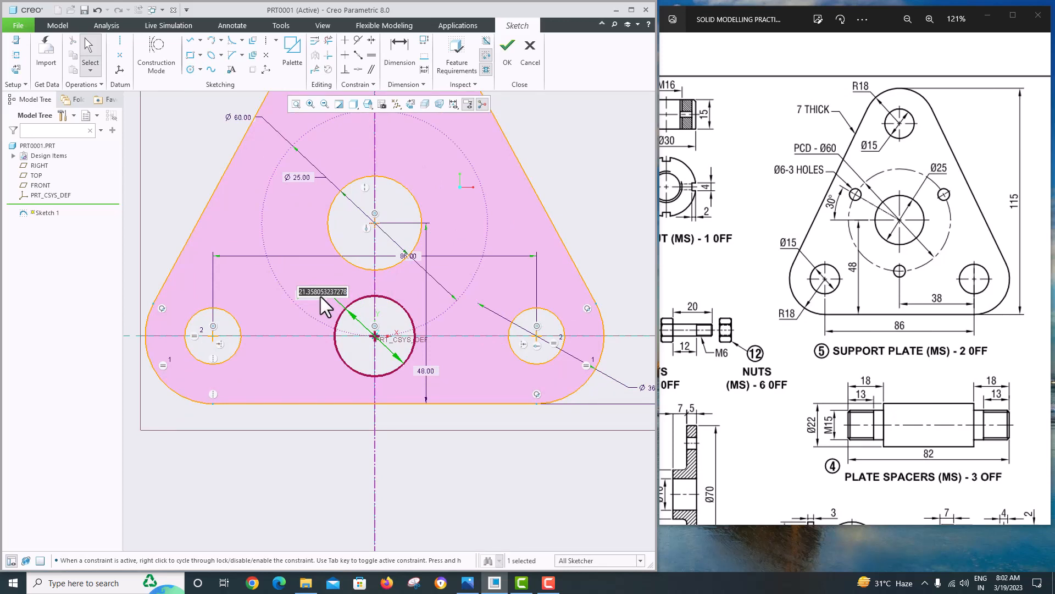
text(6)
key(Return)
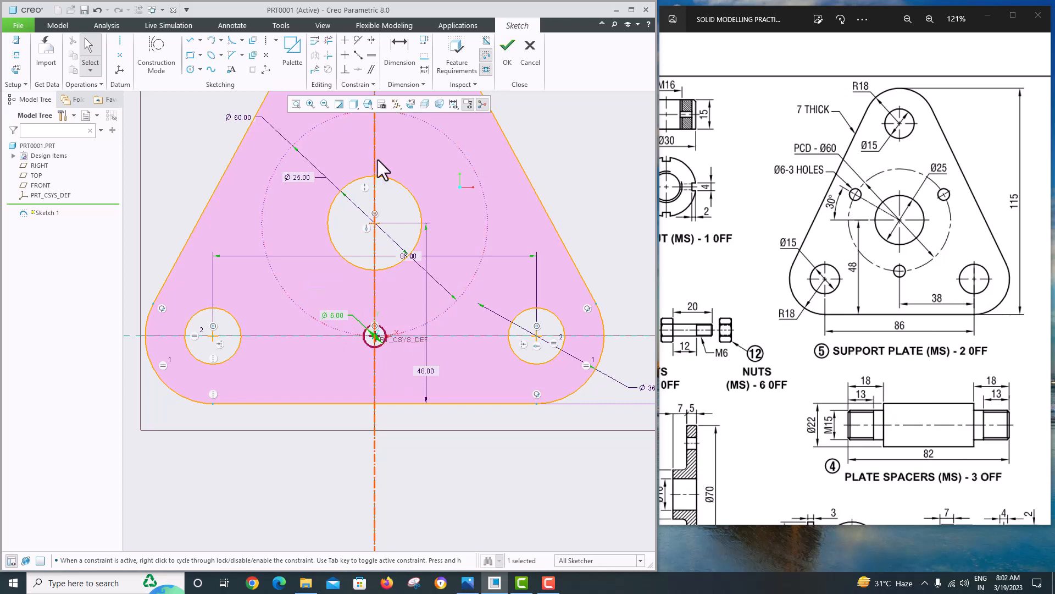
click(385, 326)
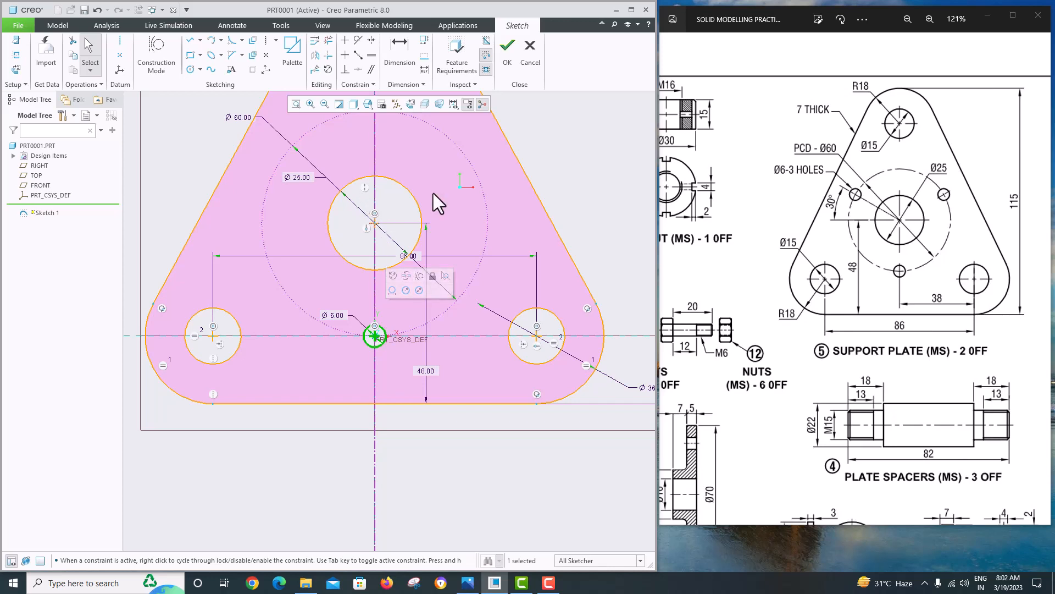
click(588, 189)
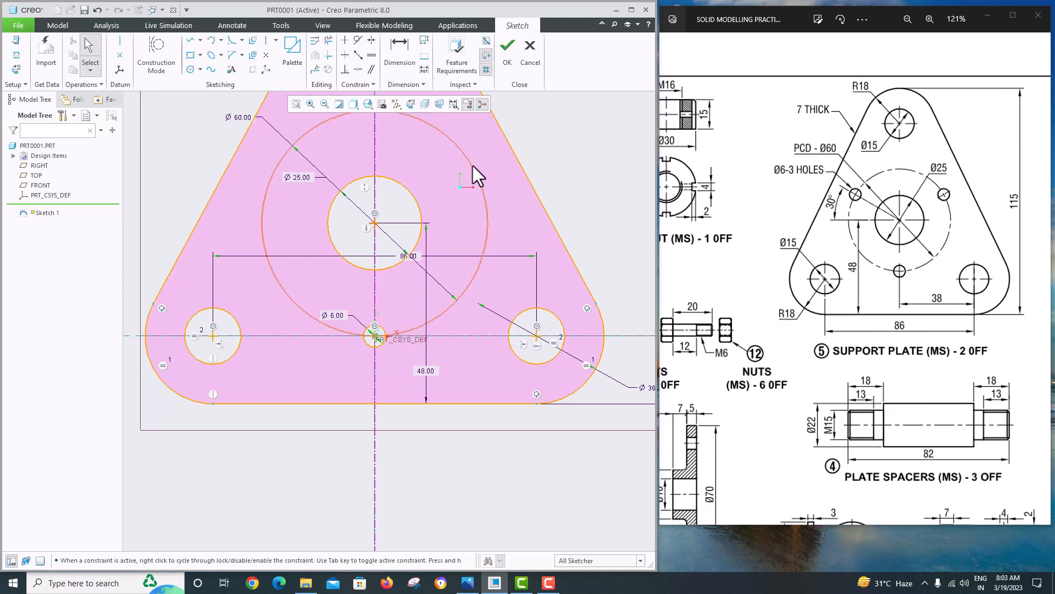
- Sketch two circles equal to the 6 mm hole on the upper pitch circle, level with each other about 22 mm either side of the centerline
click(191, 69)
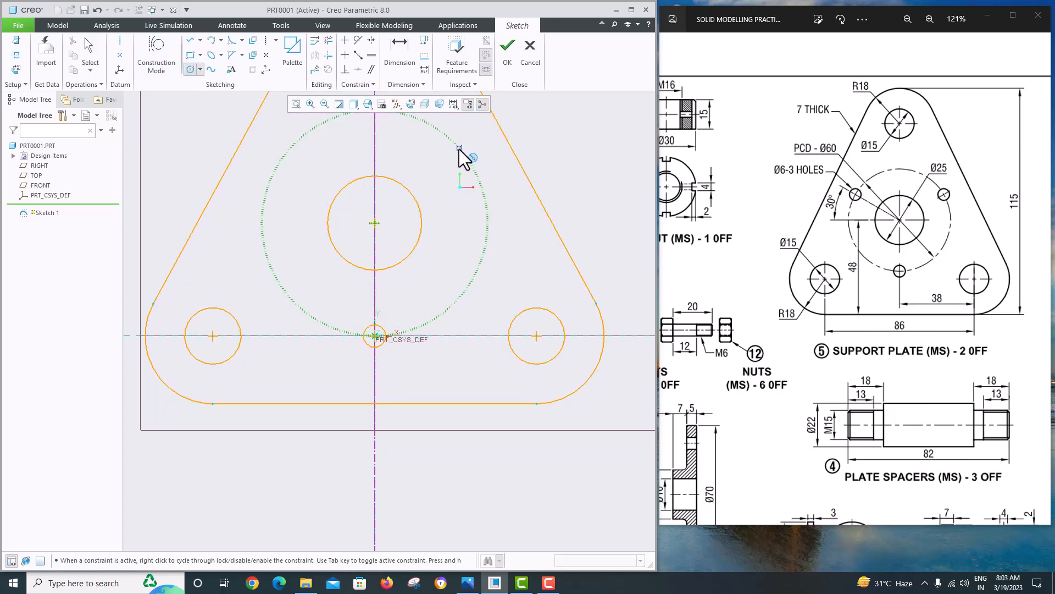
click(459, 149)
click(471, 160)
click(290, 148)
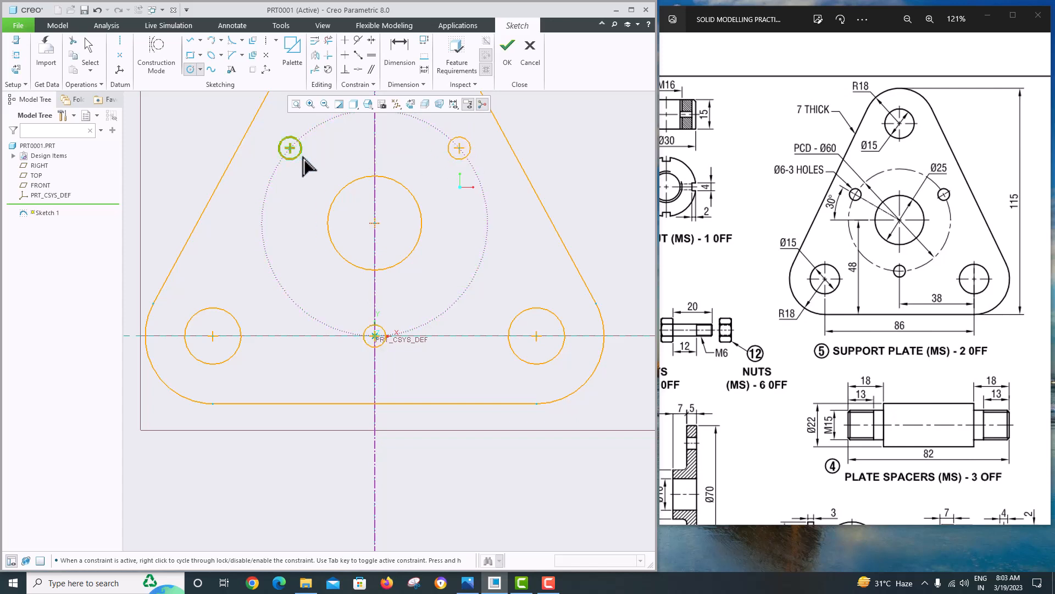
click(304, 159)
middle_click(349, 165)
scroll(351, 195, up, 2)
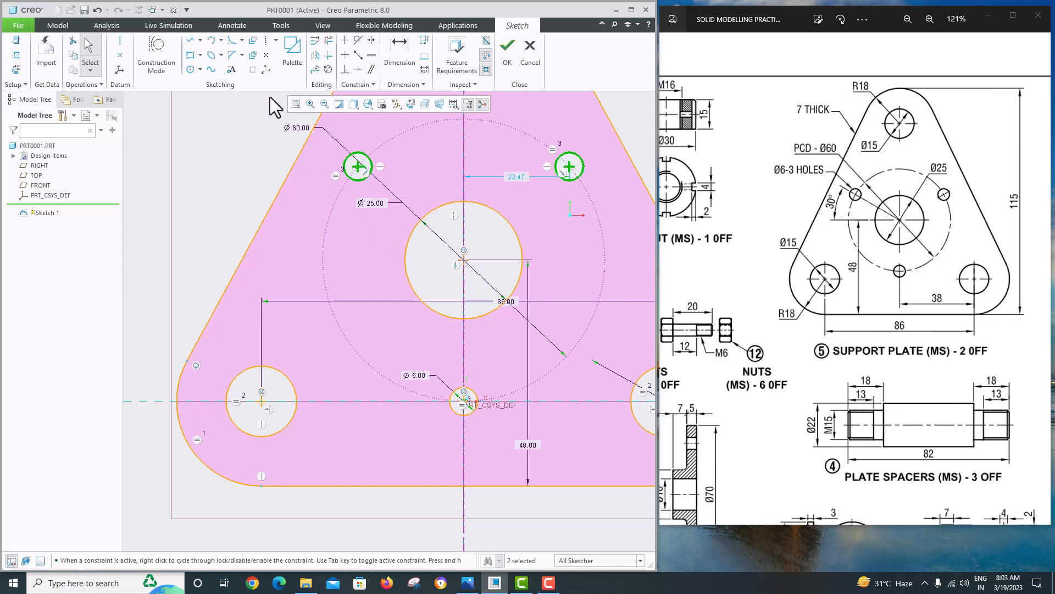
- Try to dimension the height of the upper-left 6 mm hole's center above the horizontal reference line
click(397, 49)
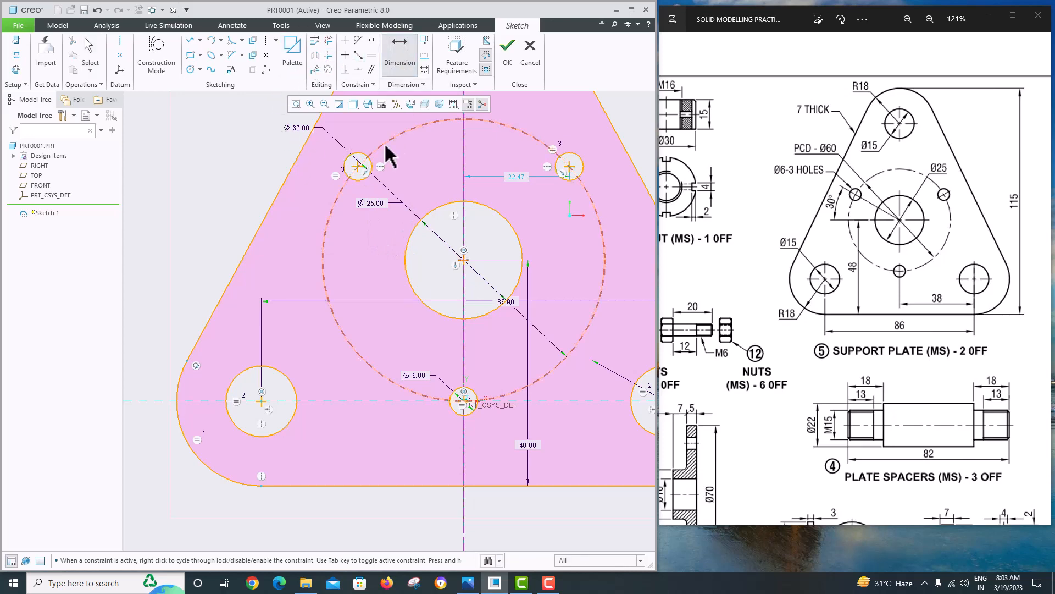
click(359, 164)
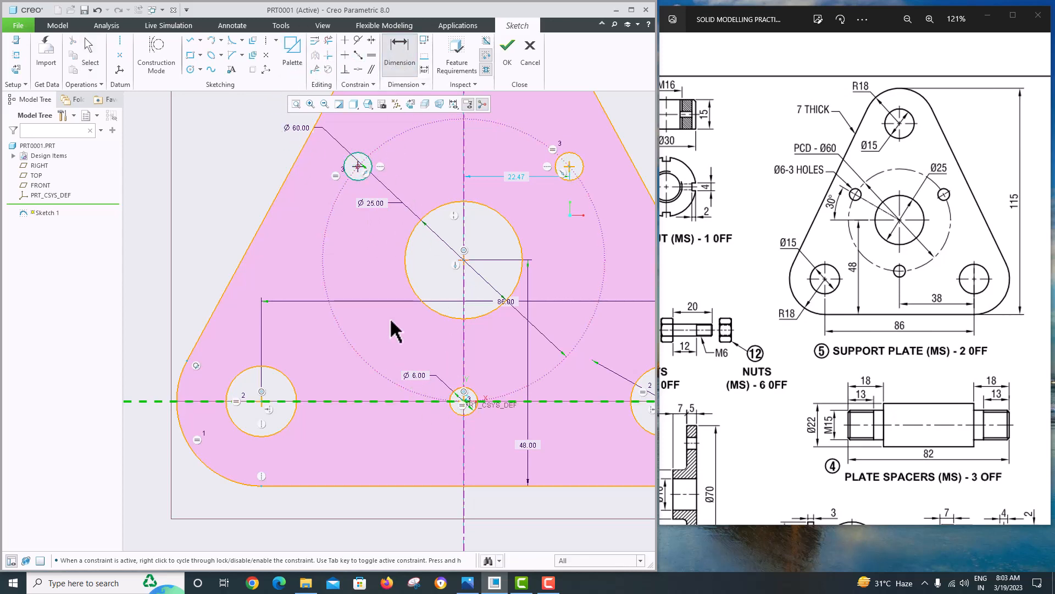
middle_click(369, 276)
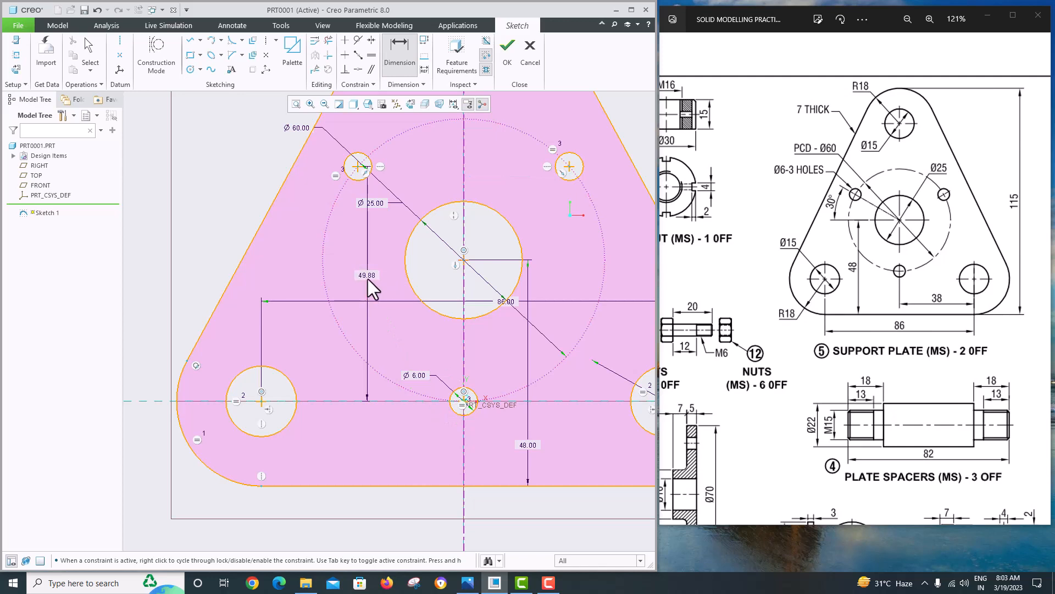
middle_click(367, 257)
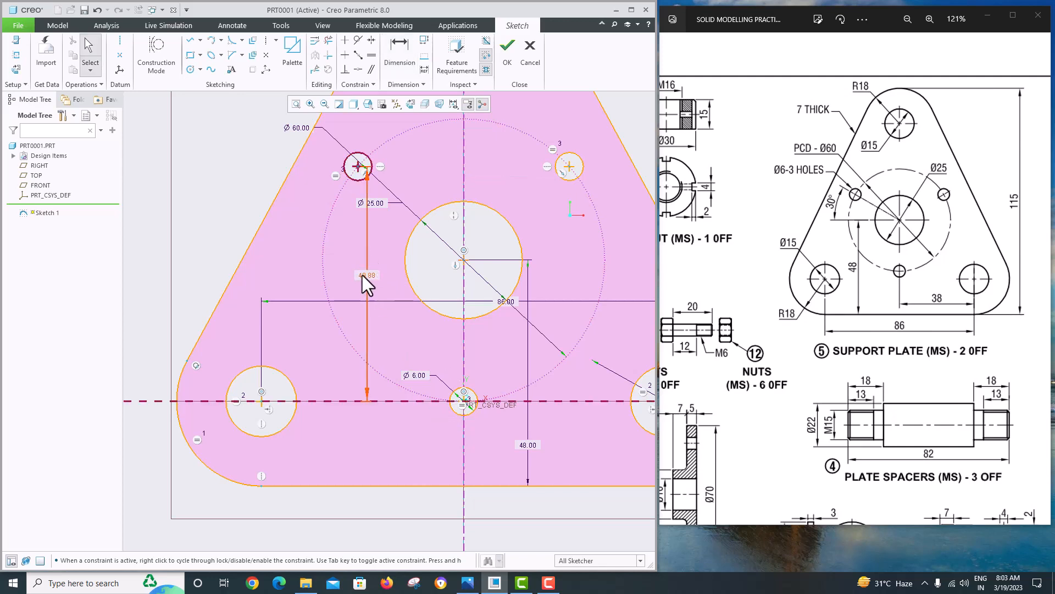
middle_click(362, 275)
- Reopen Sketch 1 and sketch connected lines from the upper-left 6 mm hole's center to the central circle's center, continuing about 35 mm horizontally left
click(42, 206)
right_click(41, 208)
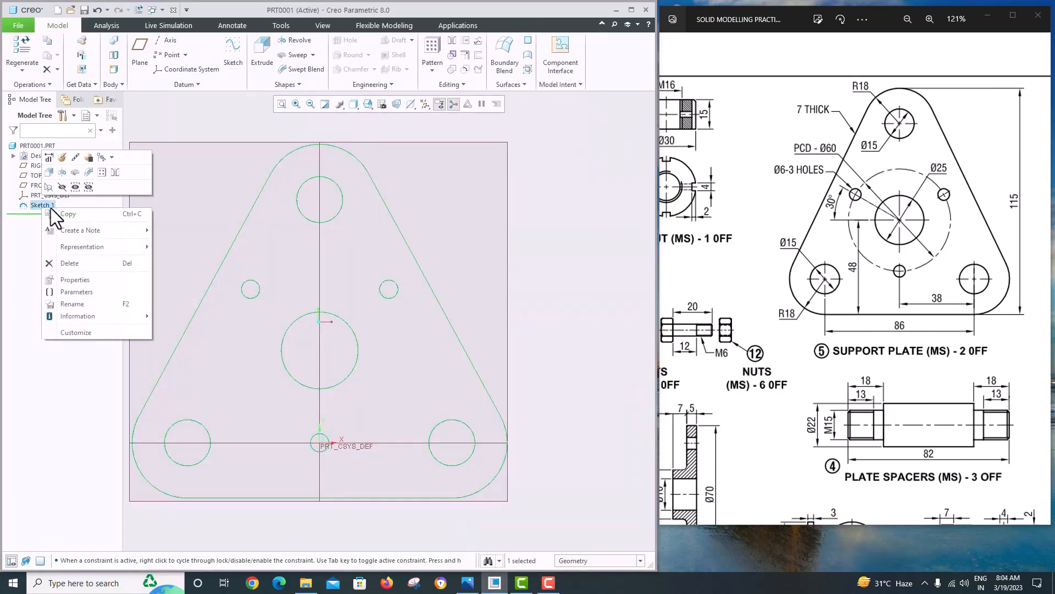
click(63, 157)
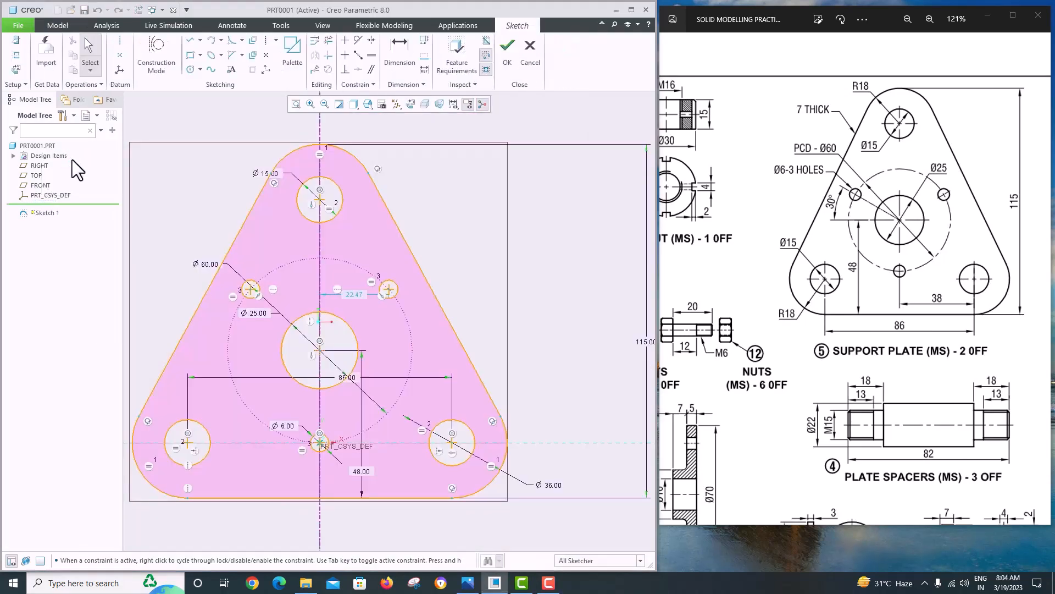
scroll(302, 264, up, 4)
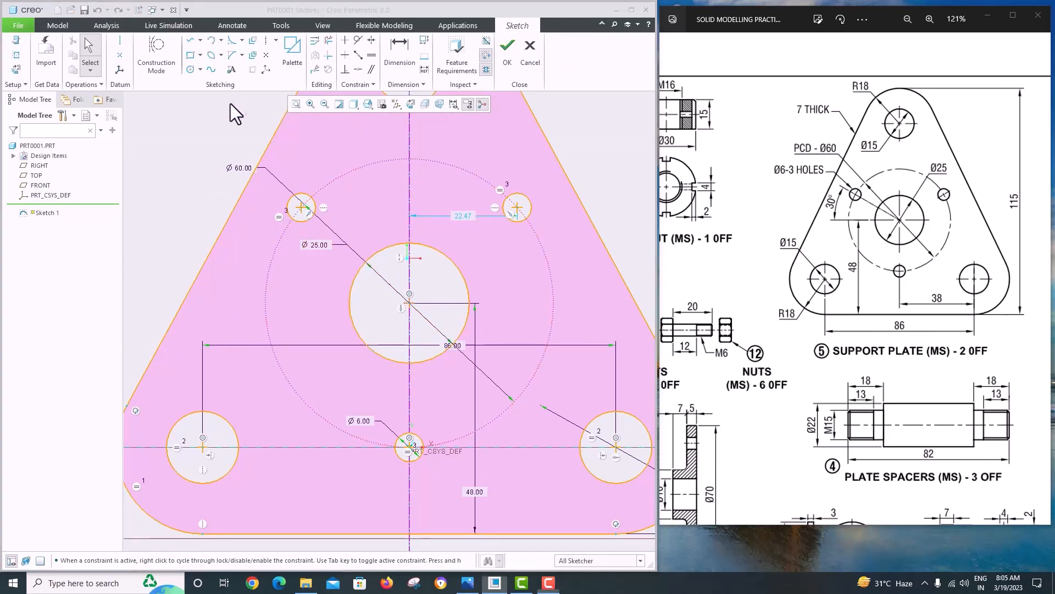
click(189, 41)
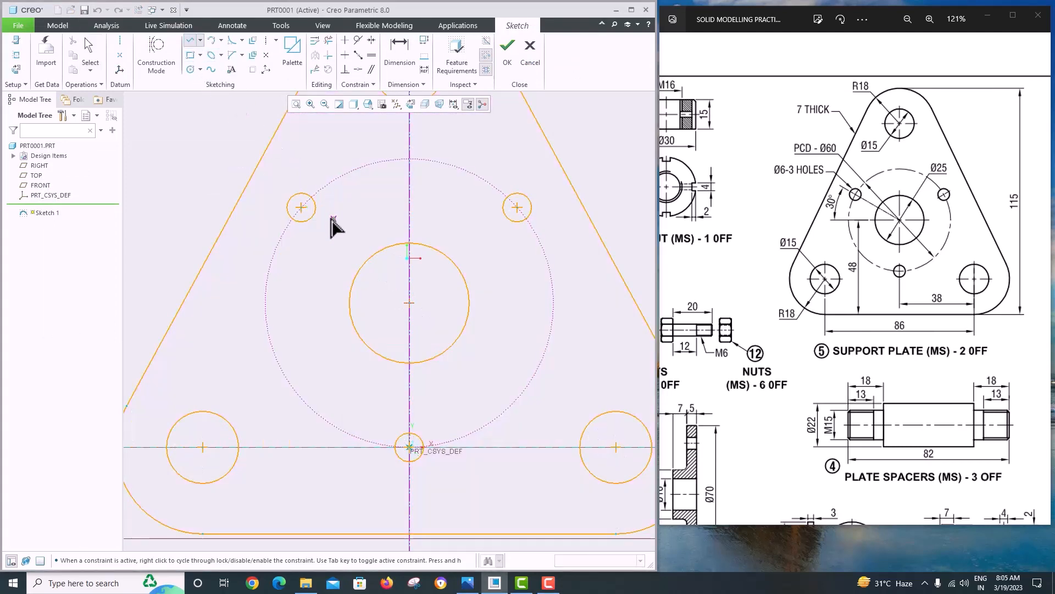
click(301, 207)
click(410, 302)
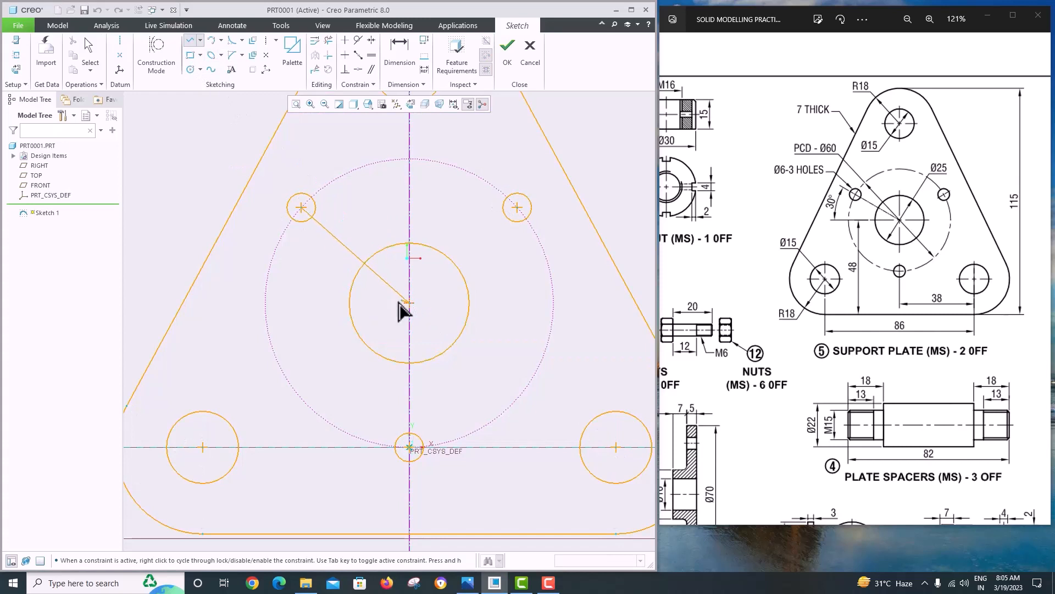
click(241, 303)
middle_click(241, 303)
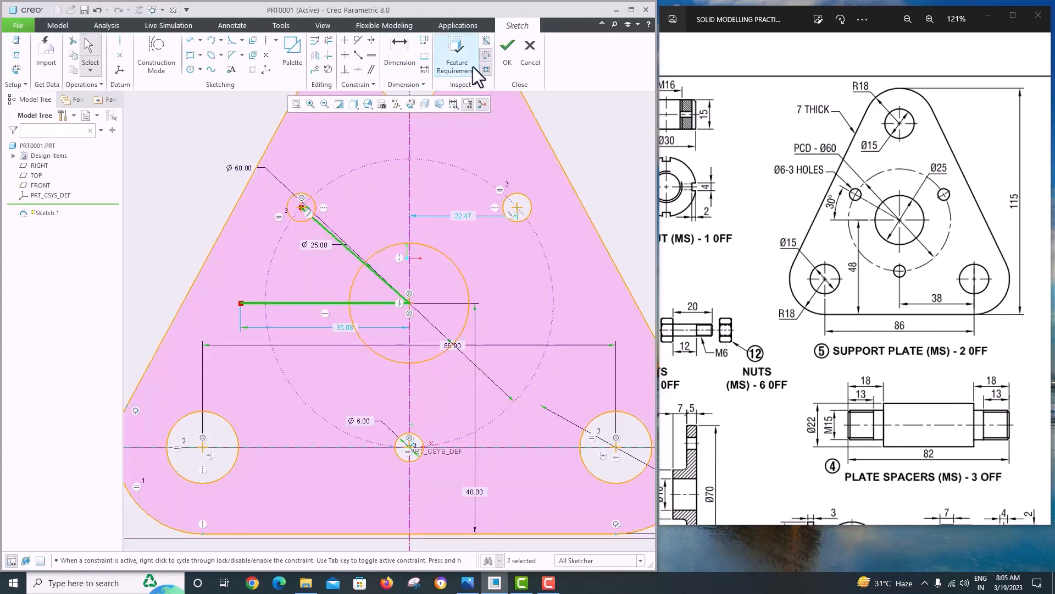
- Set the angle between the left horizontal line and the line to the upper-left hole to 30 degrees
click(399, 55)
click(356, 255)
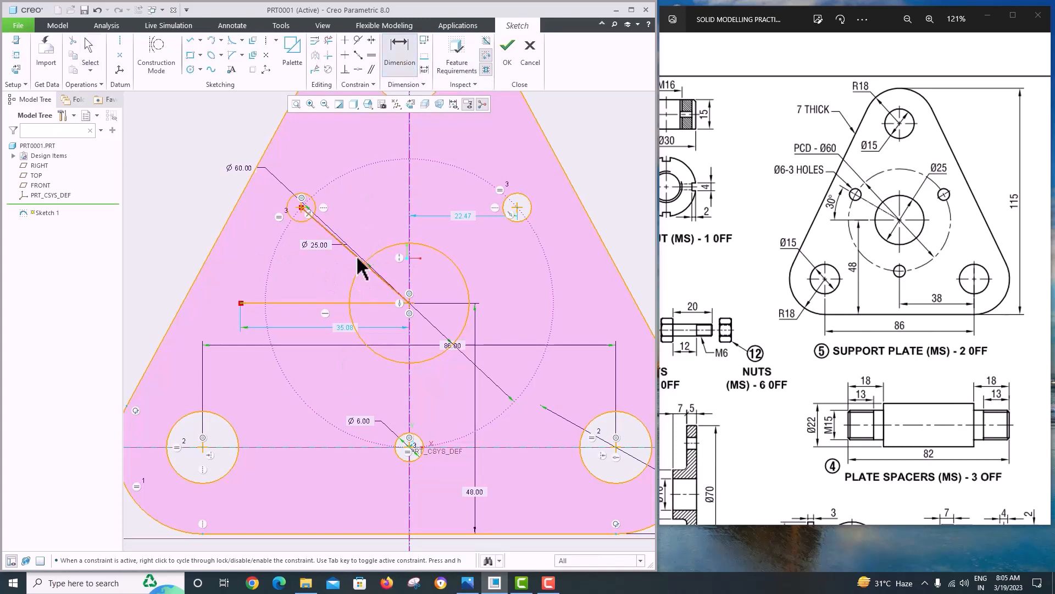
click(334, 303)
middle_click(332, 288)
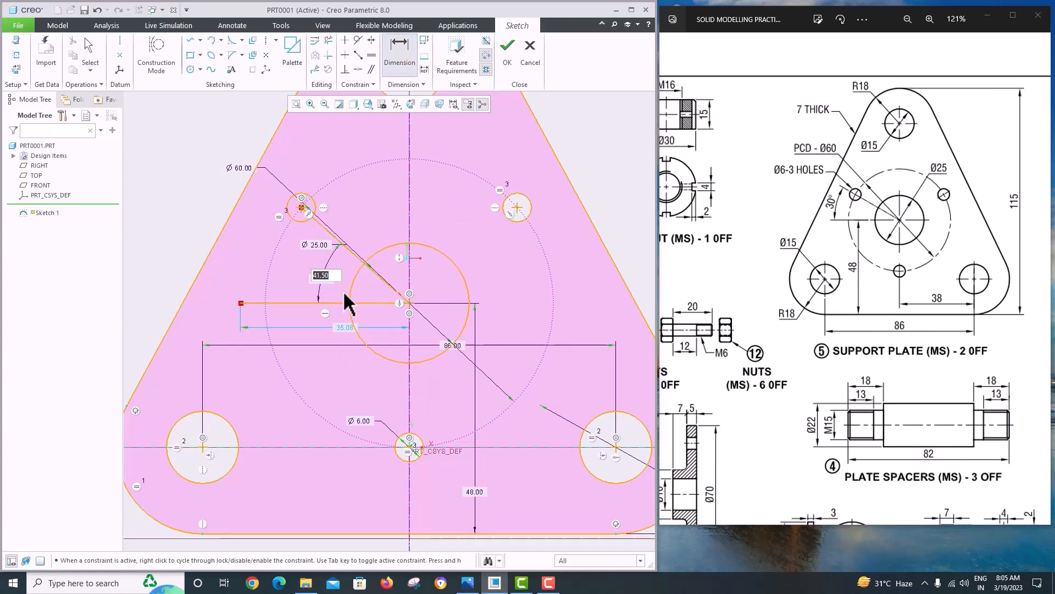
text(30)
key(Return)
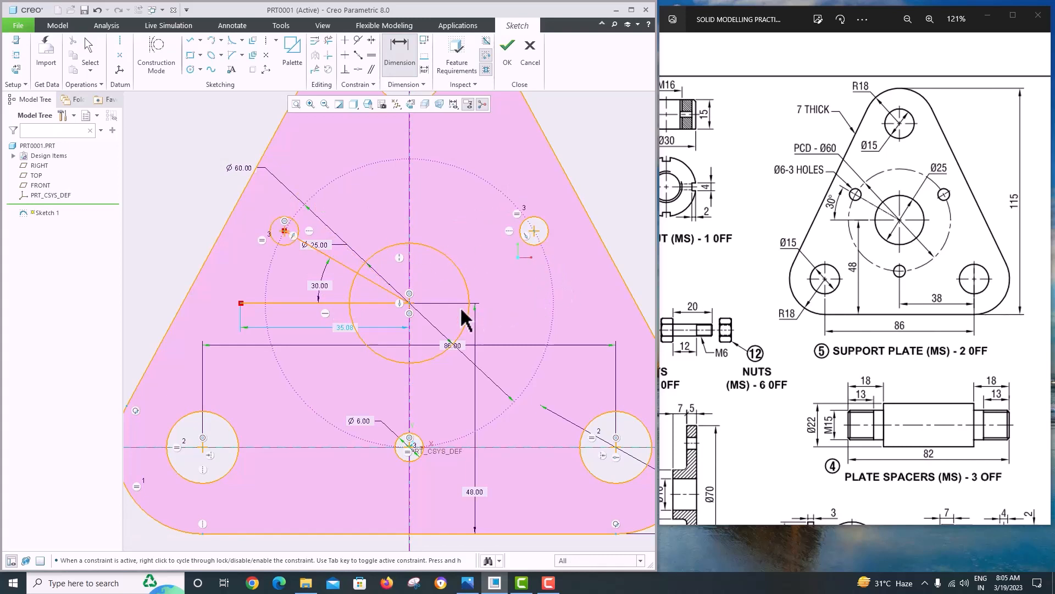
- Sketch a horizontal line about 39 mm right from the central circle's center and another line joining the upper-right 6 mm hole's center to it
click(190, 41)
click(417, 303)
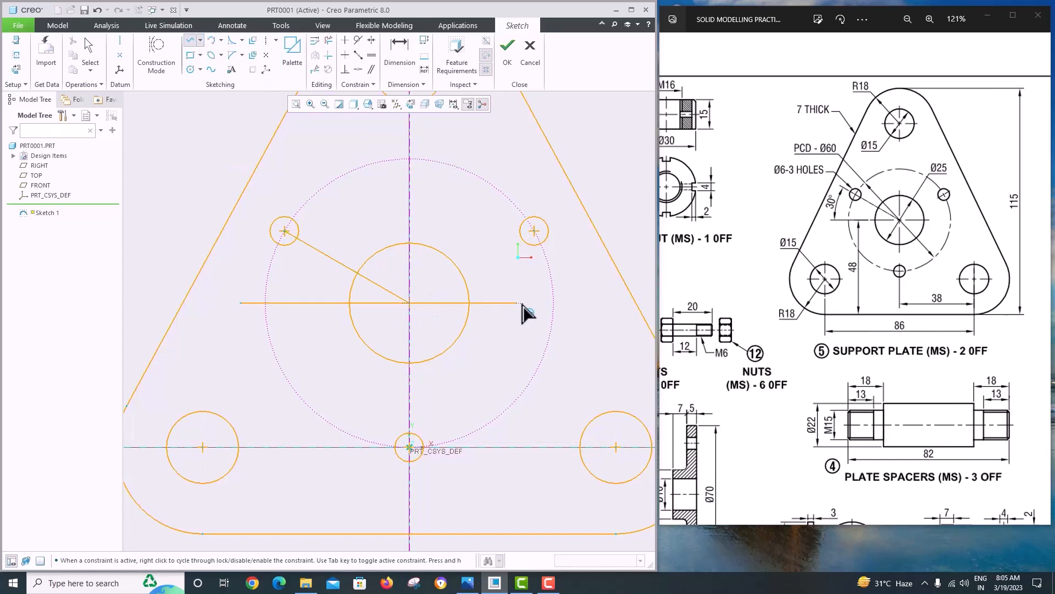
click(599, 301)
middle_click(533, 270)
click(534, 231)
click(410, 303)
middle_click(514, 290)
middle_click(522, 286)
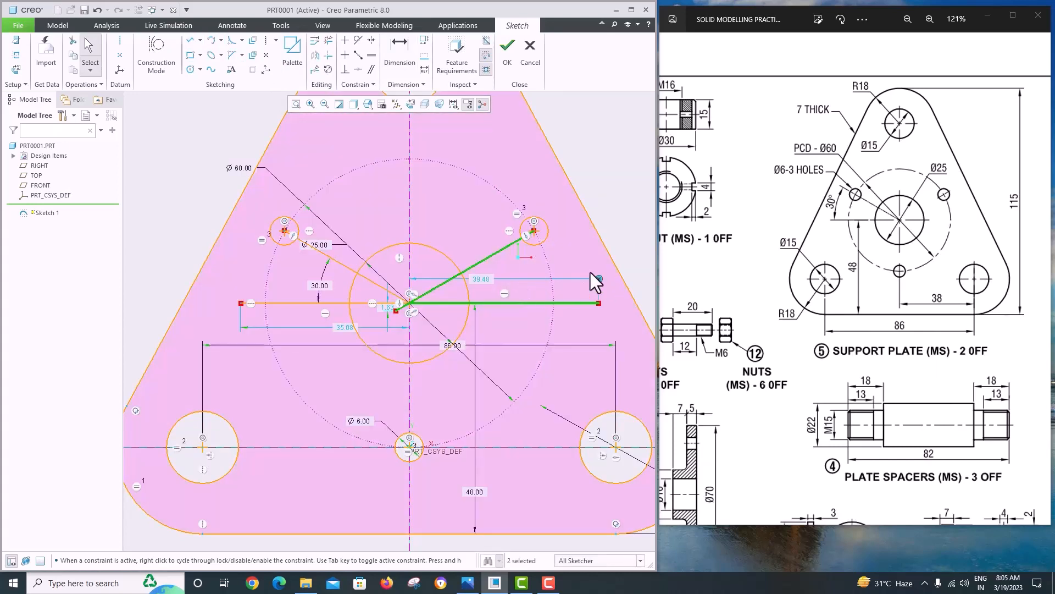
- Try to dimension the angle between the right horizontal line and the line to the upper-right 6 mm hole
click(399, 49)
click(486, 260)
click(514, 303)
middle_click(515, 287)
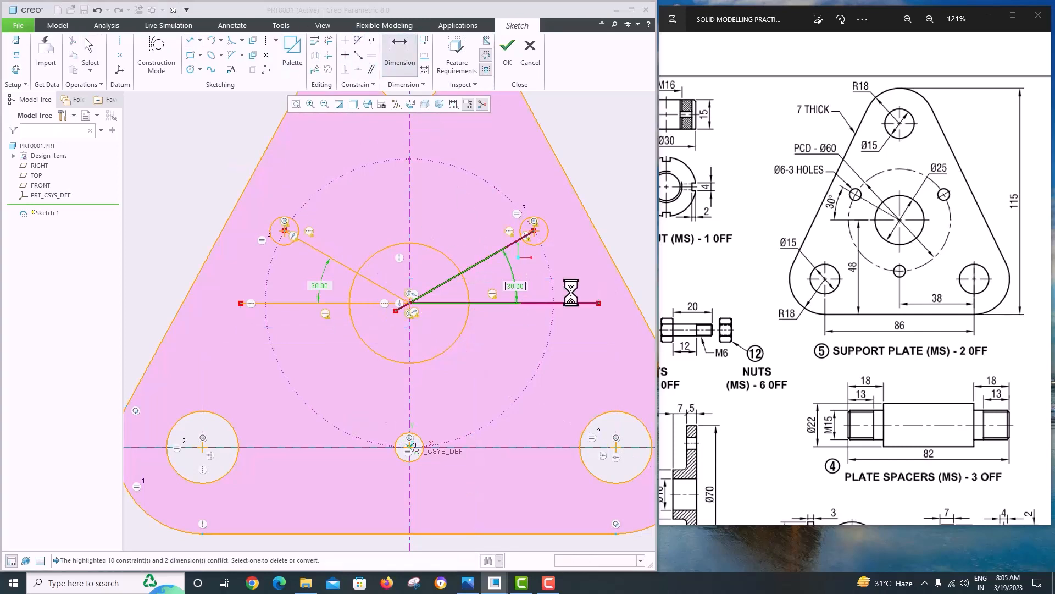
click(682, 136)
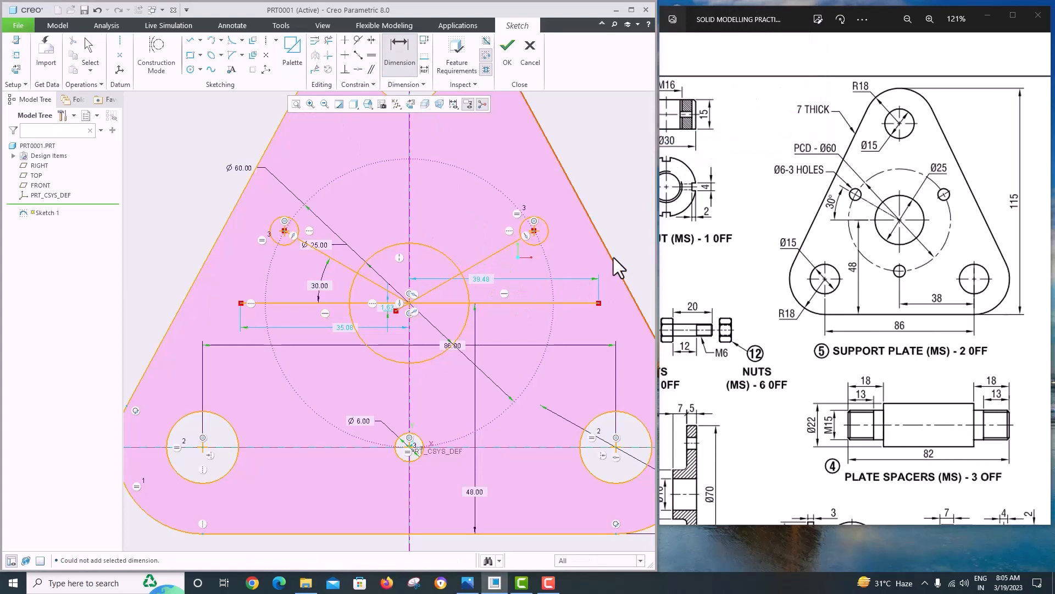
click(476, 262)
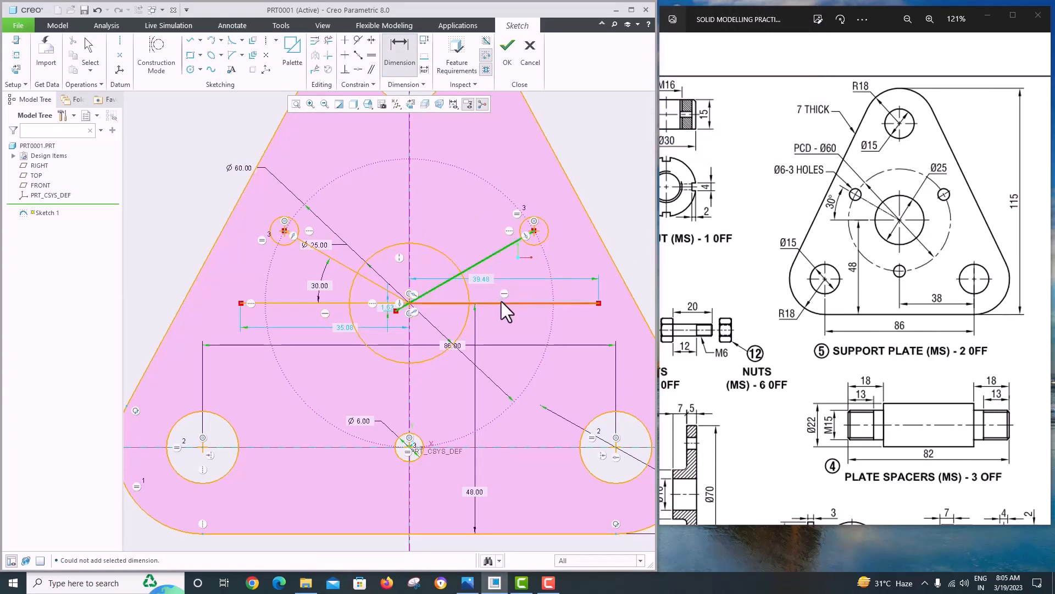
click(502, 302)
click(381, 285)
click(370, 304)
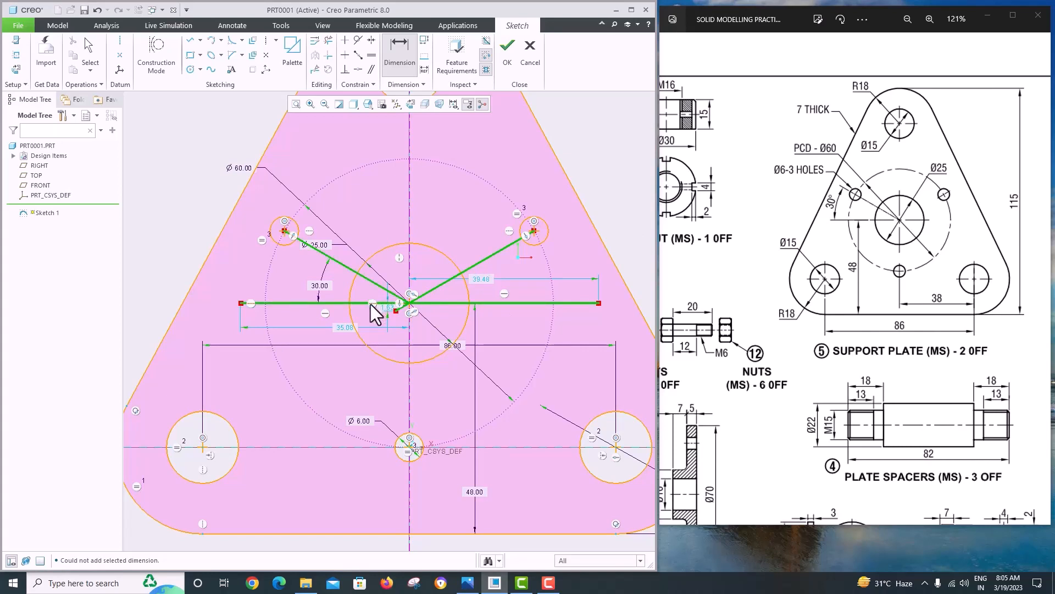
middle_click(454, 216)
middle_click(454, 217)
- Convert the two slanted and two horizontal guide lines to construction geometry and finish the sketch
click(482, 259)
ctrl+click(500, 303)
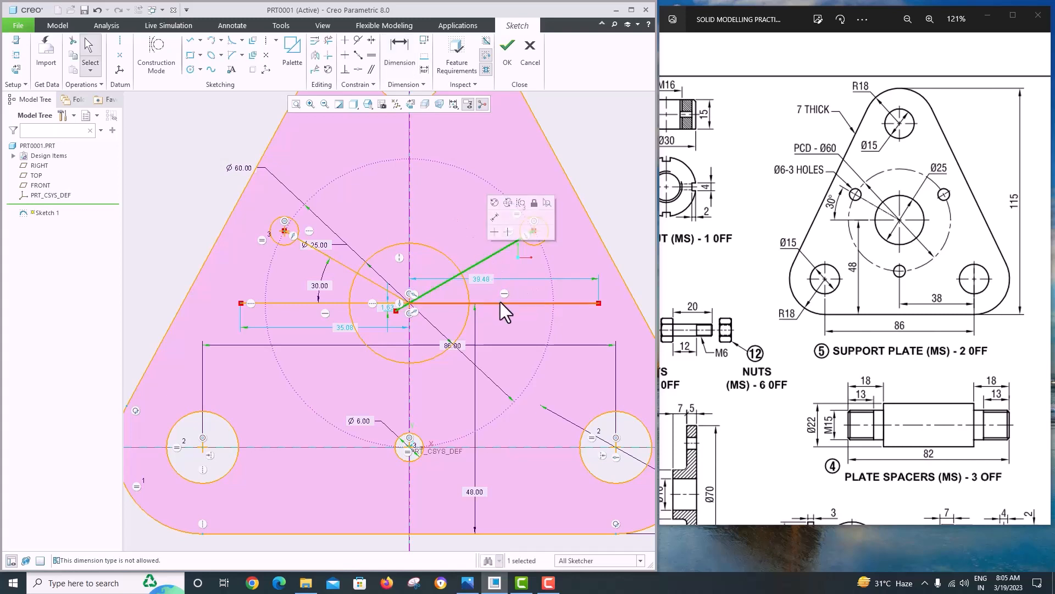
ctrl+click(378, 286)
ctrl+click(371, 301)
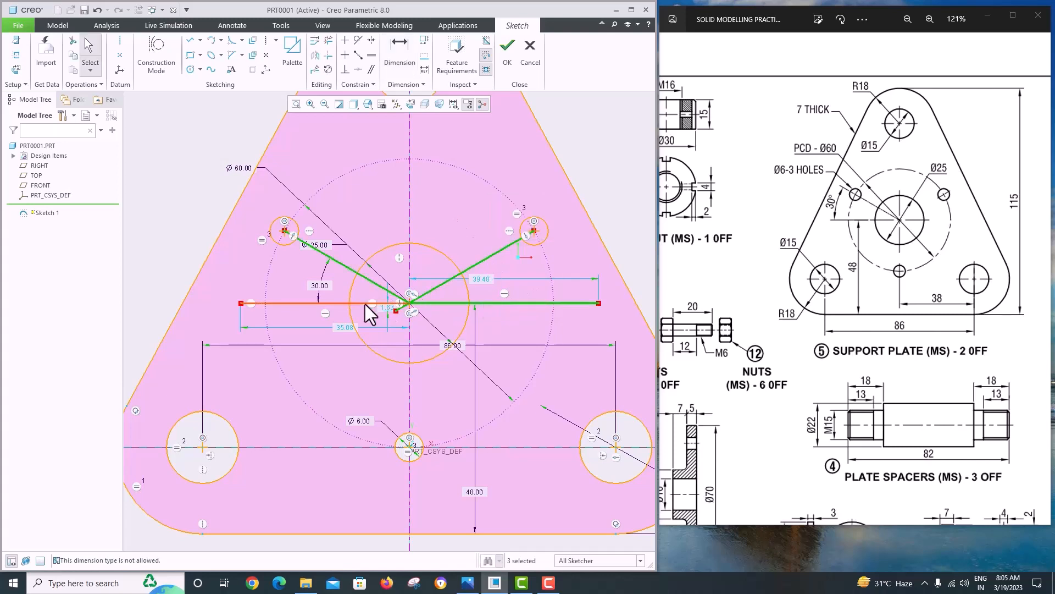
click(383, 253)
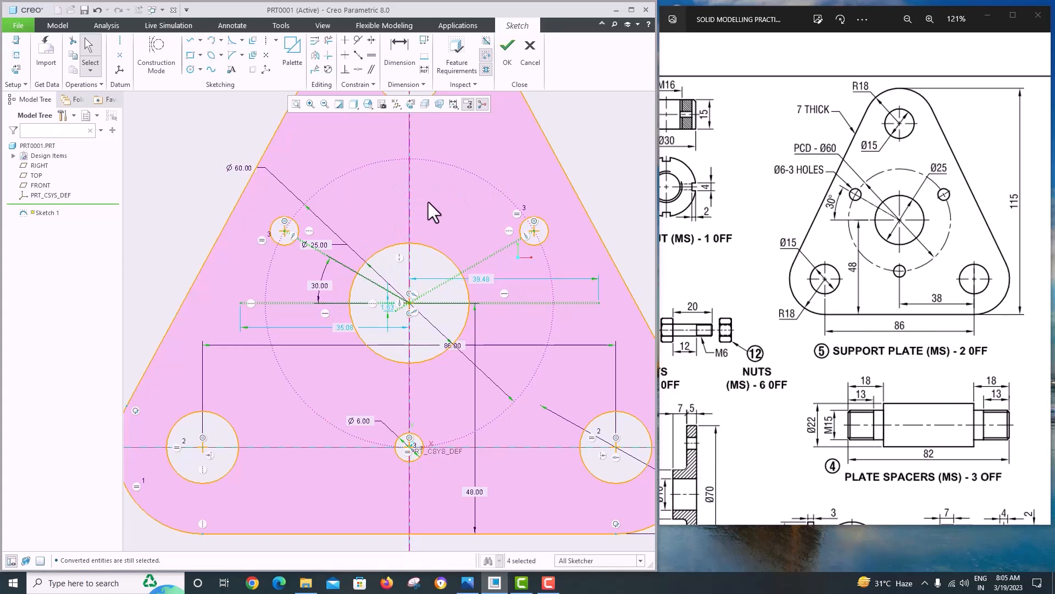
click(501, 66)
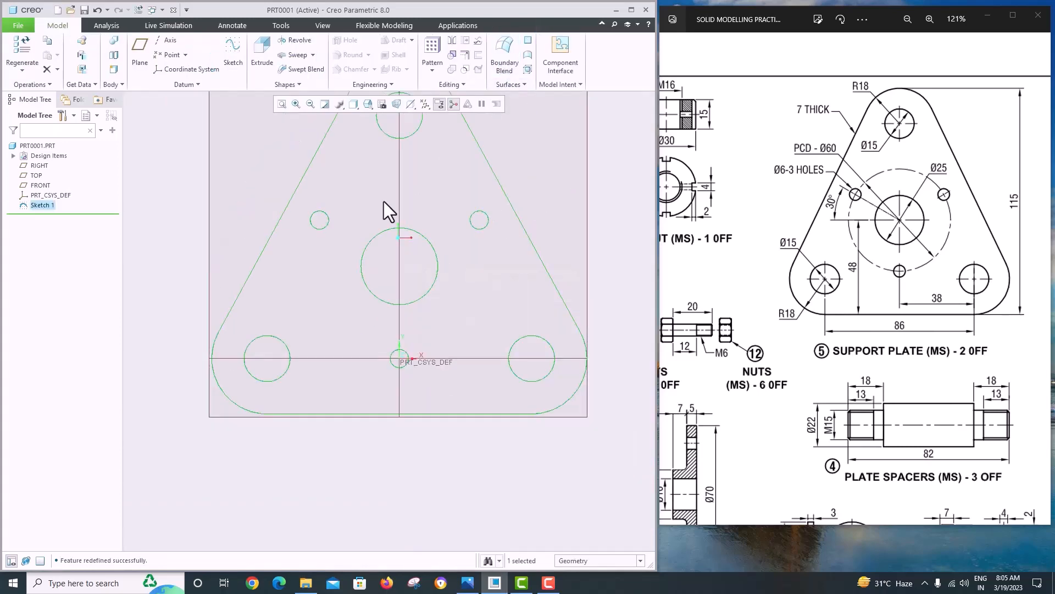
- Extrude the plate sketch as a solid with a depth of 7 mm
click(264, 50)
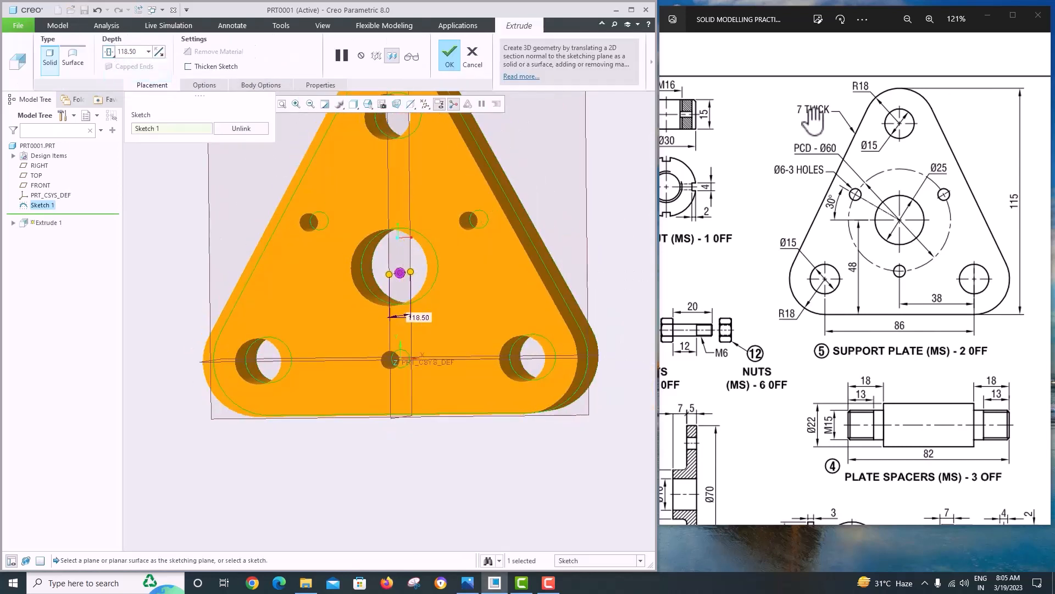
double_click(142, 50)
text(7)
key(Return)
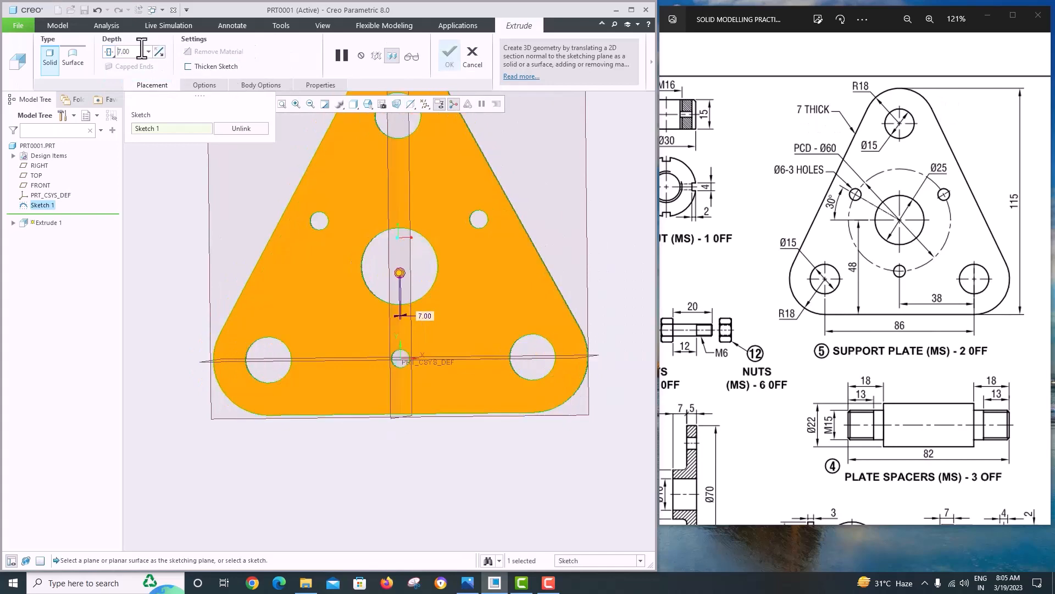
click(449, 55)
mouse_move(489, 143)
middle_down()
mouse_move(519, 189)
mouse_move(431, 200)
mouse_move(441, 219)
mouse_move(487, 184)
mouse_move(477, 187)
middle_up()
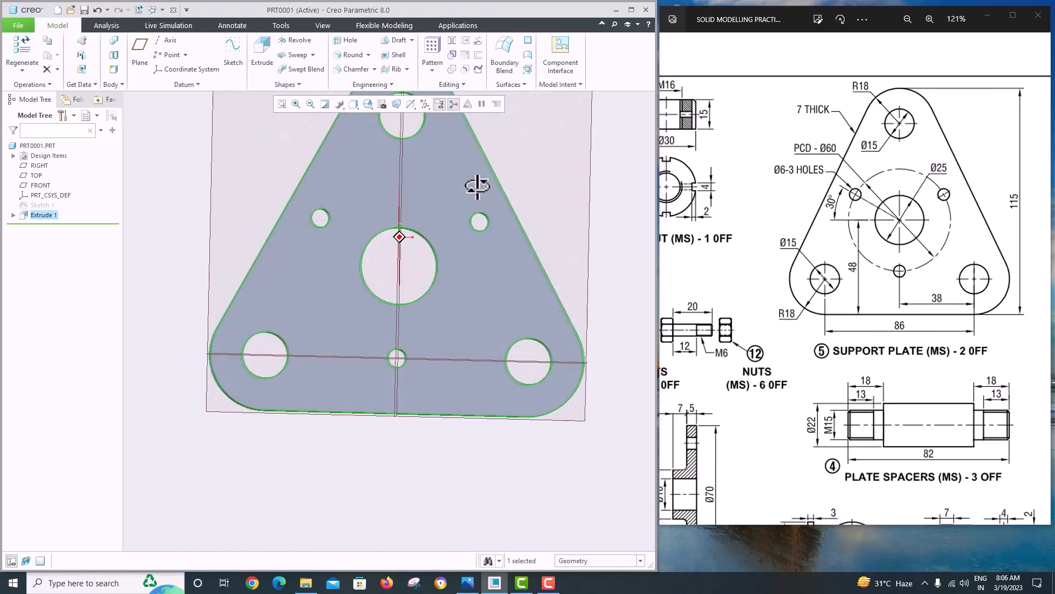
- Save a copy of the part in the crane_hook folder as 5_support_plate
click(17, 25)
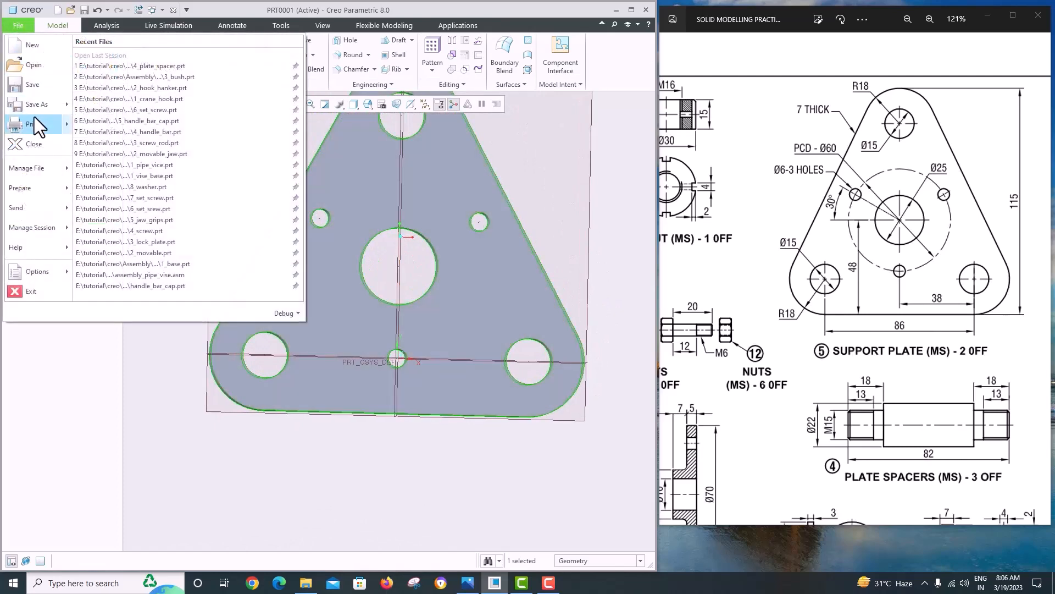
mouse_move(38, 110)
click(119, 70)
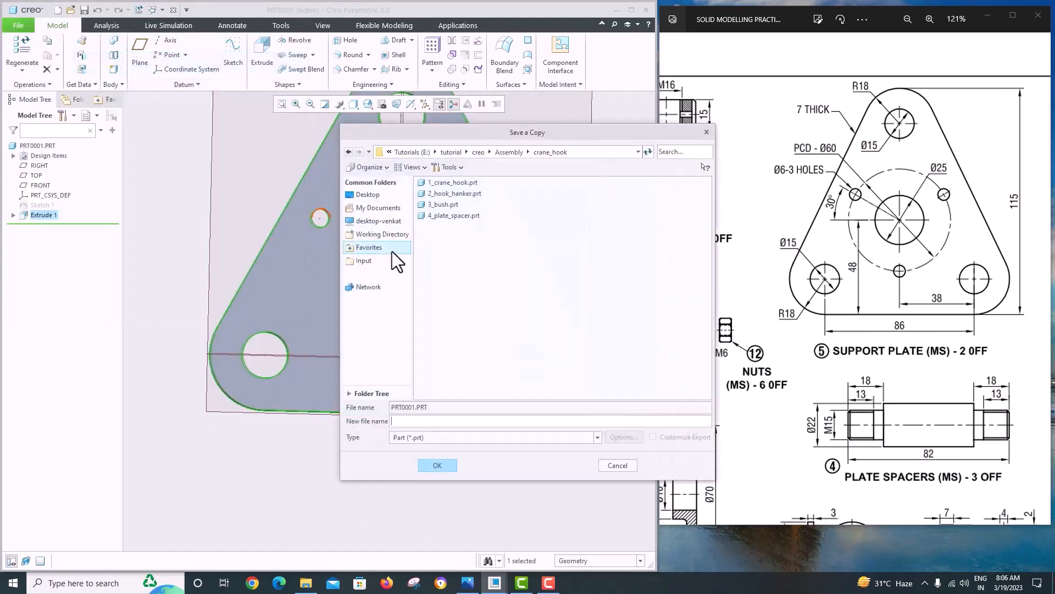
click(417, 421)
text(5)
text(ate)
key(Return)
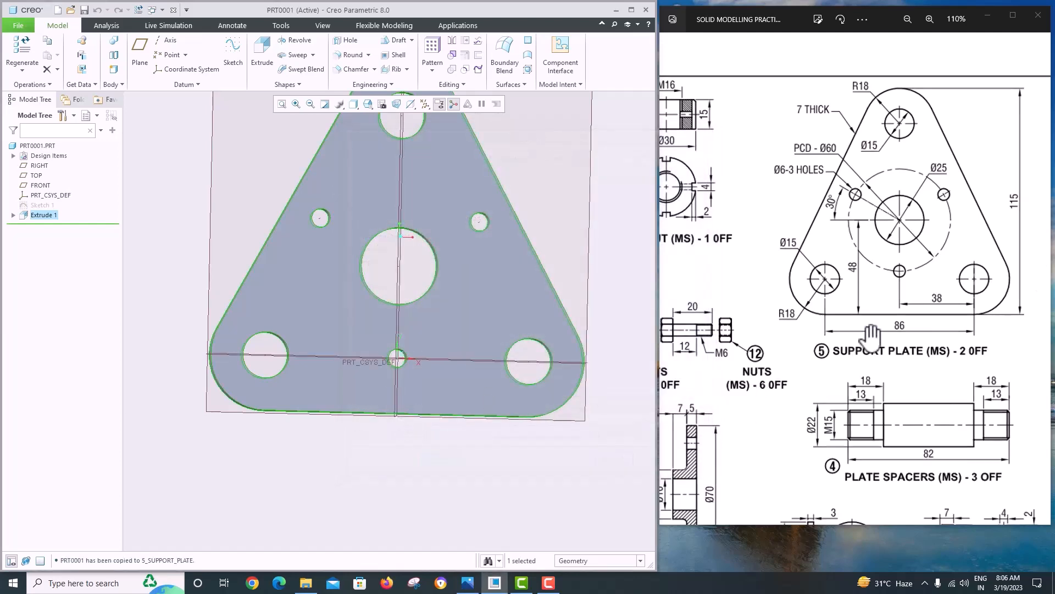
- Find the end bush in the reference drawing and close the support plate part
ctrl+scroll(871, 335, down, 3)
ctrl+scroll(700, 360, down, 2)
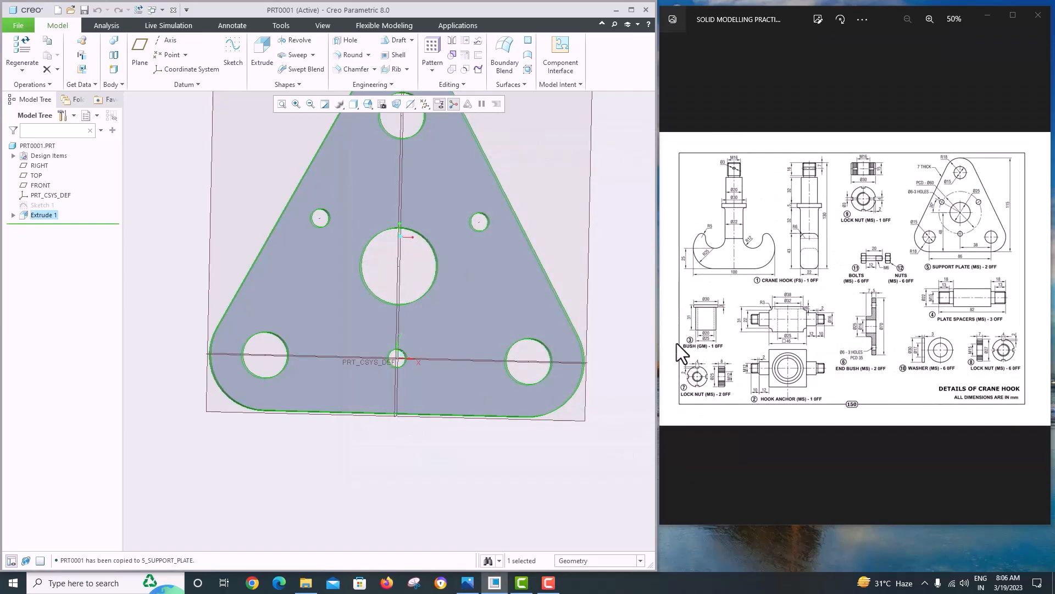
ctrl+scroll(906, 406, up, 5)
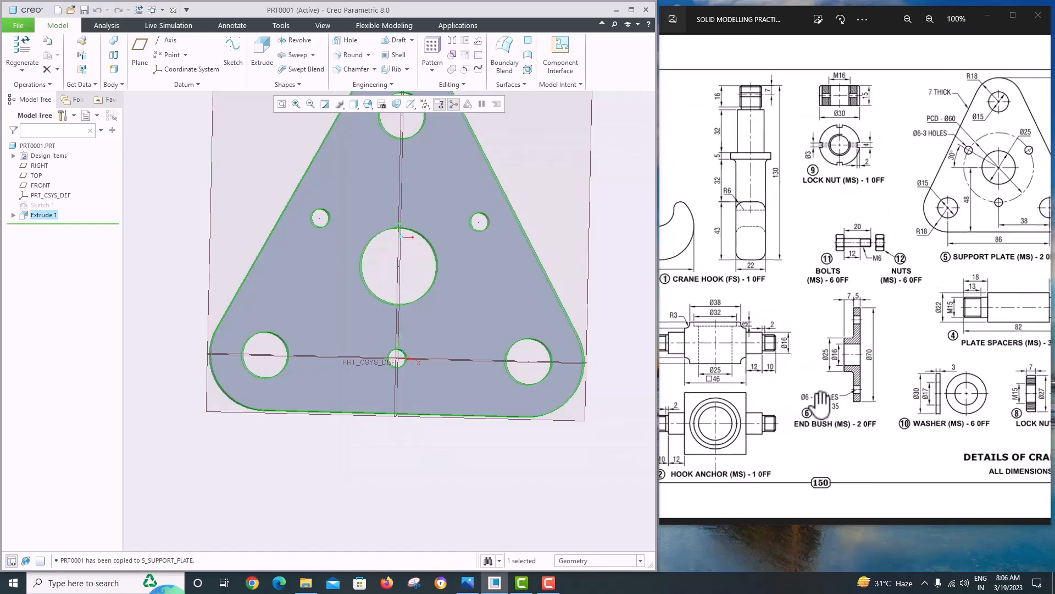
ctrl+scroll(911, 462, up, 2)
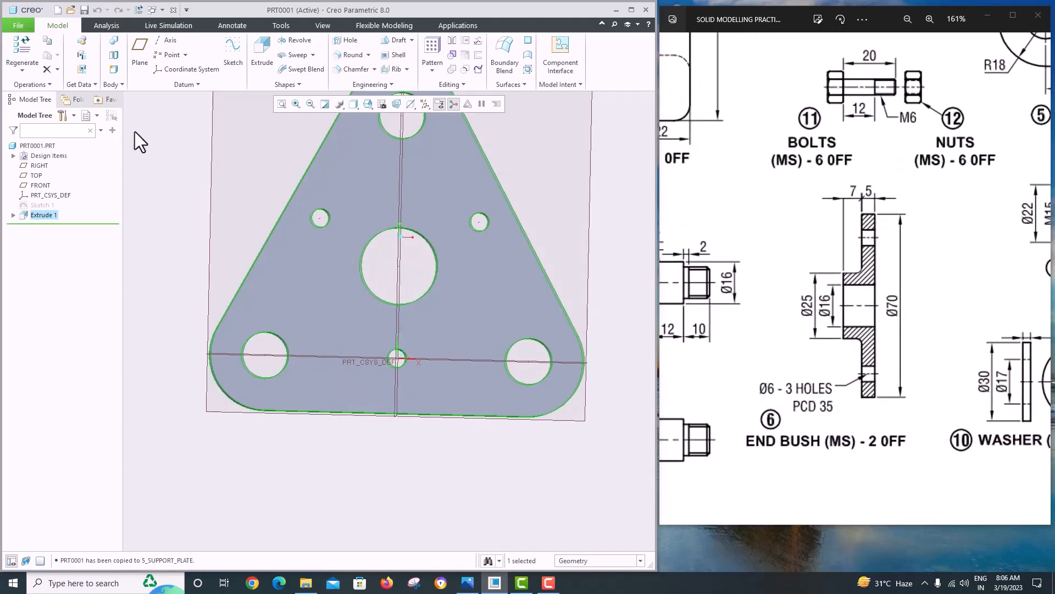
click(20, 26)
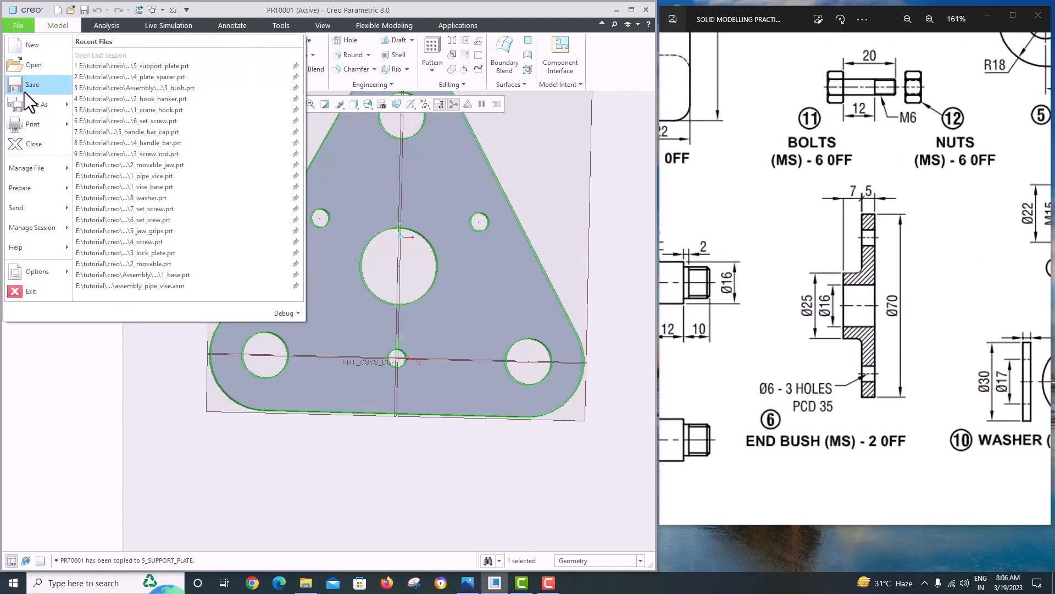
click(32, 144)
- Create a new solid part without the default template, using the mmns_part_solid_abs template
click(19, 25)
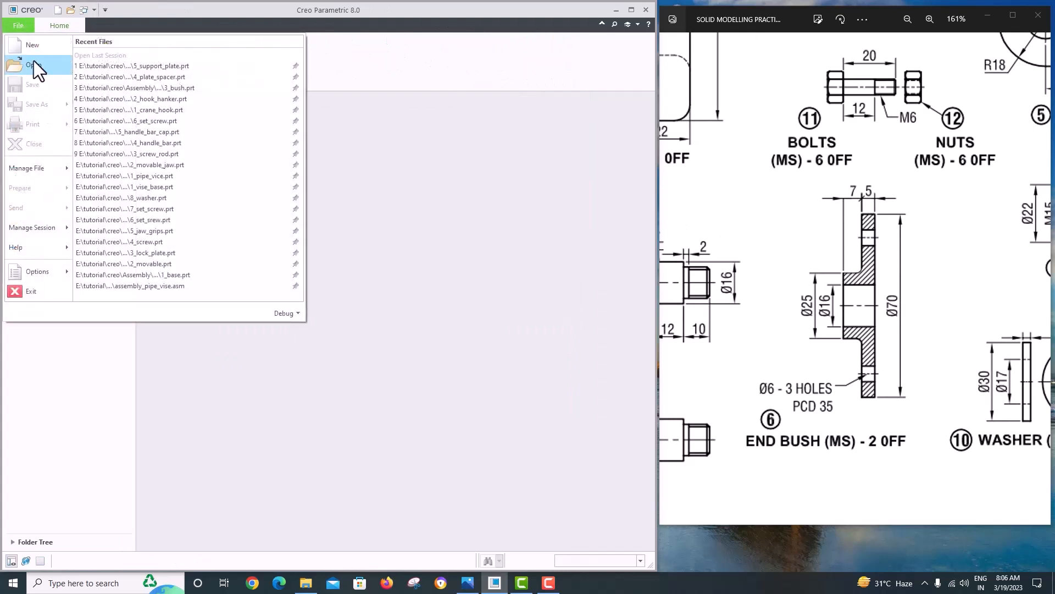
click(36, 47)
click(451, 376)
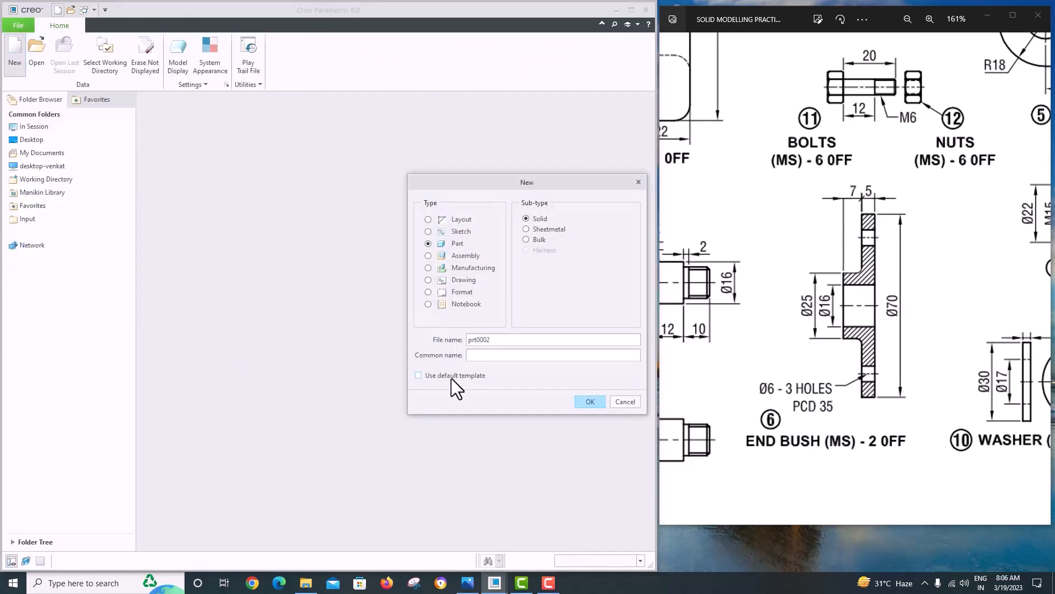
click(583, 403)
drag(416, 232, 417, 243)
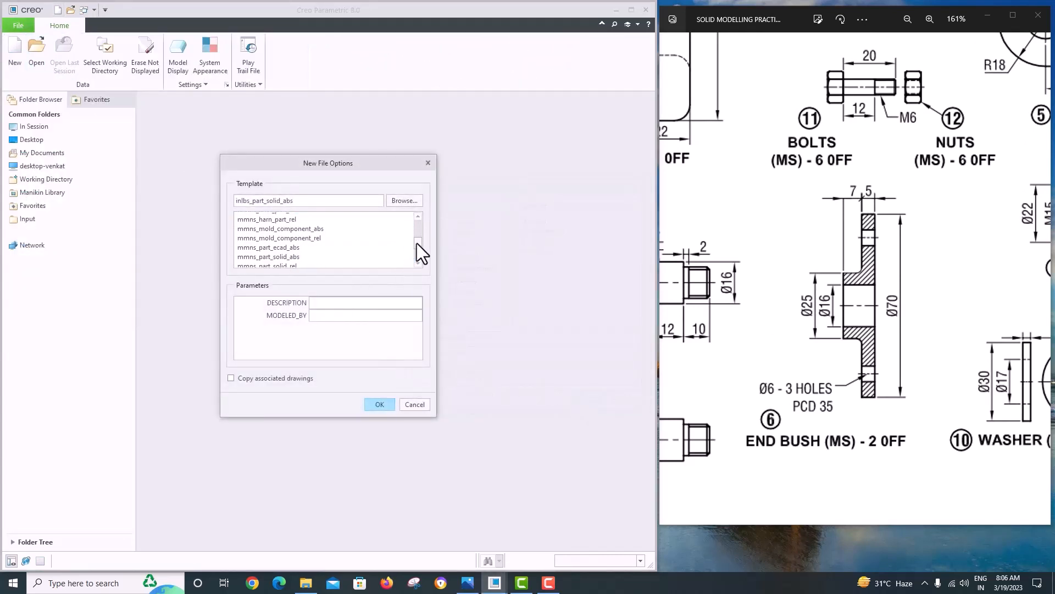
click(353, 252)
click(375, 406)
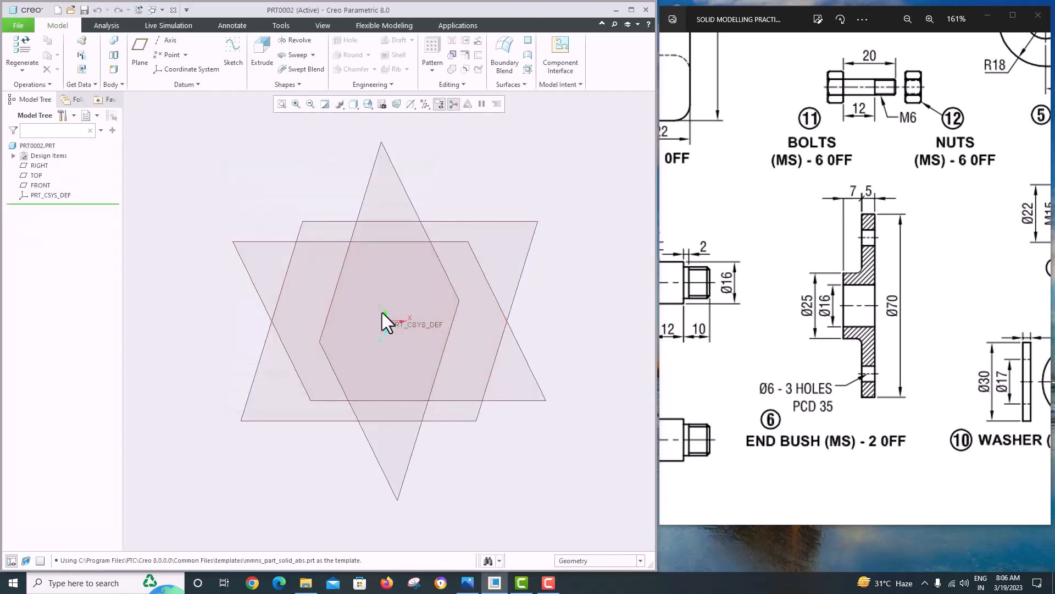
- Sketch a 70 mm diameter circle centred on the origin of the front plane and finish the sketch
click(275, 242)
click(229, 67)
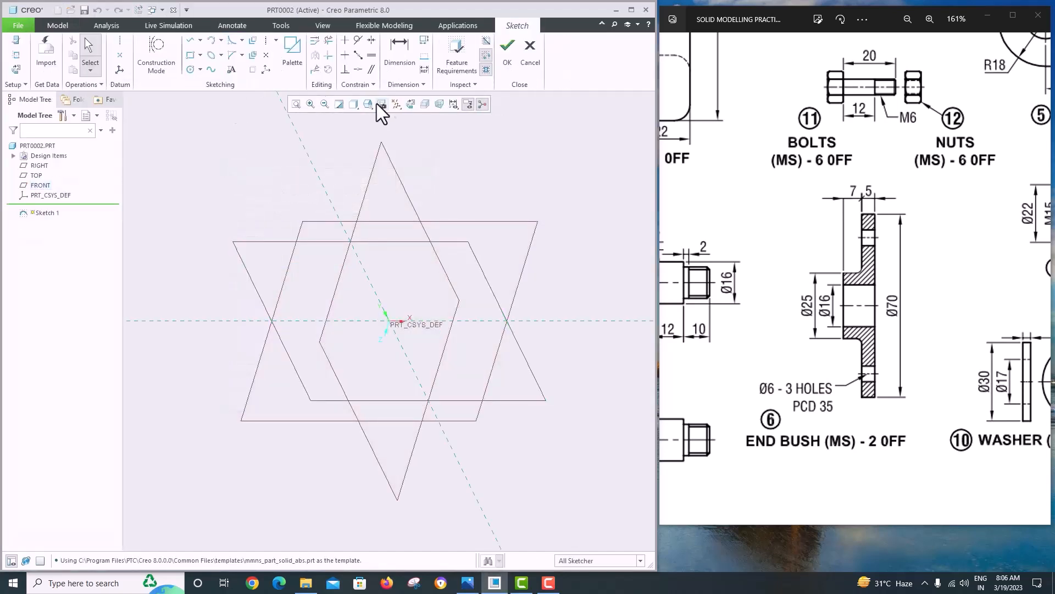
click(412, 103)
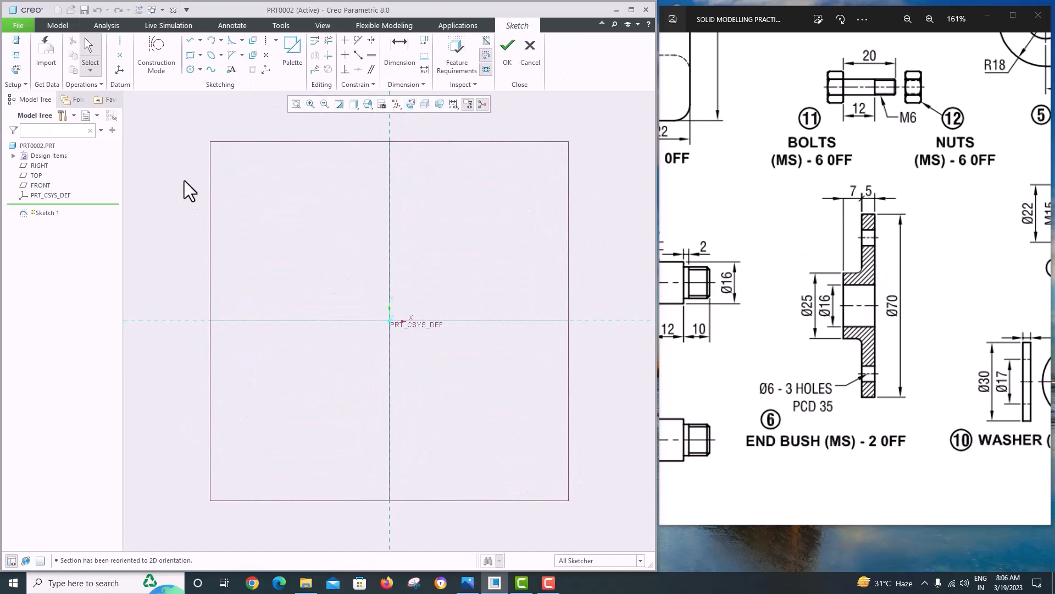
click(191, 69)
click(389, 320)
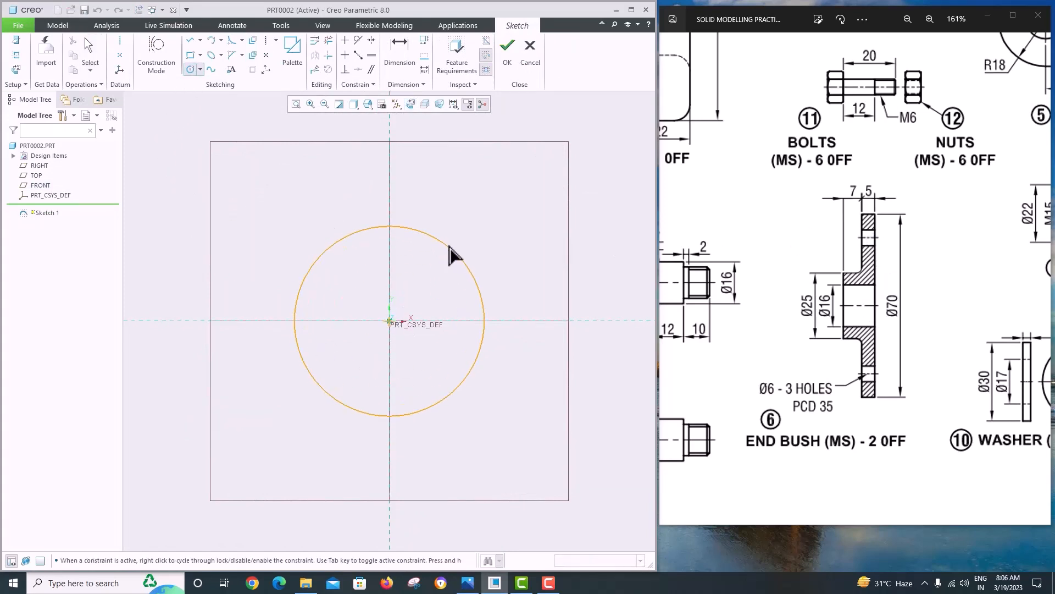
click(455, 250)
middle_click(471, 212)
double_click(275, 229)
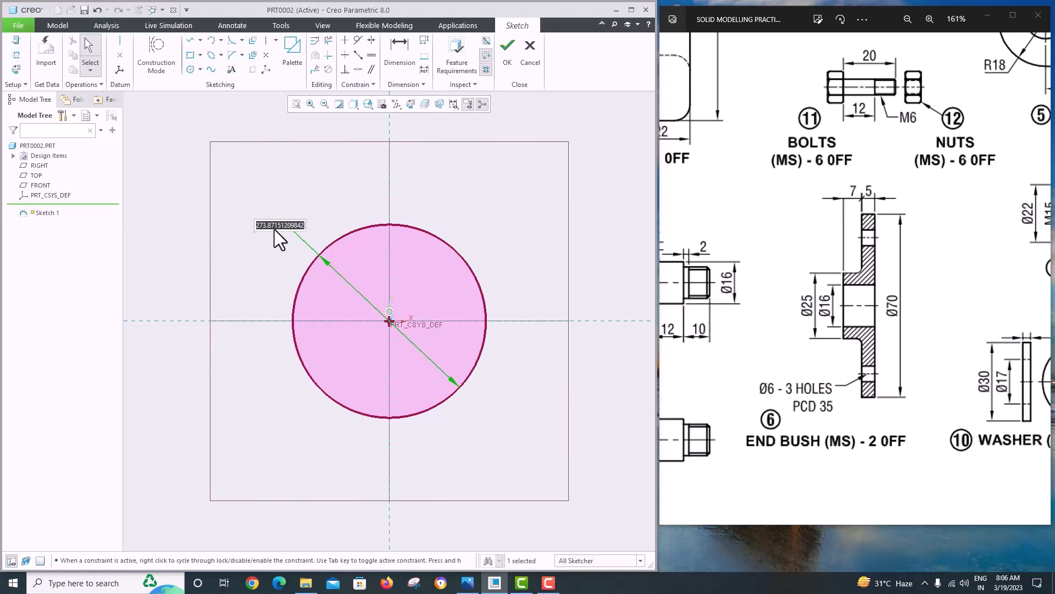
text(70)
key(Return)
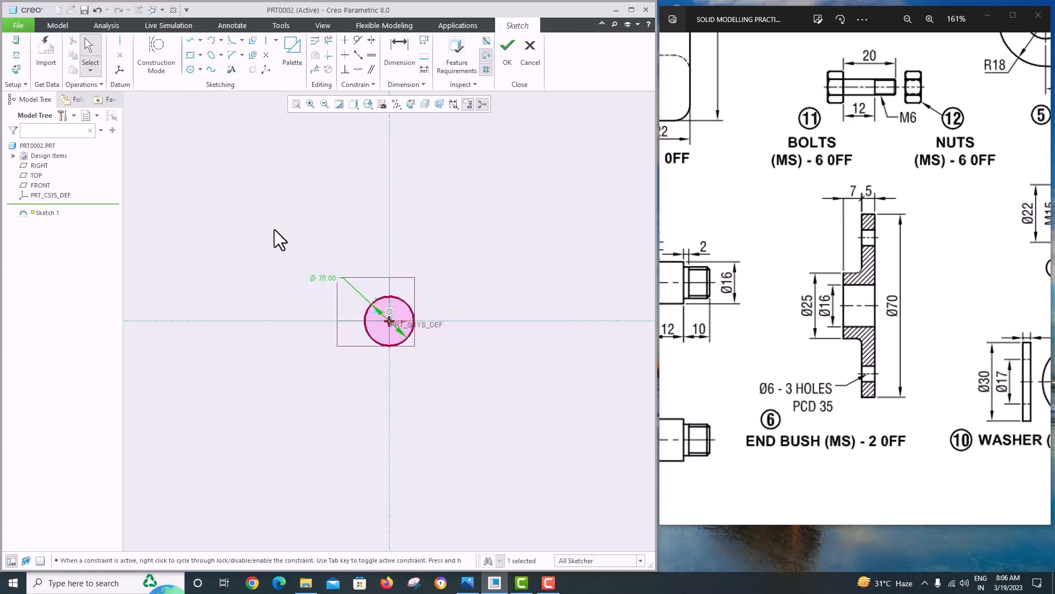
click(507, 50)
- Extrude the 70 mm circle symmetrically about the sketch plane as a solid with a depth of 5 mm
click(258, 52)
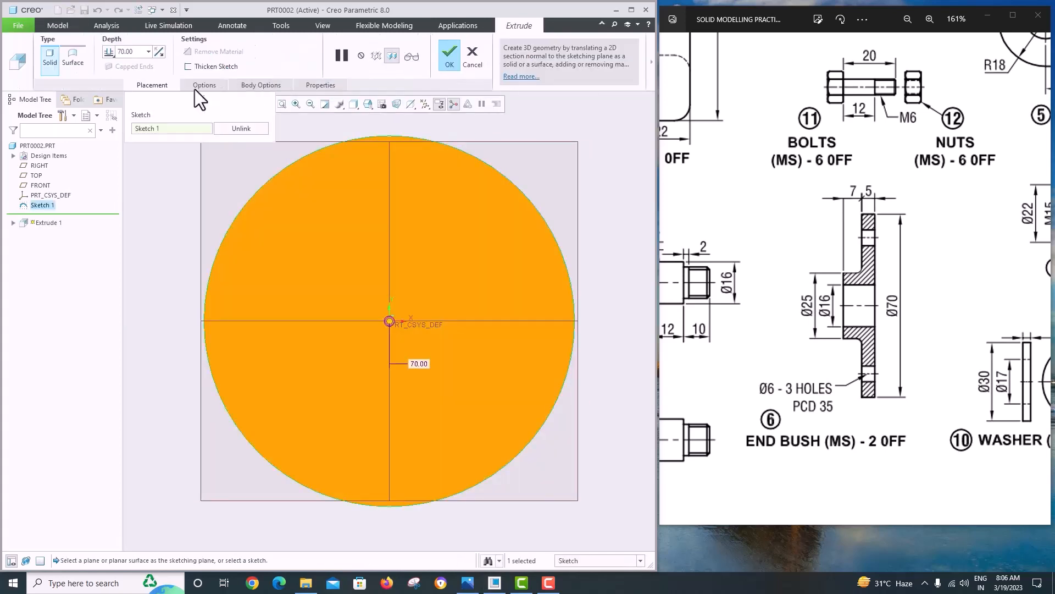
click(110, 52)
click(112, 68)
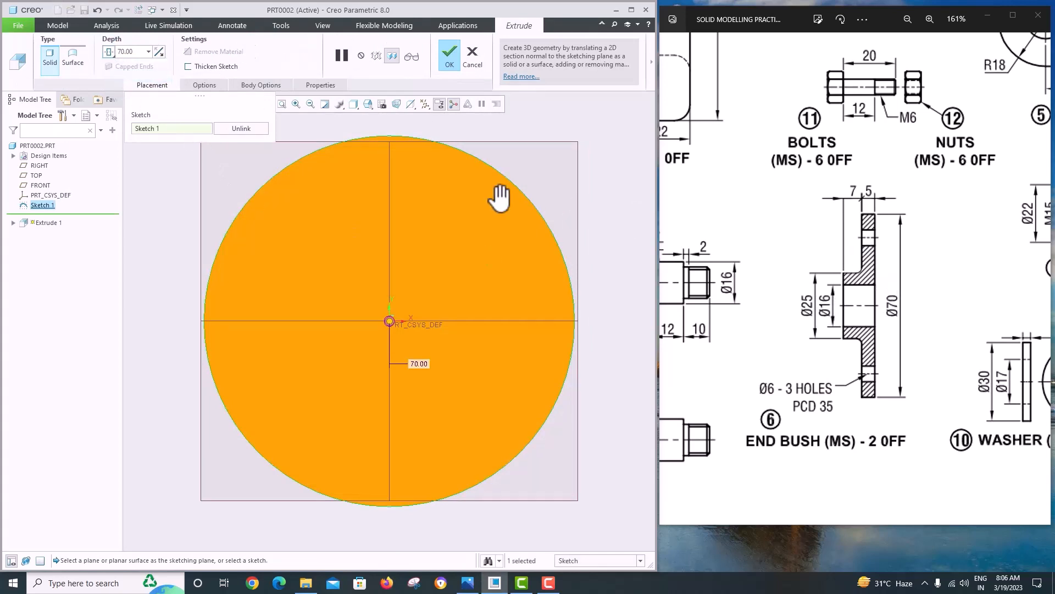
double_click(135, 53)
text(5)
key(Return)
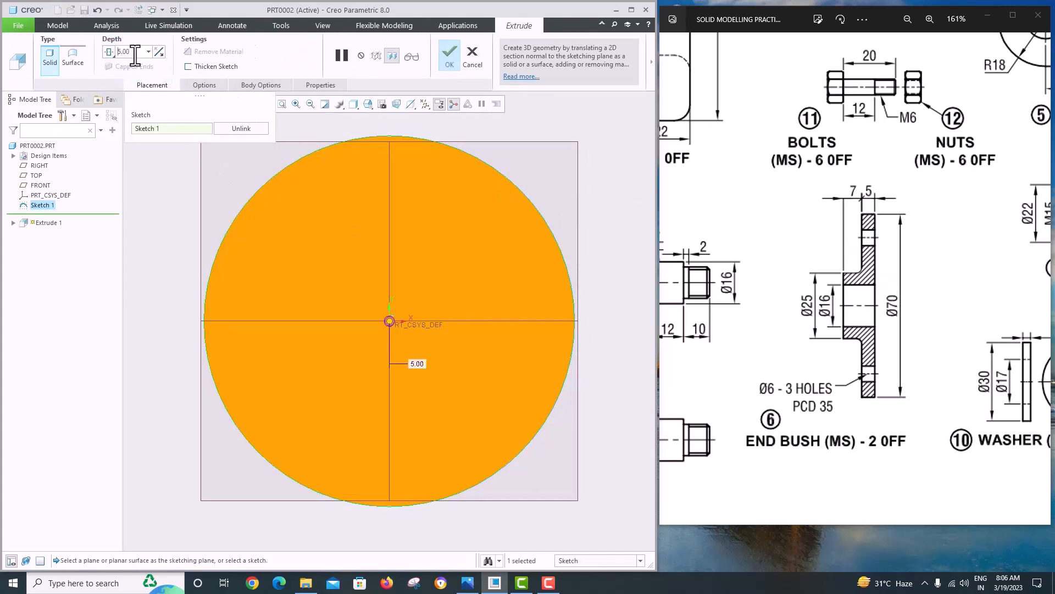
click(449, 63)
- Sketch a 25 mm diameter circle centred on the disc's flat face and finish the sketch
middle_drag(412, 154, 474, 164)
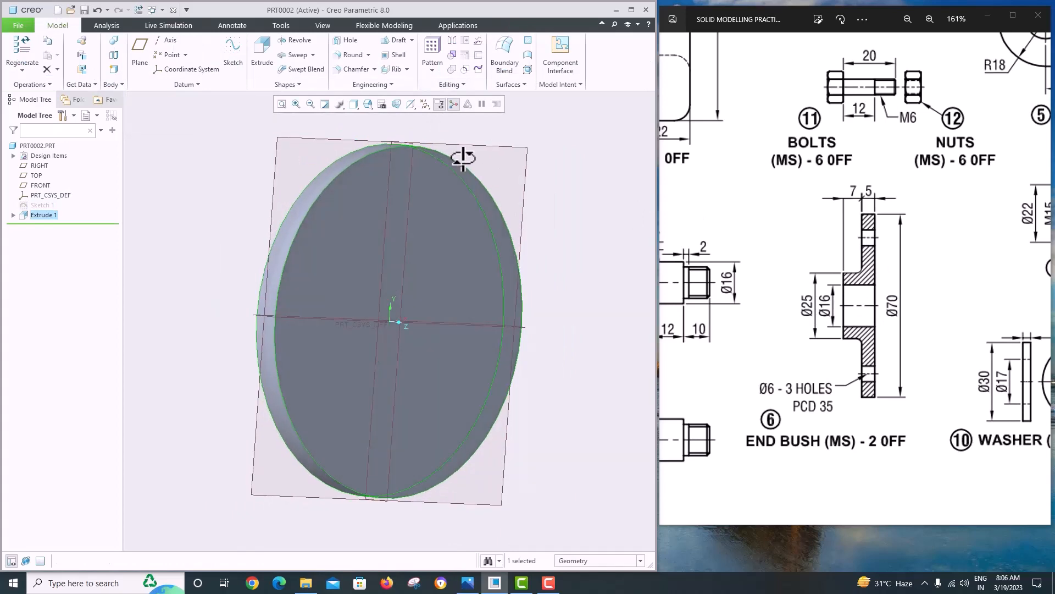
click(455, 226)
click(234, 52)
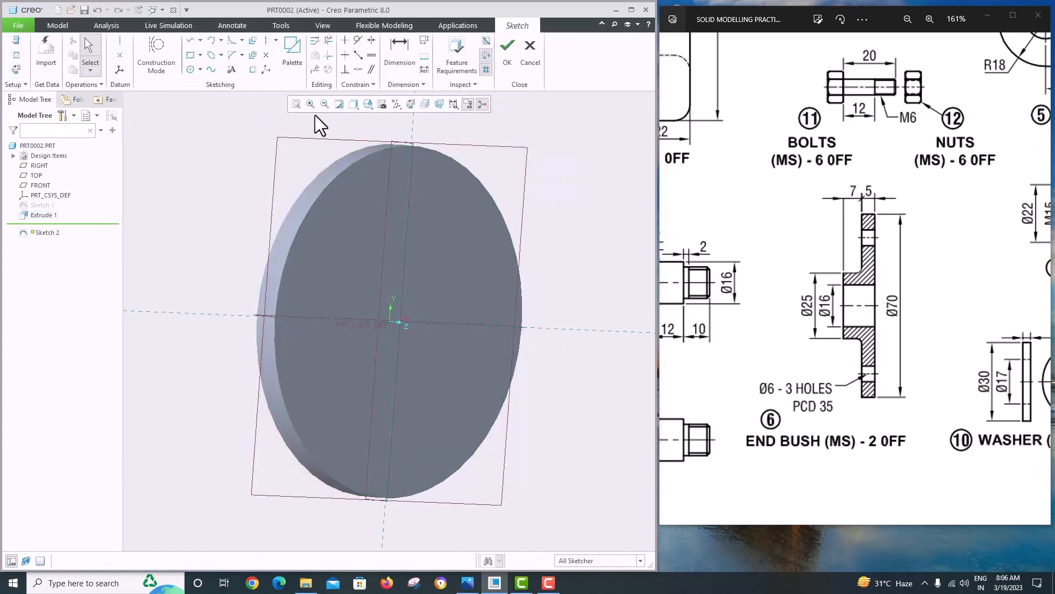
click(397, 104)
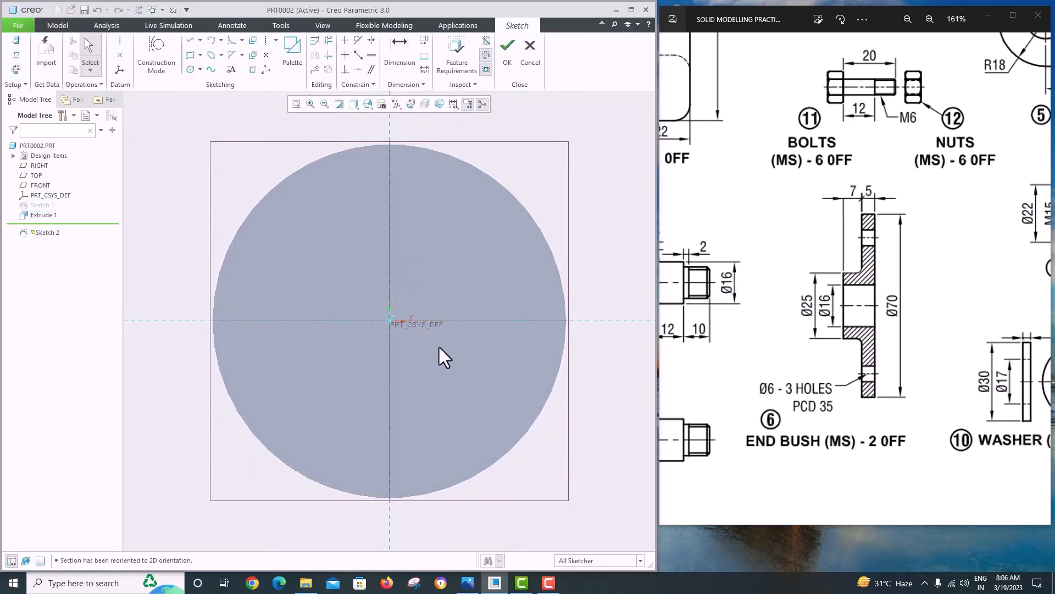
click(190, 70)
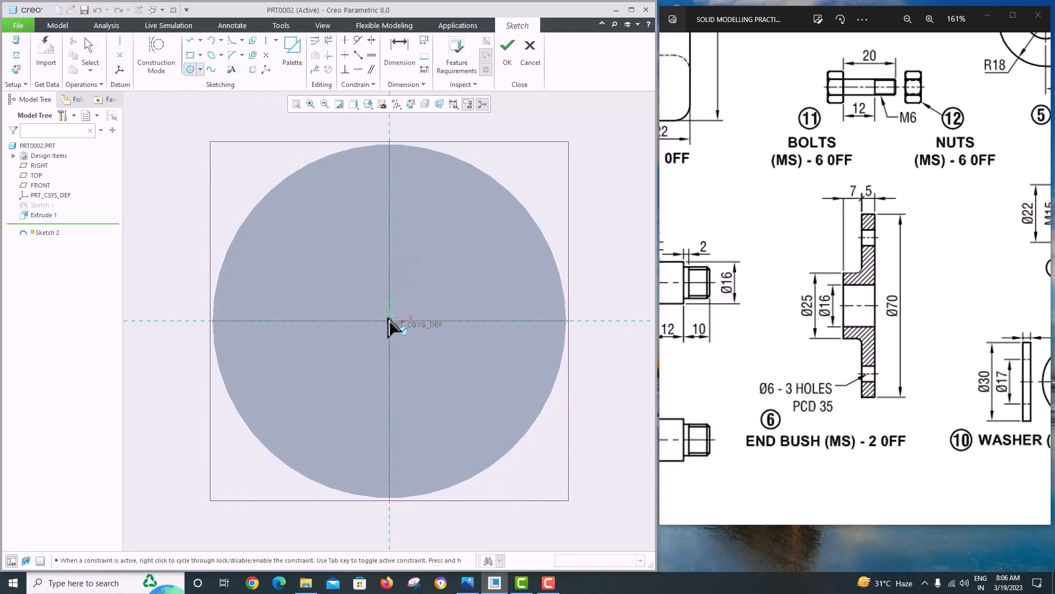
click(390, 321)
click(507, 325)
middle_click(514, 280)
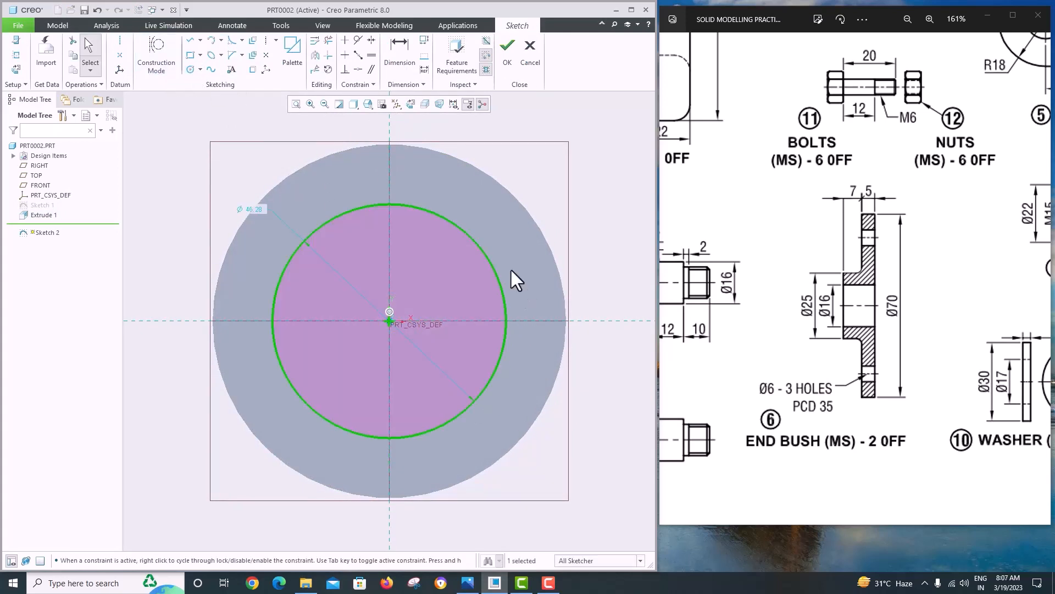
double_click(250, 206)
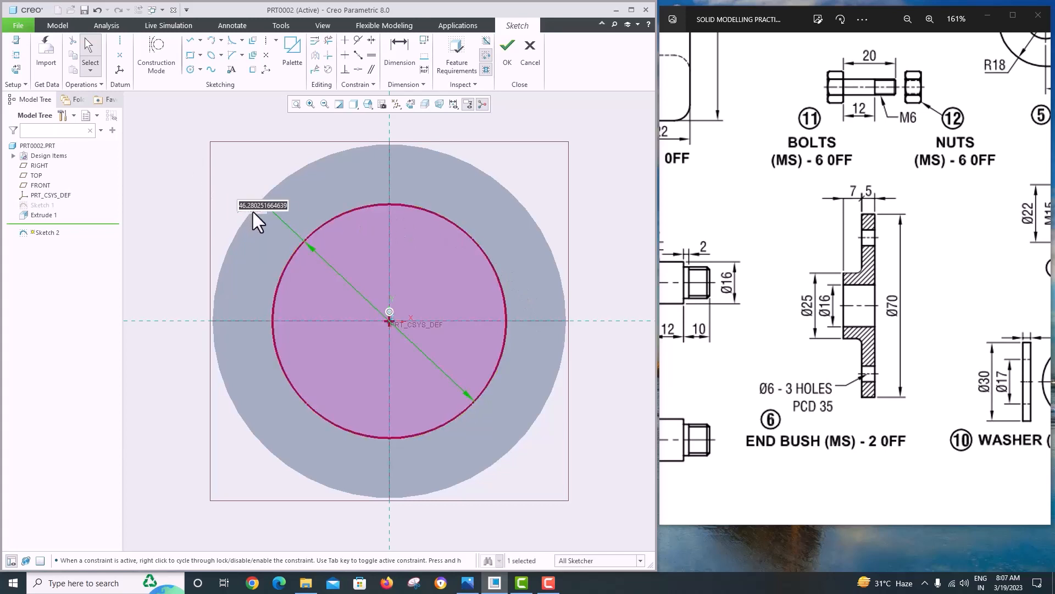
text(25)
key(Return)
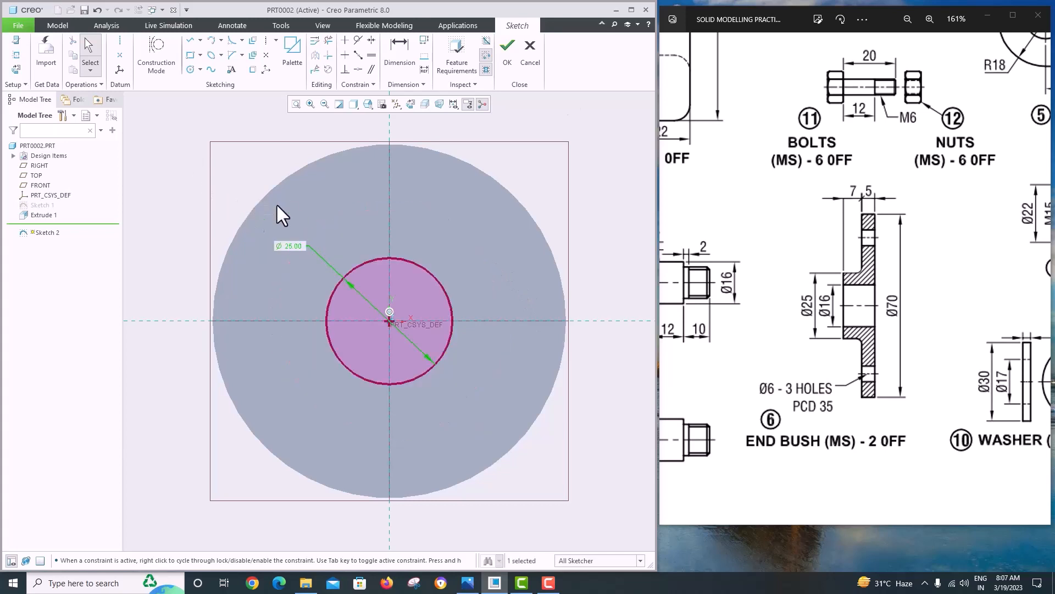
click(516, 60)
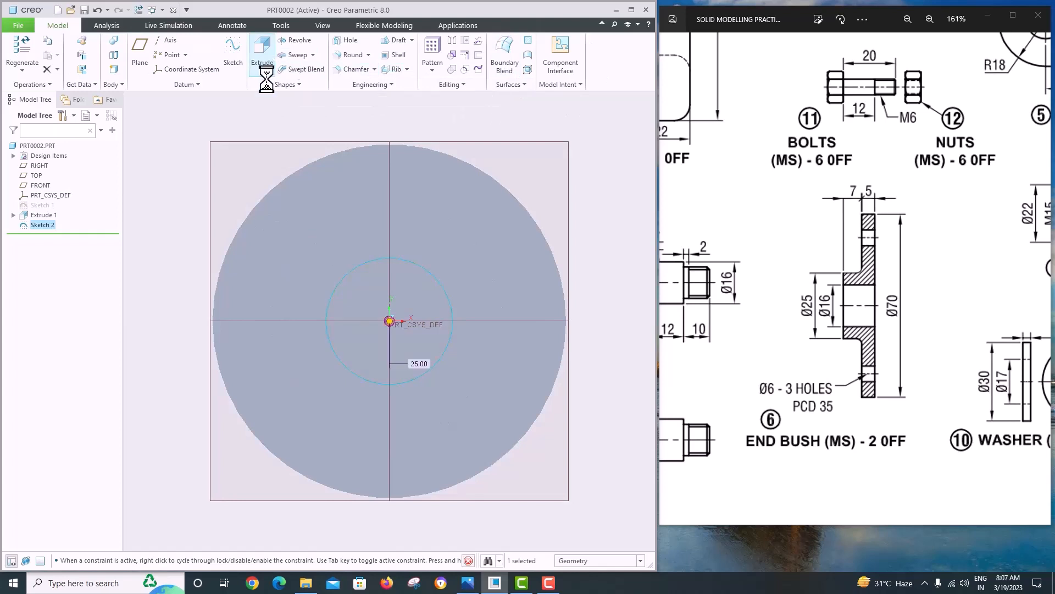
- Extrude the 25 mm circle outward from the disc face as a solid boss with a depth of 7 mm
click(262, 60)
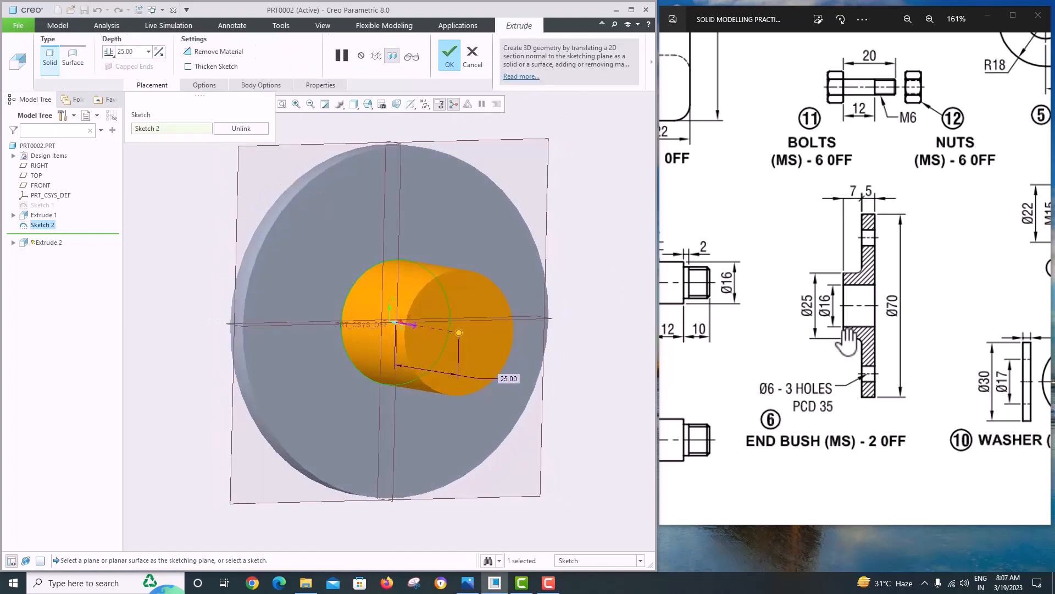
double_click(144, 53)
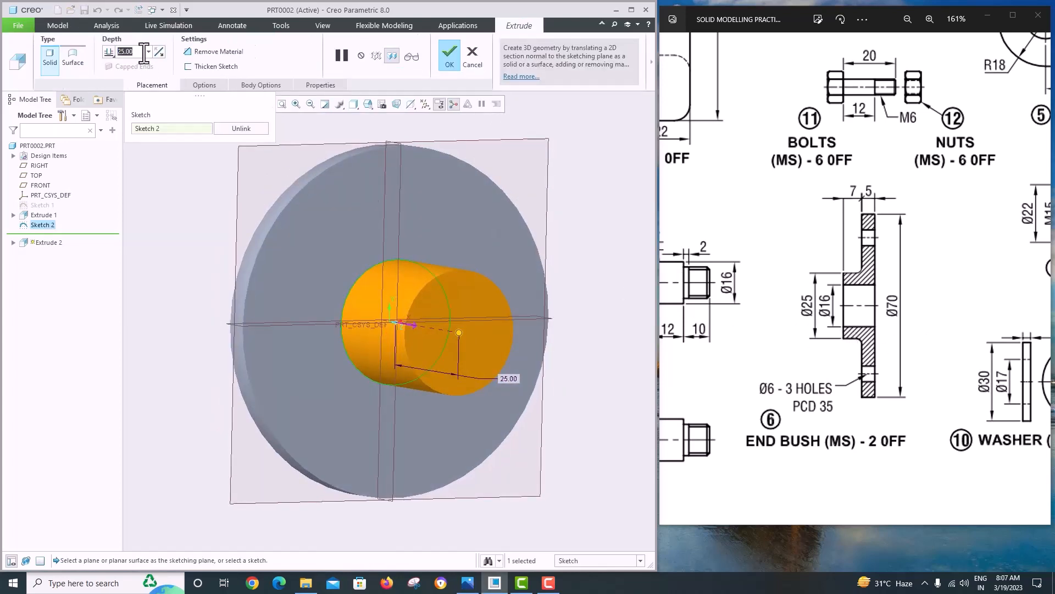
text(7)
key(Return)
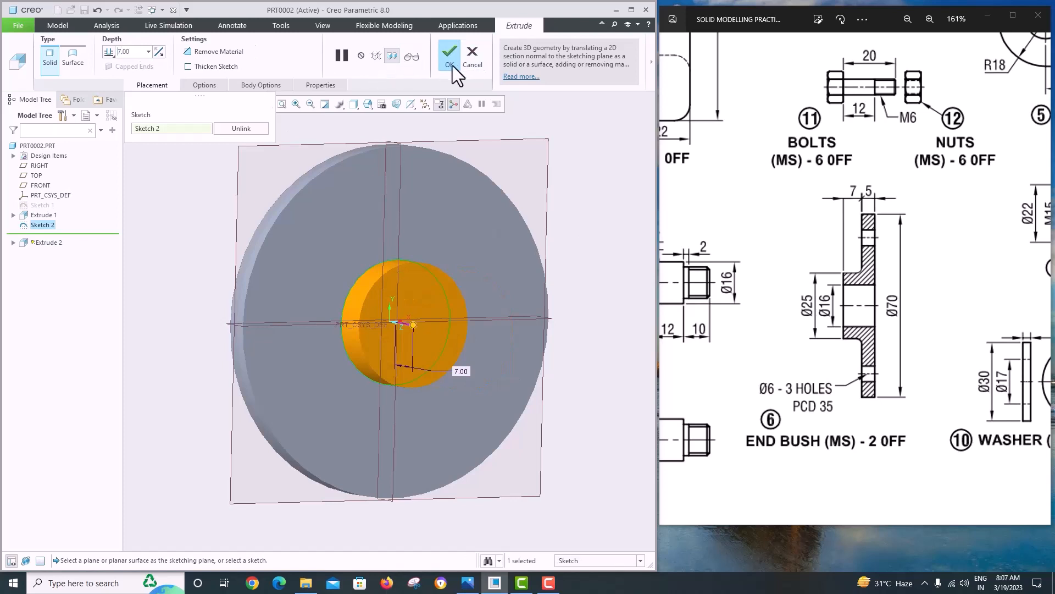
click(451, 58)
- Sketch a 16 mm diameter circle centred on the boss's end face and finish the sketch
mouse_move(473, 137)
middle_down()
mouse_move(492, 145)
mouse_move(478, 137)
middle_up()
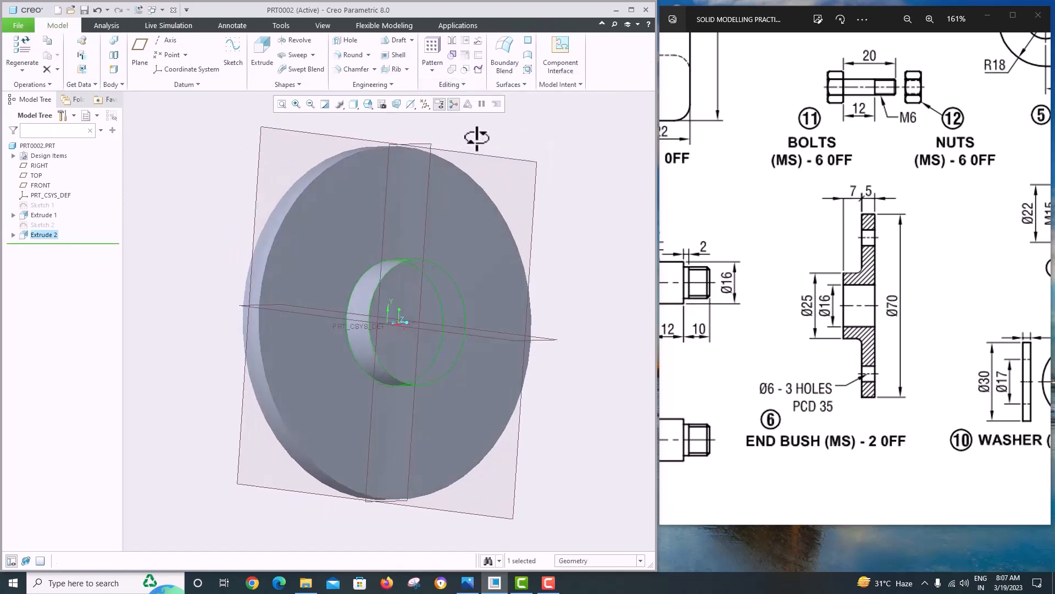
click(440, 312)
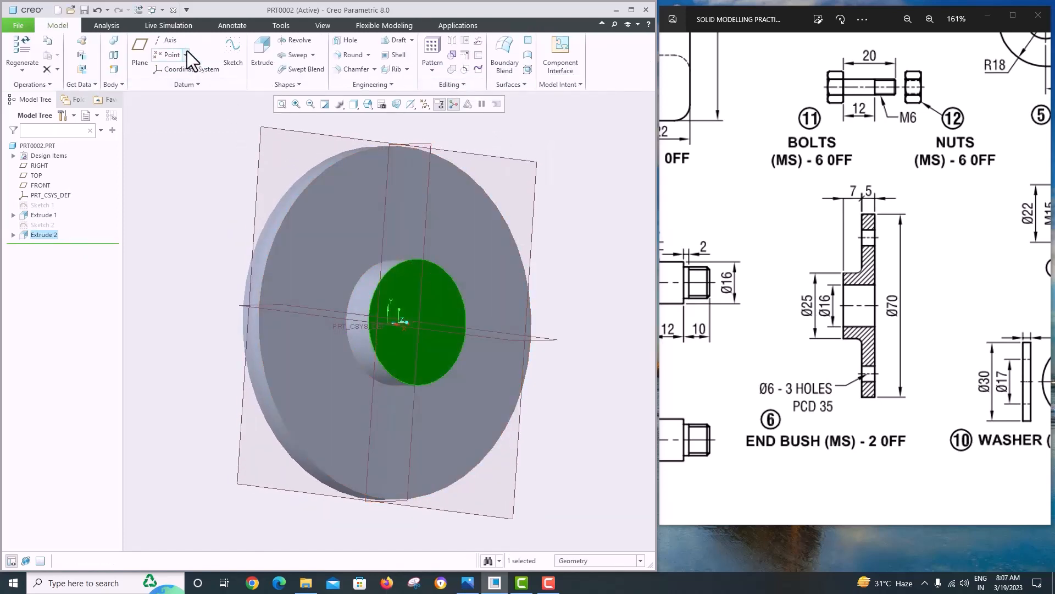
click(232, 58)
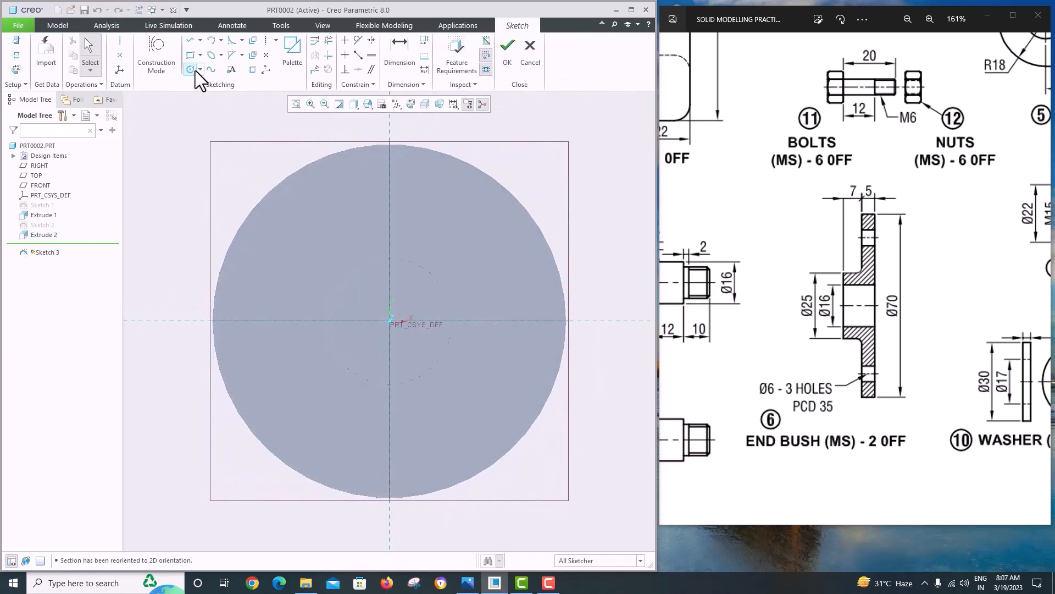
click(190, 69)
click(389, 321)
click(417, 354)
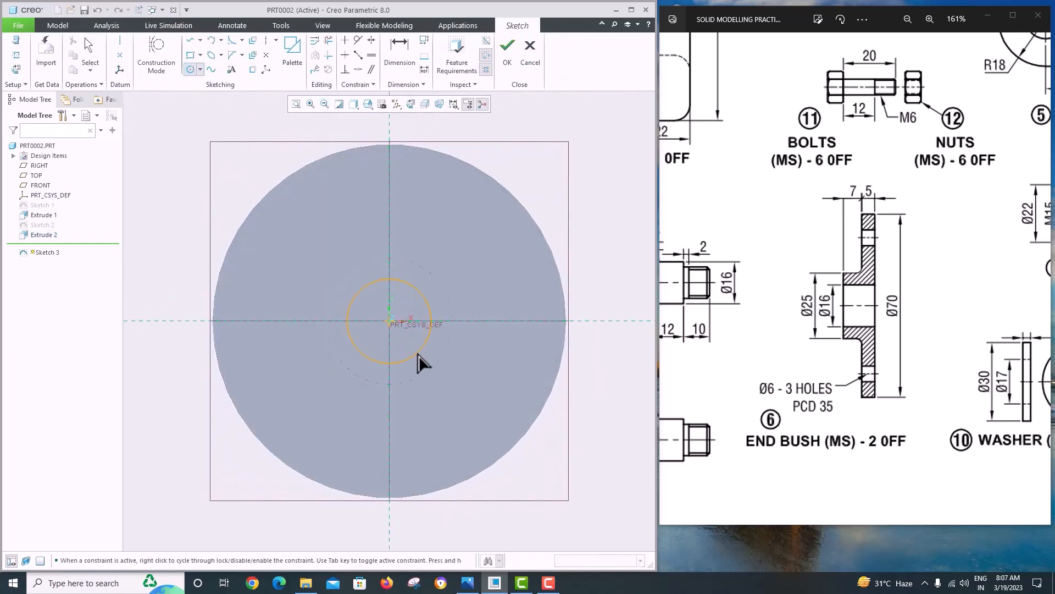
middle_click(470, 291)
double_click(321, 281)
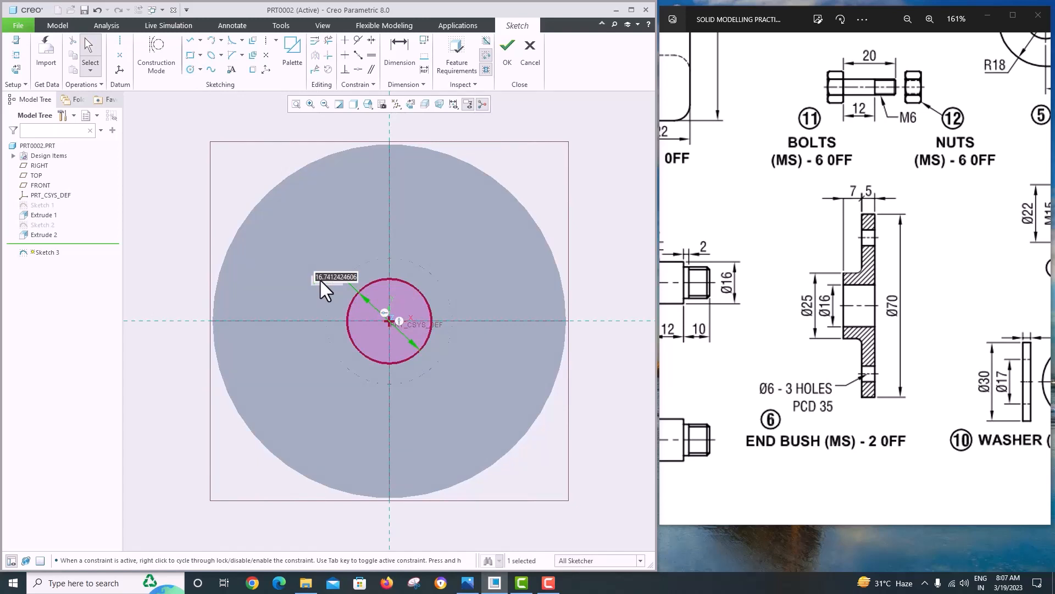
text(16)
key(Return)
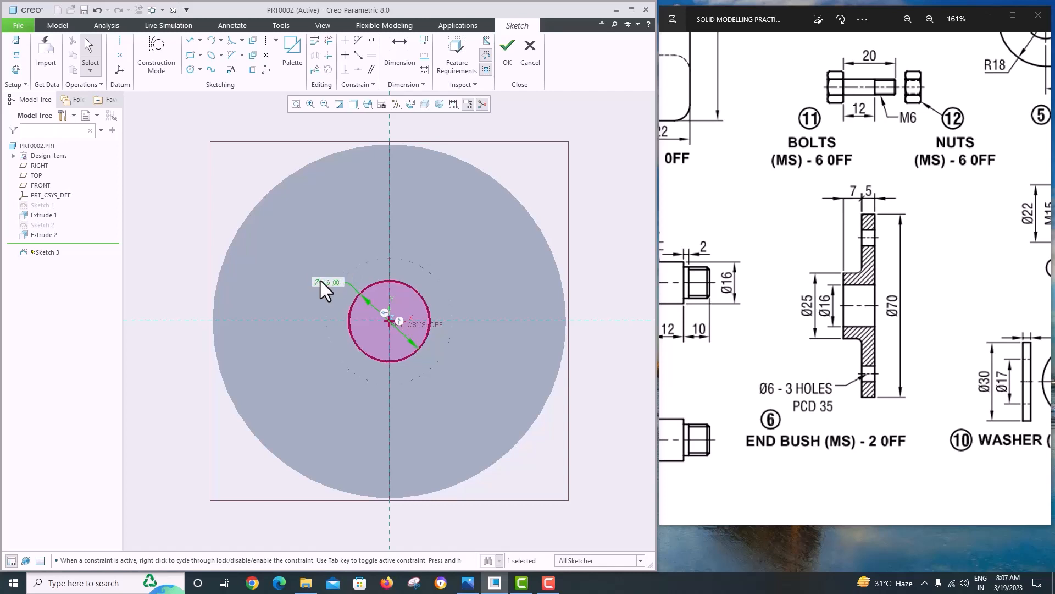
click(507, 60)
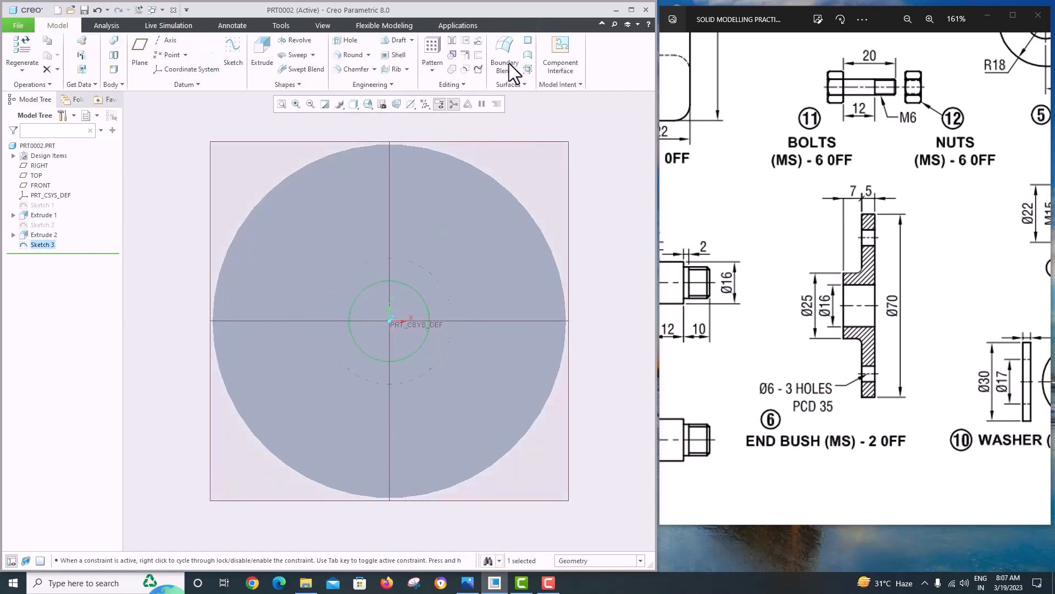
- Extrude the 16 mm circle as a material-removing cut through the boss and flange to form the central bore
click(256, 64)
middle_drag(360, 199, 356, 227)
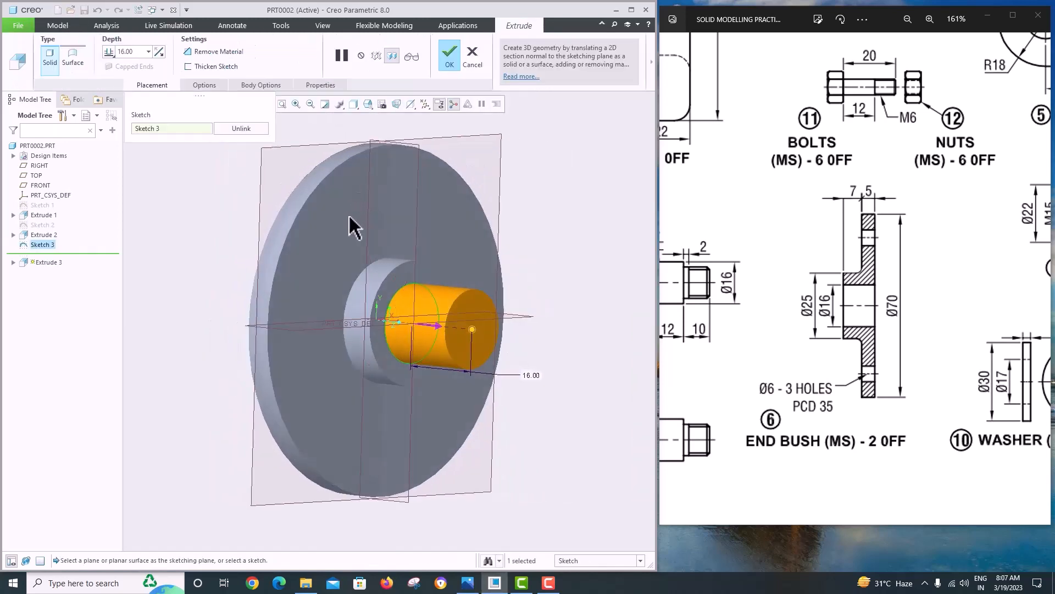
click(433, 327)
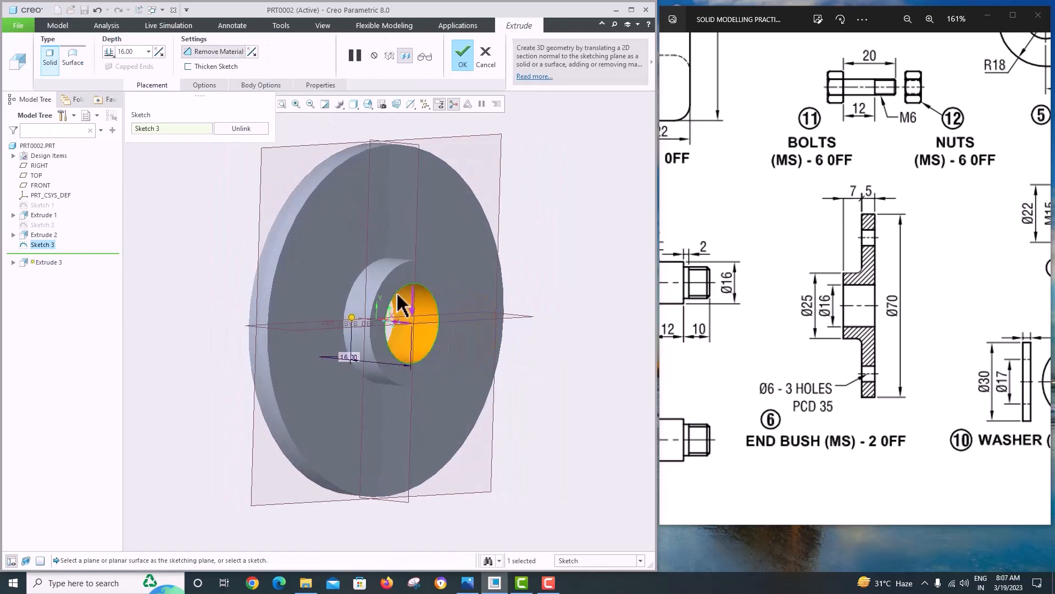
click(110, 52)
click(127, 99)
click(462, 55)
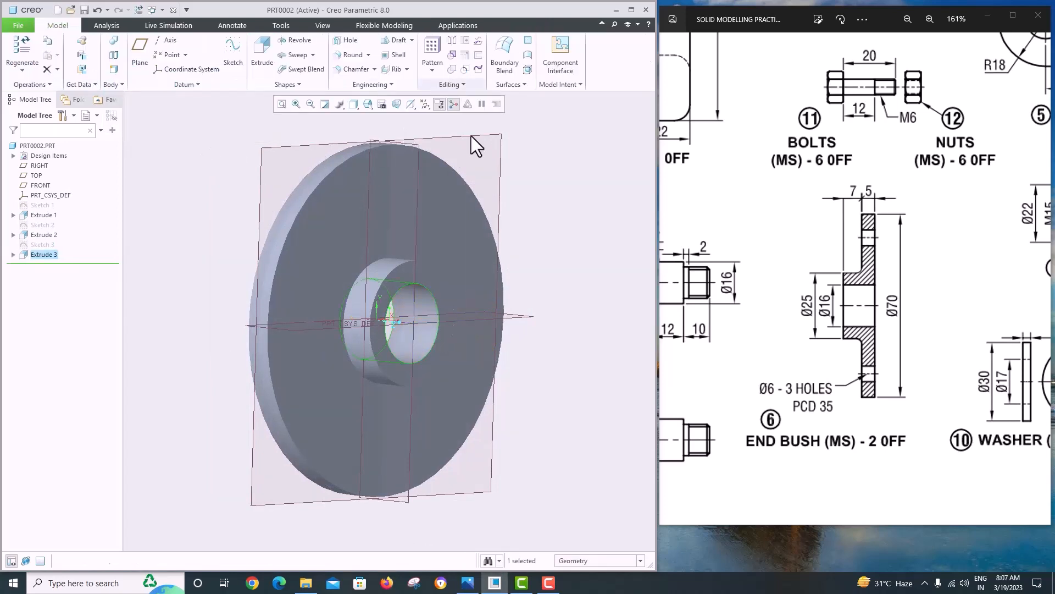
- Start a sketch on the flange face and draw a circle about 11 mm in diameter on the vertical axis, about 25 mm below the centre
middle_drag(474, 149, 424, 167)
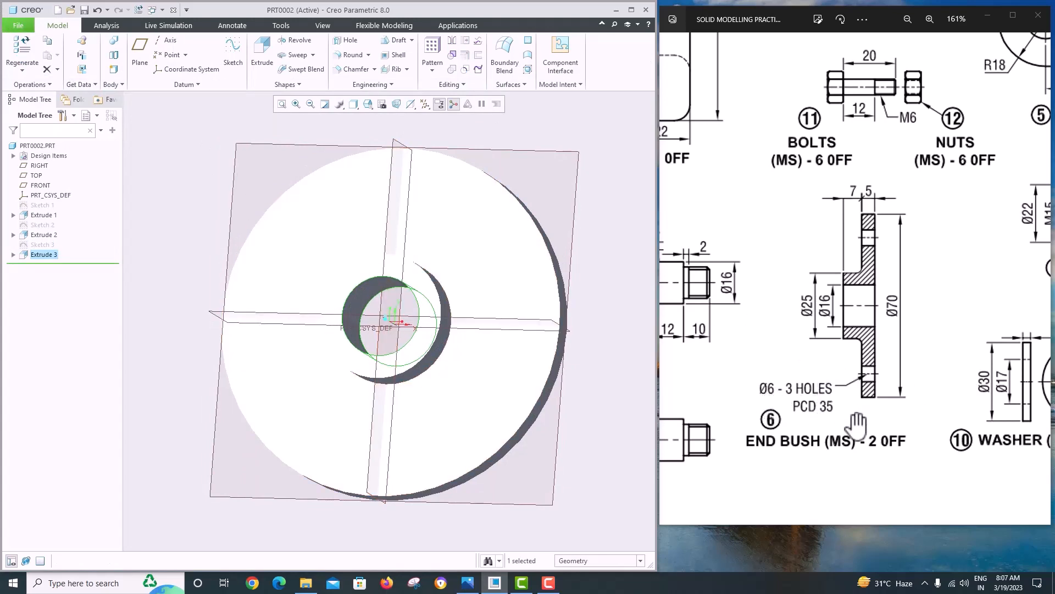
scroll(833, 423, down, 3)
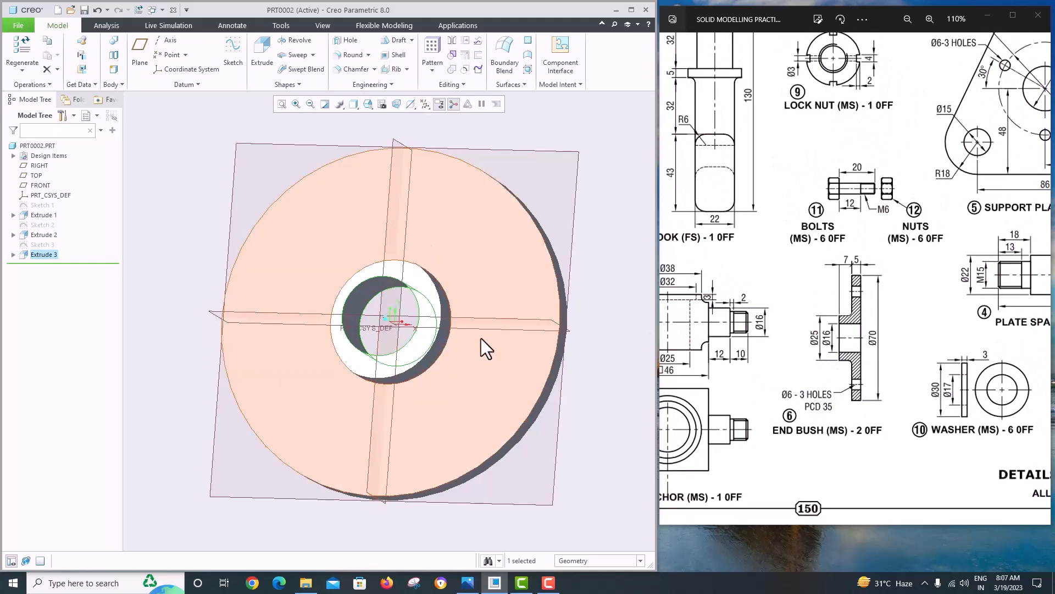
click(466, 279)
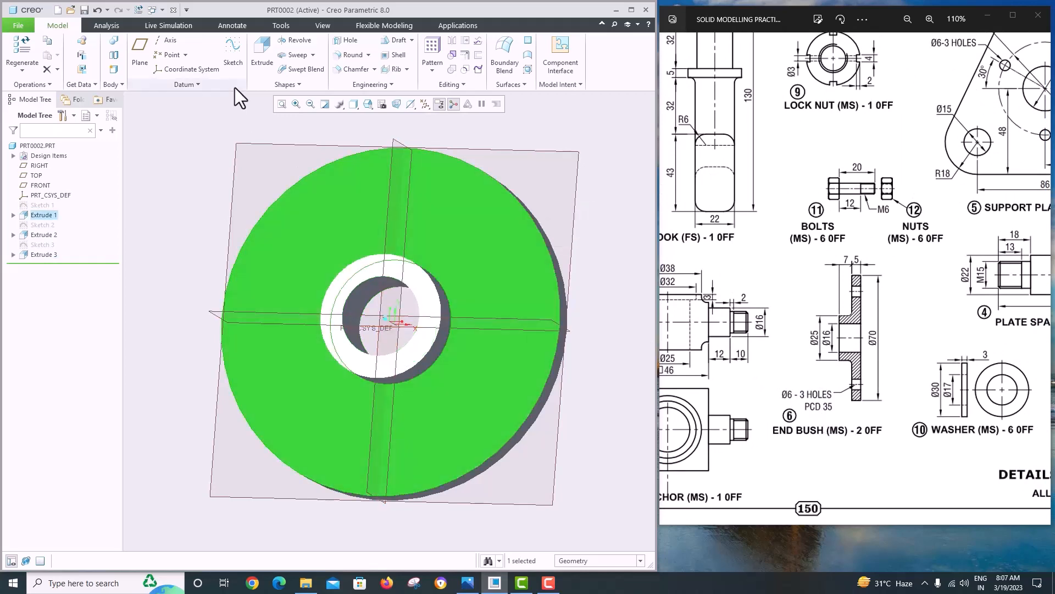
click(233, 50)
click(412, 103)
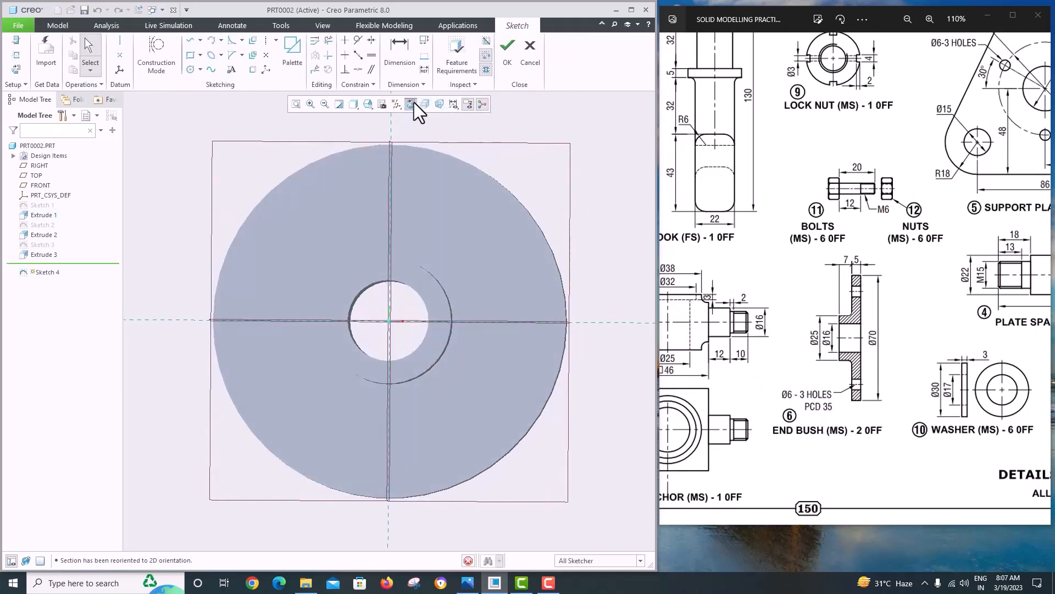
click(188, 69)
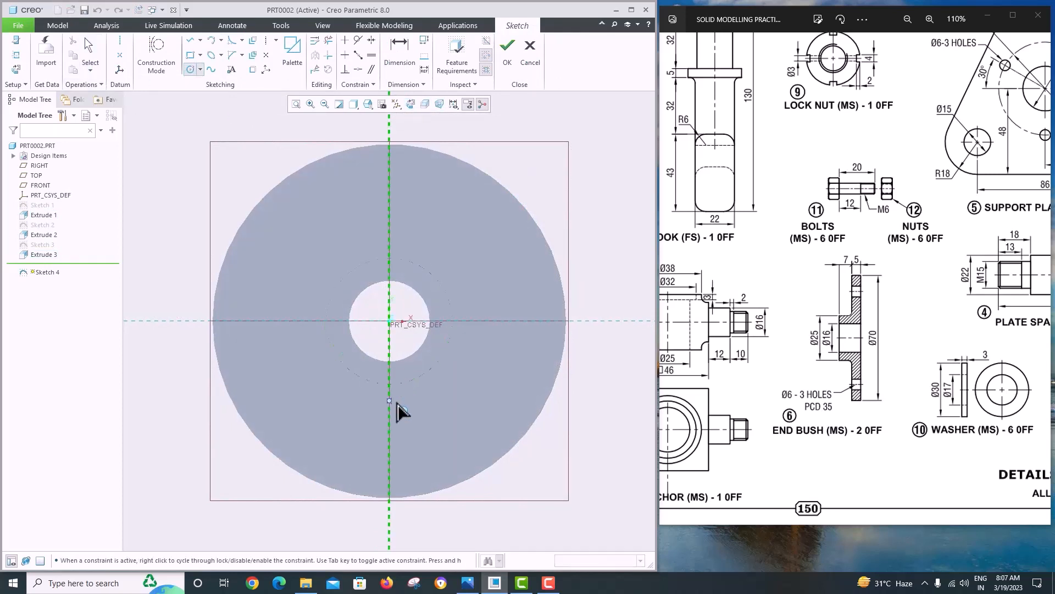
click(389, 446)
click(410, 464)
middle_click(461, 427)
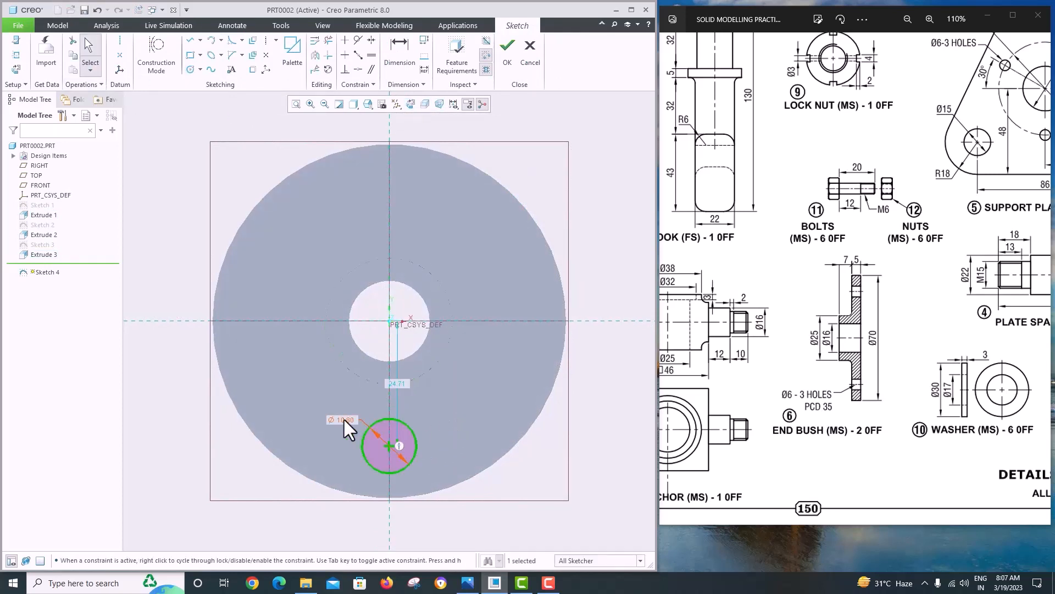
- Set the small circle's diameter to 6 mm
double_click(345, 419)
text(60)
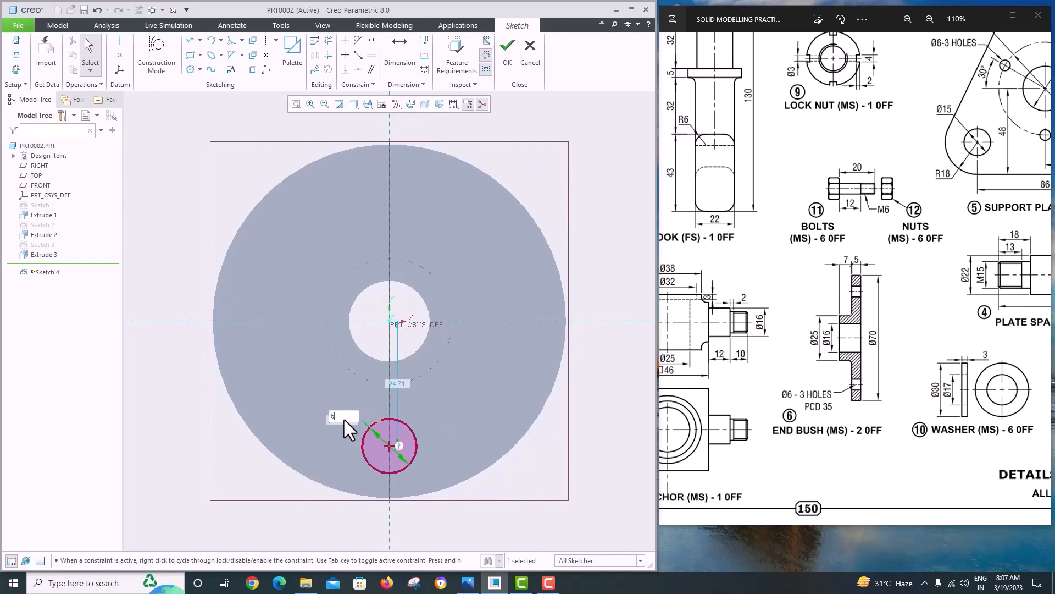
key(Return)
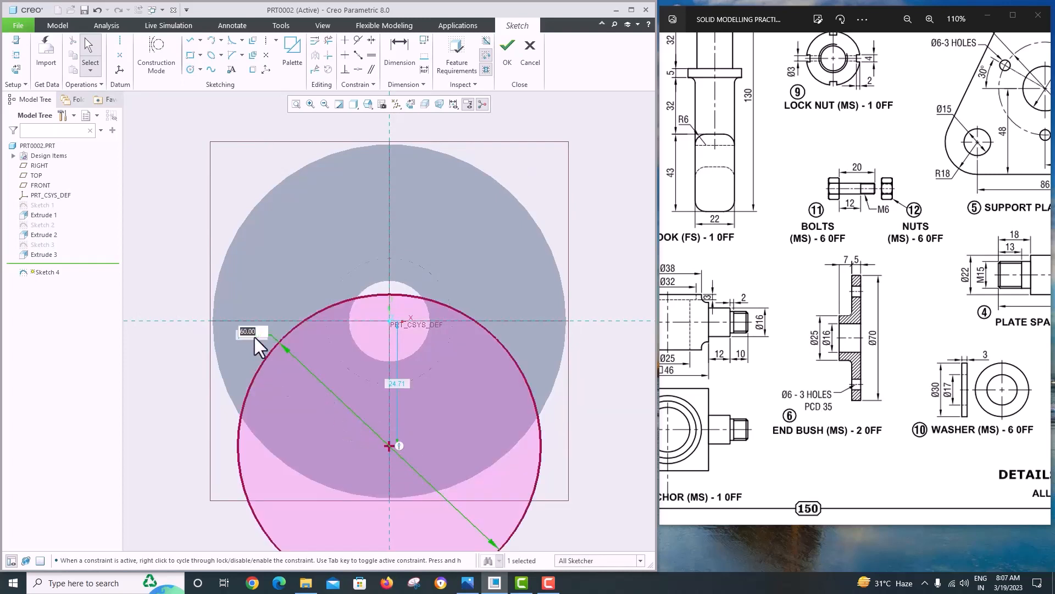
text(6)
key(Return)
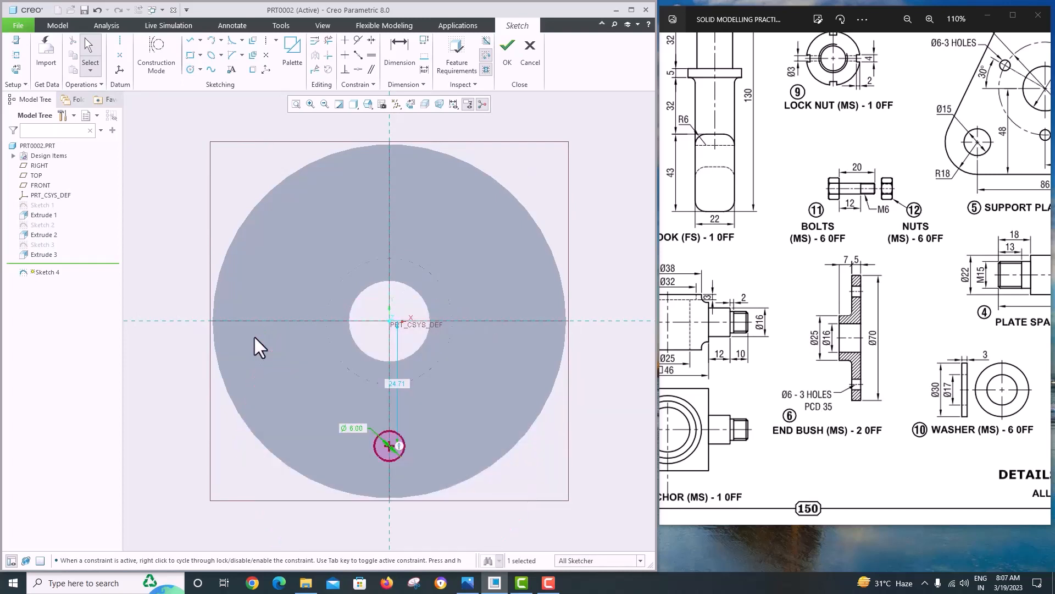
- Set the small circle's distance from the horizontal reference to 30 mm and finish the sketch
double_click(401, 383)
text(30)
key(Return)
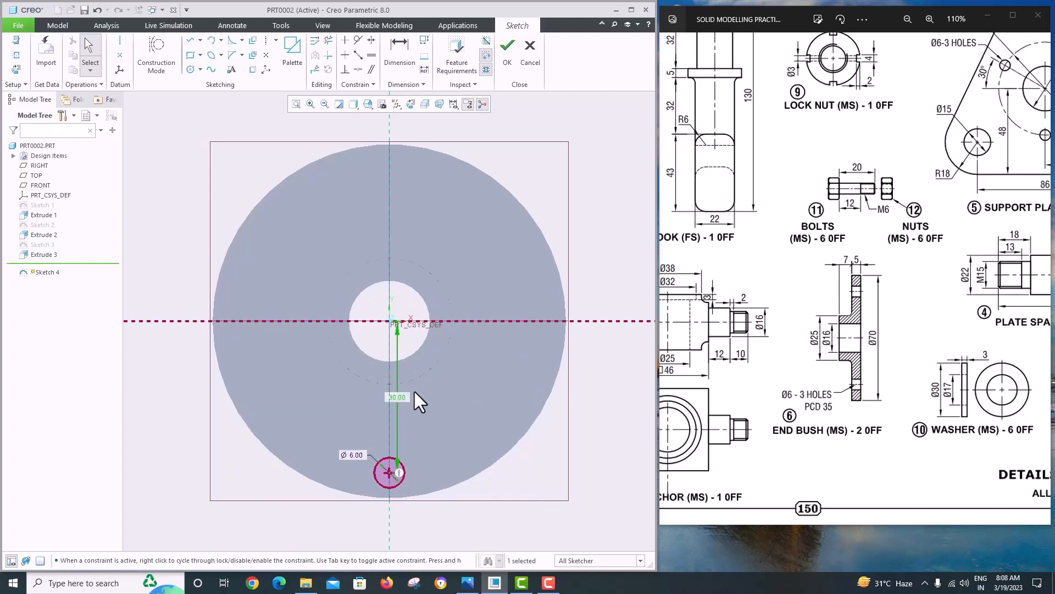
scroll(1025, 196, down, 3)
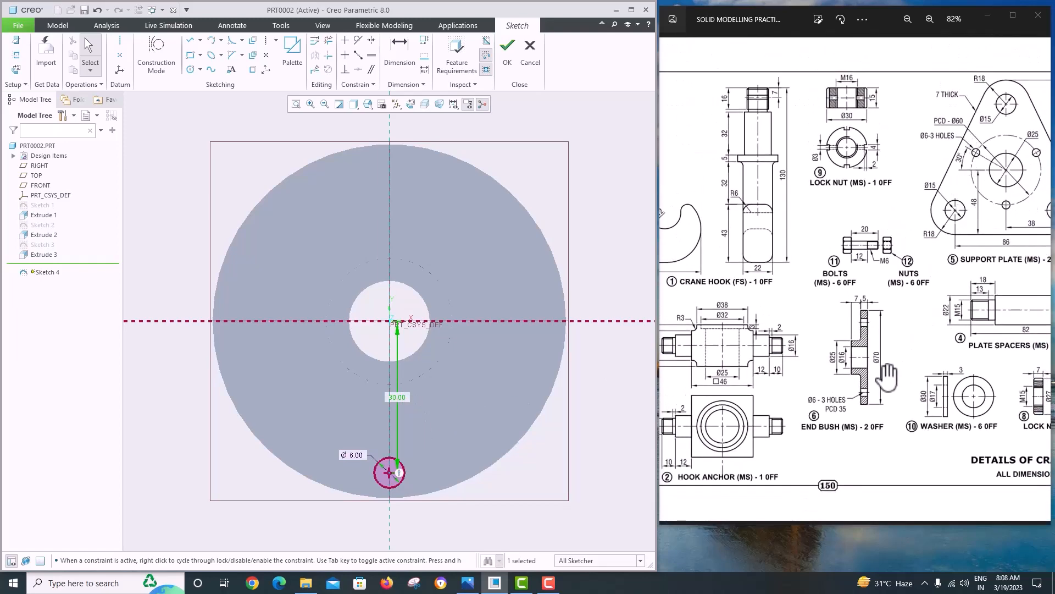
scroll(852, 432, up, 3)
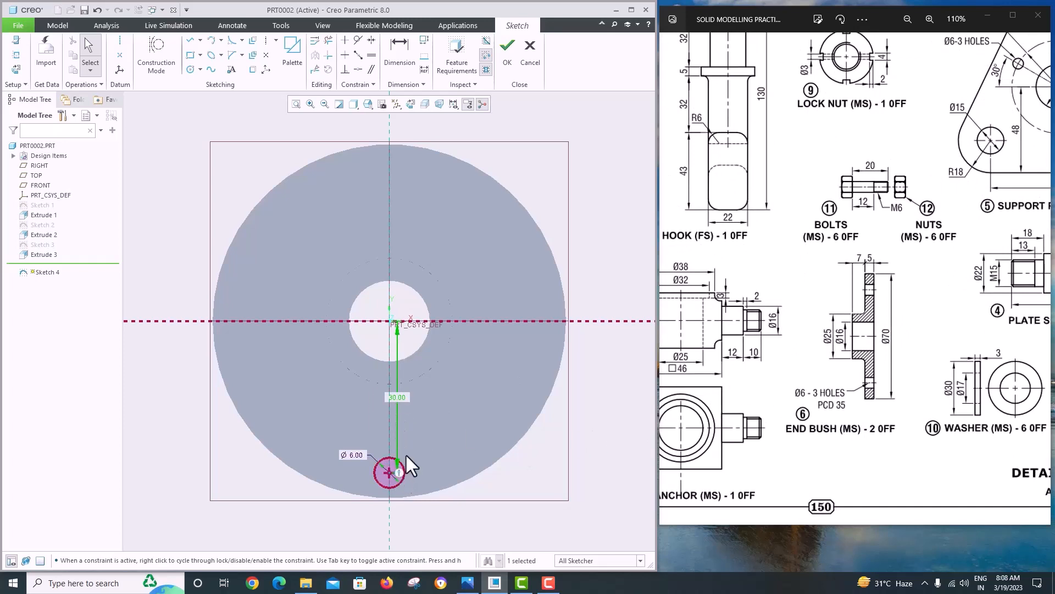
click(516, 67)
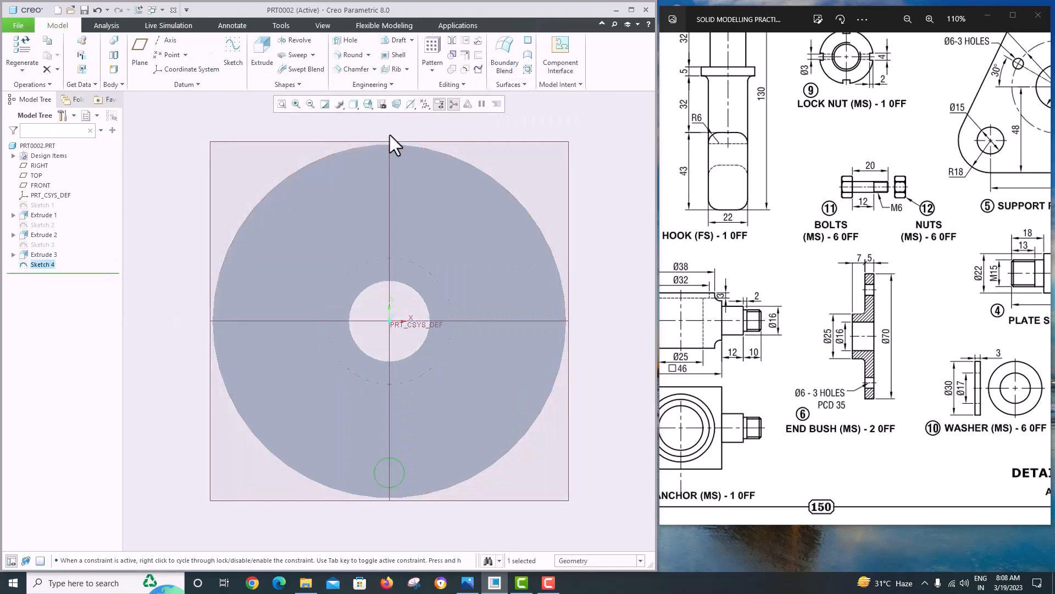
- Extrude the 6 mm circle as a material-removing cut through the flange
click(254, 50)
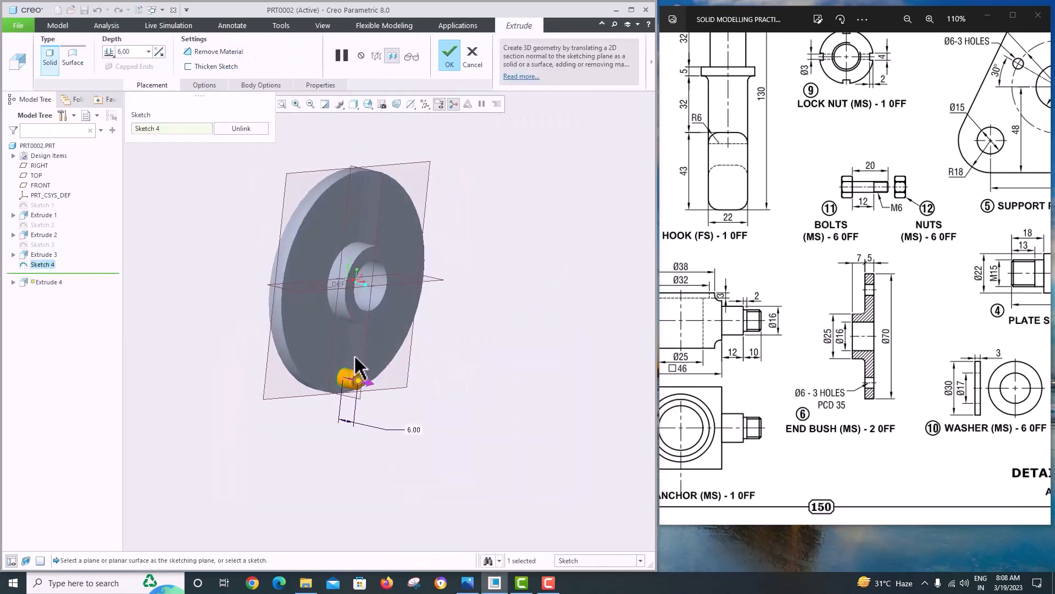
click(363, 380)
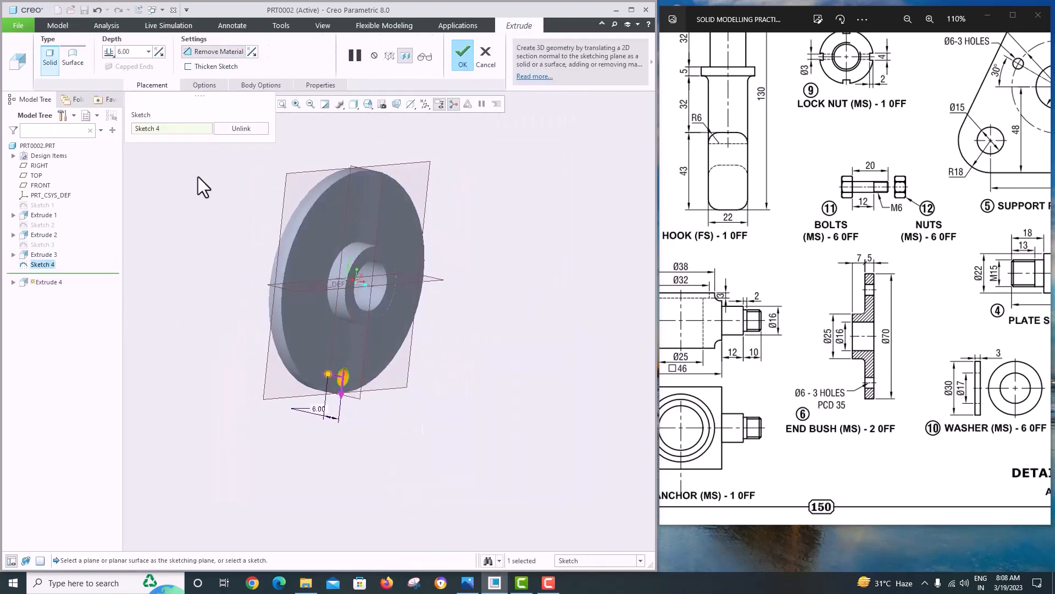
click(108, 51)
click(120, 88)
click(467, 62)
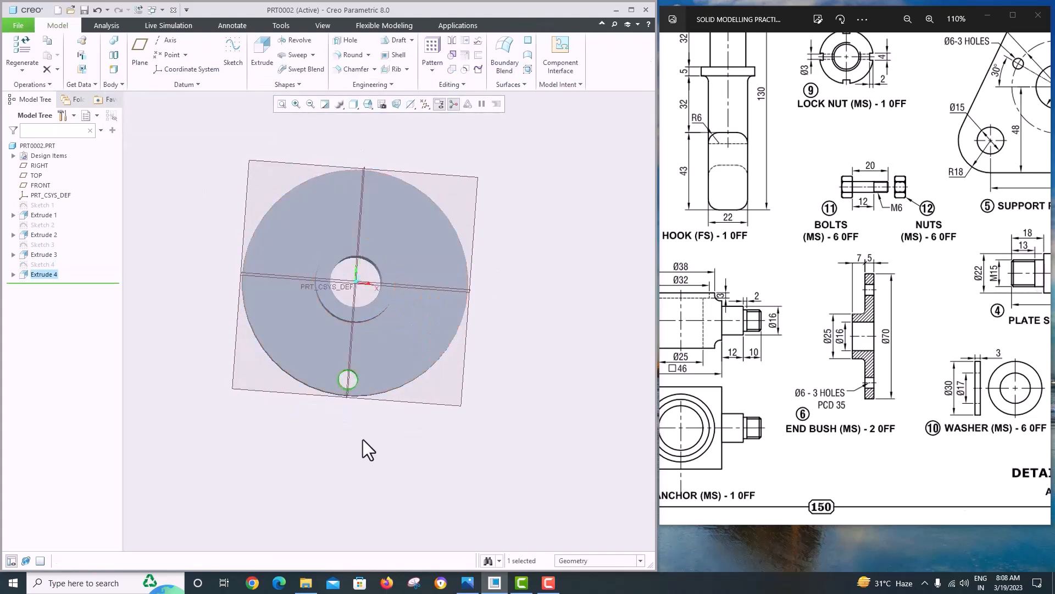
- Create an axis pattern of the 6 mm hole about the central axis with 3 evenly spaced members
click(424, 54)
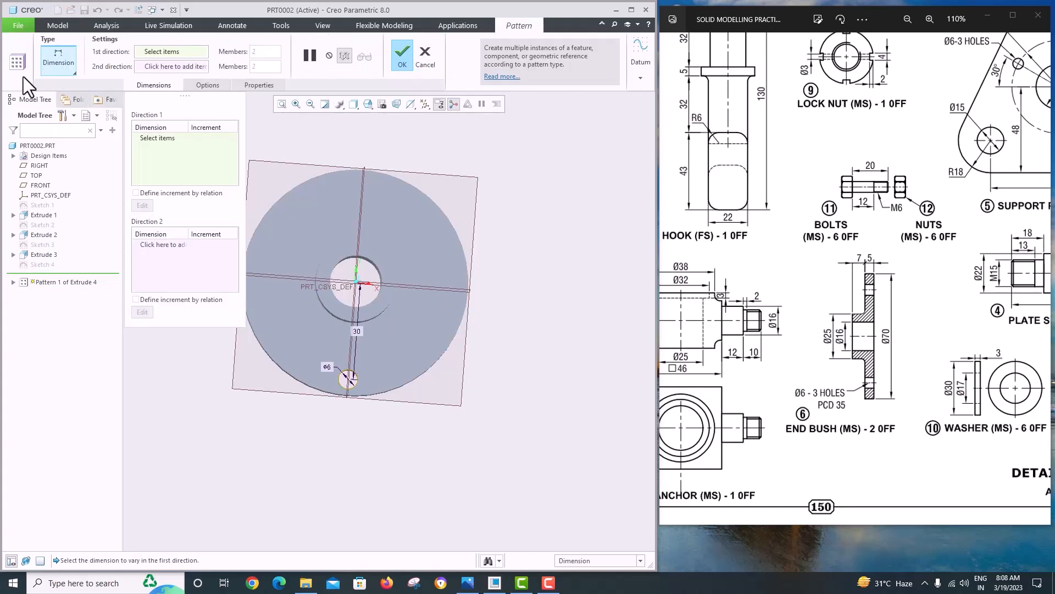
click(58, 58)
click(69, 107)
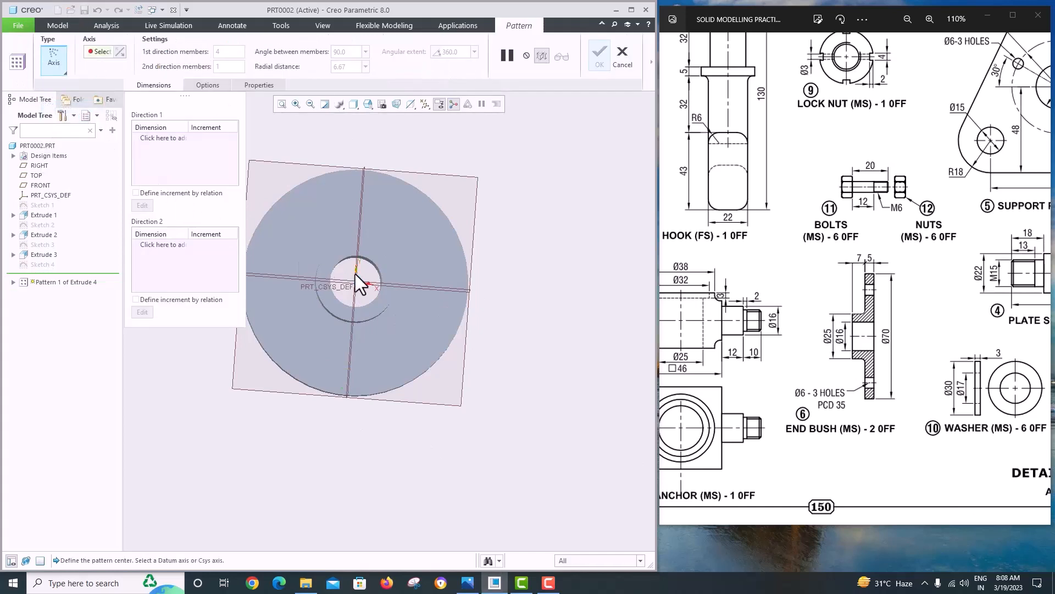
middle_drag(378, 286, 292, 124)
scroll(394, 276, up, 5)
click(414, 285)
scroll(423, 305, down, 6)
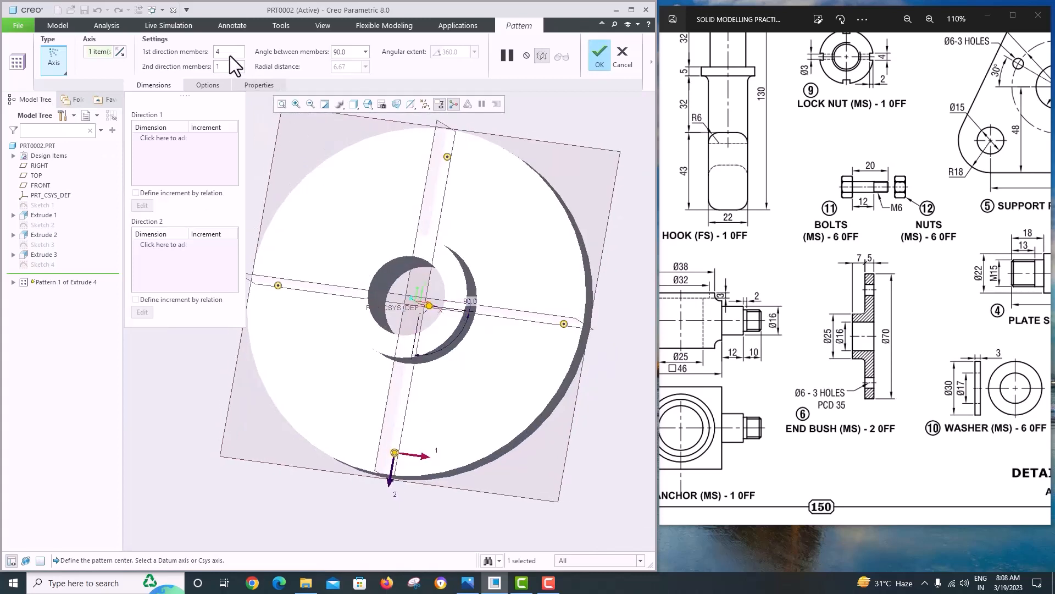
text(3)
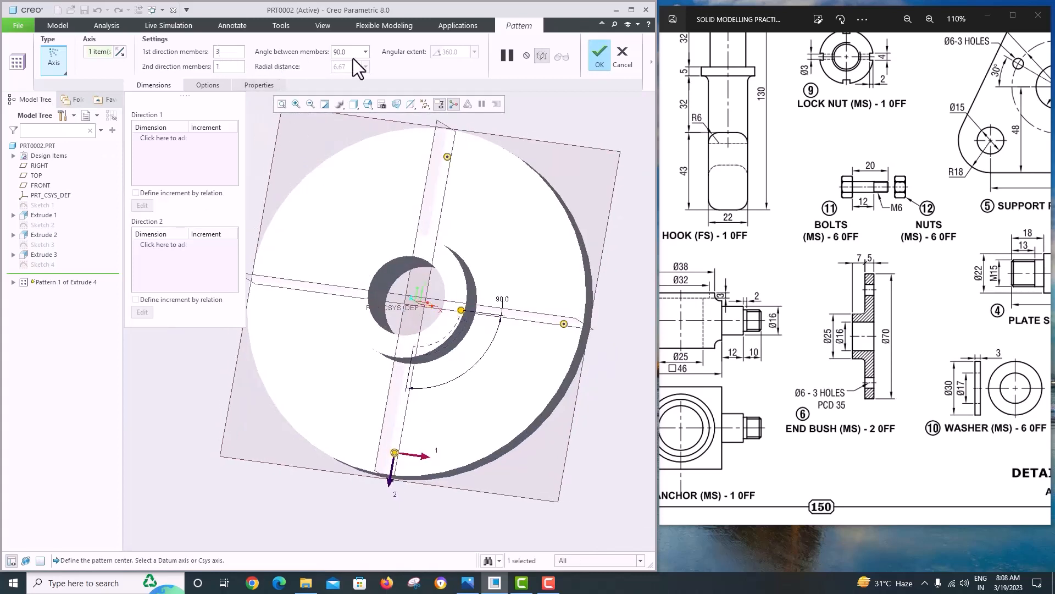
click(600, 57)
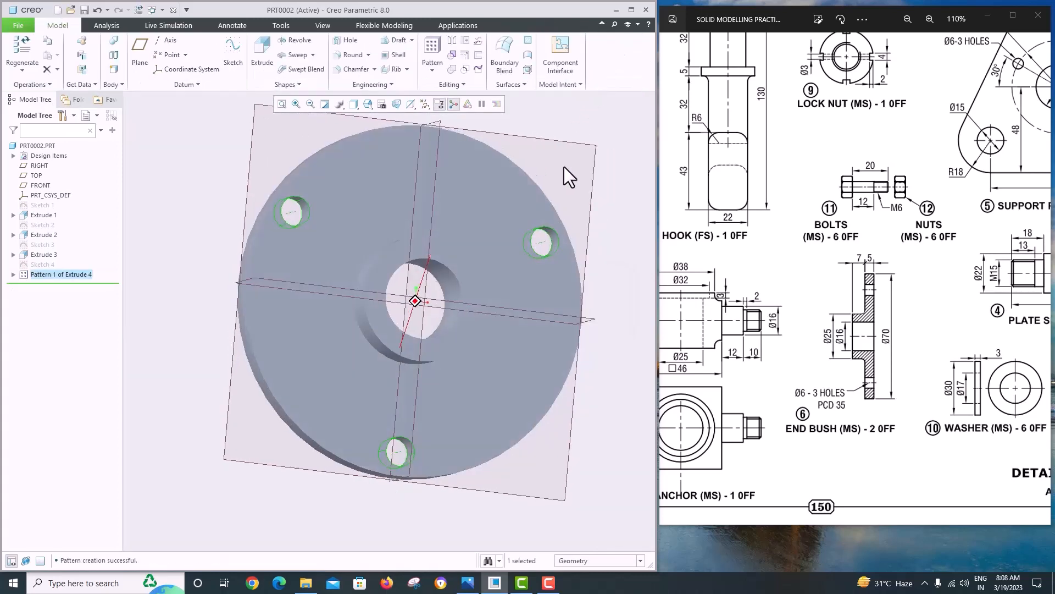
middle_drag(564, 166, 552, 174)
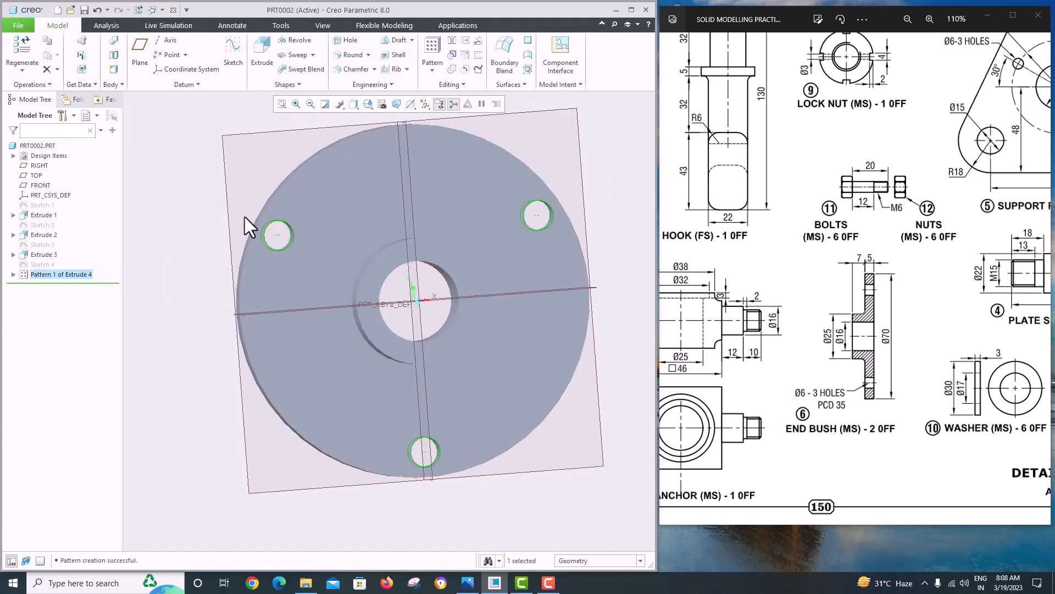
click(18, 25)
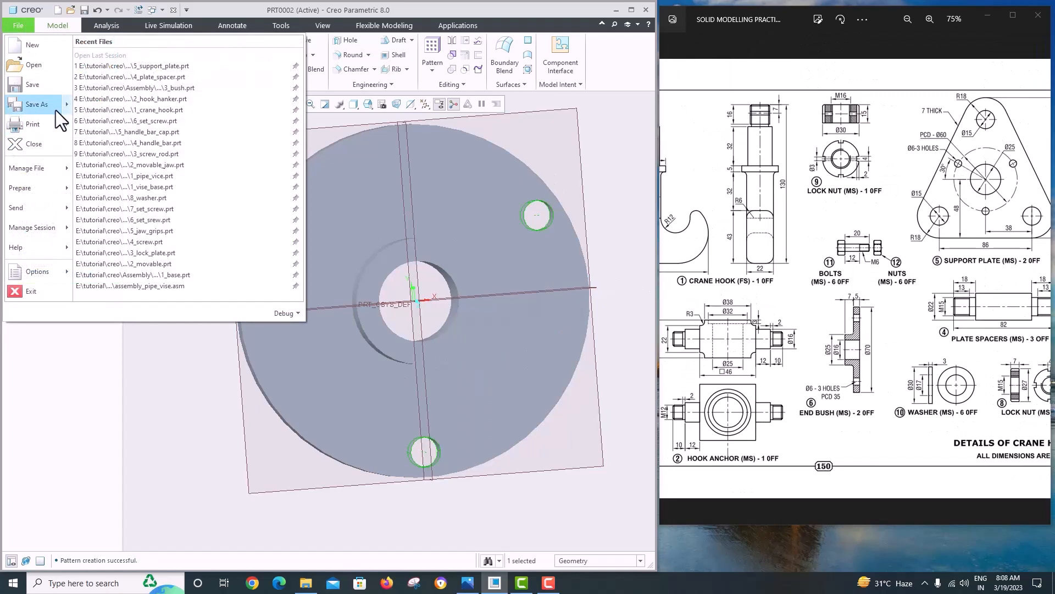
mouse_move(55, 110)
click(142, 68)
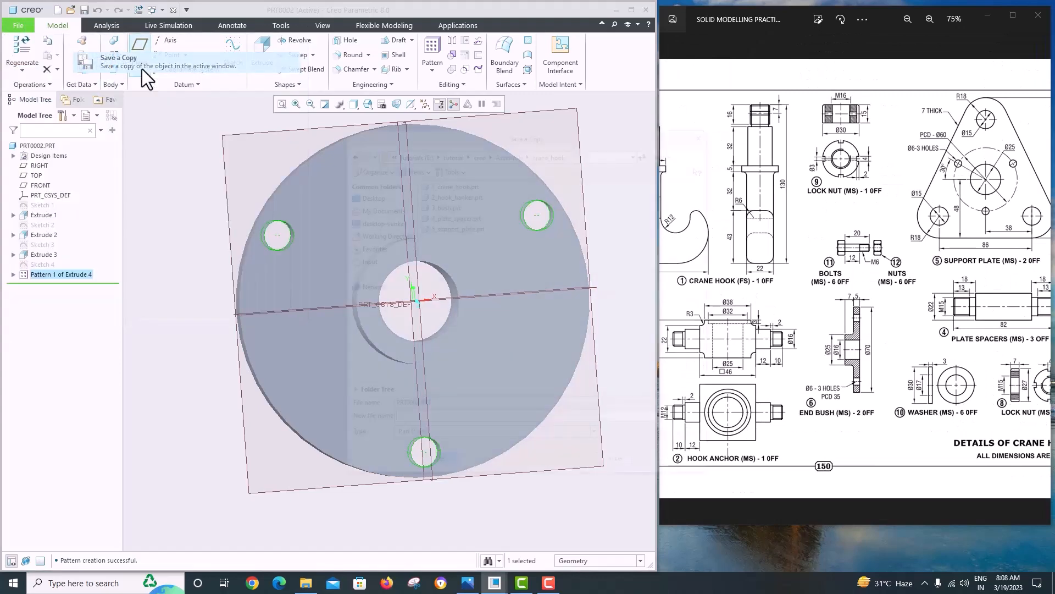
click(707, 132)
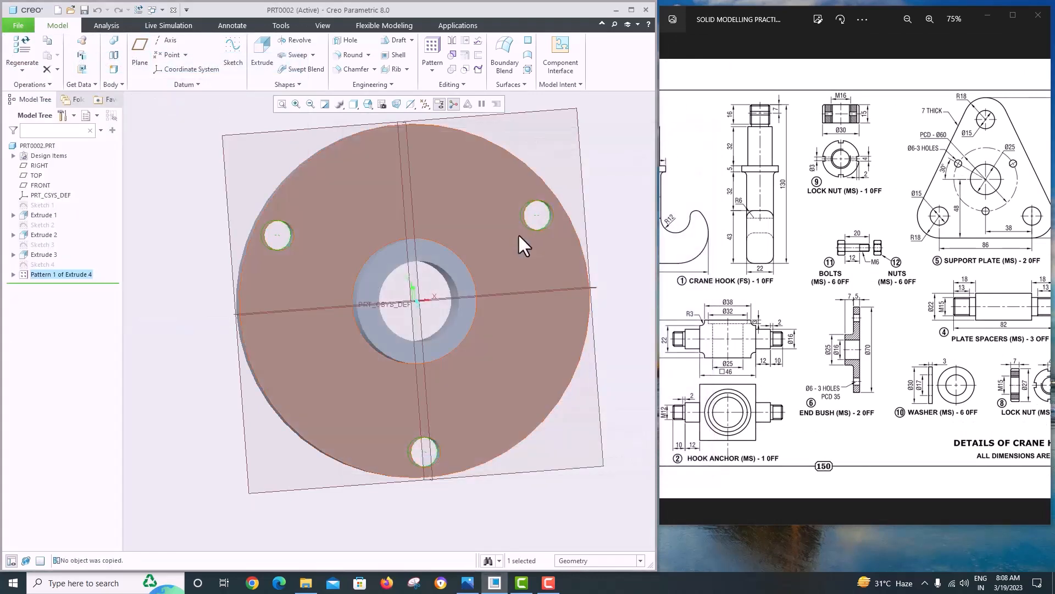
- Round the edge where the boss meets the flange face with a 1.20 mm radius
middle_drag(518, 233, 543, 232)
scroll(374, 255, up, 5)
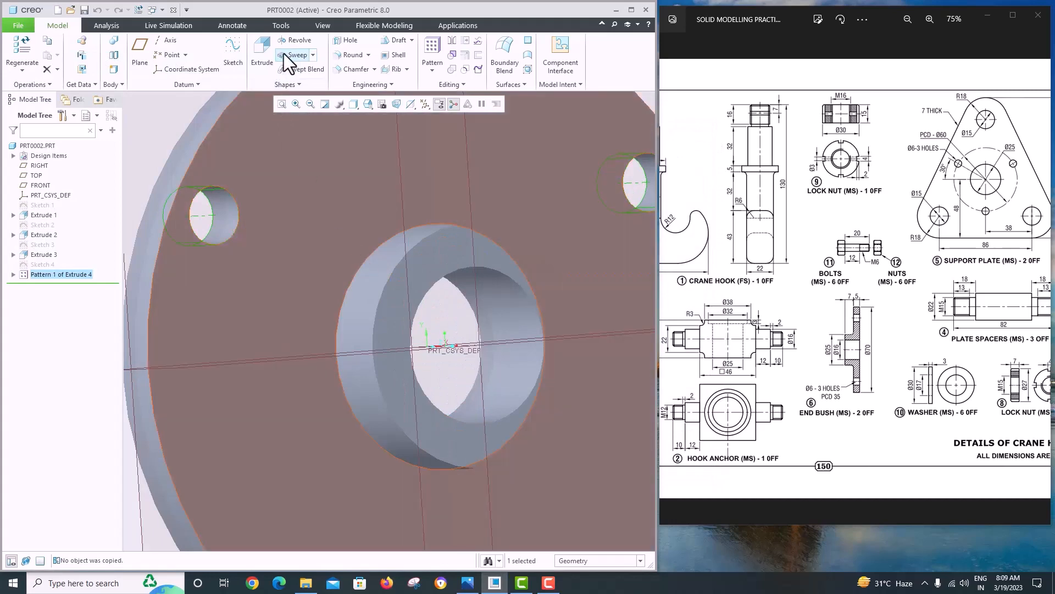
click(341, 57)
click(381, 238)
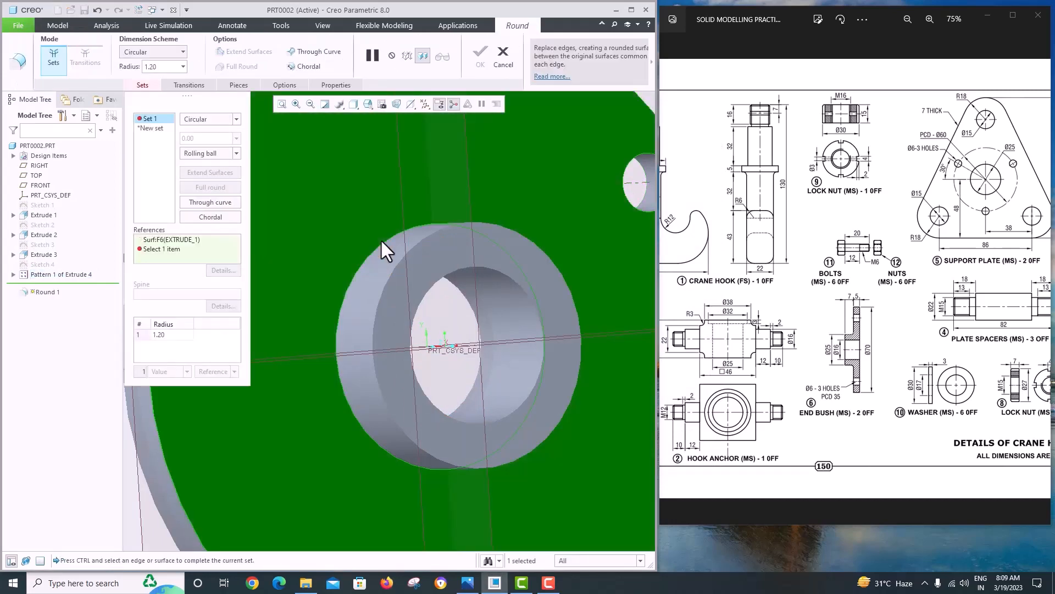
click(381, 243)
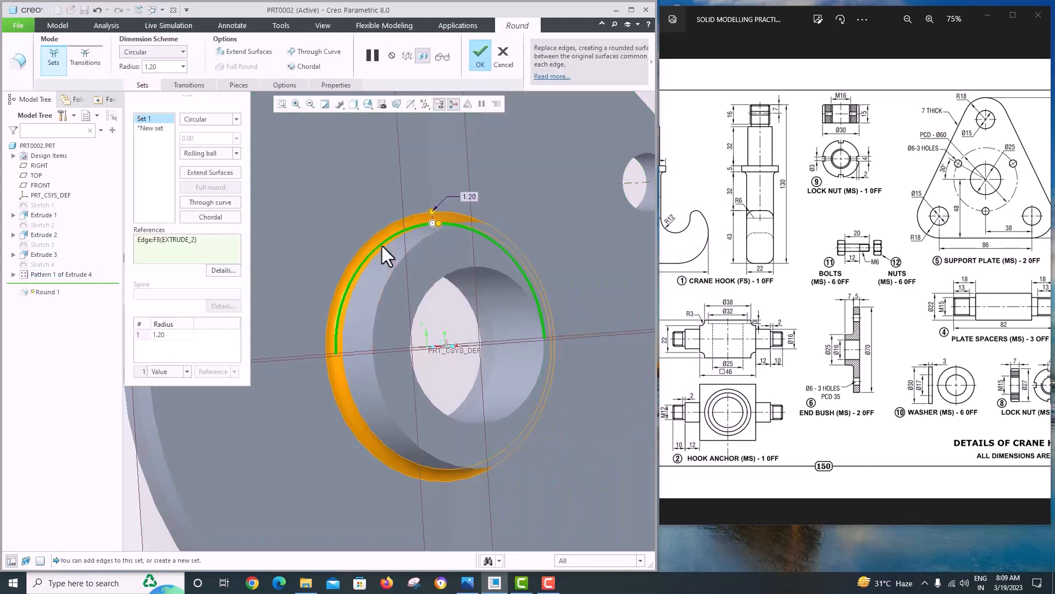
click(474, 58)
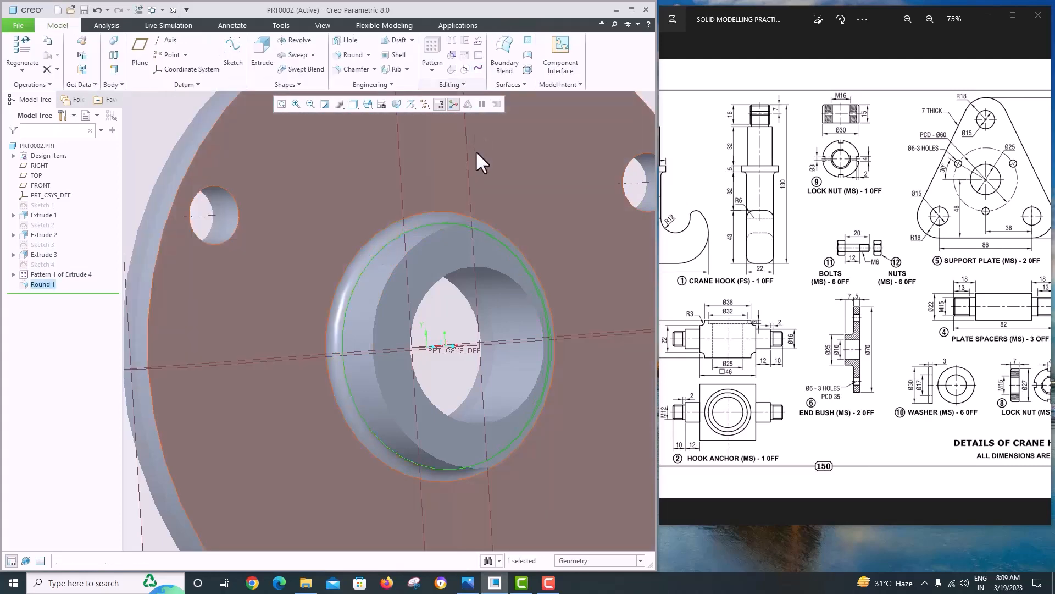
- Save a copy of the finished part as 6_End_bush in the crane_hook folder and close the part
click(21, 26)
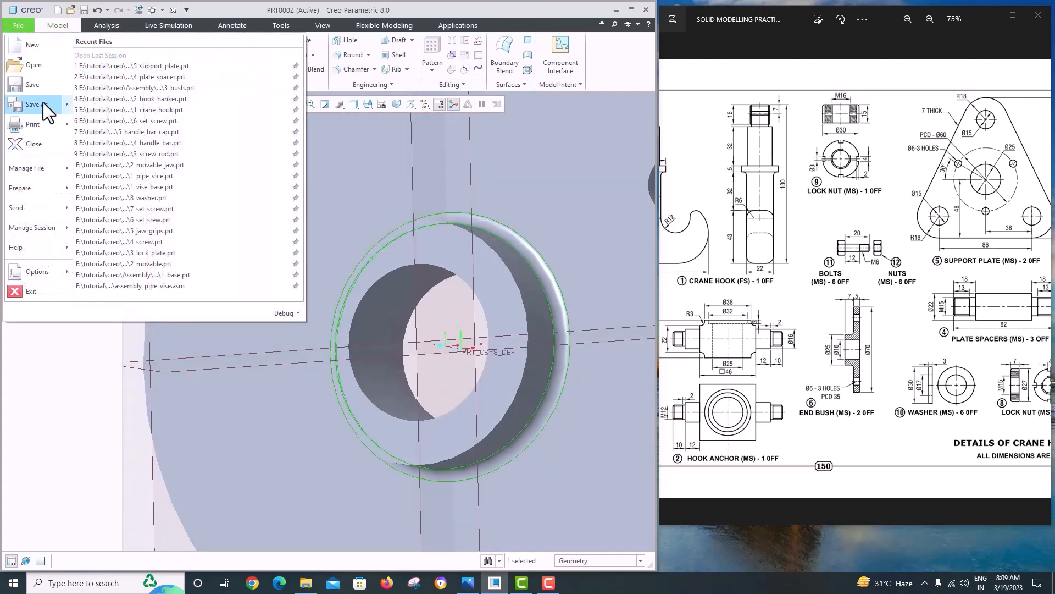
mouse_move(42, 104)
click(119, 60)
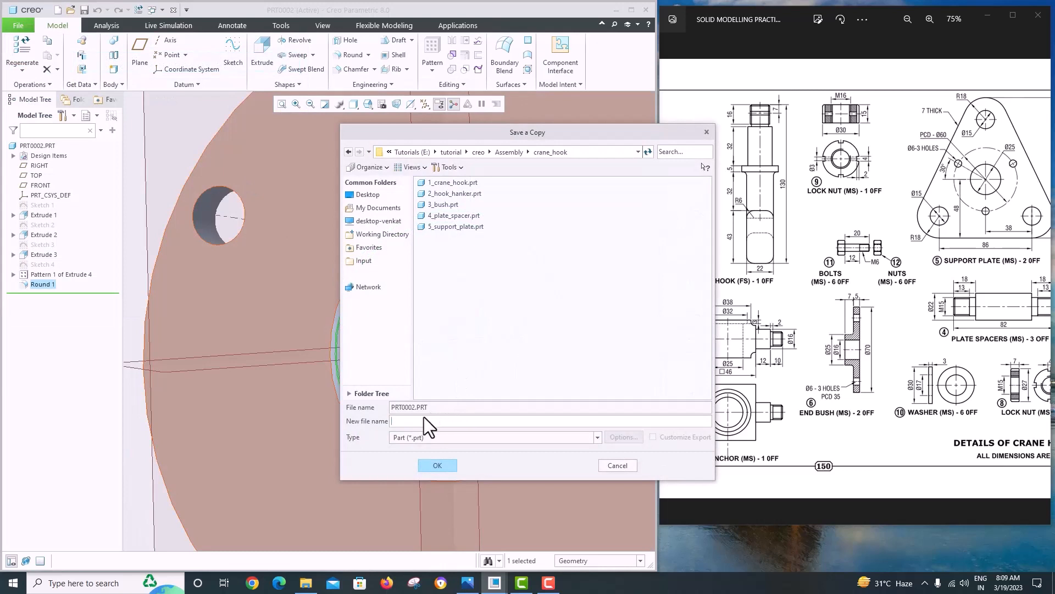
text(6_End_)
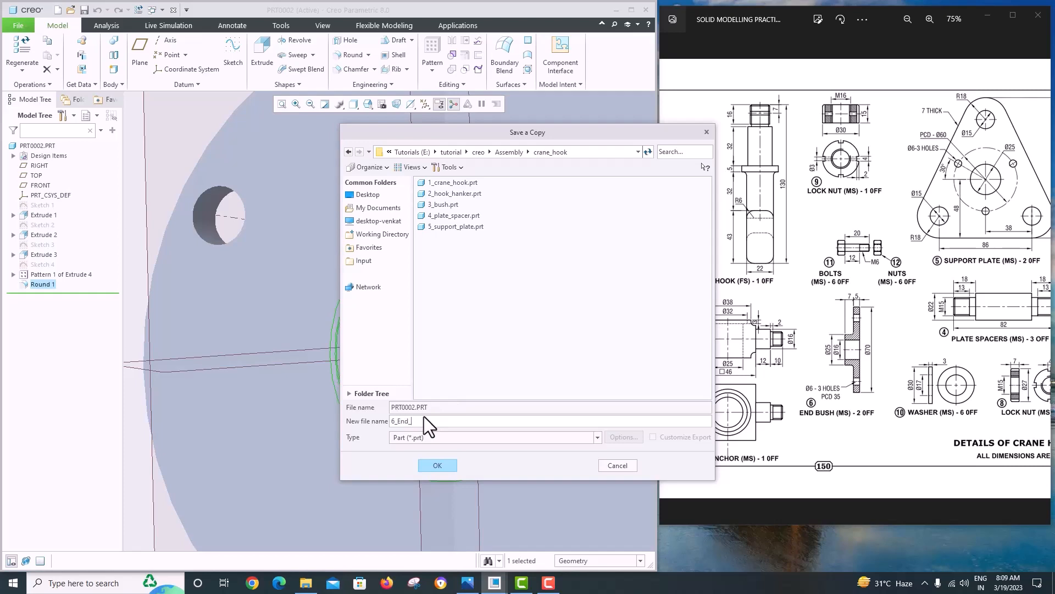
text(bush)
key(Return)
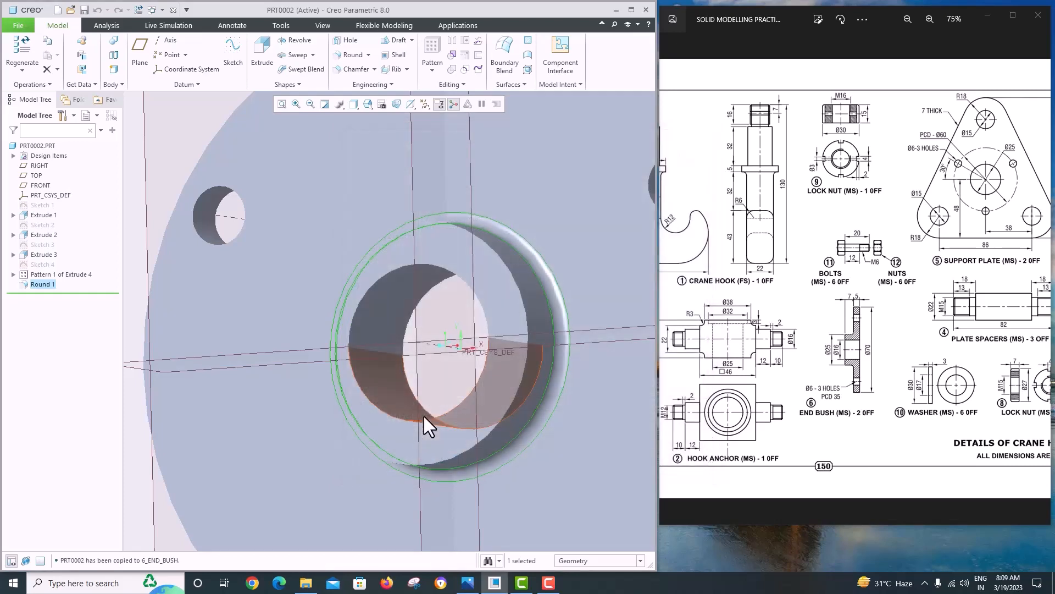
click(18, 25)
click(36, 142)
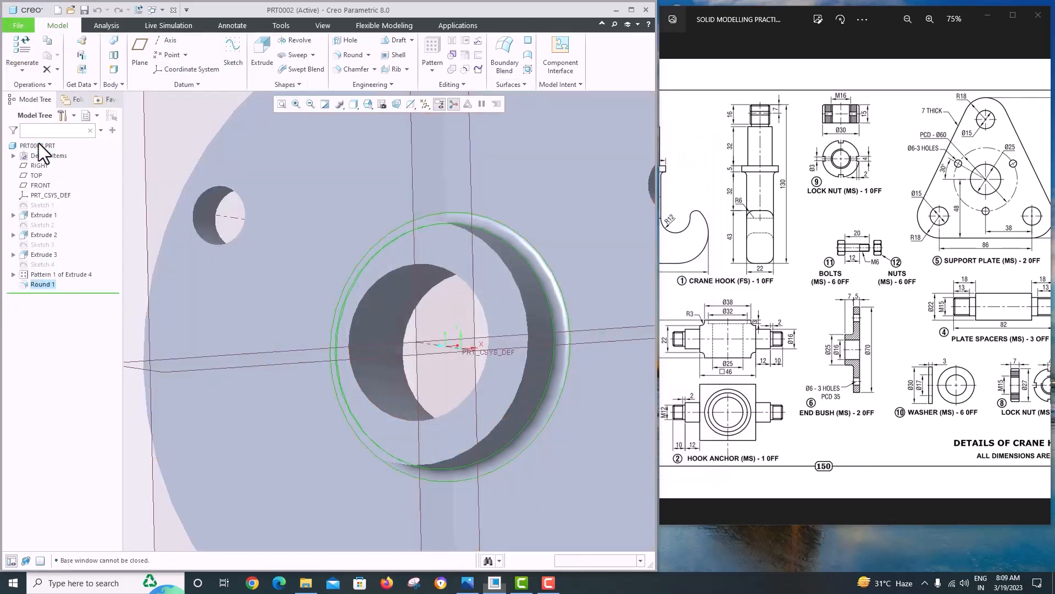
- Create a new solid part for the part 7 lock nut using the mmns_part_solid_abs template
click(794, 243)
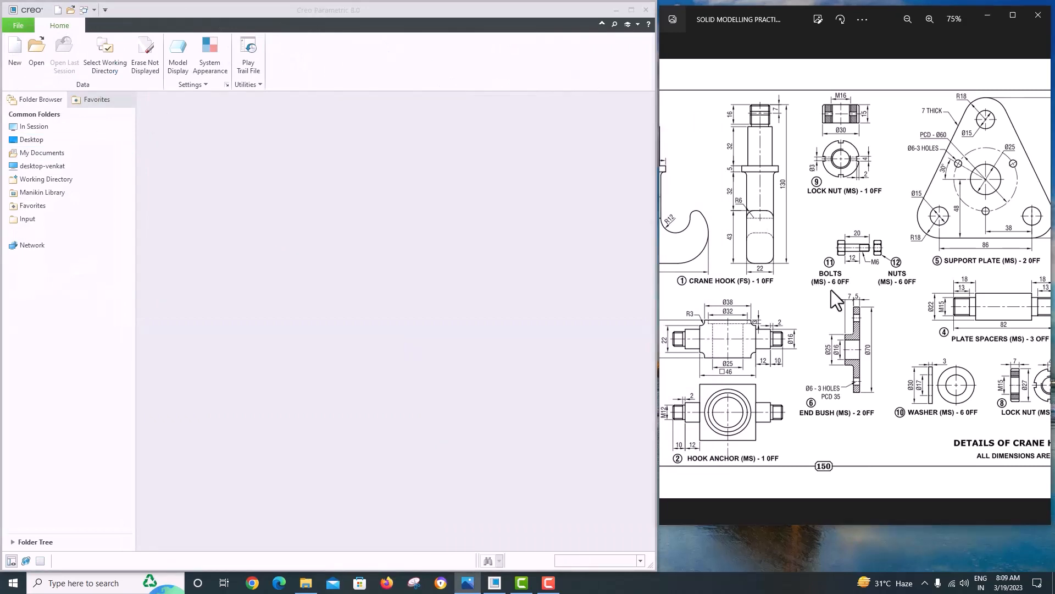
scroll(831, 289, down, 2)
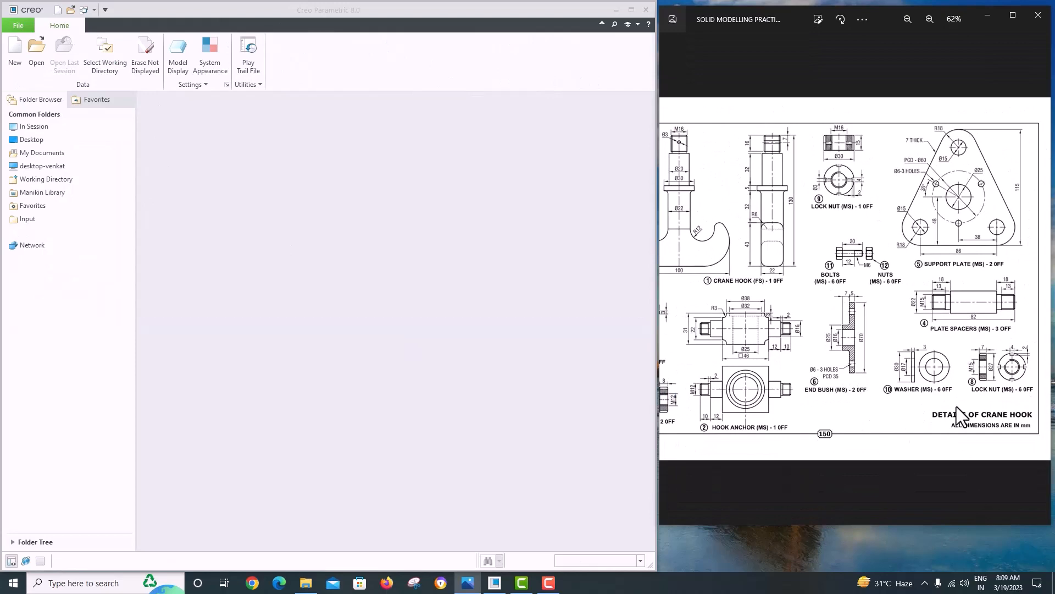
scroll(707, 407, up, 2)
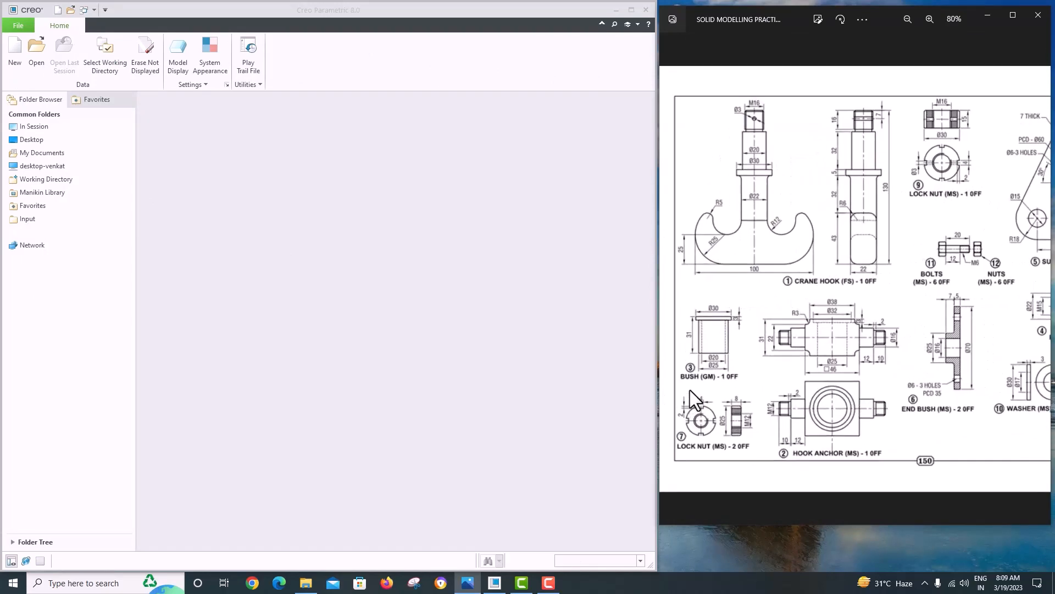
scroll(691, 390, up, 5)
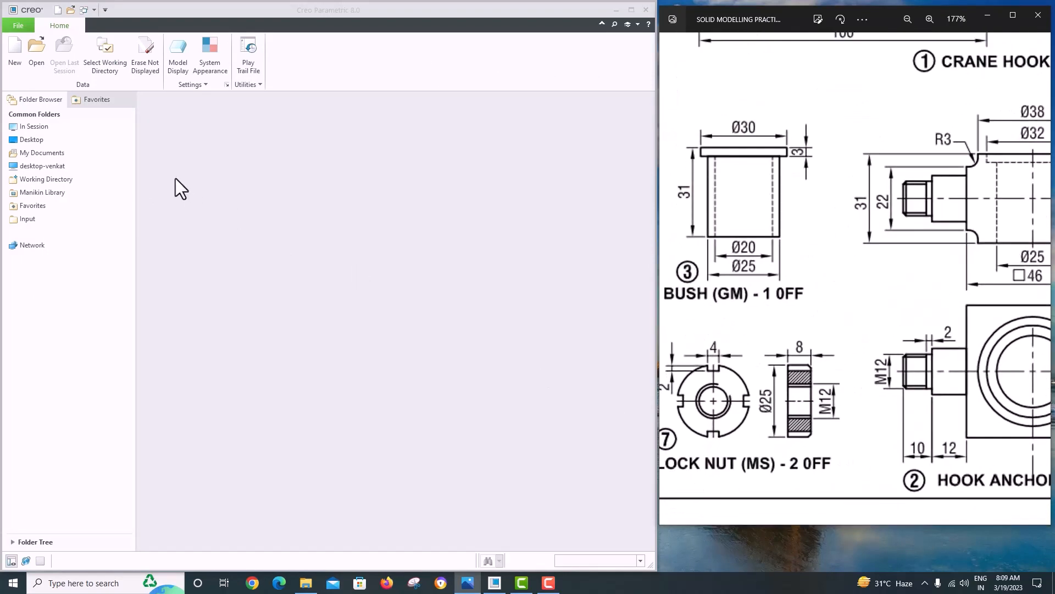
click(15, 52)
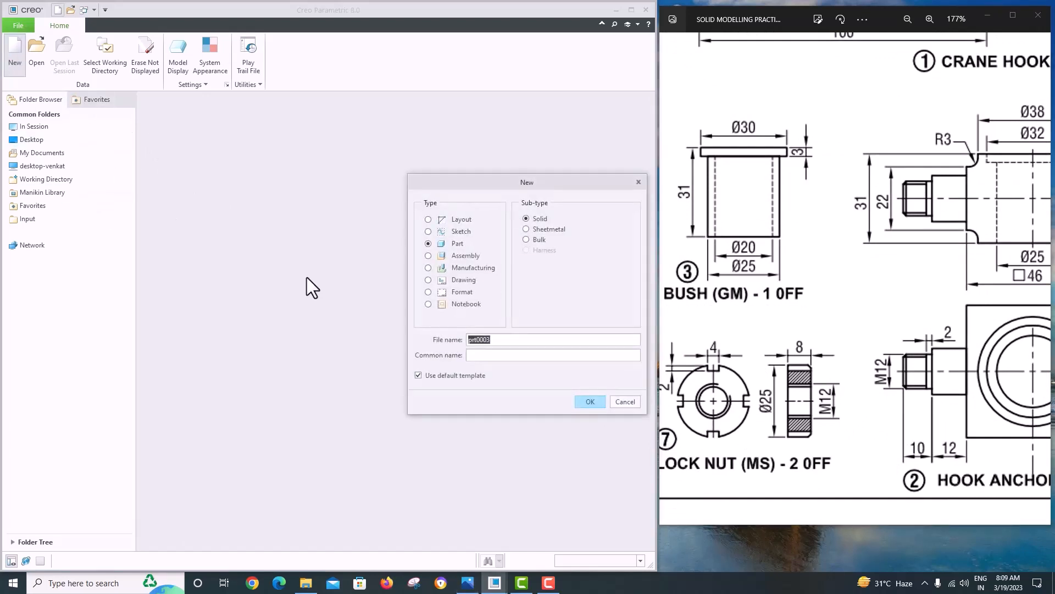
click(461, 375)
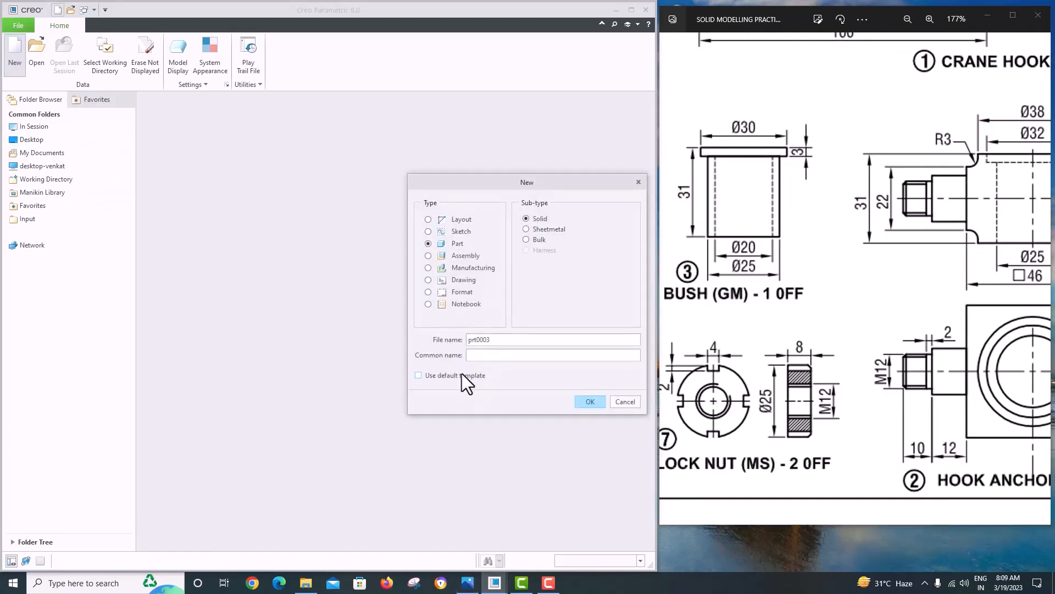
click(594, 402)
scroll(418, 245, down, 3)
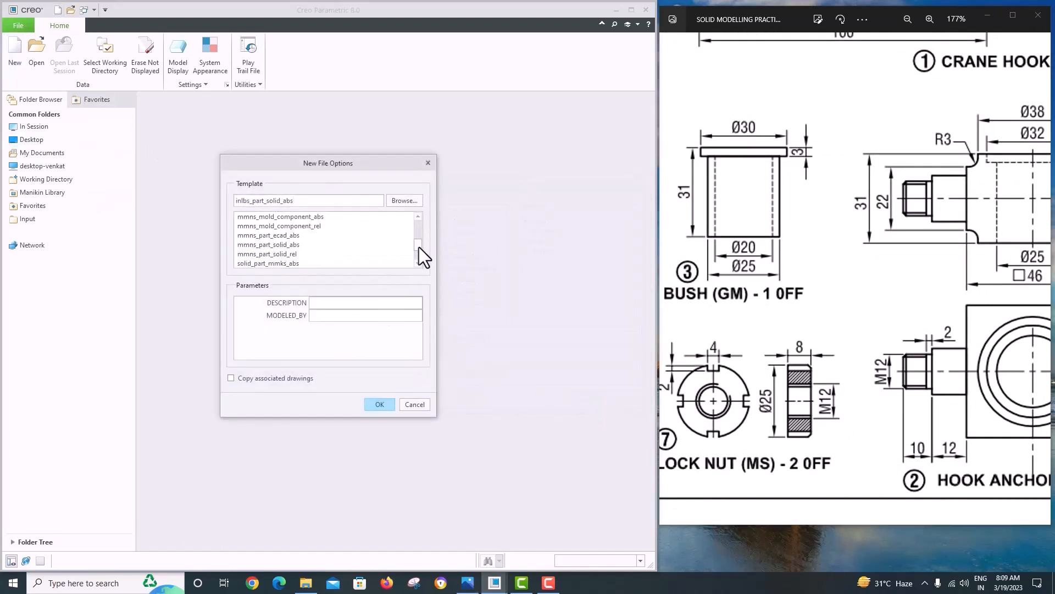
click(317, 233)
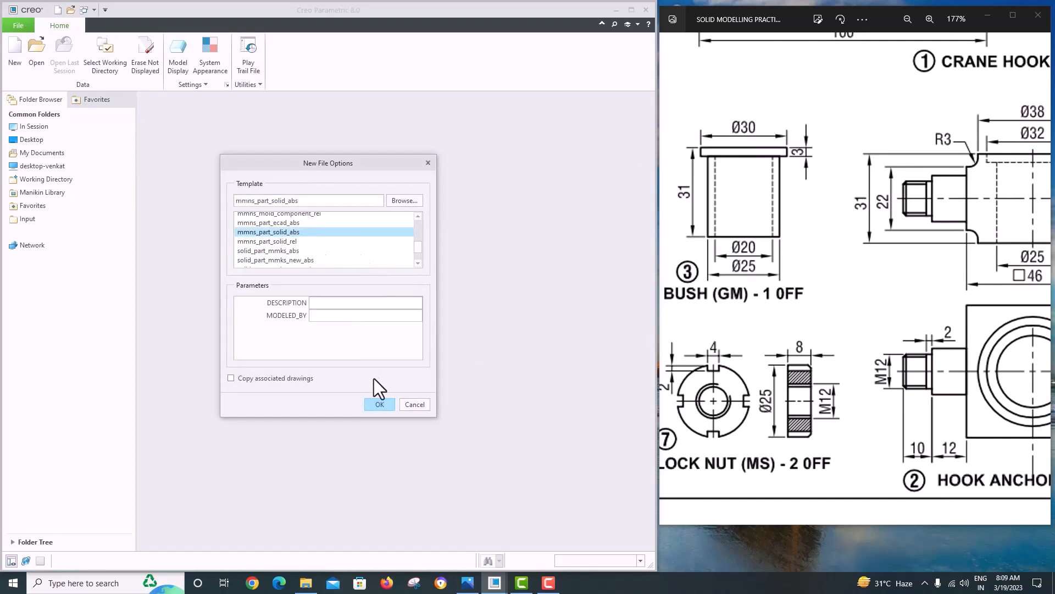
click(379, 405)
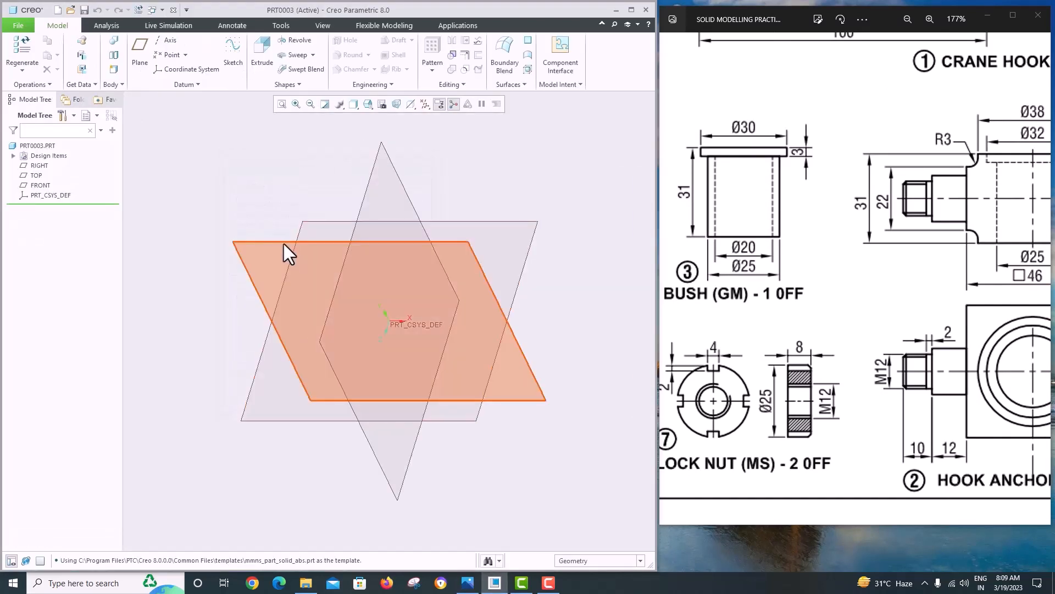
- Start a sketch on the FRONT plane and draw a circle about 404 mm in diameter centred on the origin
click(283, 243)
click(233, 57)
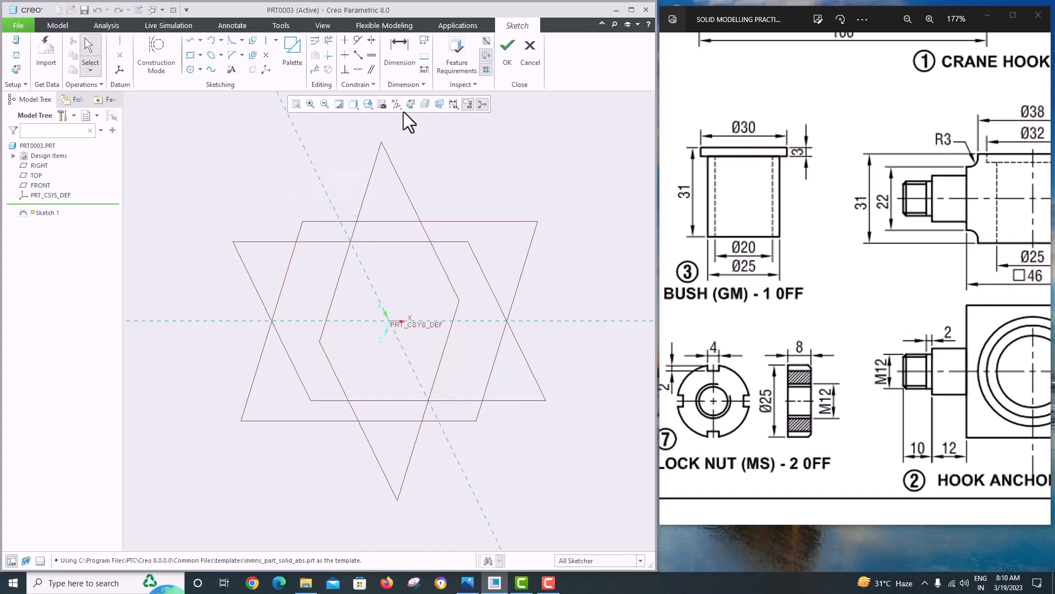
click(191, 70)
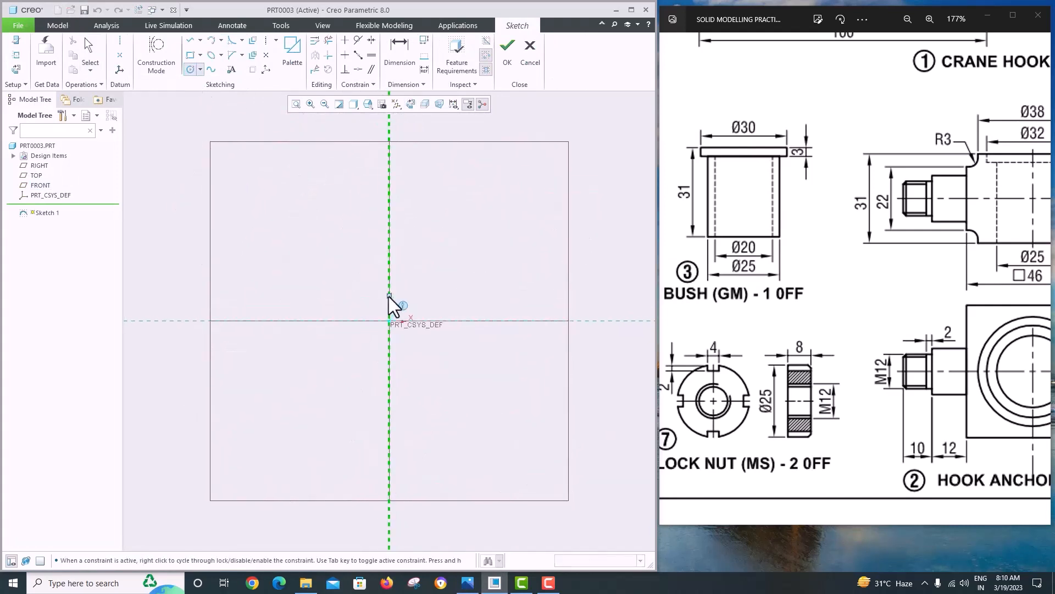
click(389, 320)
click(519, 383)
middle_click(374, 212)
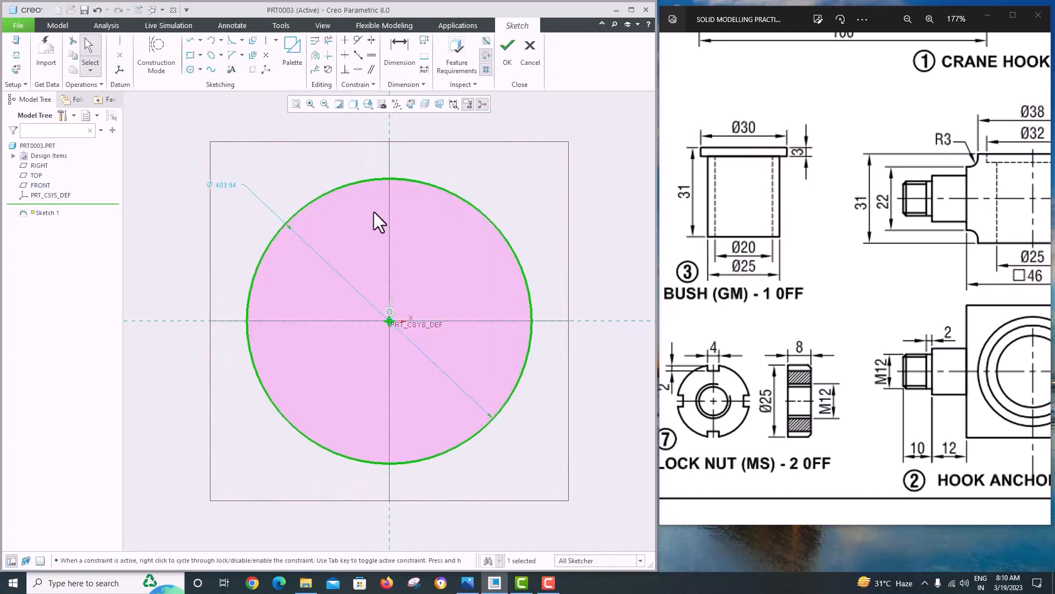
- Set the circle's diameter to 25 mm, move its dimension closer and refit the sketch
double_click(231, 185)
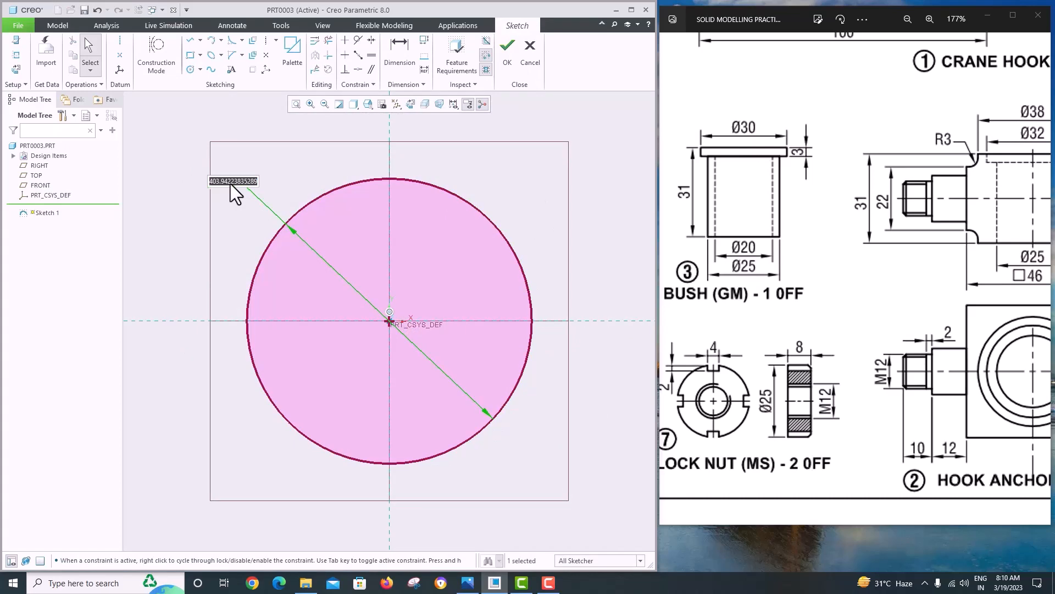
click(680, 330)
scroll(747, 338, down, 3)
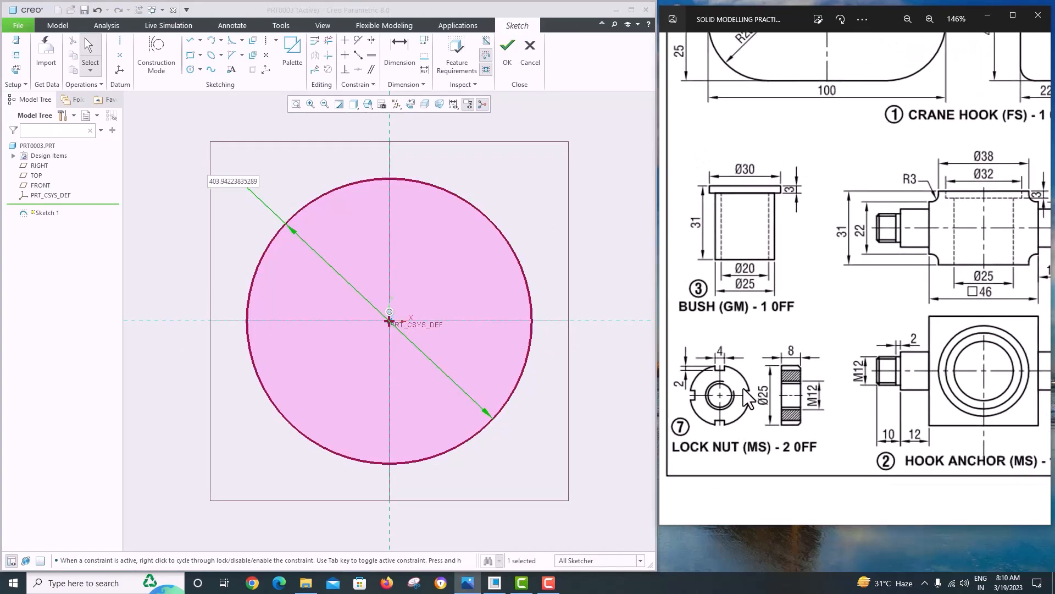
click(236, 185)
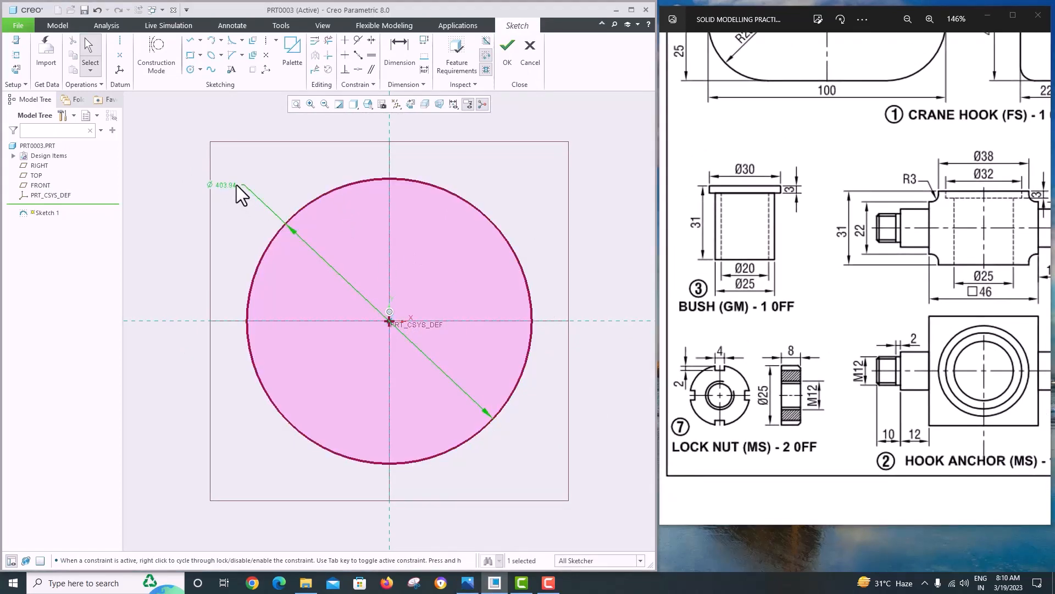
text(25)
key(Return)
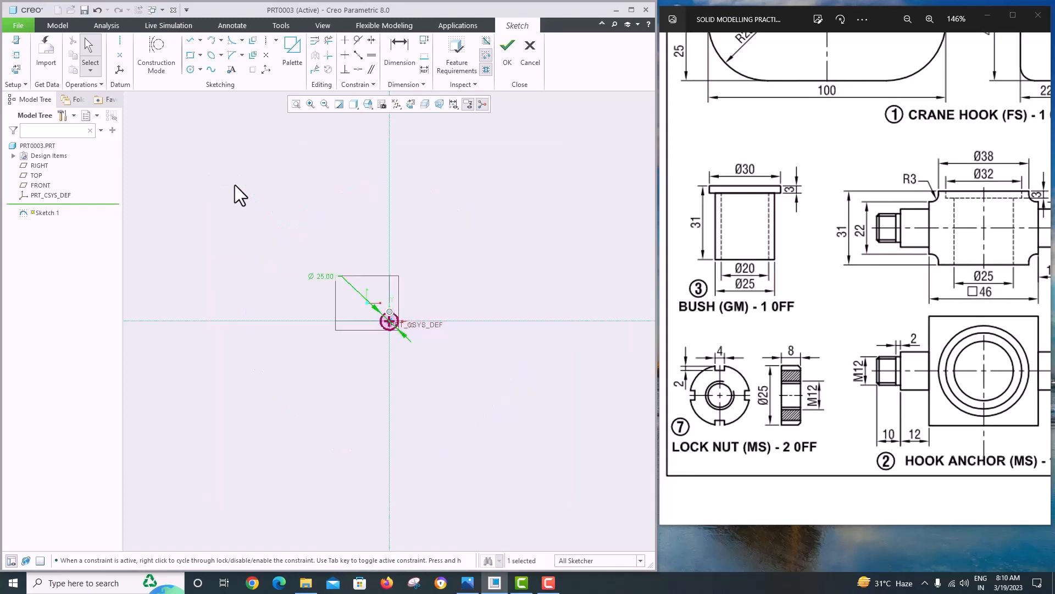
click(293, 102)
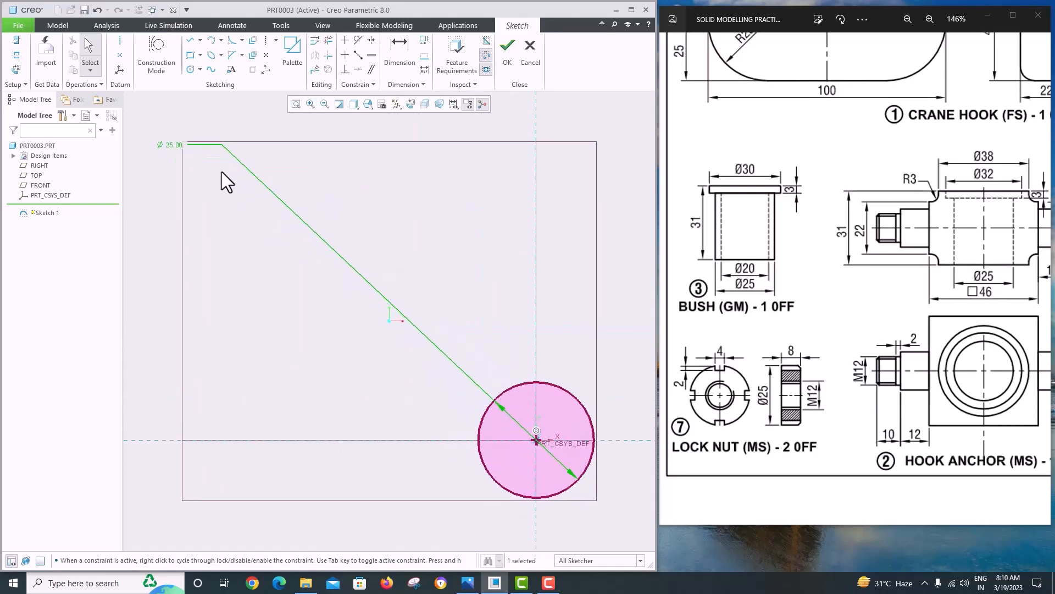
drag(170, 144, 464, 367)
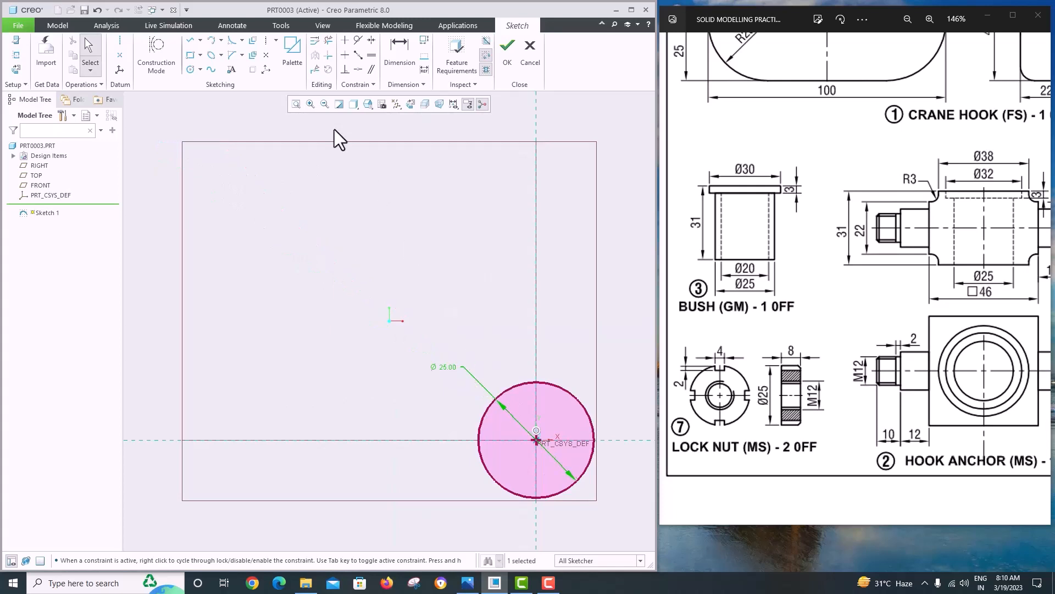
click(296, 105)
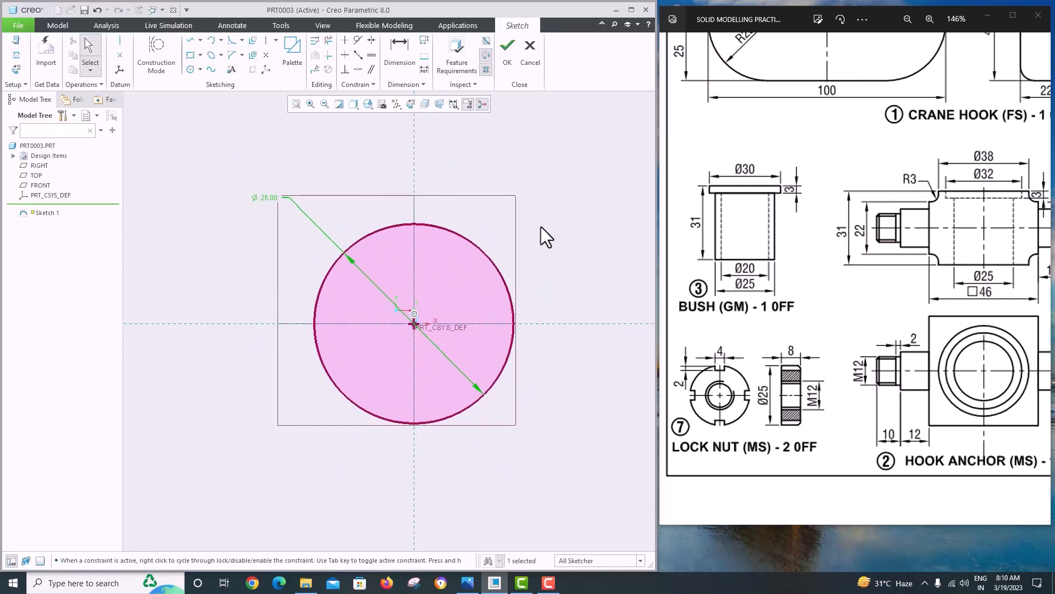
- Draw a concentric inner circle, set its diameter to 12 mm and finish the sketch
click(190, 70)
click(414, 324)
click(438, 348)
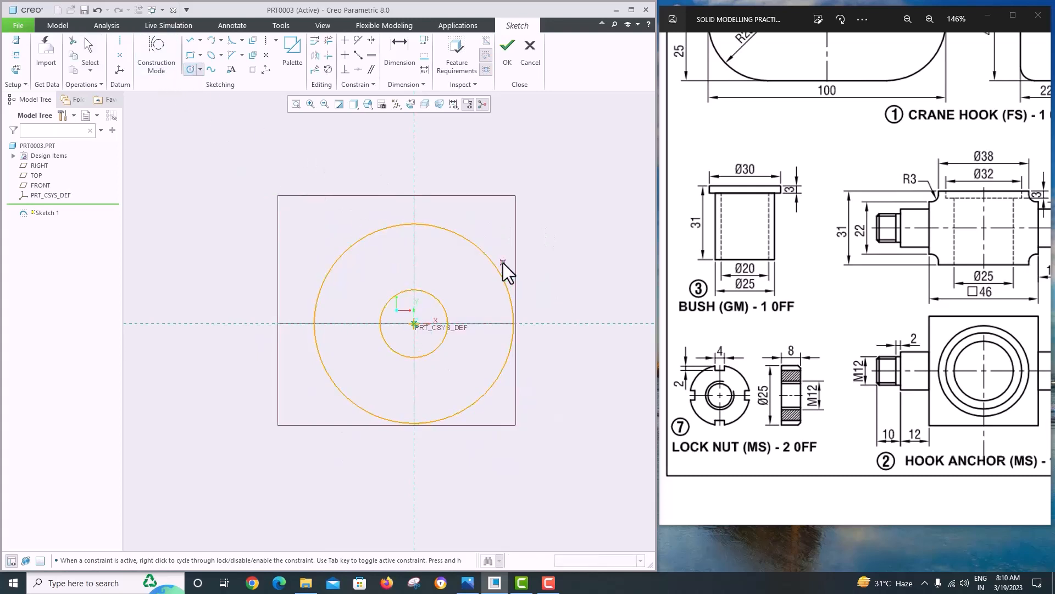
middle_click(491, 276)
double_click(367, 292)
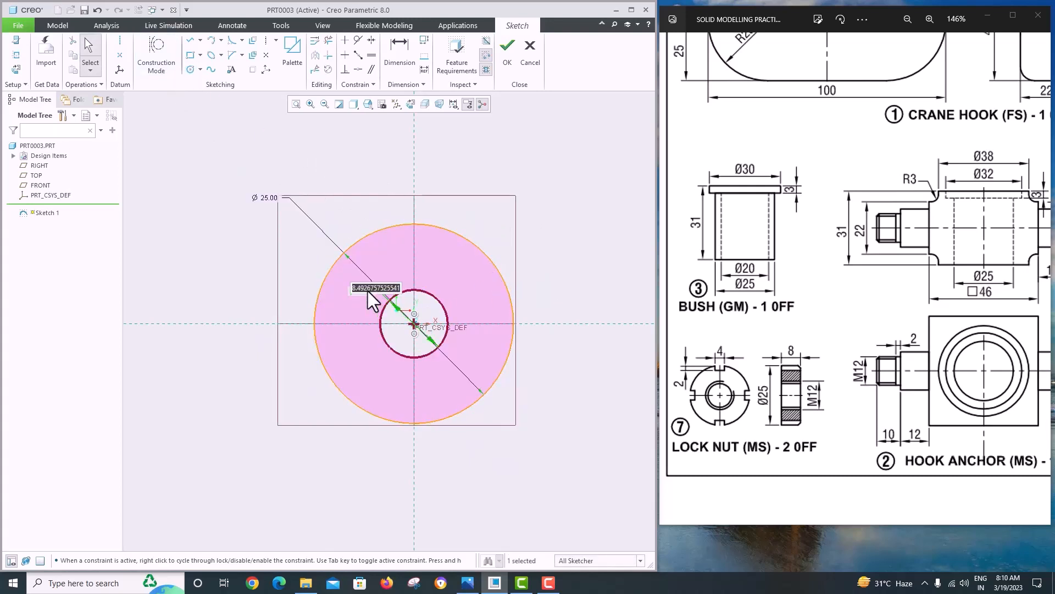
text(12)
key(Return)
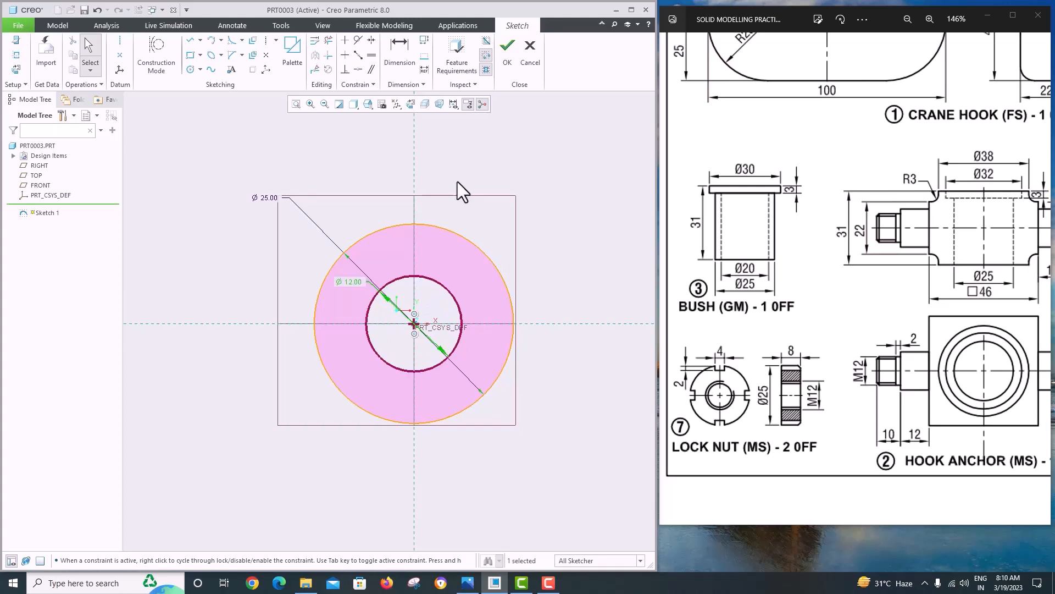
click(508, 52)
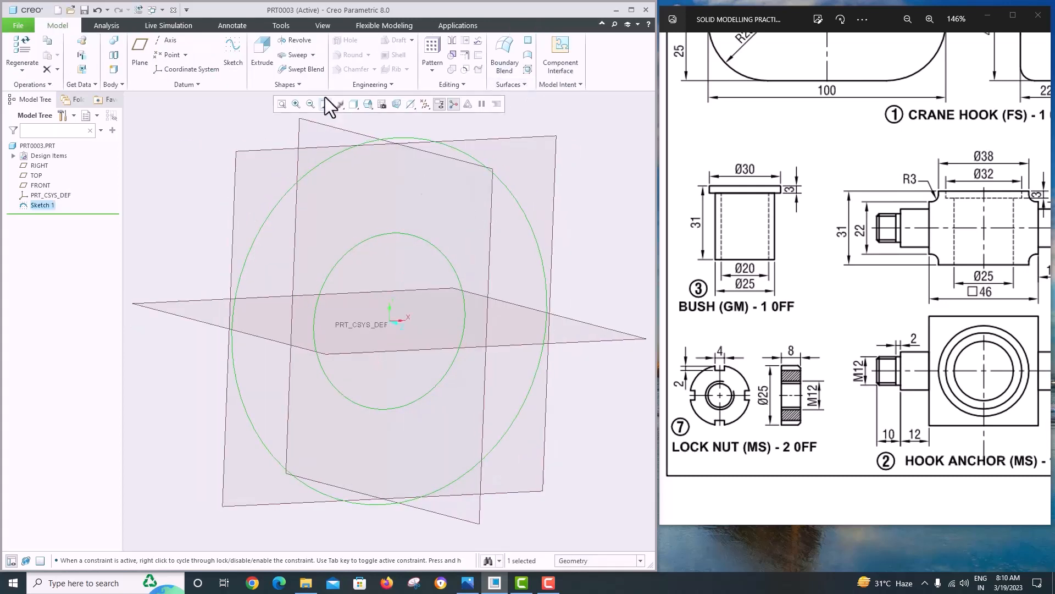
- Extrude the ring profile symmetrically about the sketch plane to a depth of 8 mm
click(263, 53)
scroll(307, 236, down, 5)
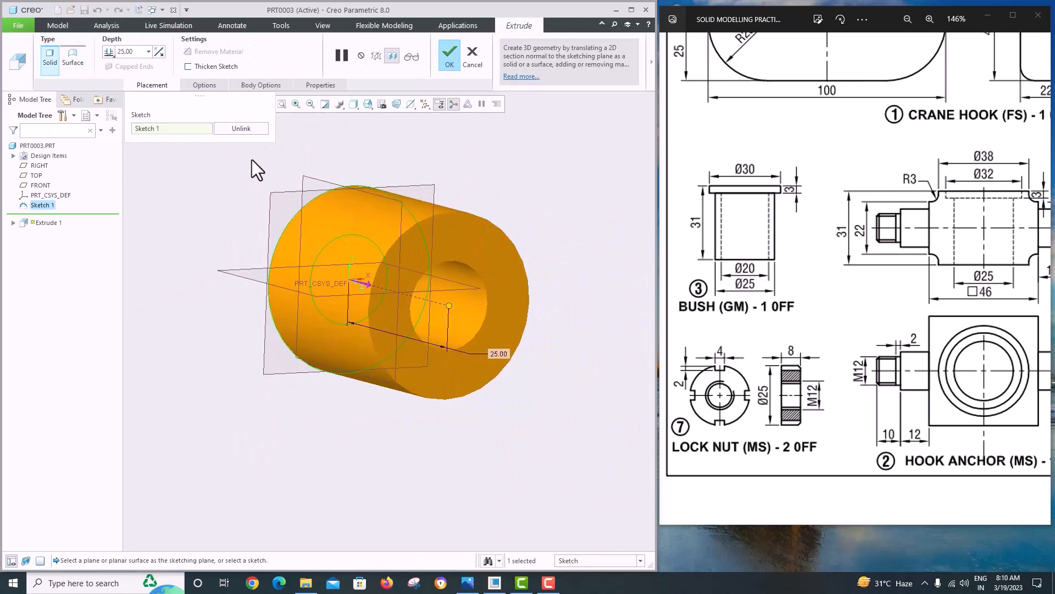
click(108, 52)
click(117, 77)
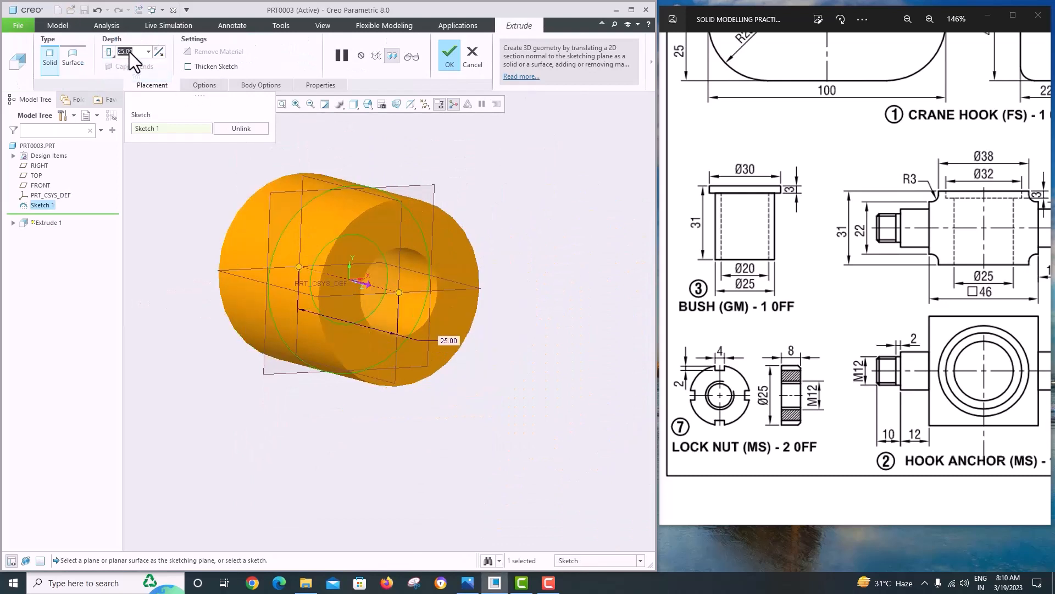
text(8)
key(Return)
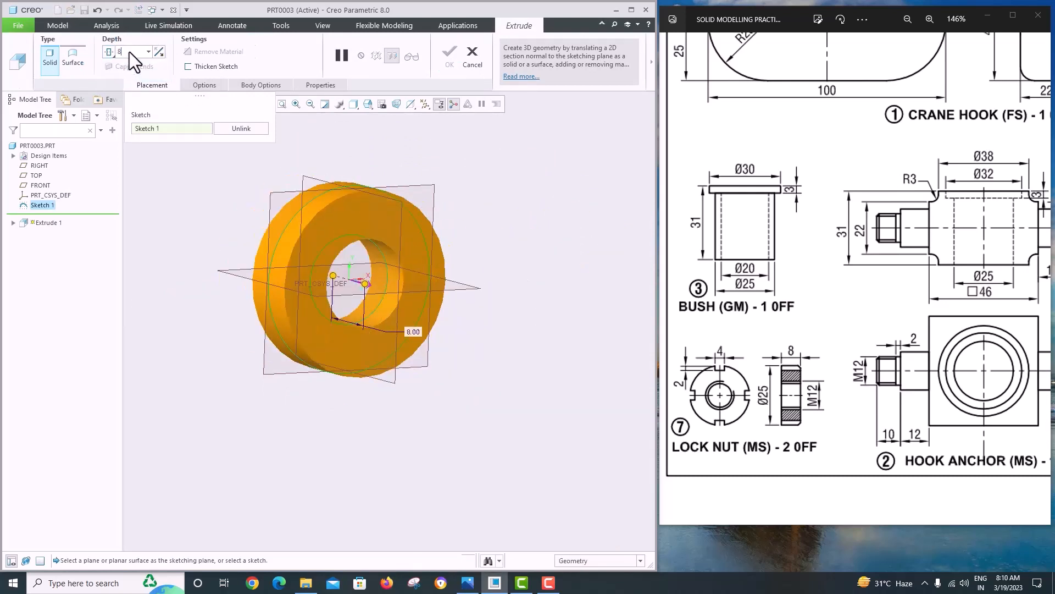
click(449, 55)
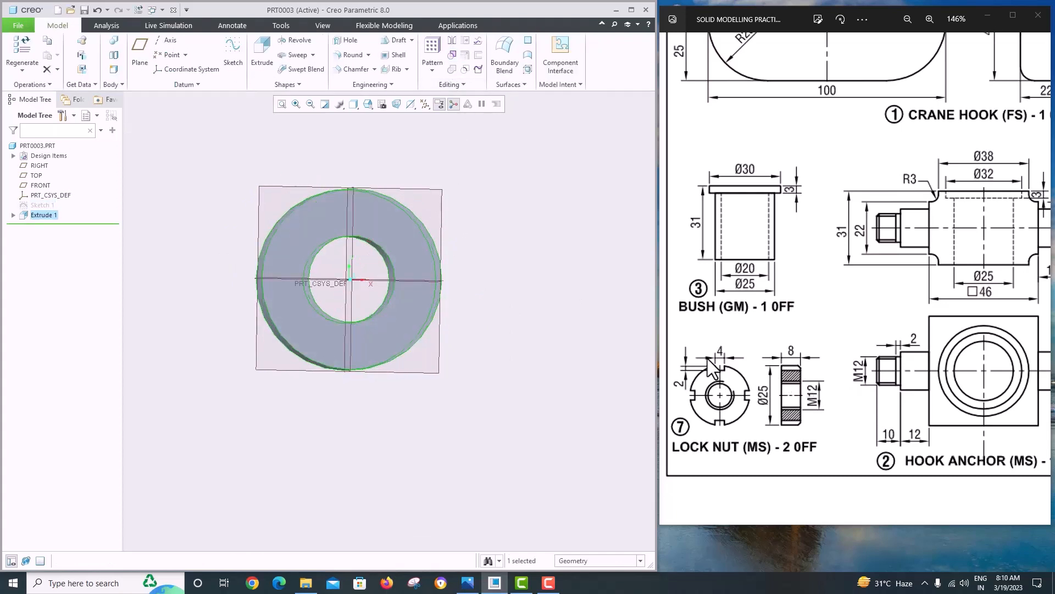
- Start a sketch on the ring's front face and add the outer circular surface as a sketch reference
click(371, 202)
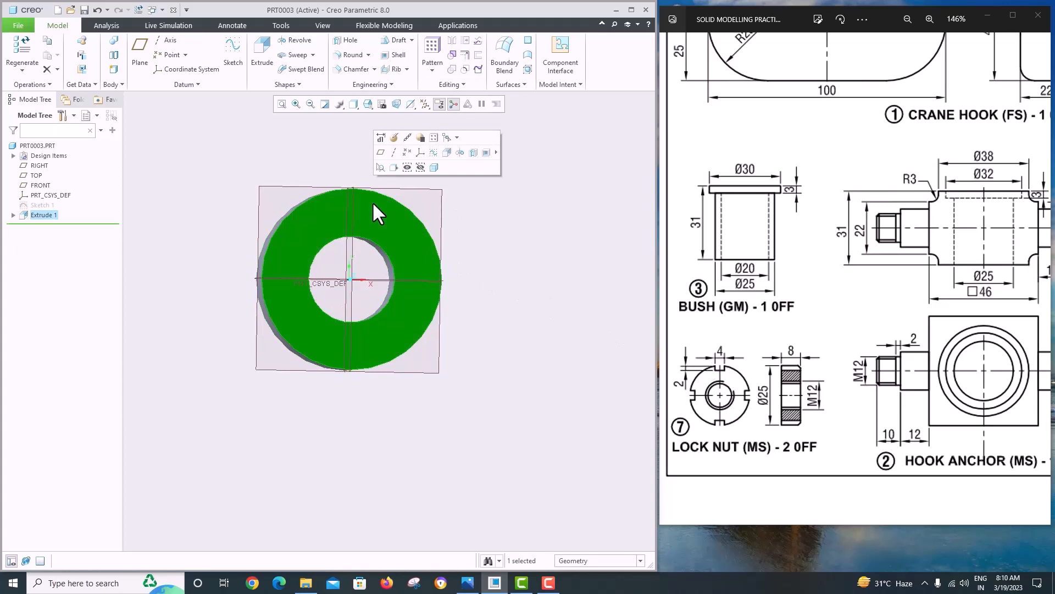
click(231, 67)
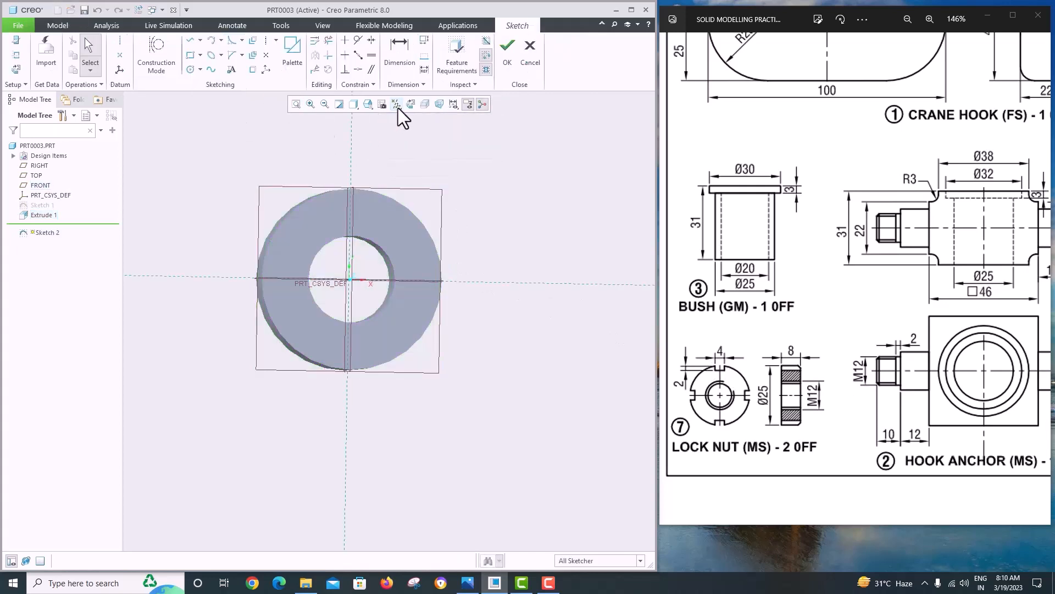
click(16, 54)
click(372, 146)
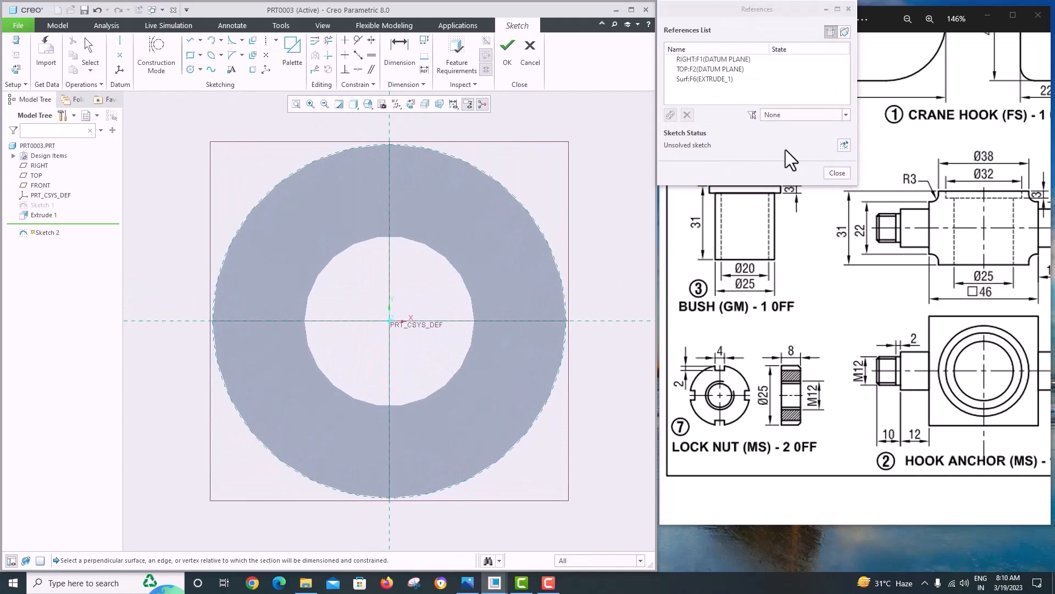
click(838, 173)
- Draw a vertical centerline through the ring's centre
click(192, 56)
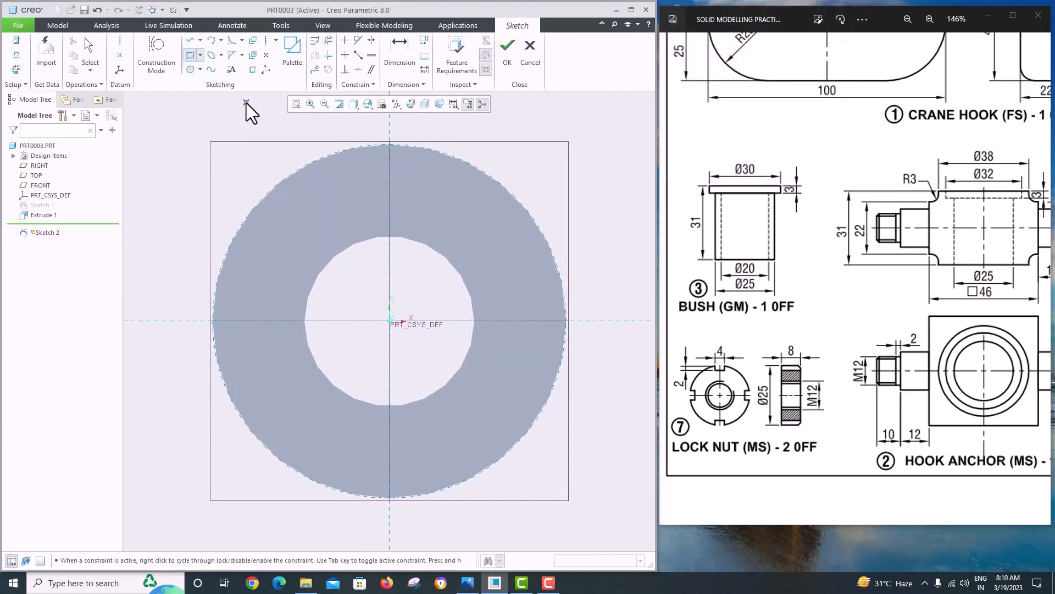
click(265, 41)
click(391, 134)
click(388, 119)
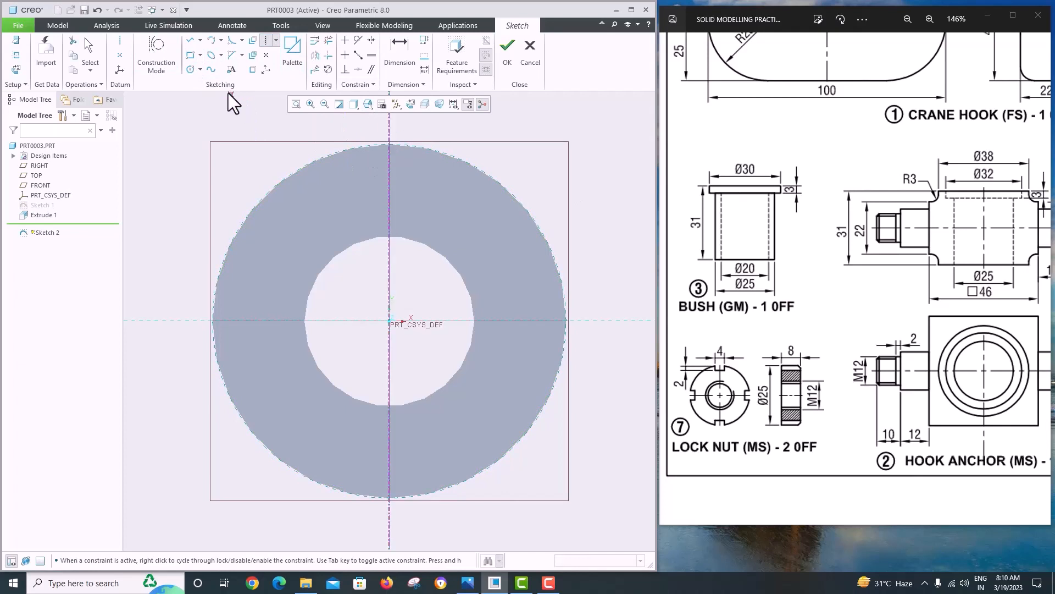
- Draw a rectangle about 3.4 by 1.6 mm across the centerline, with its upper corners on the ring's outer edge
click(190, 56)
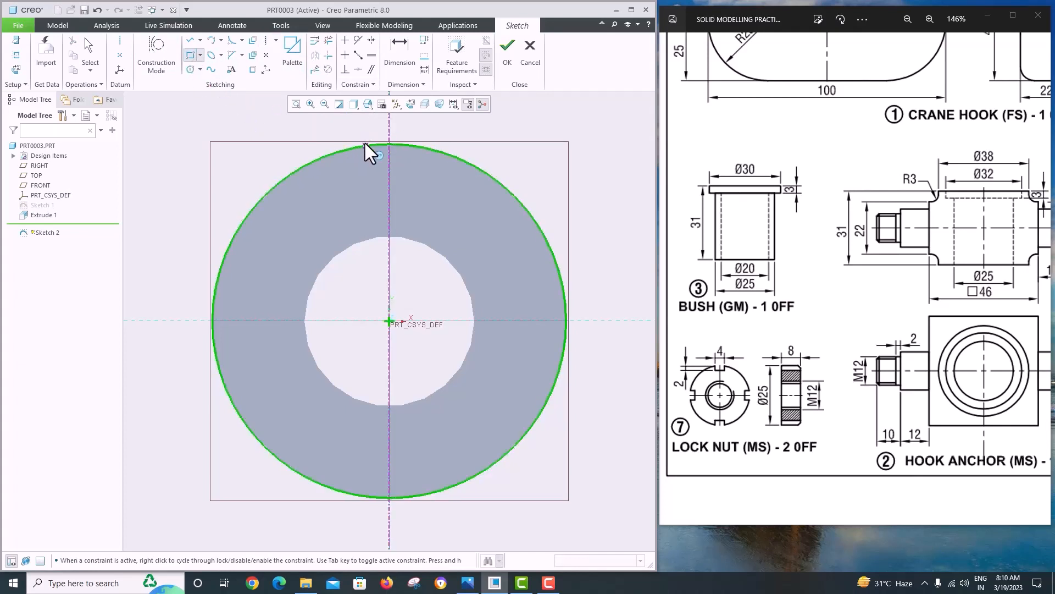
click(365, 144)
click(417, 169)
middle_click(418, 171)
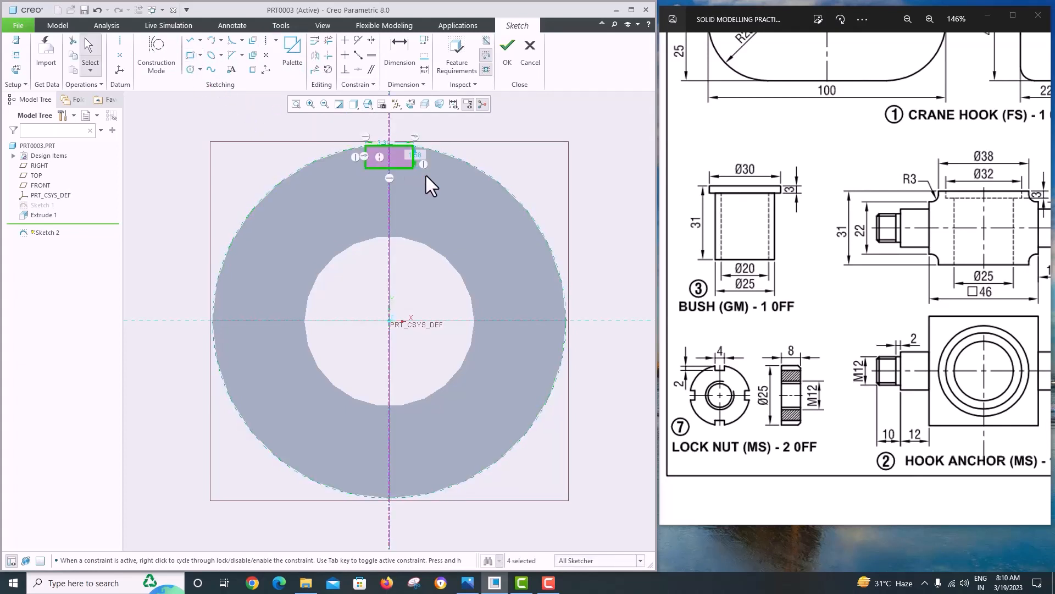
- Try to make the rectangle's upper corners symmetric about the vertical centerline, and undo the conflicting constraint
scroll(422, 192, down, 4)
scroll(401, 246, up, 5)
scroll(400, 245, down, 5)
scroll(362, 286, up, 1)
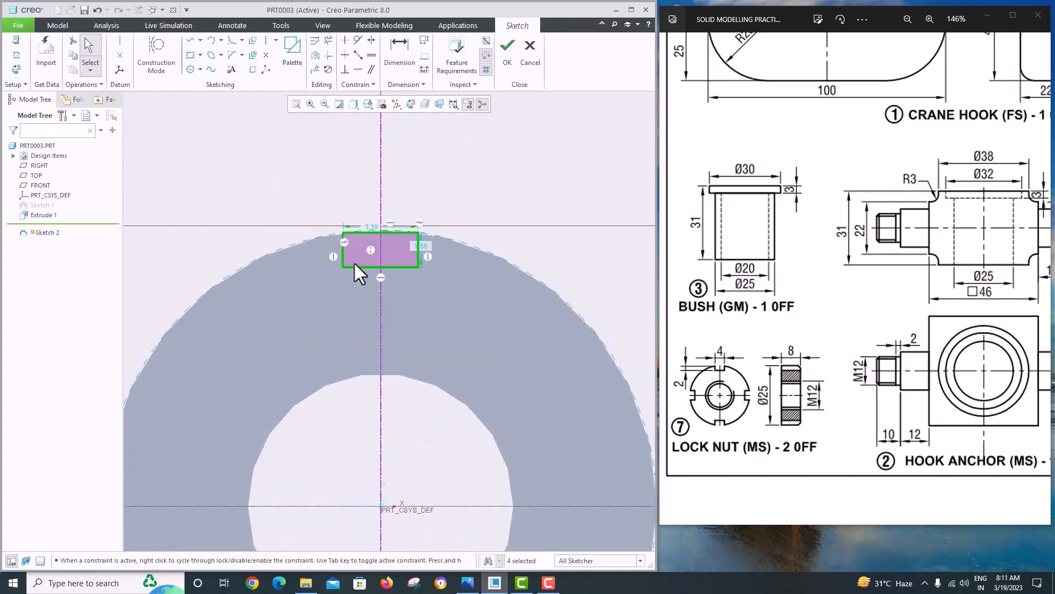
scroll(362, 269, down, 2)
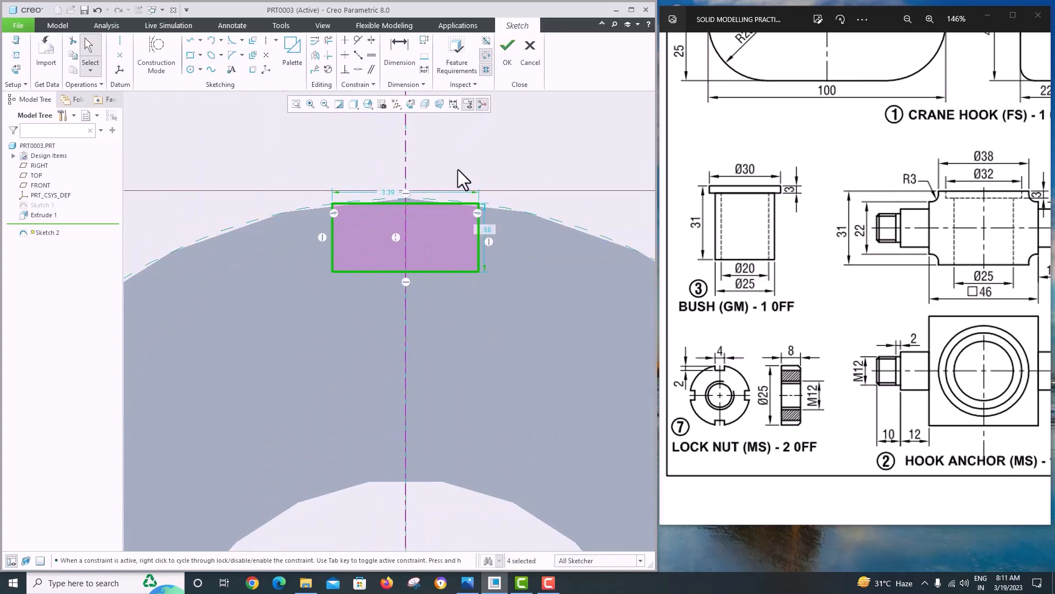
click(371, 41)
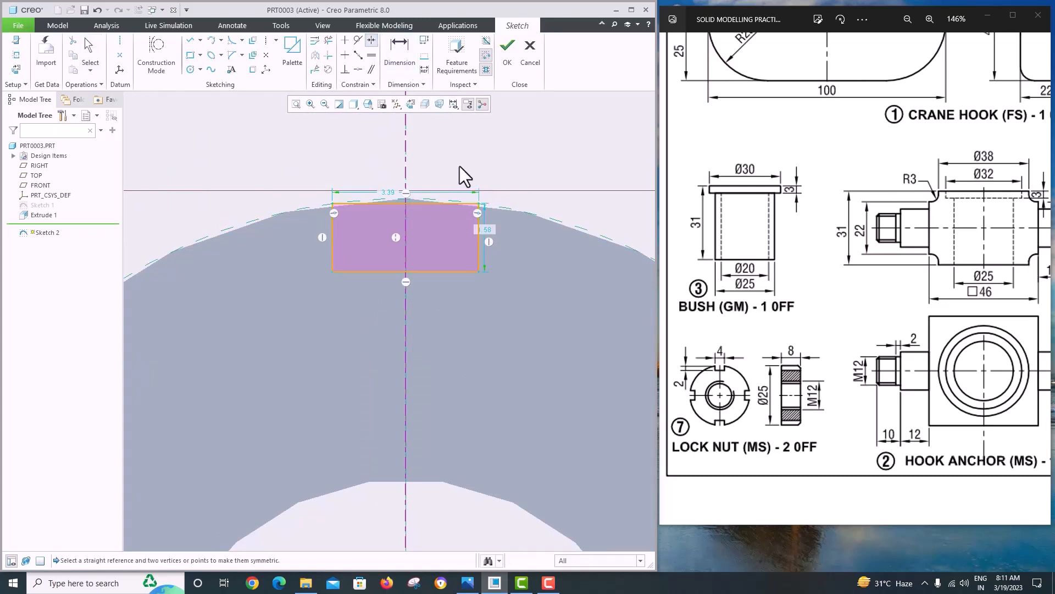
click(478, 205)
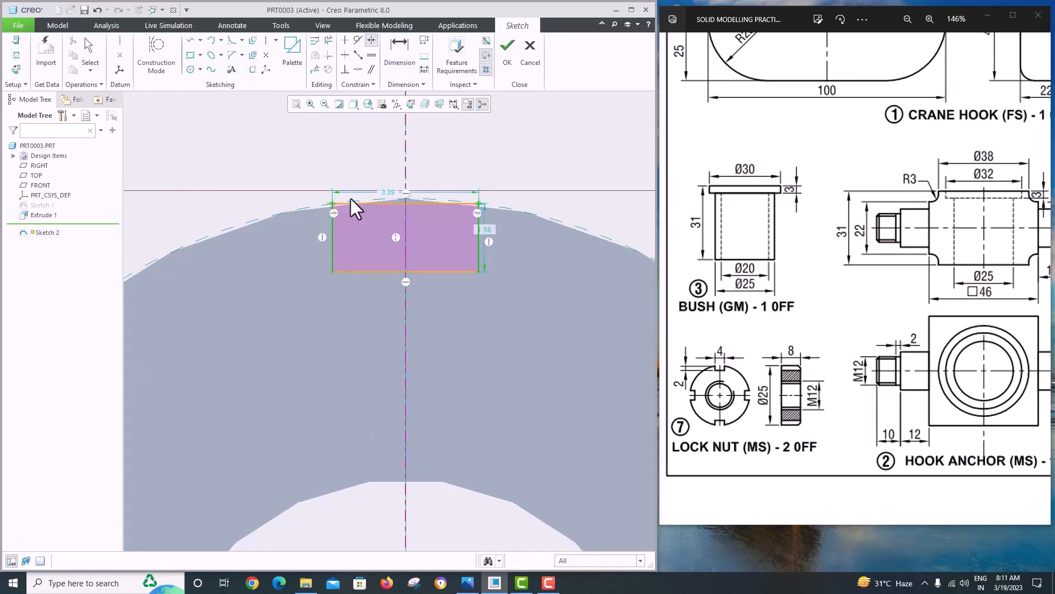
click(405, 170)
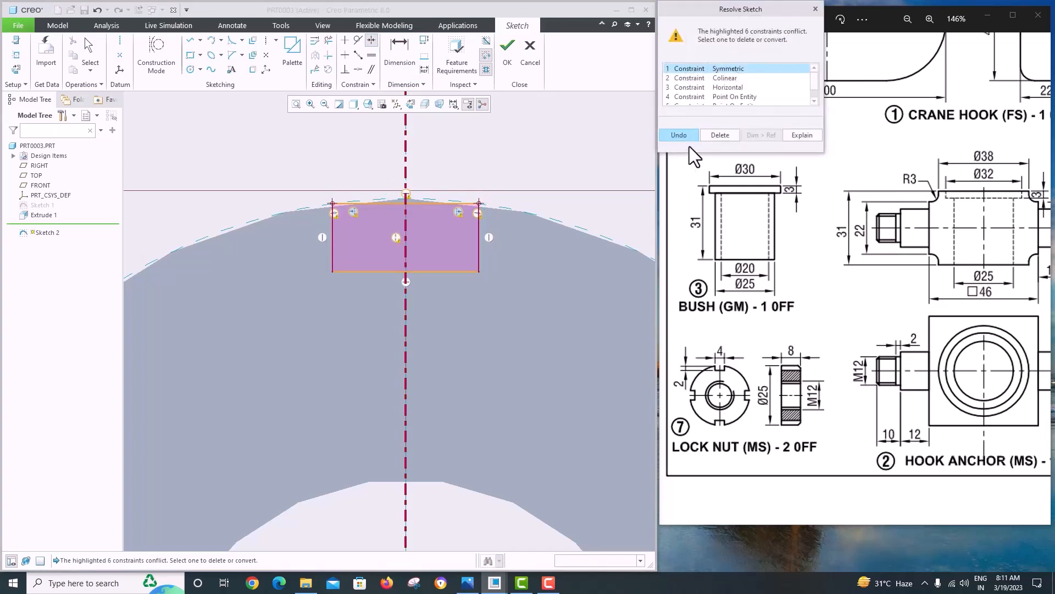
click(679, 134)
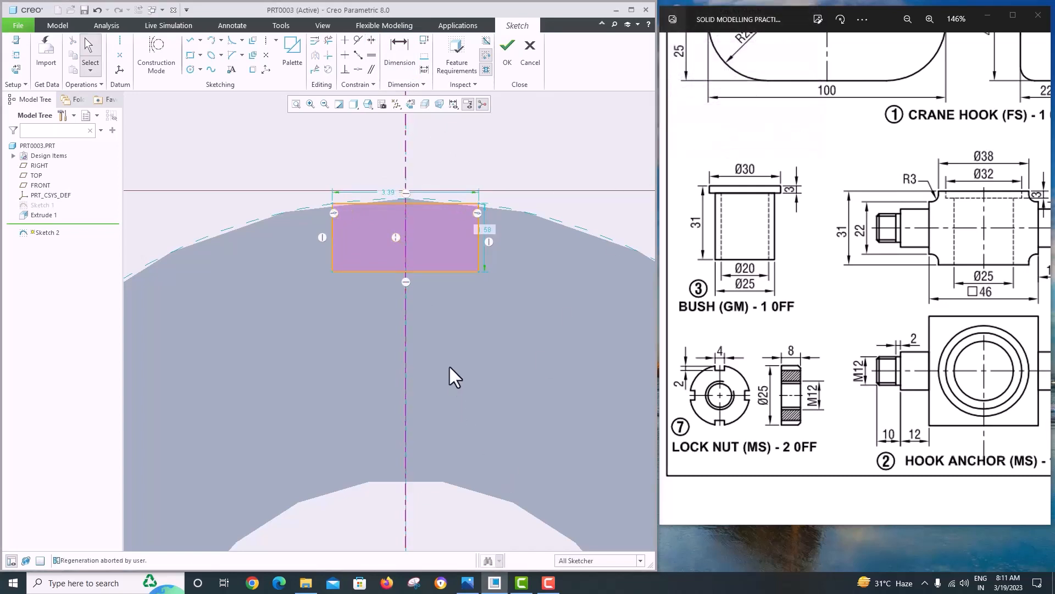
- Set the slot rectangle's width to 4 mm and its height to 2 mm, and finish the sketch
scroll(473, 226, up, 4)
scroll(473, 232, down, 3)
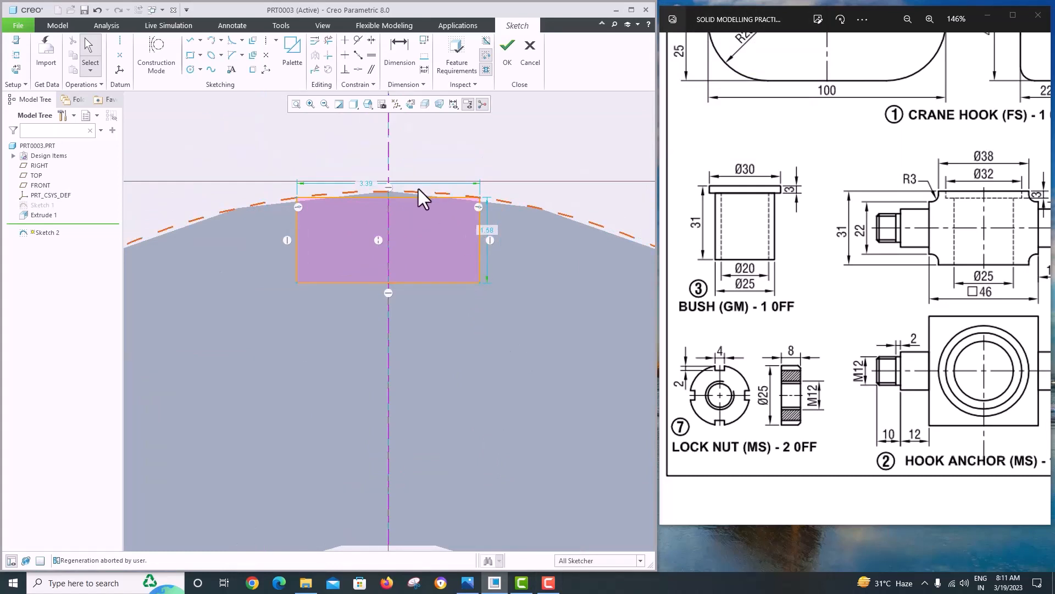
click(372, 183)
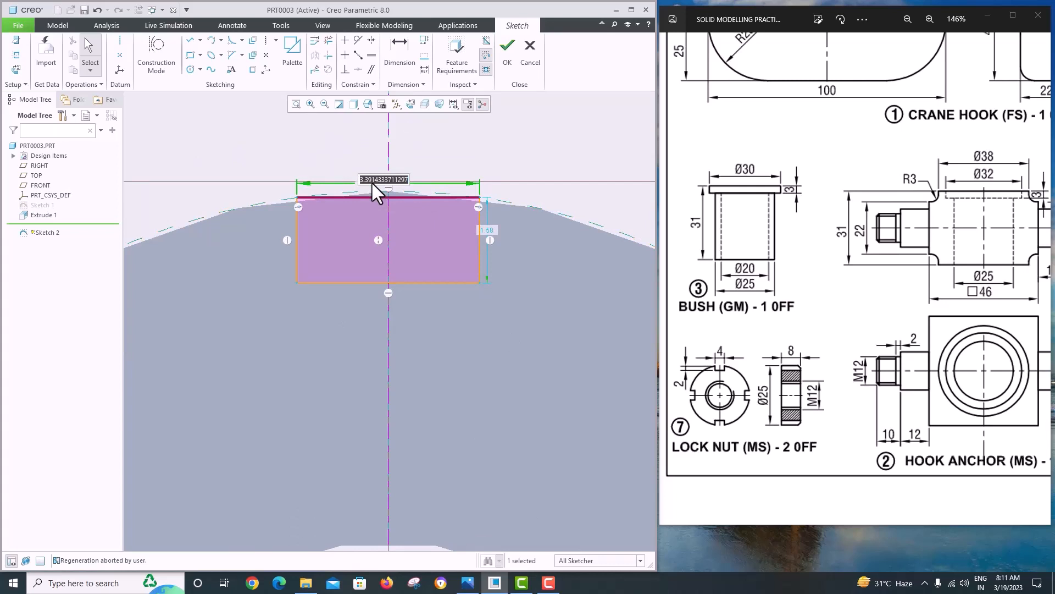
text(4)
key(Return)
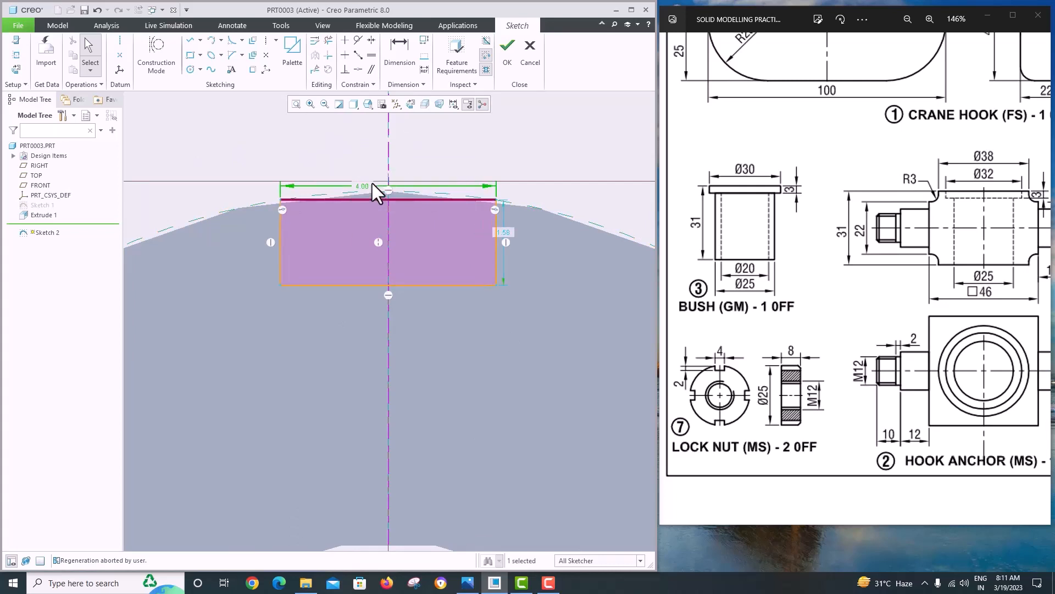
double_click(504, 232)
text(2)
key(Return)
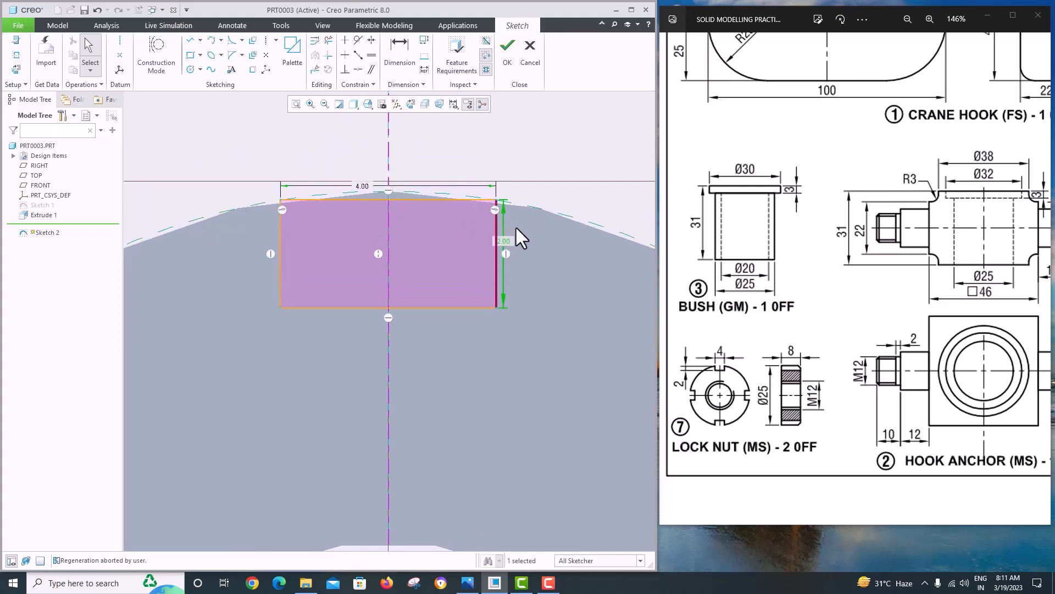
click(506, 58)
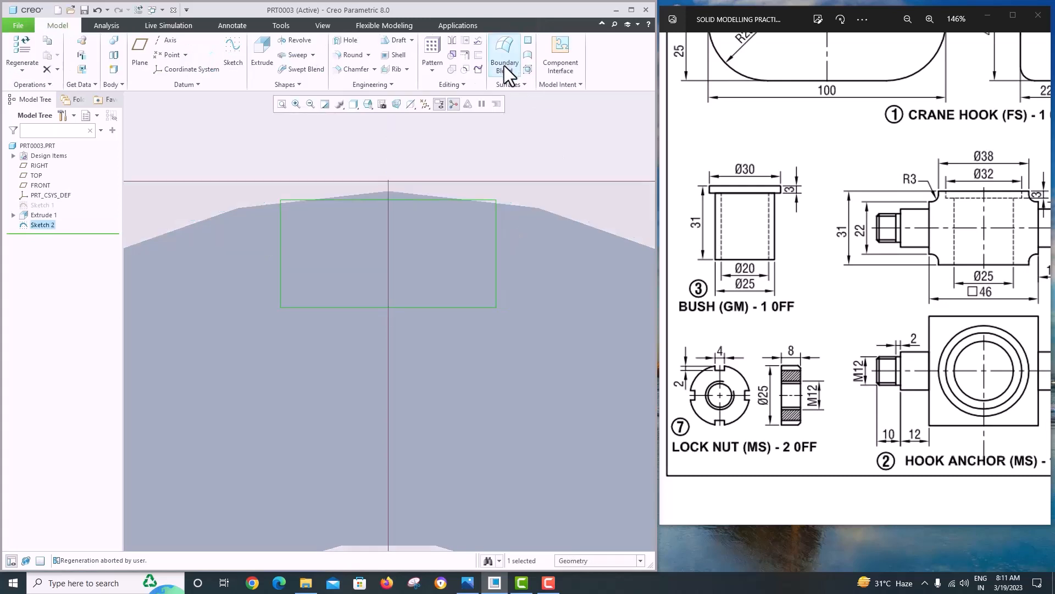
- Reopen the slot rectangle's sketch for editing
right_click(41, 224)
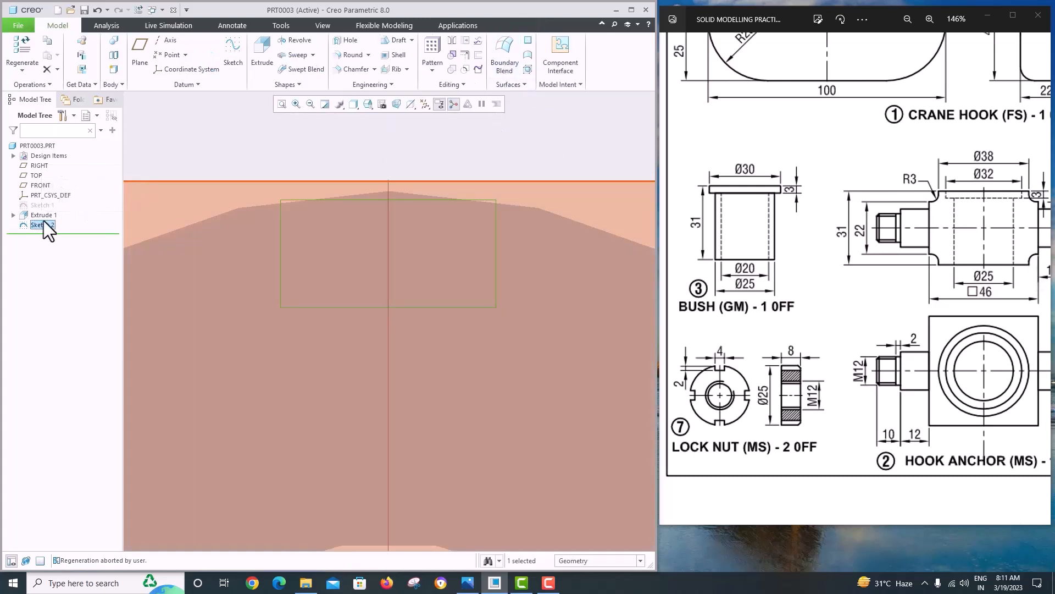
right_click(44, 224)
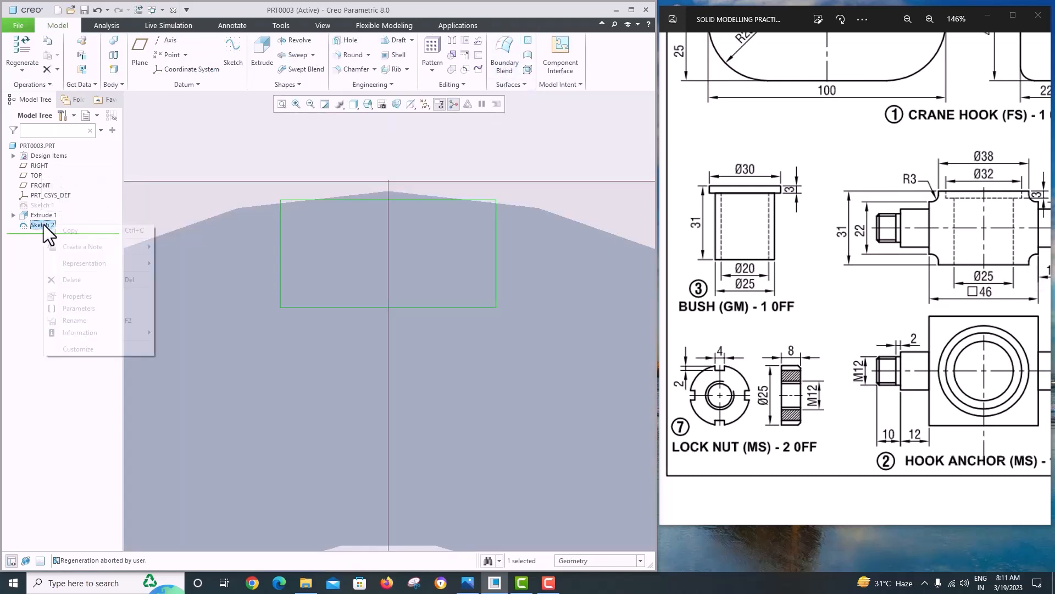
click(65, 174)
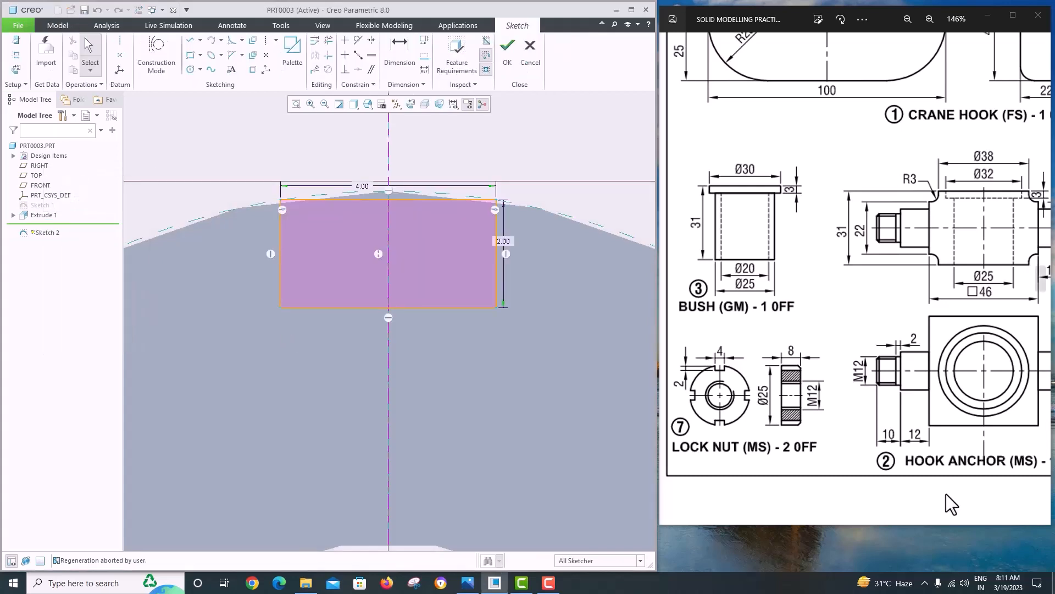
scroll(450, 351, up, 3)
scroll(438, 299, down, 3)
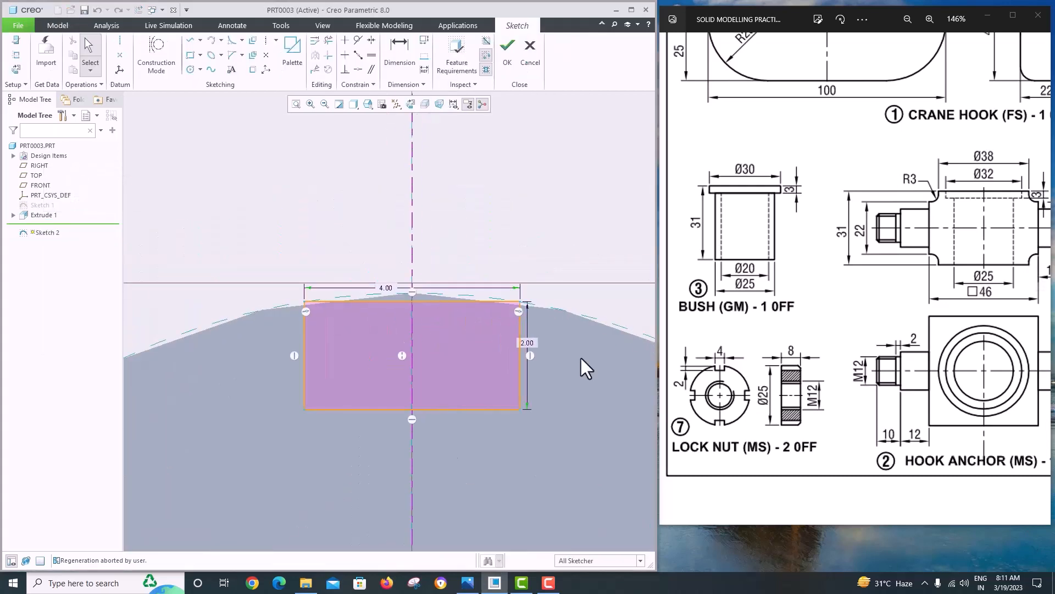
scroll(572, 357, up, 2)
scroll(501, 352, down, 2)
scroll(415, 384, up, 4)
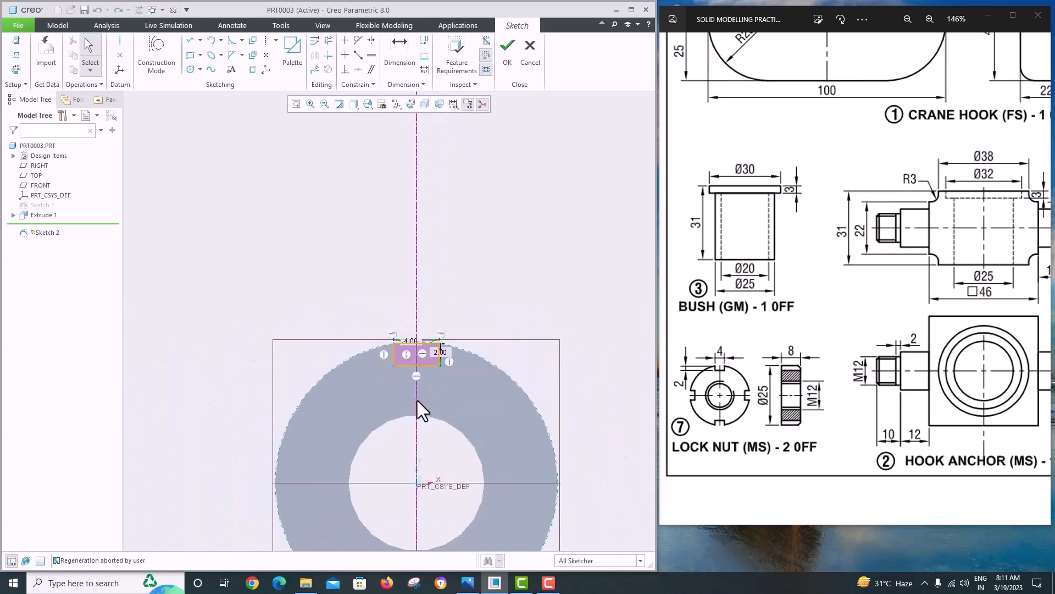
scroll(426, 424, down, 4)
scroll(459, 325, up, 4)
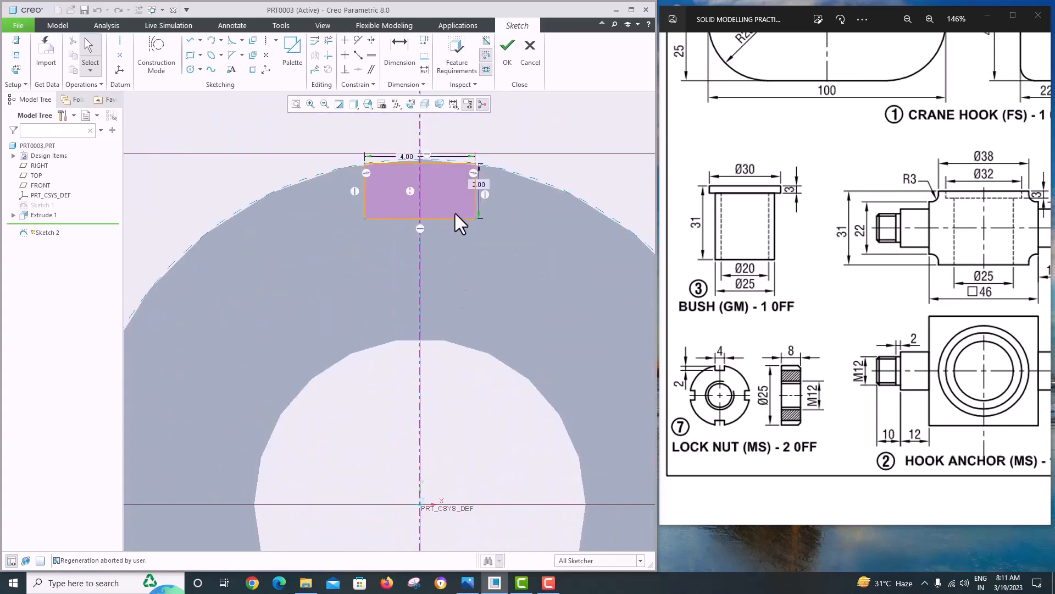
scroll(450, 275, down, 3)
- Draw a circle centred on the origin that coincides with the ring's outer edge
click(190, 69)
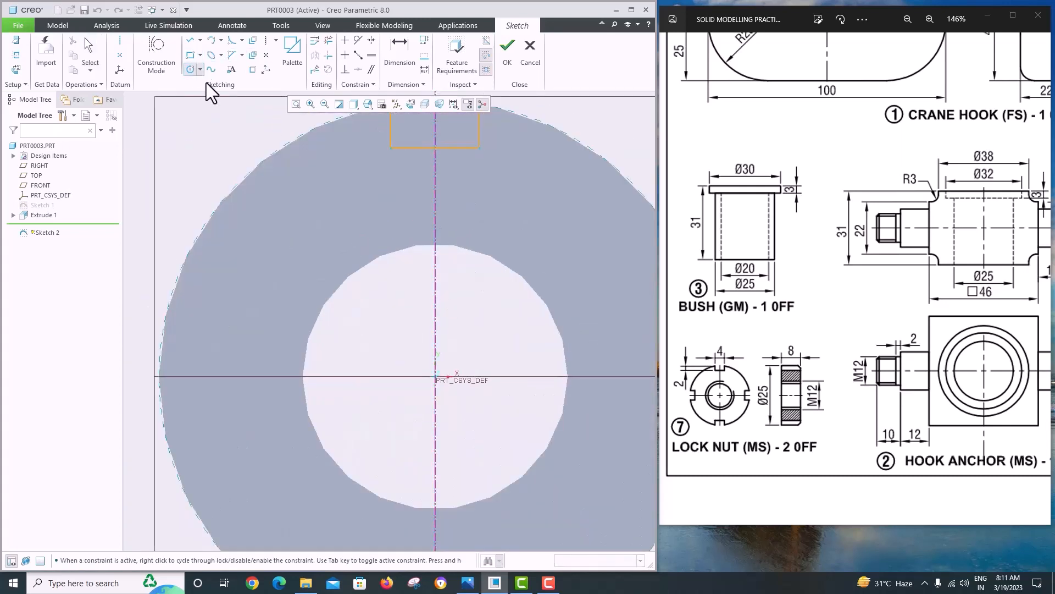
click(437, 378)
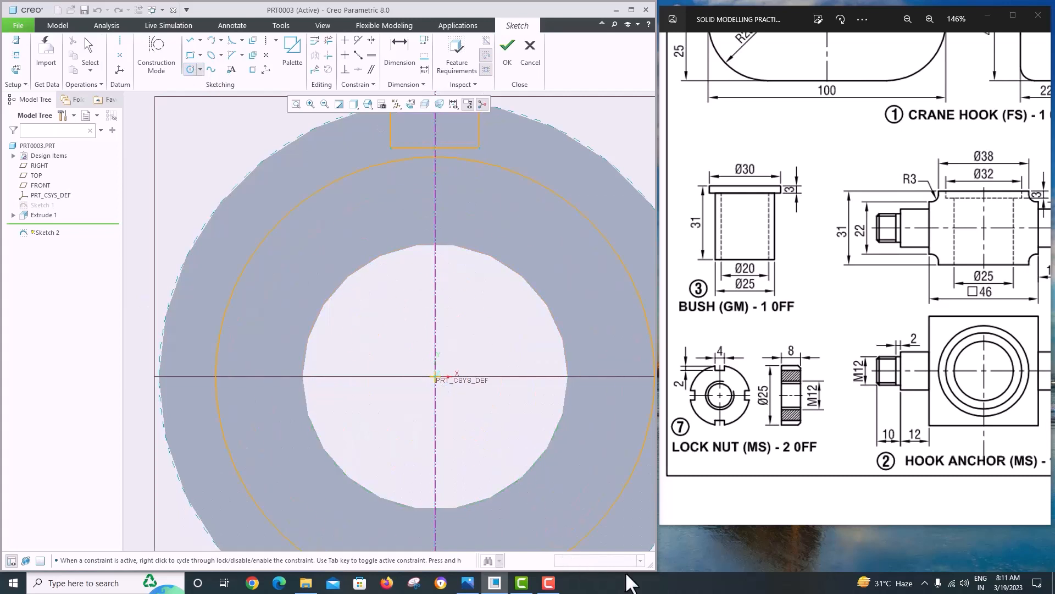
scroll(485, 403, up, 2)
scroll(487, 403, down, 1)
click(564, 519)
middle_click(564, 519)
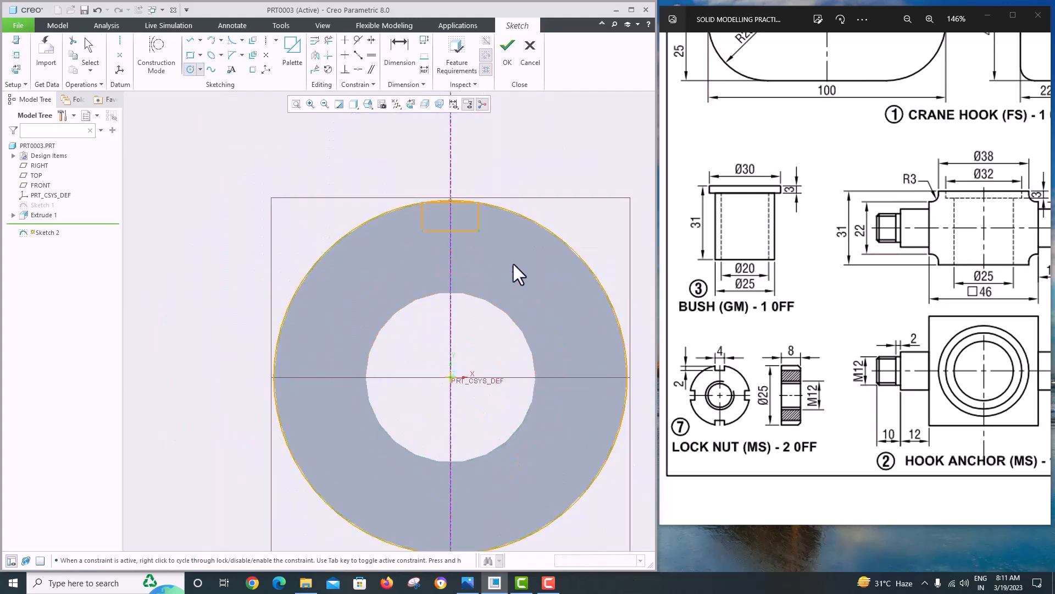
click(451, 201)
scroll(450, 200, down, 3)
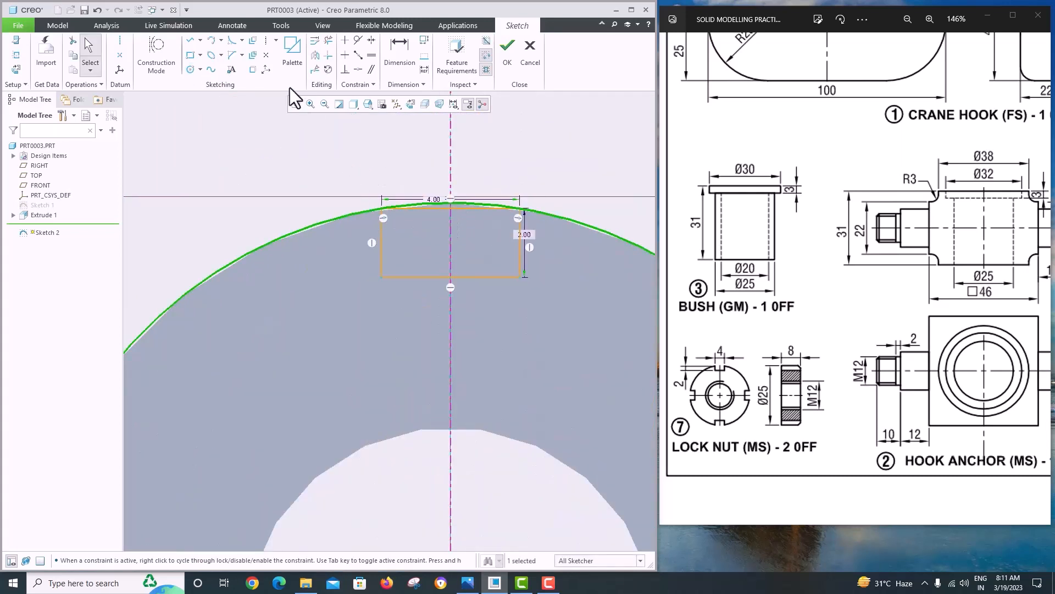
- Trim away the rectangle's upper line and the circle outside the slot, leaving an arc-topped profile, and finish the sketch
click(329, 40)
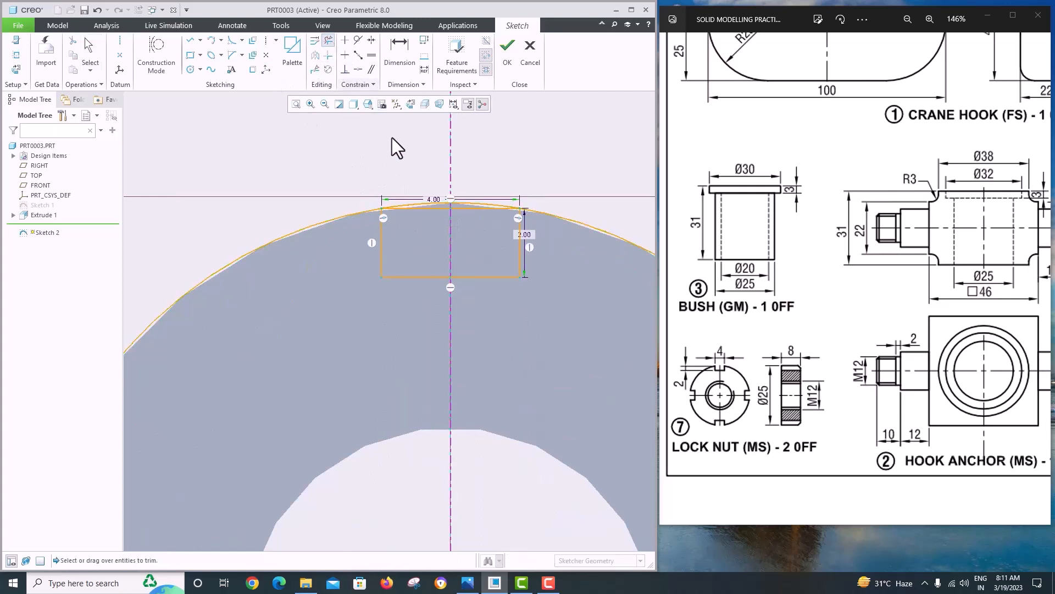
click(434, 209)
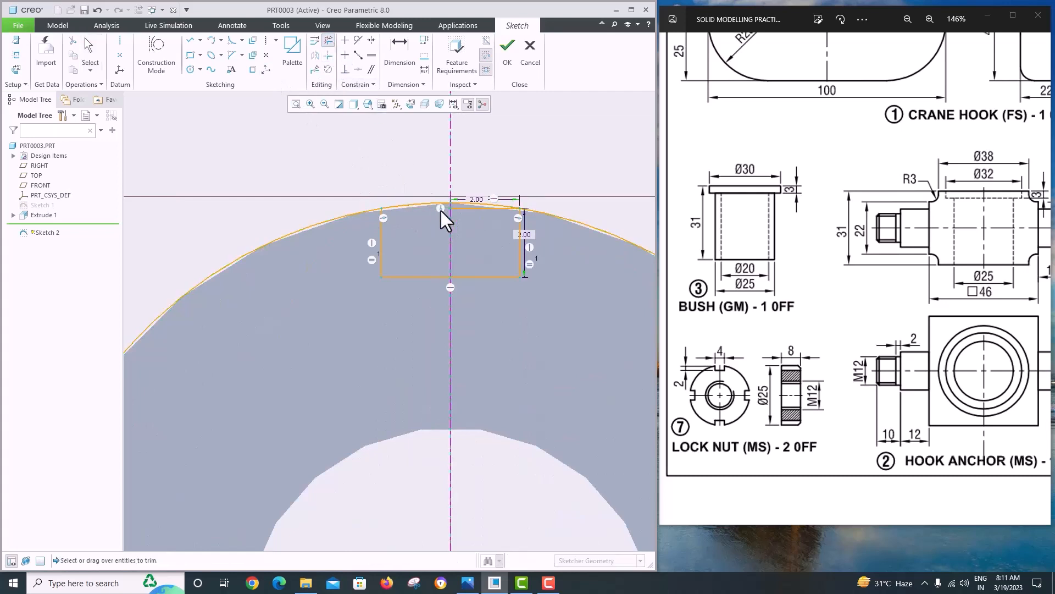
click(315, 225)
click(575, 227)
scroll(293, 271, up, 5)
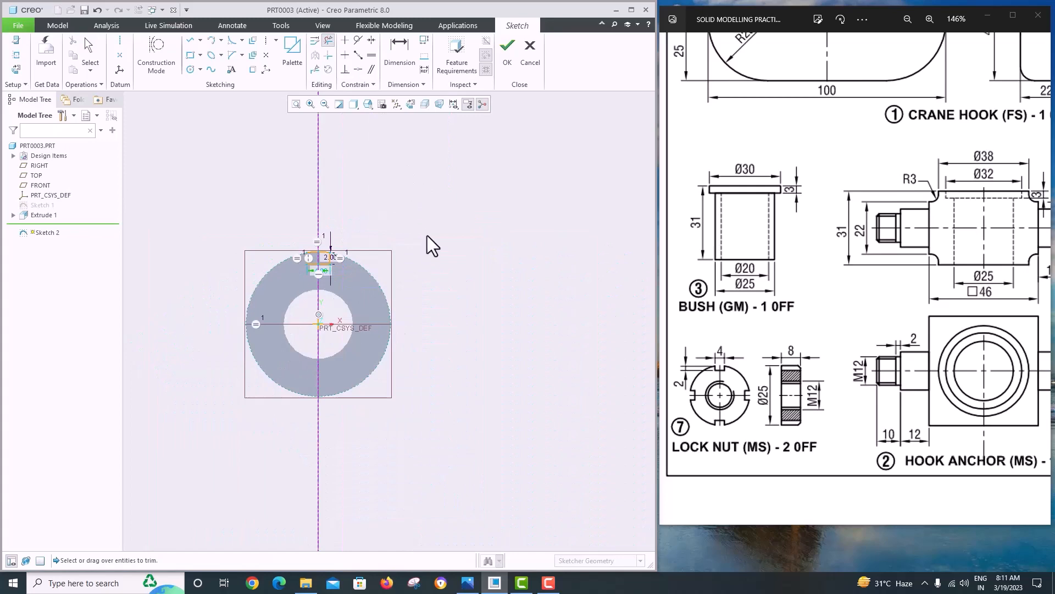
key(Escape)
scroll(291, 269, down, 10)
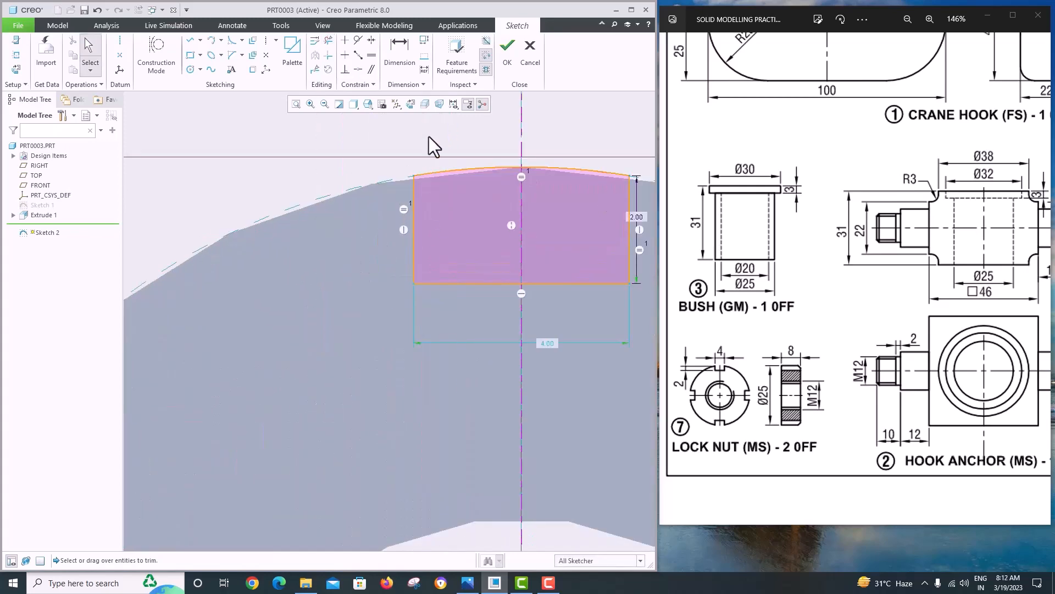
click(507, 49)
- Start a material-removing Extrude from the arc-topped slot sketch and try a symmetric depth
scroll(388, 211, up, 4)
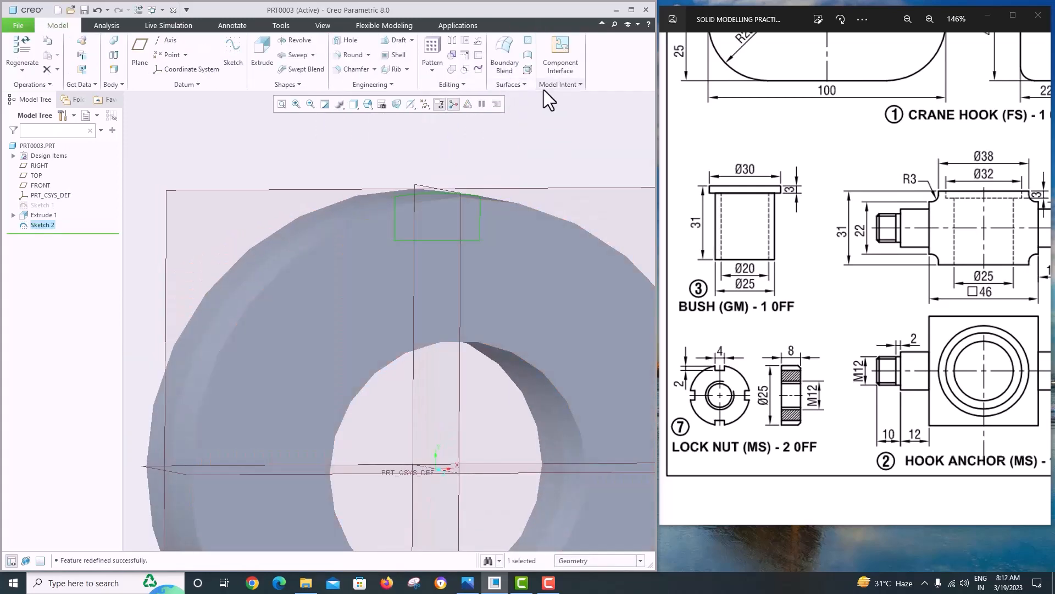
click(264, 50)
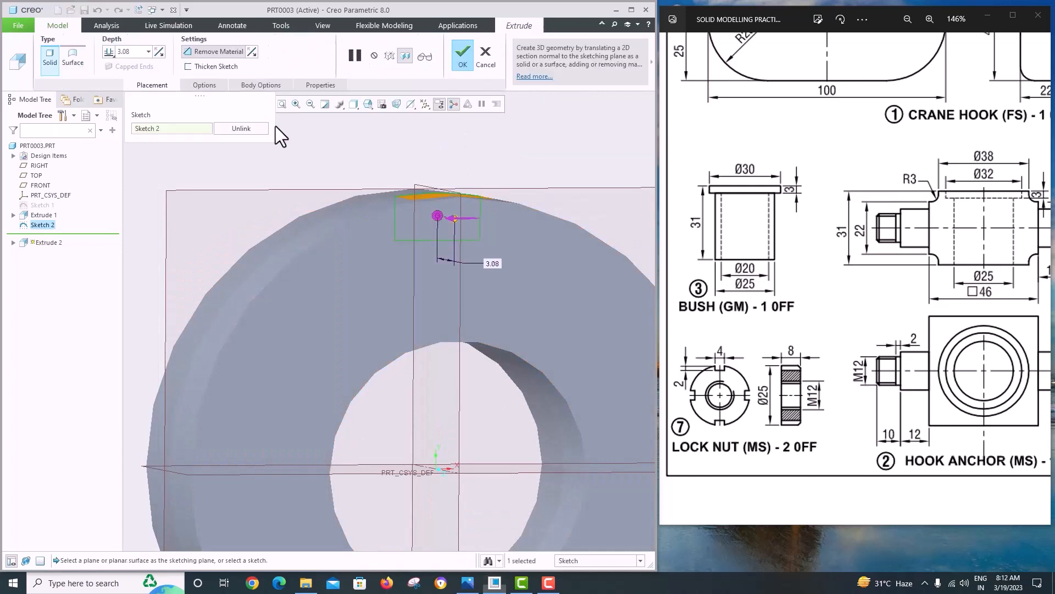
click(109, 52)
click(118, 77)
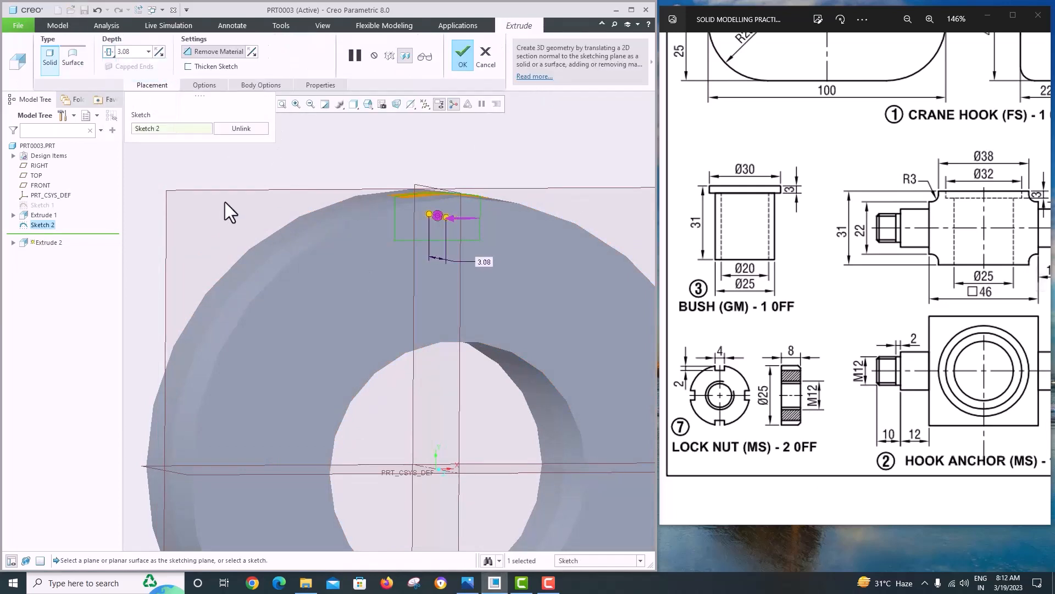
key(ctrl+d)
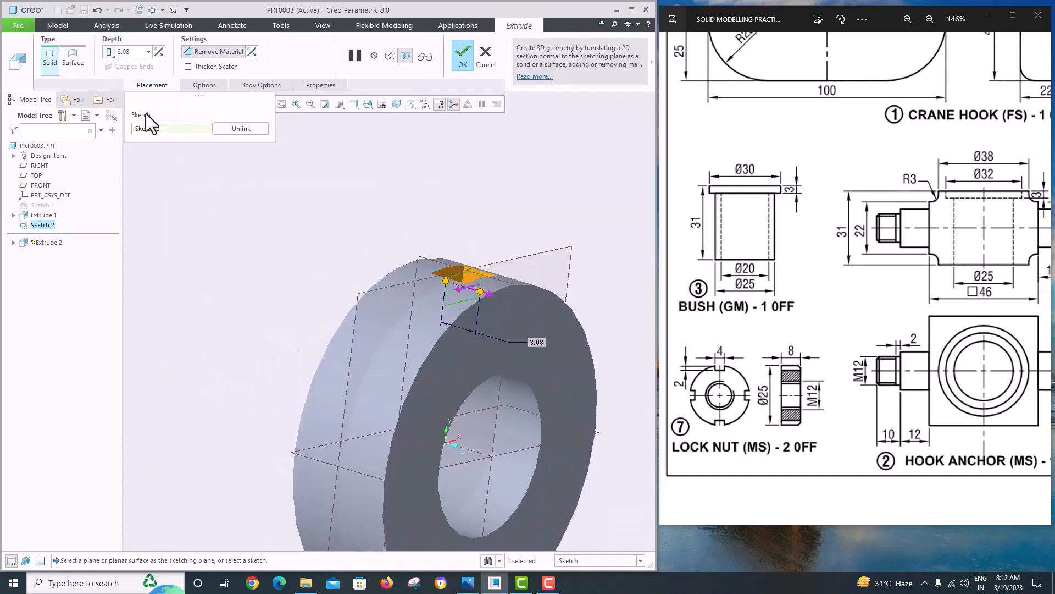
- Set the slot cut's depth to To Next on both sides and complete the cut through the ring
click(192, 83)
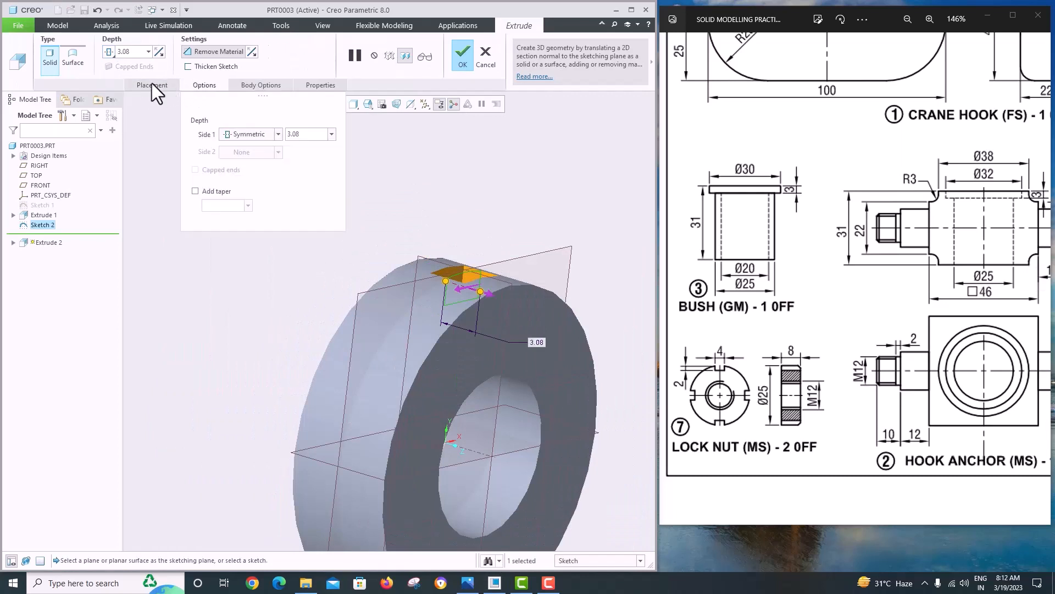
click(108, 56)
click(114, 64)
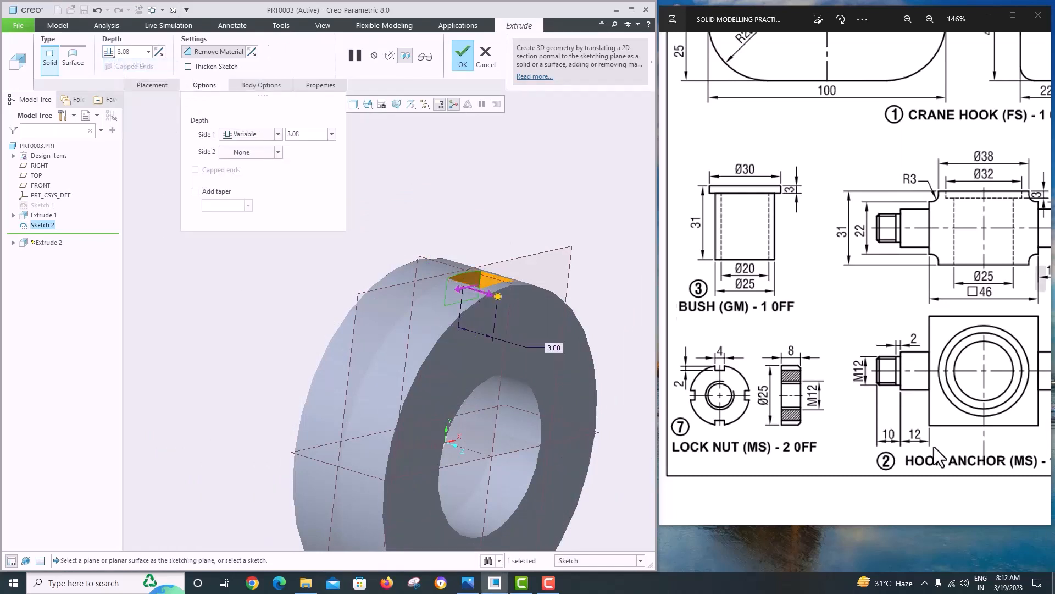
click(278, 135)
click(267, 156)
click(268, 154)
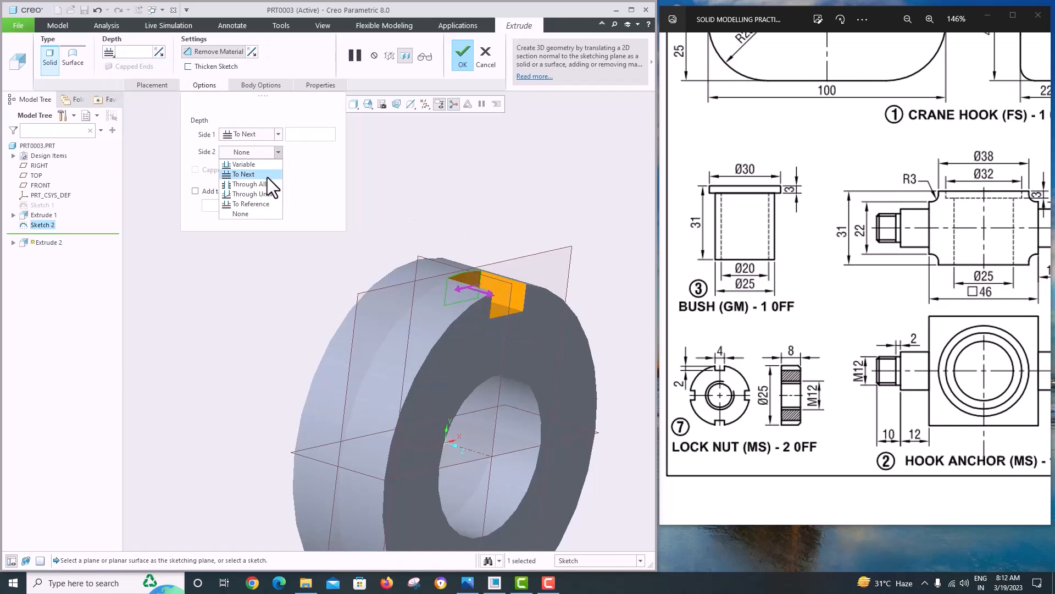
click(267, 177)
middle_click(378, 214)
- Create an axis pattern of the slot cut about the ring's centre axis with 4 members over a 360° angular extent
middle_drag(462, 152, 415, 209)
scroll(416, 209, up, 3)
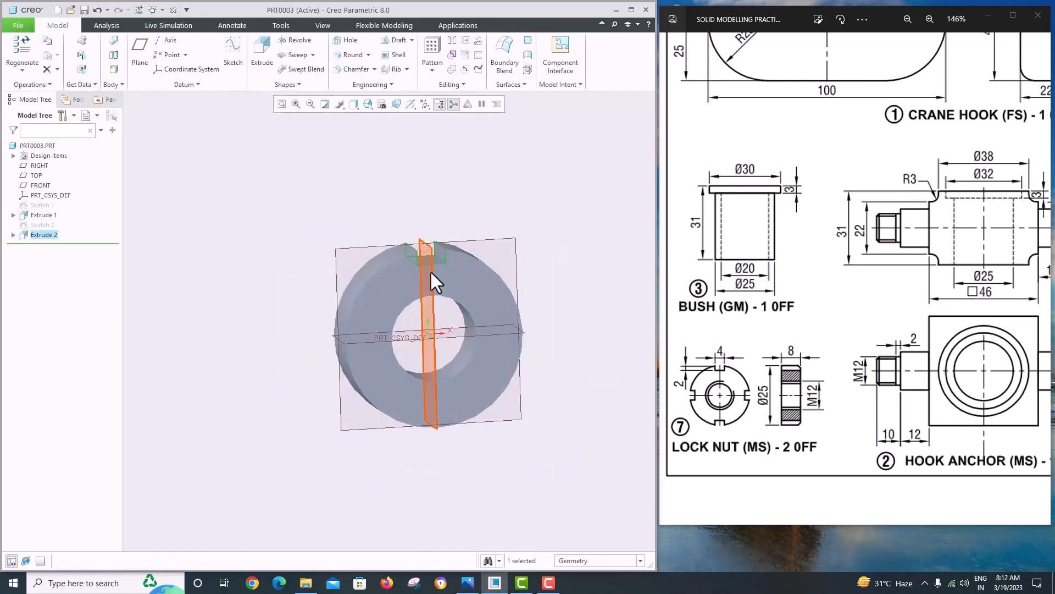
middle_drag(430, 270, 422, 266)
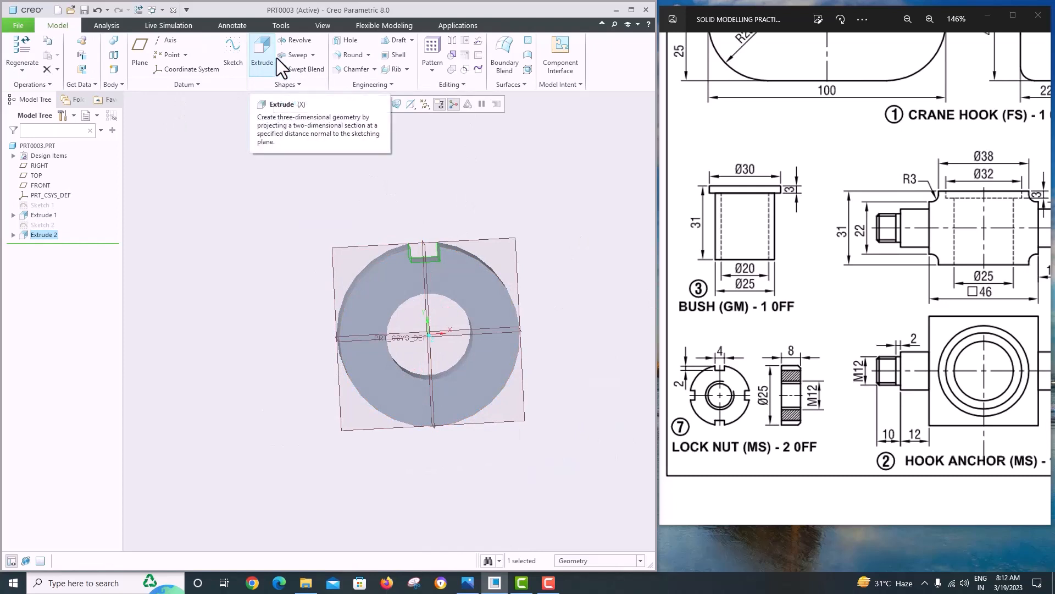
click(432, 51)
click(72, 73)
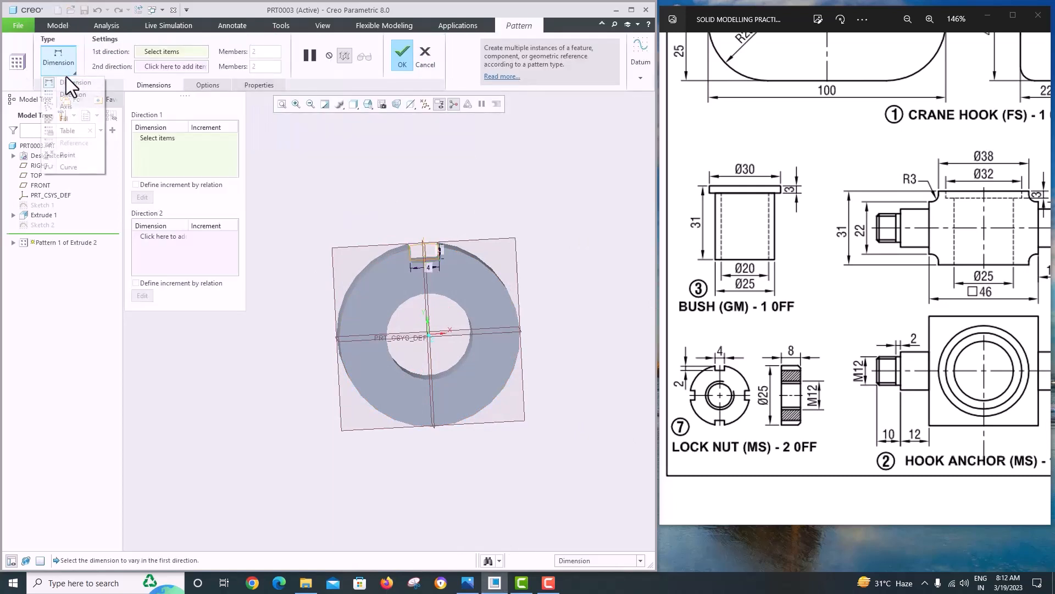
click(87, 111)
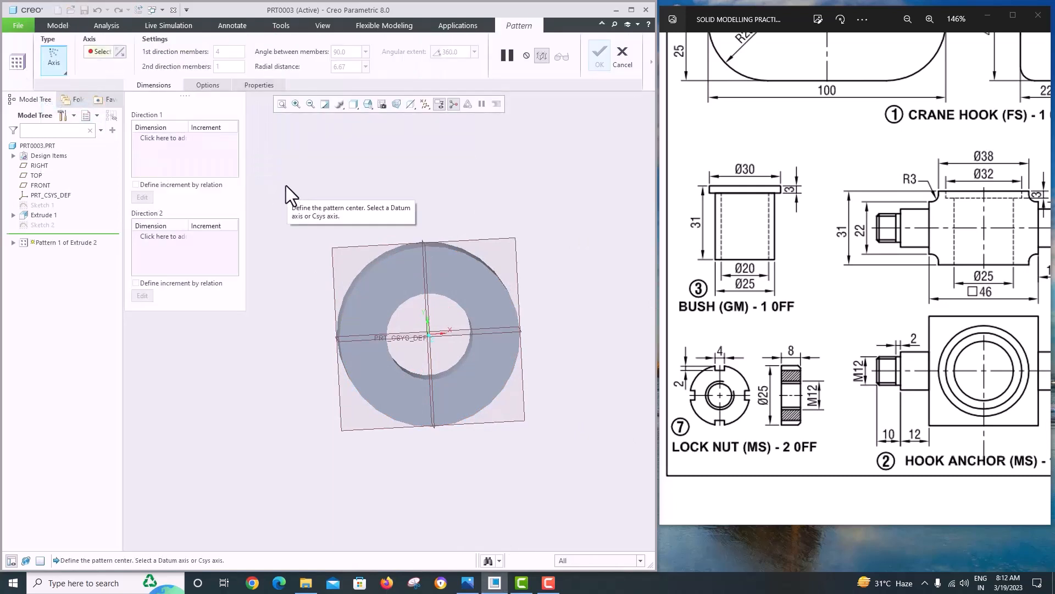
scroll(434, 339, down, 4)
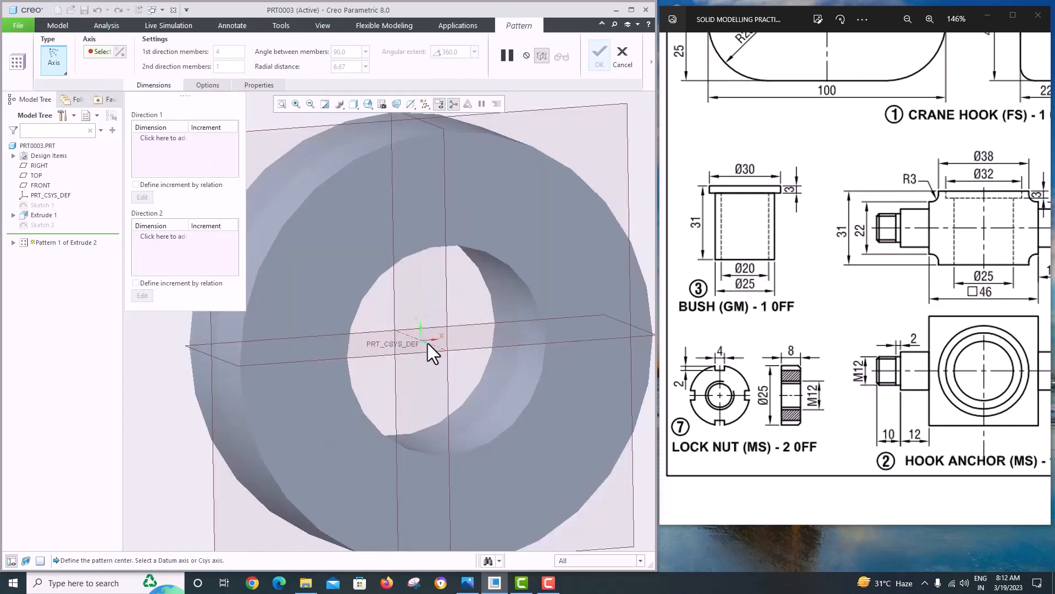
click(428, 346)
scroll(479, 292, up, 3)
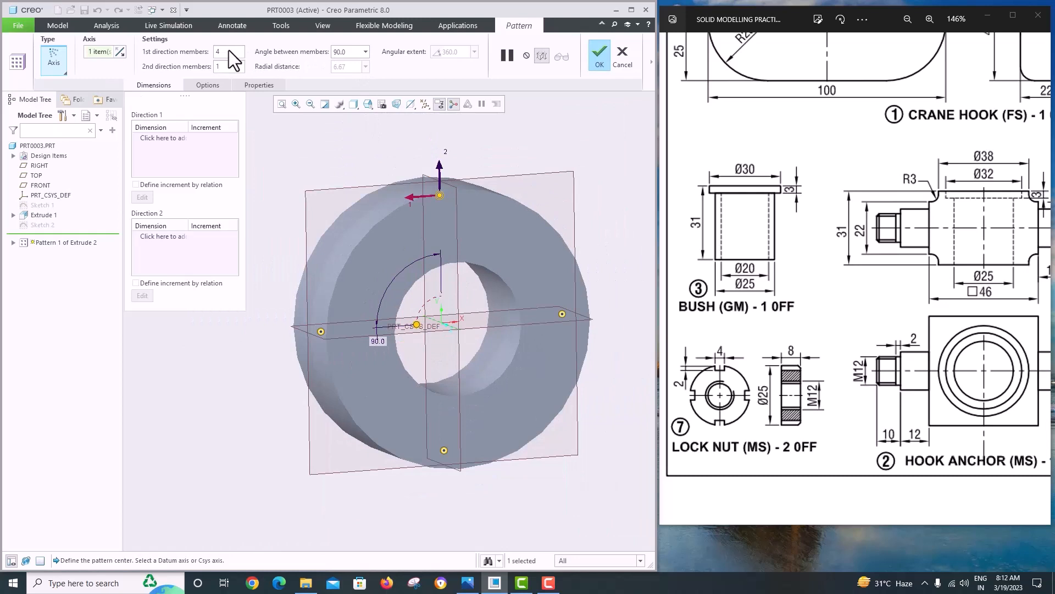
click(421, 51)
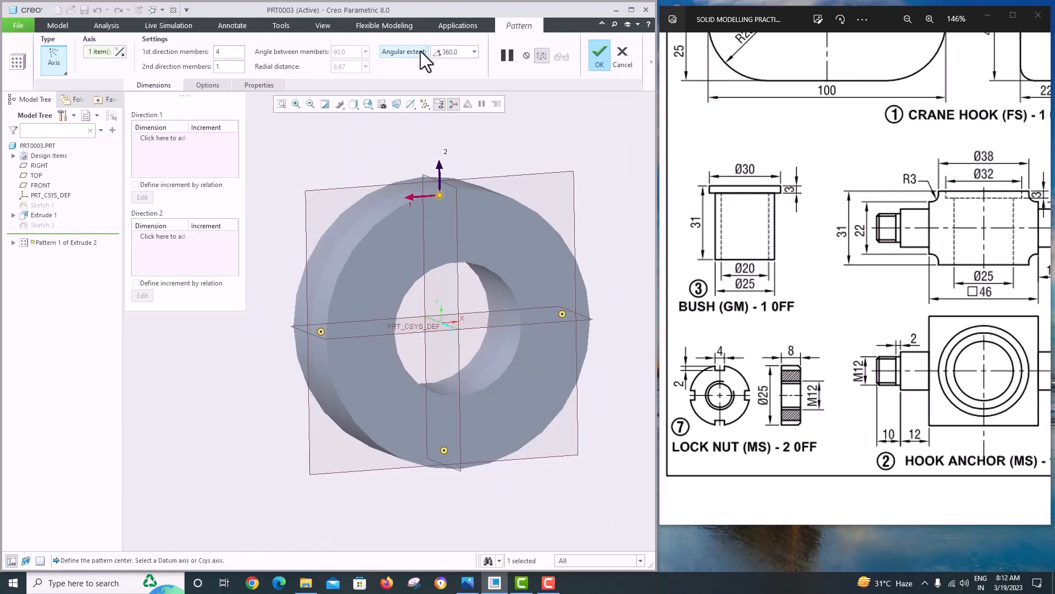
click(597, 58)
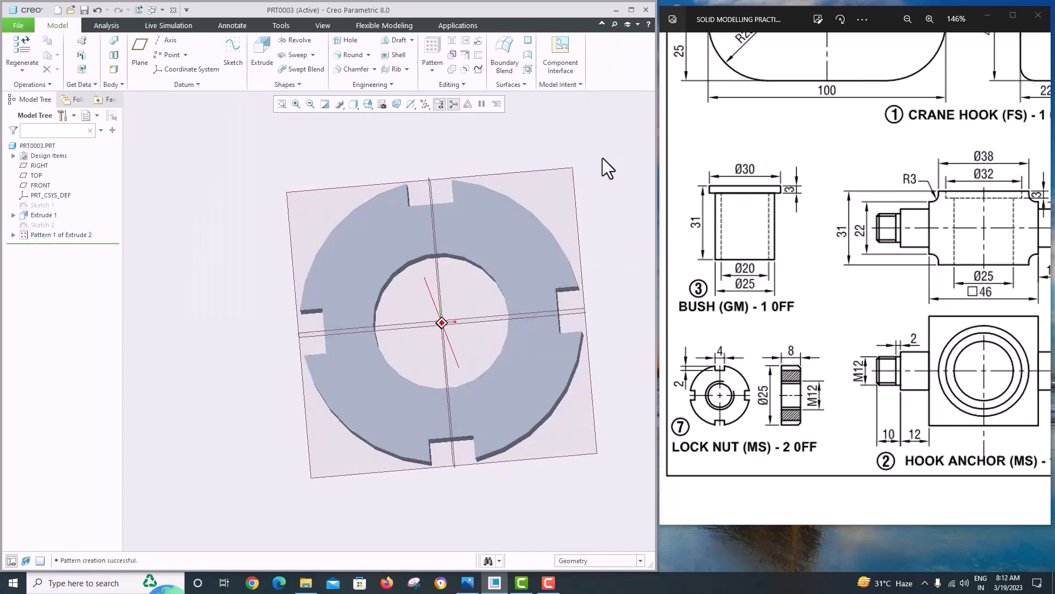
- Start a cosmetic thread on the nut's bore surface, beginning at the slotted ring's flat front face
middle_drag(490, 262, 476, 239)
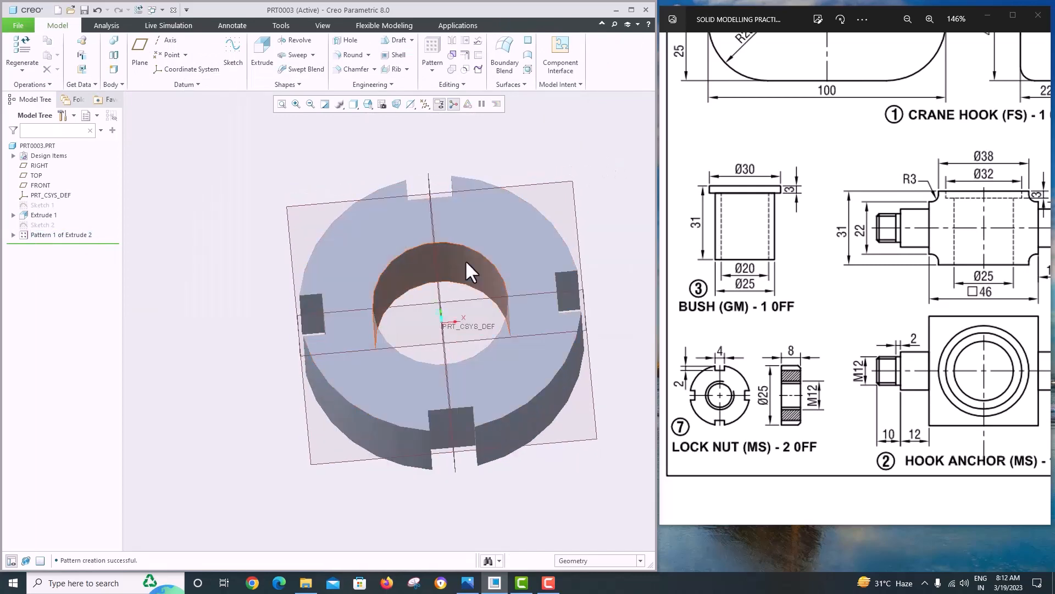
click(365, 85)
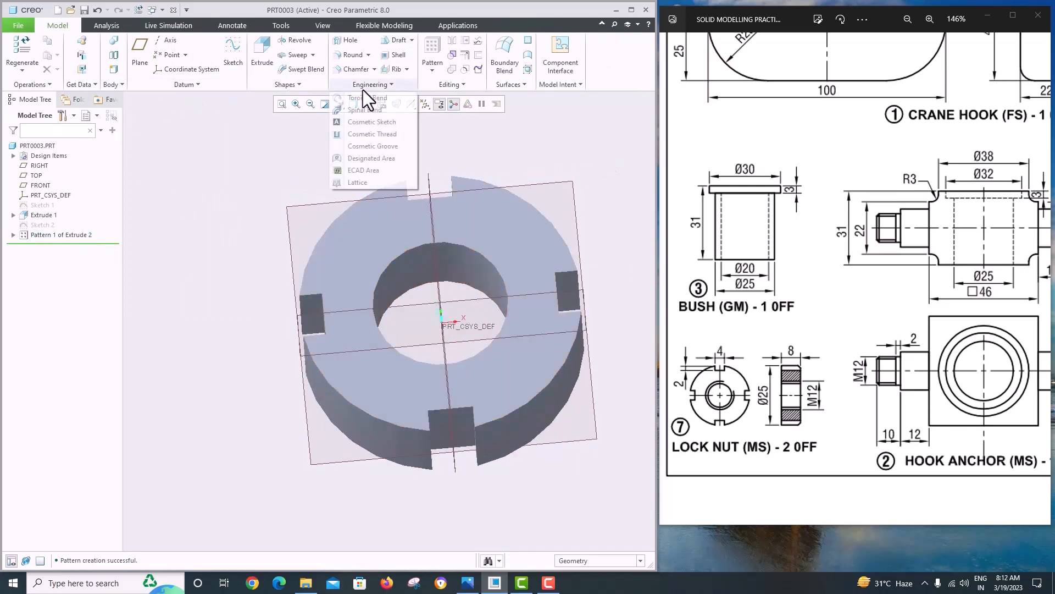
click(398, 134)
click(446, 251)
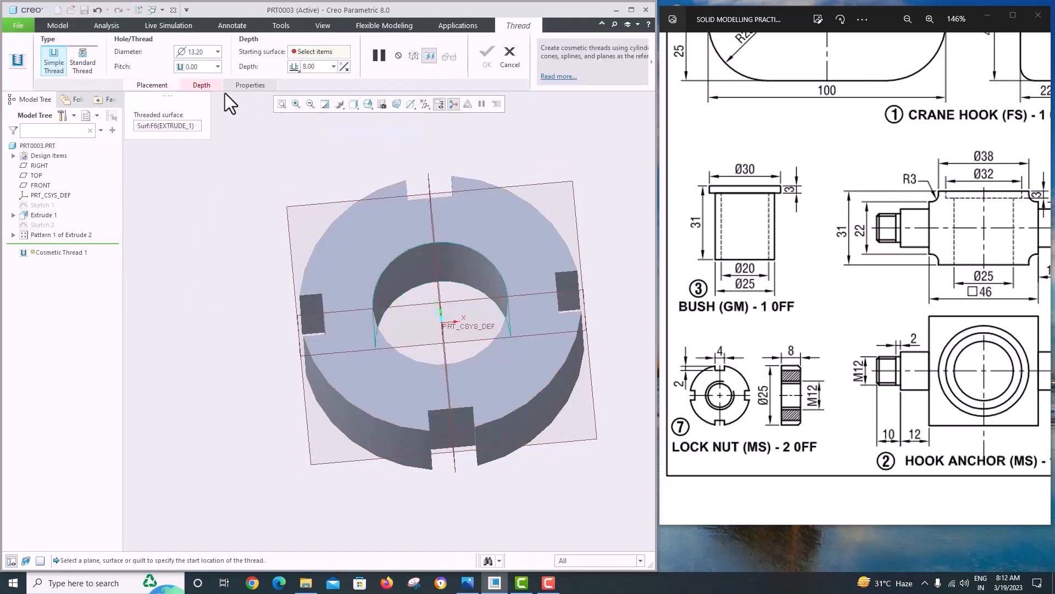
click(203, 86)
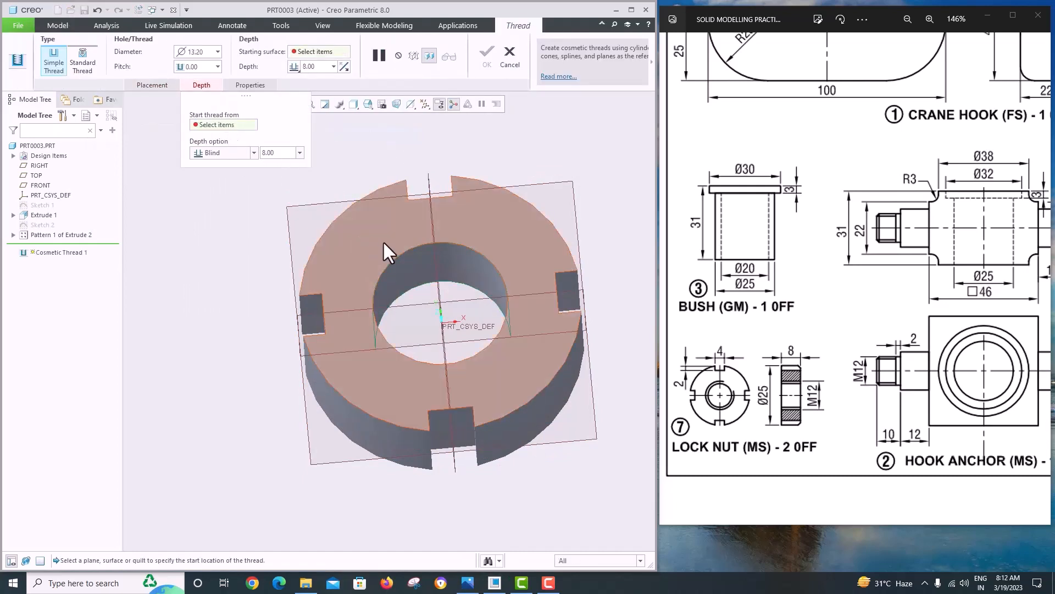
click(453, 227)
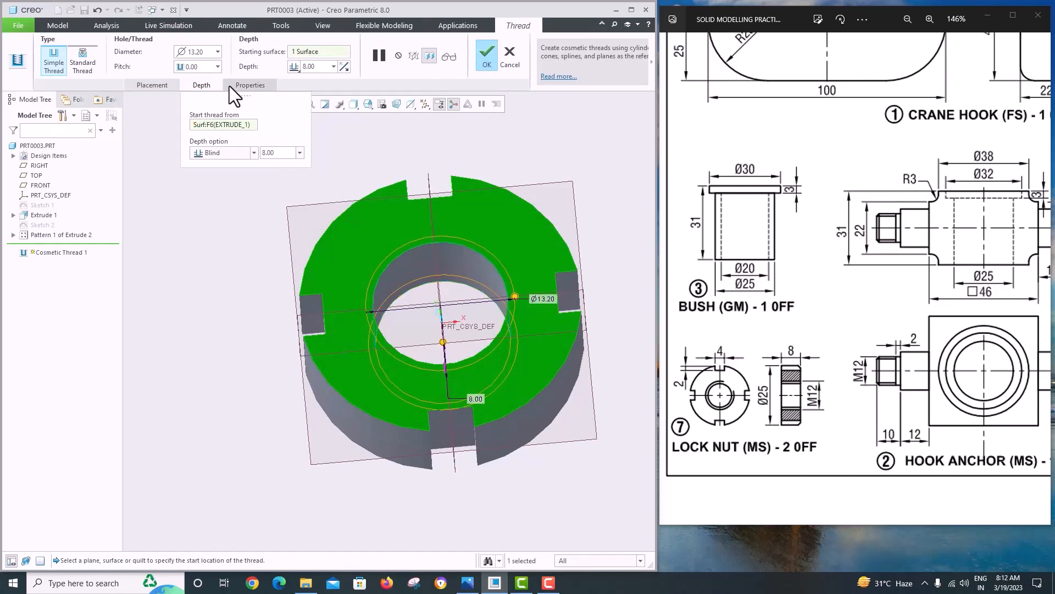
- Make the bore's cosmetic thread a standard ISO M13x1 thread with 8 mm depth and complete it
click(88, 64)
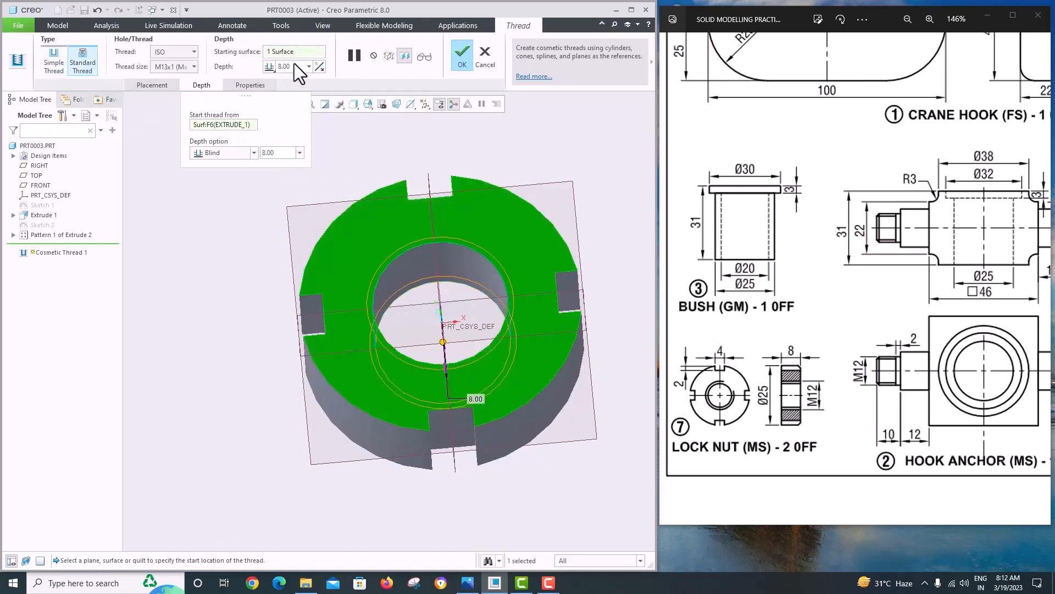
click(187, 66)
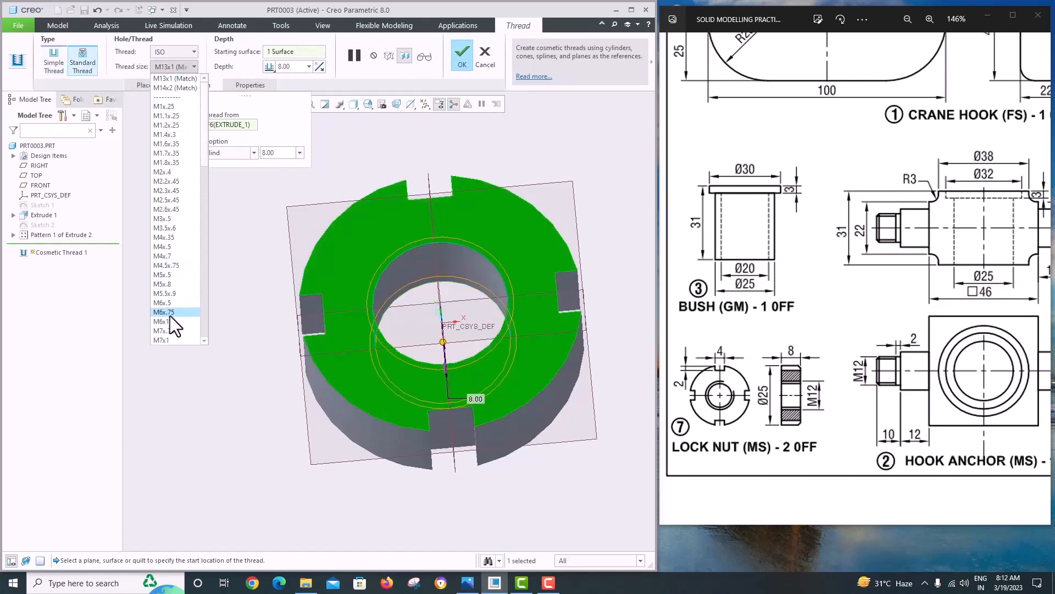
click(183, 407)
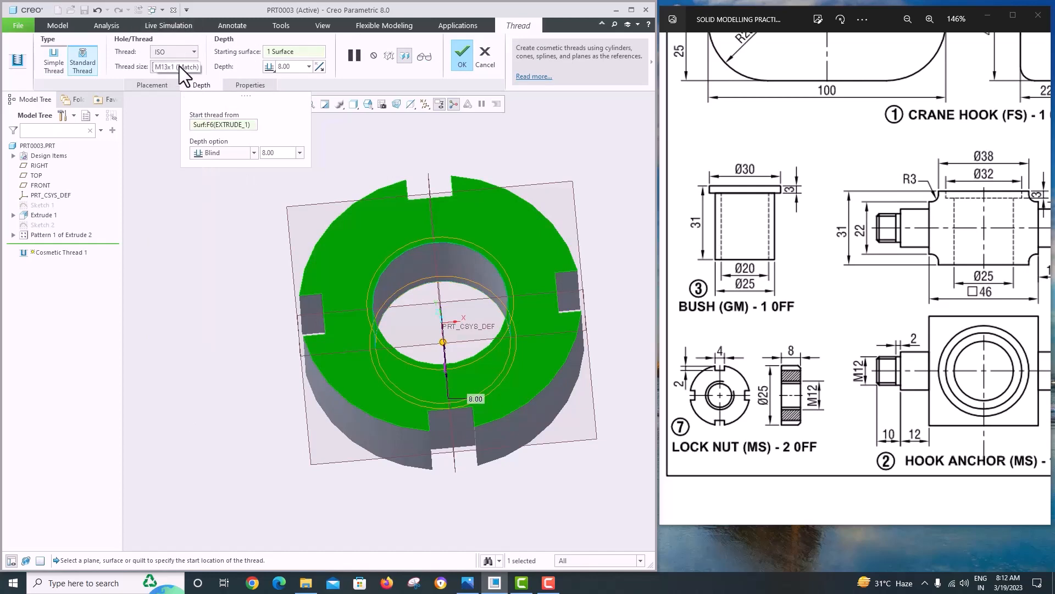
click(462, 55)
middle_drag(421, 148, 424, 180)
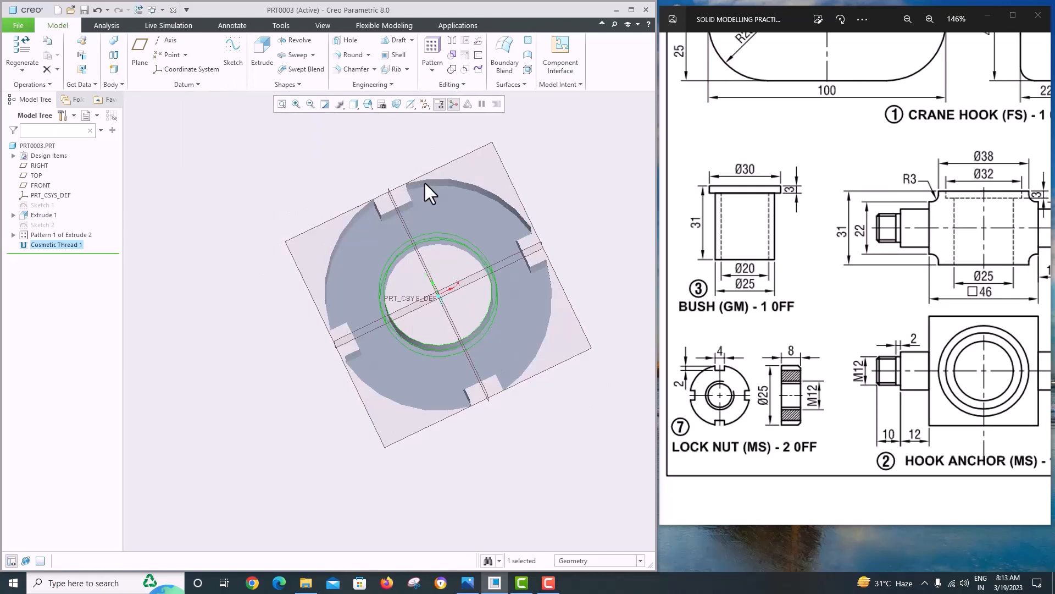
middle_drag(294, 285, 212, 206)
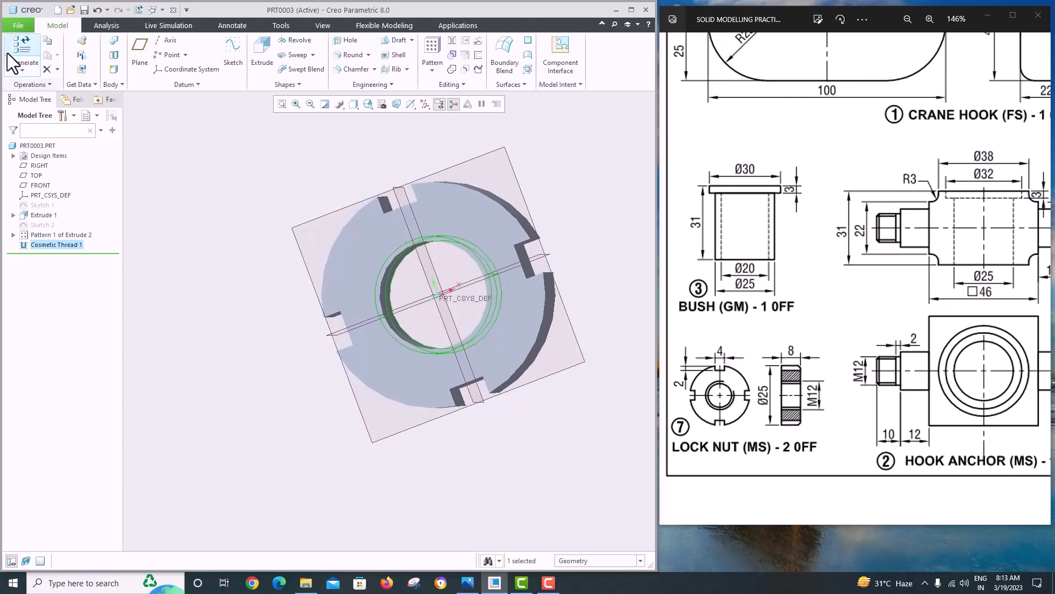
- Save a copy of the nut part as 7_lock_nut in the crane_hook folder and close the original part
click(17, 26)
mouse_move(41, 110)
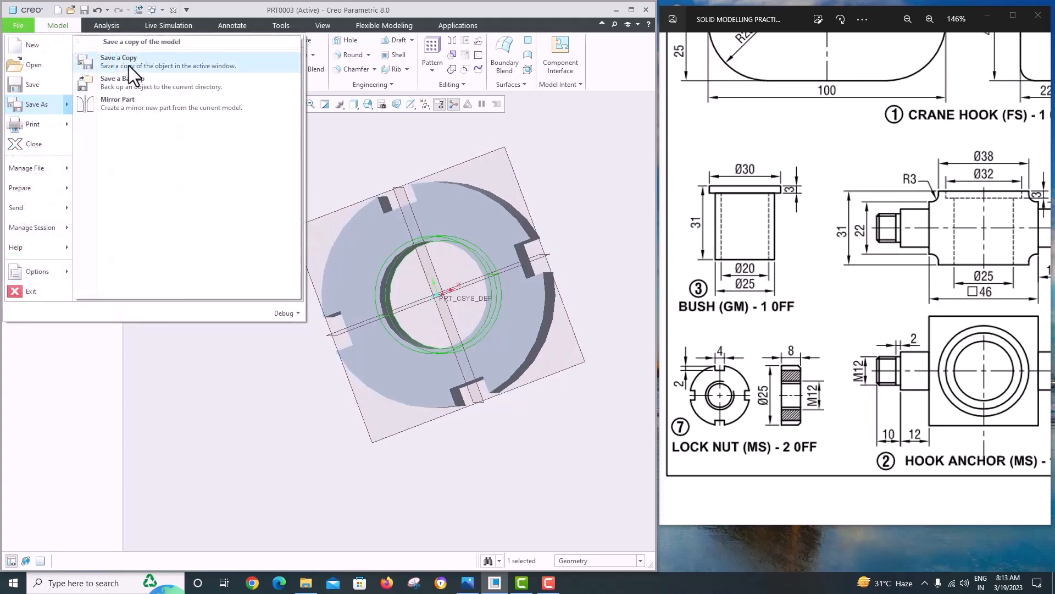
click(128, 65)
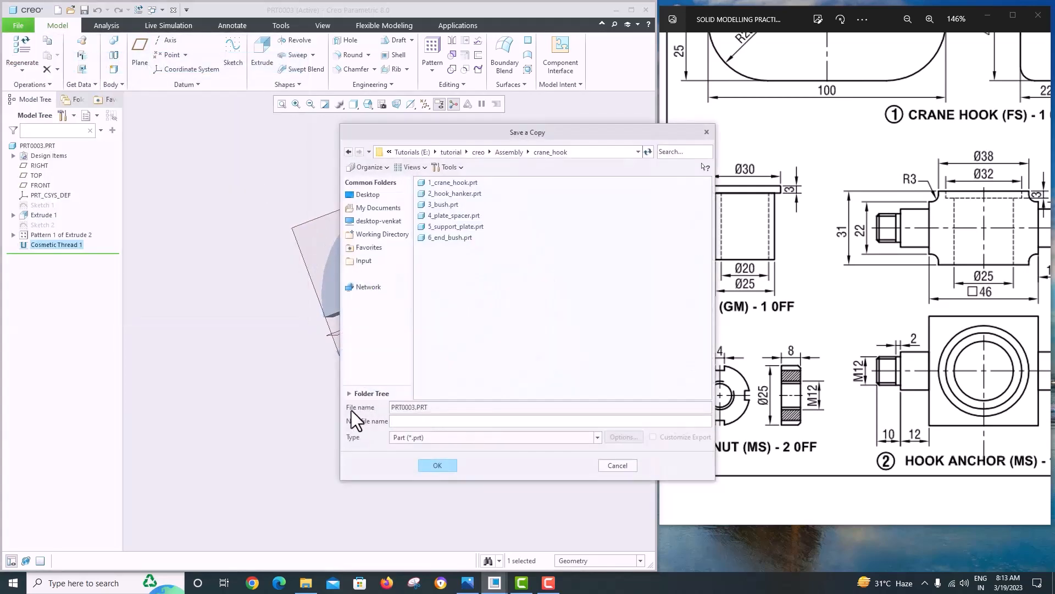
text(7_)
drag(542, 132, 373, 90)
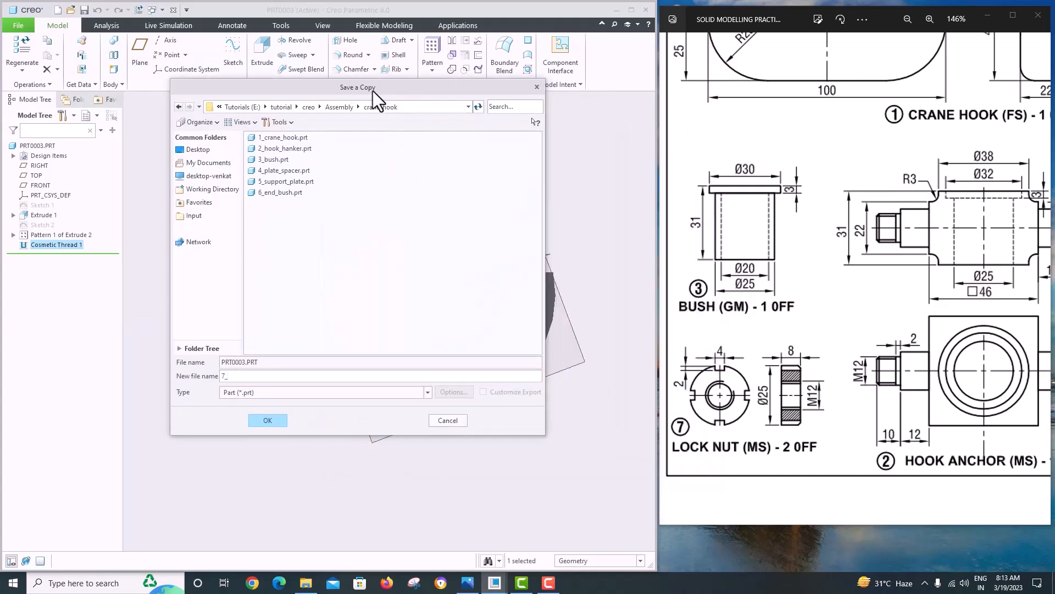
text(lock_nut)
key(Return)
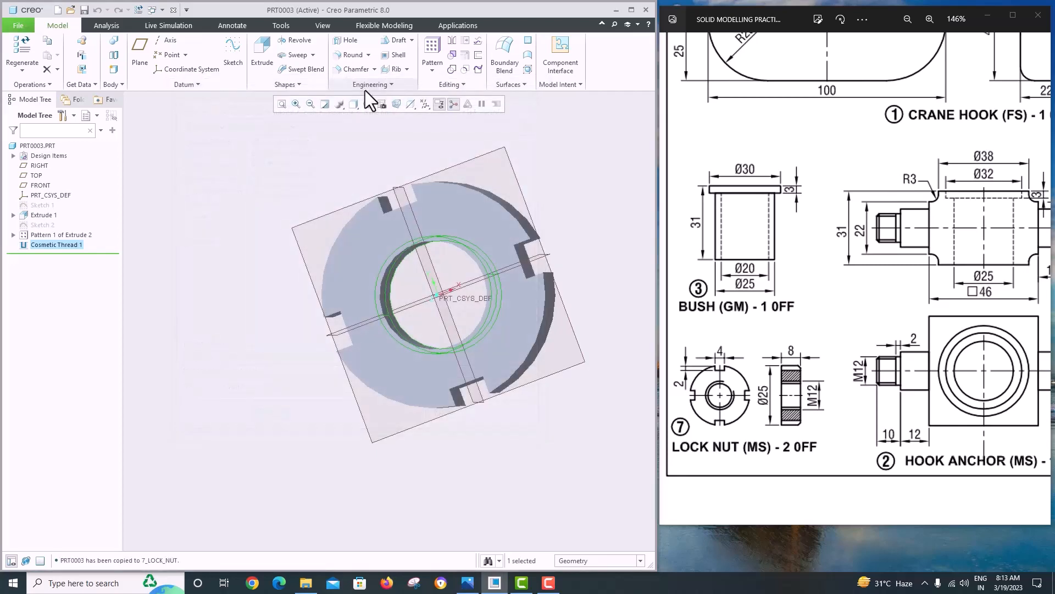
click(19, 26)
click(48, 139)
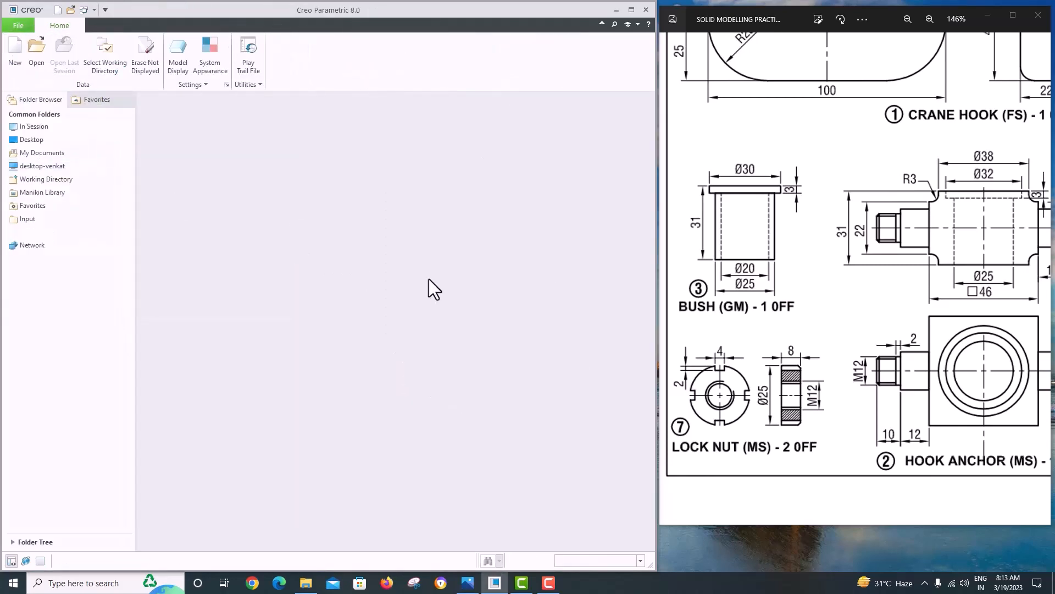
- Check the part 8 lock nut in the reference drawing and open 7_lock_nut.prt from the crane_hook folder
scroll(819, 329, down, 5)
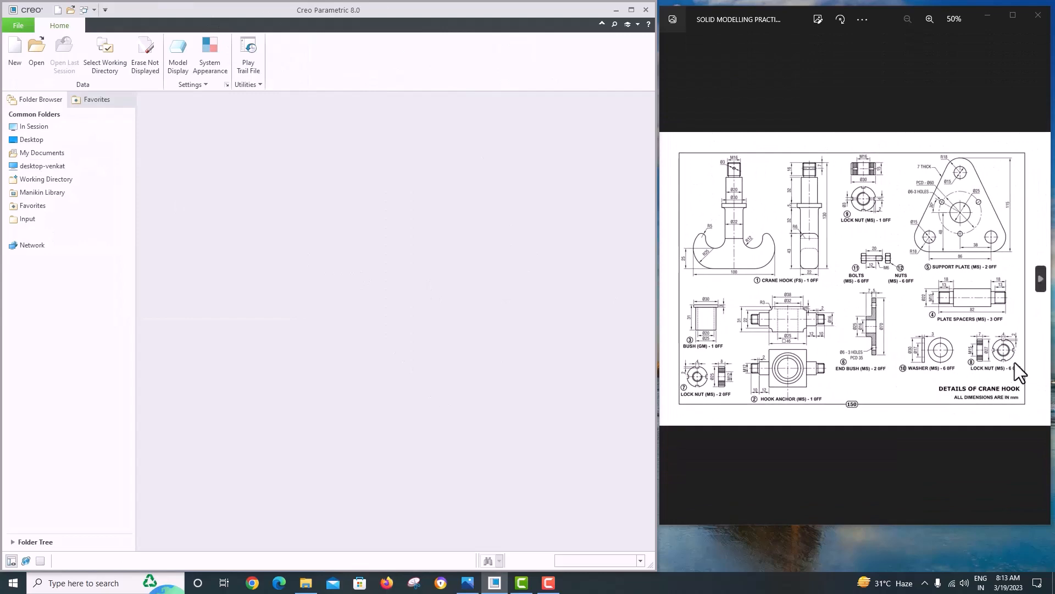
key(Right)
click(669, 278)
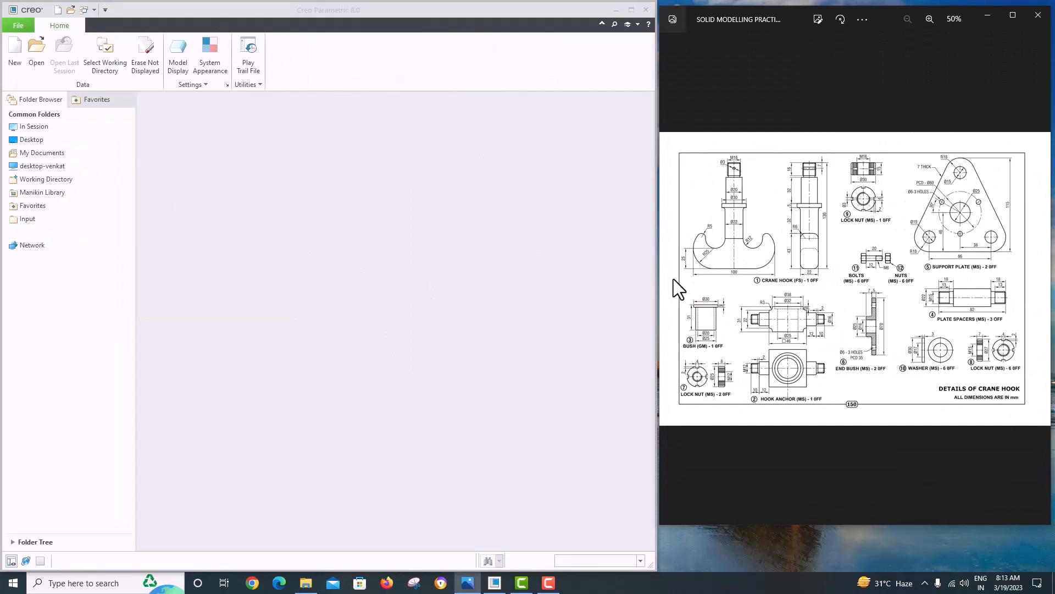
scroll(983, 360, up, 6)
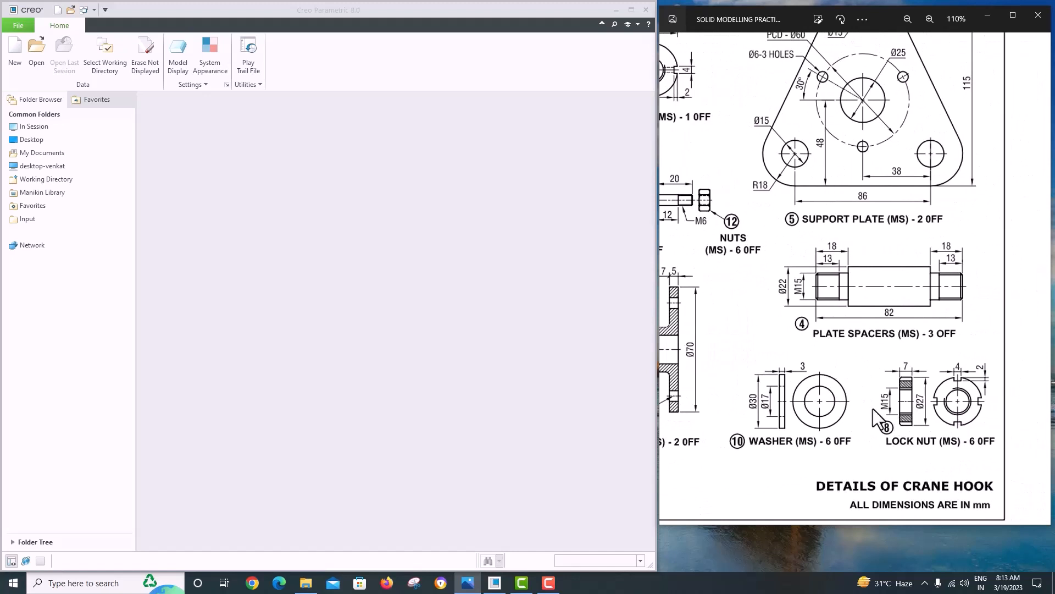
click(38, 67)
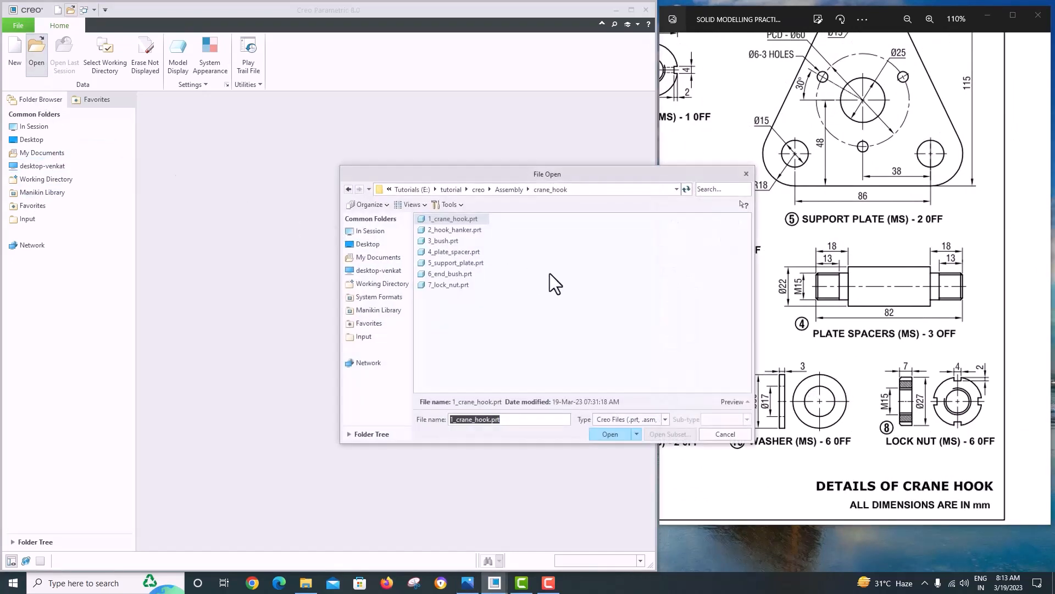
click(449, 285)
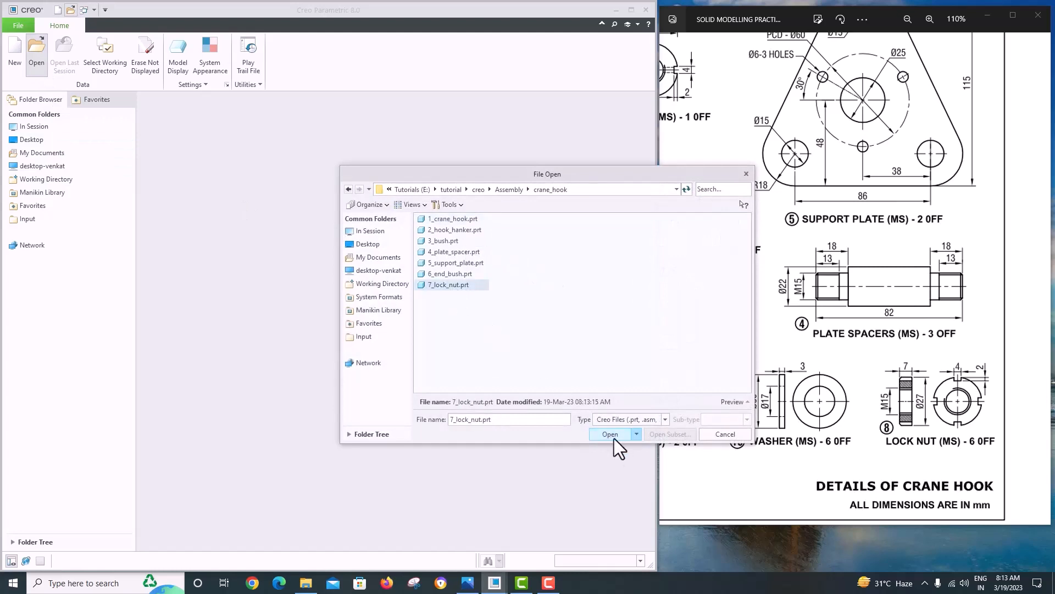
click(610, 435)
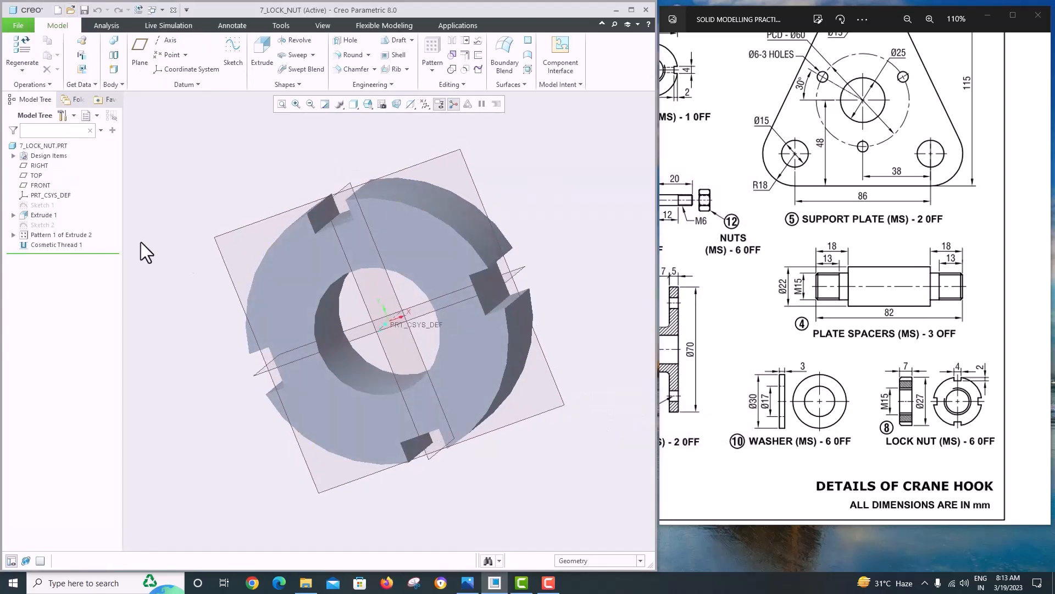
- Edit the ring's base sketch, setting the outer diameter to 27 mm and the bore diameter to 15 mm
click(50, 204)
click(71, 136)
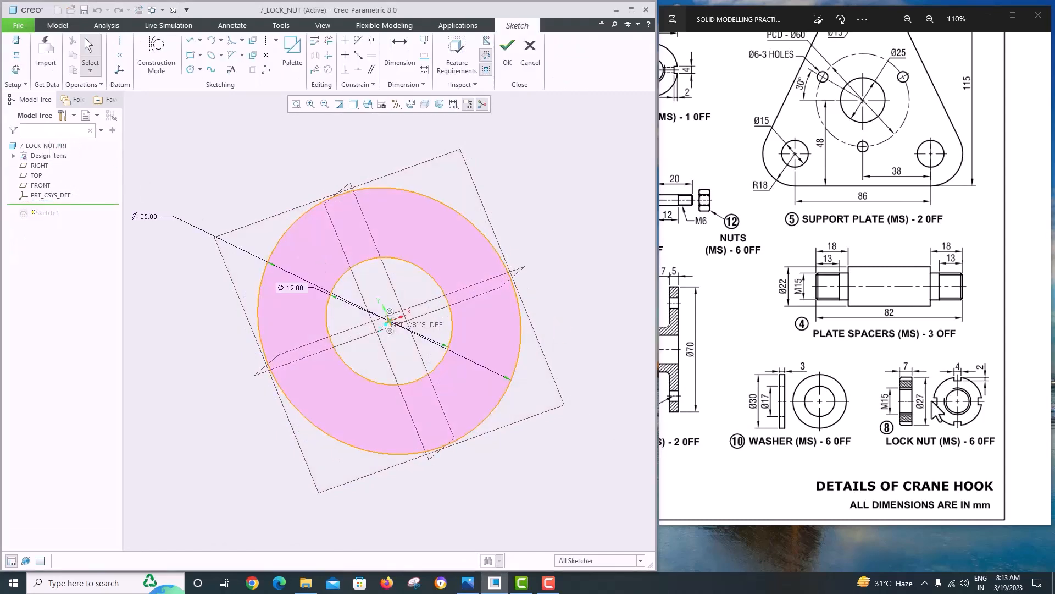
click(410, 104)
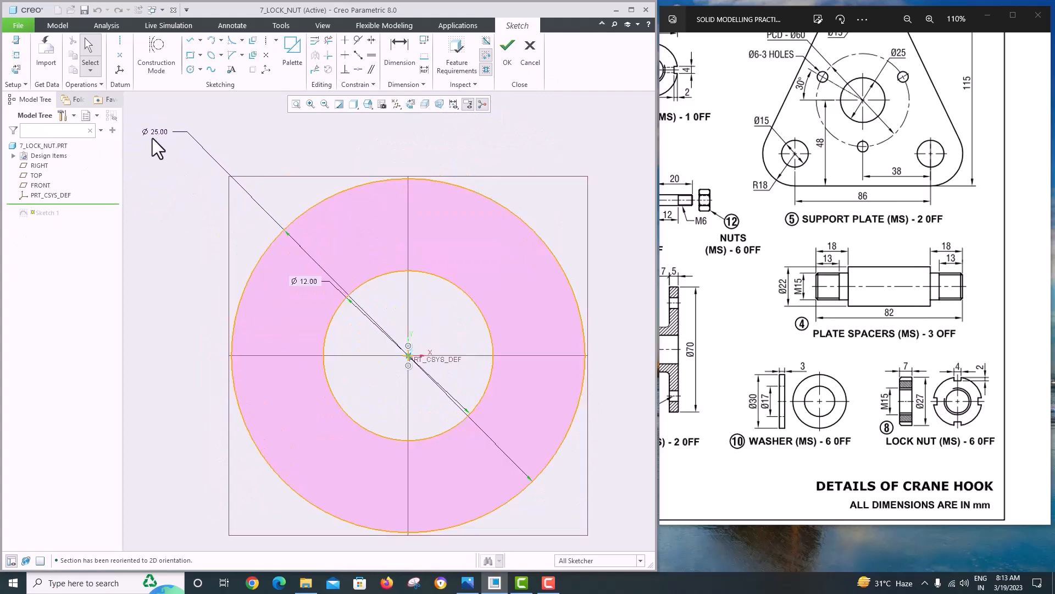
double_click(155, 132)
text(2)
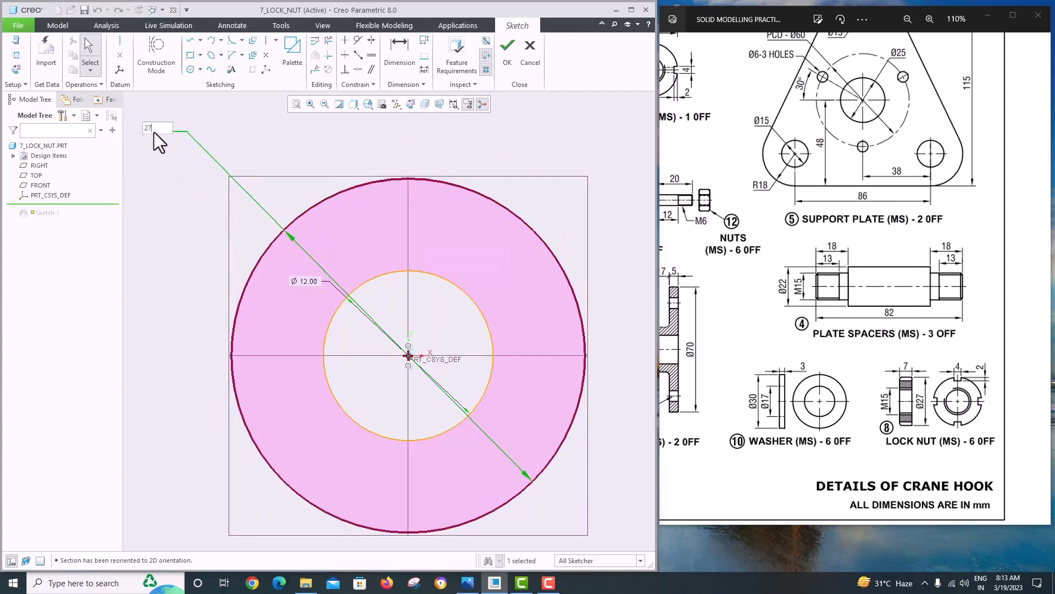
text(7)
key(Return)
click(304, 281)
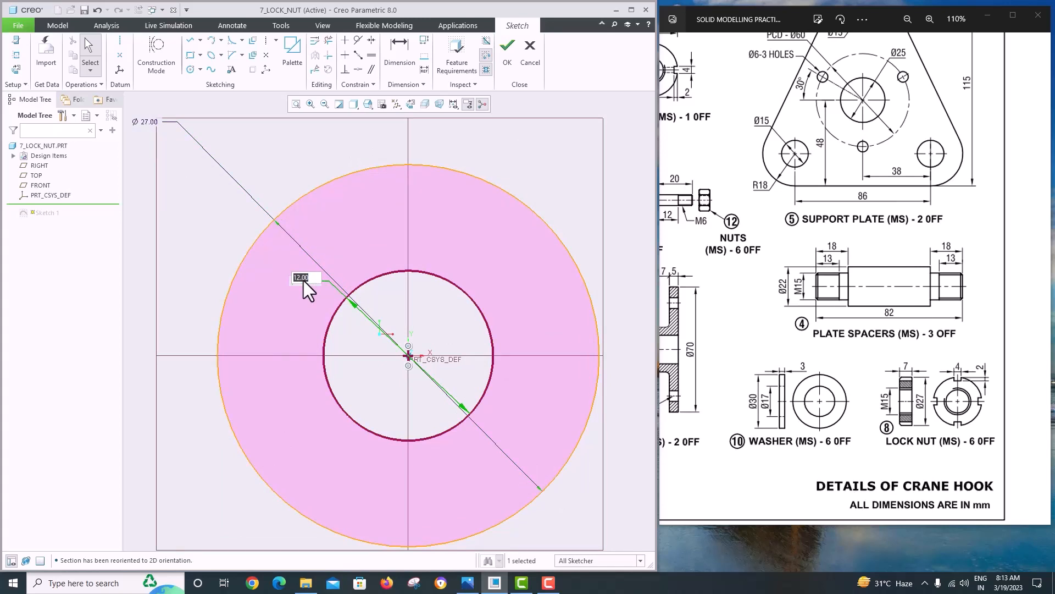
text(15)
key(Return)
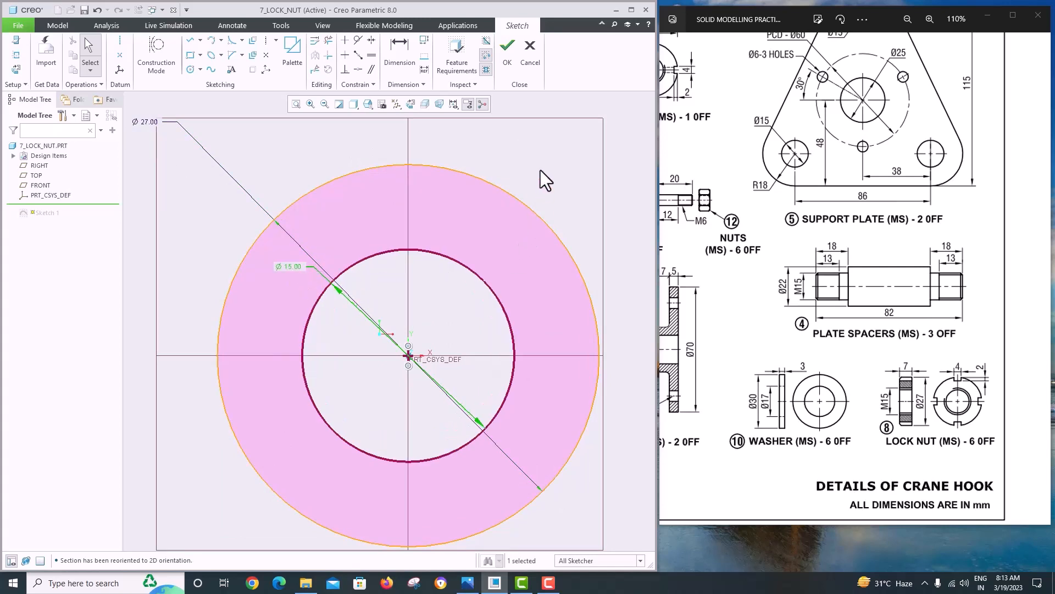
click(509, 62)
- Redefine the ring's base extrusion with a depth of 7 mm
click(52, 214)
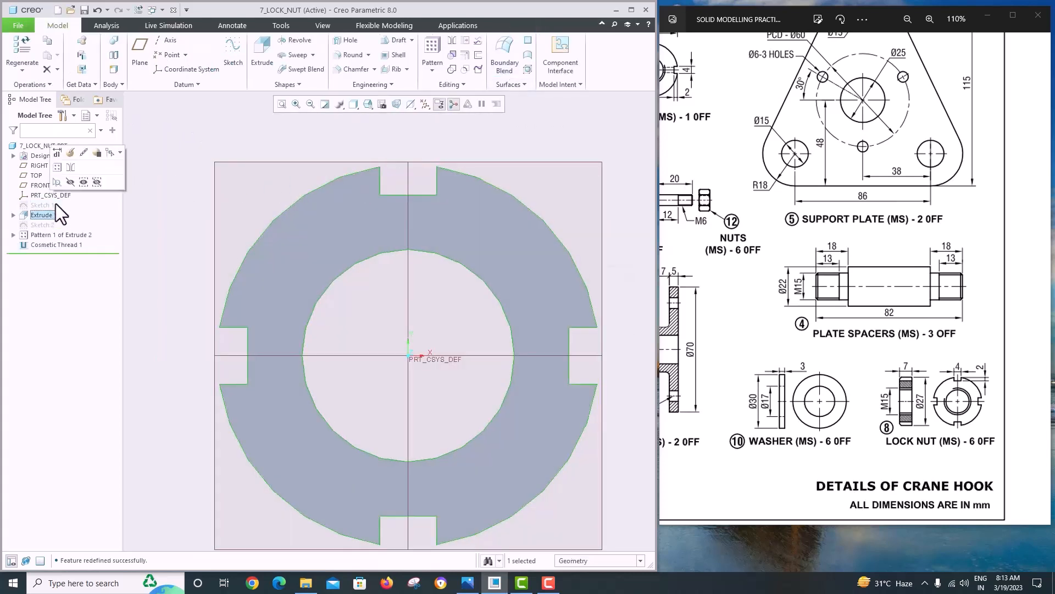
click(71, 152)
double_click(133, 51)
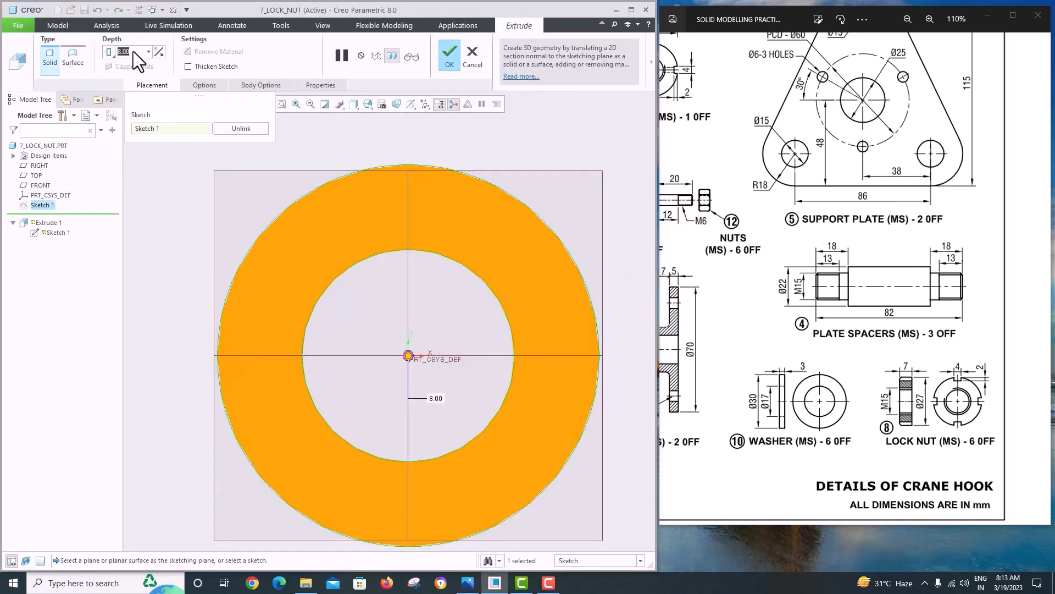
text(7)
key(Return)
click(449, 55)
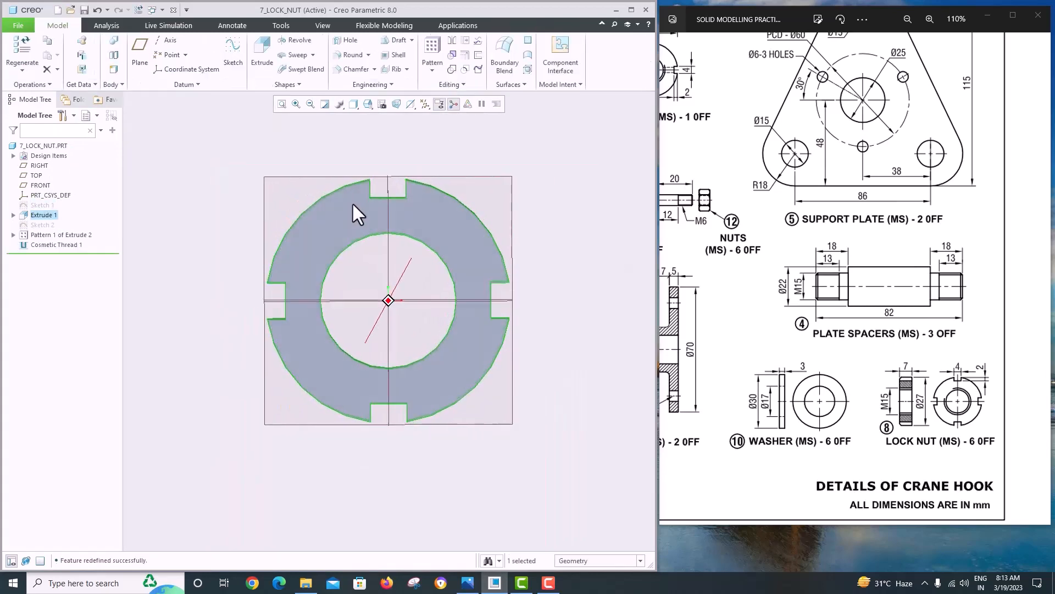
middle_drag(353, 205, 349, 204)
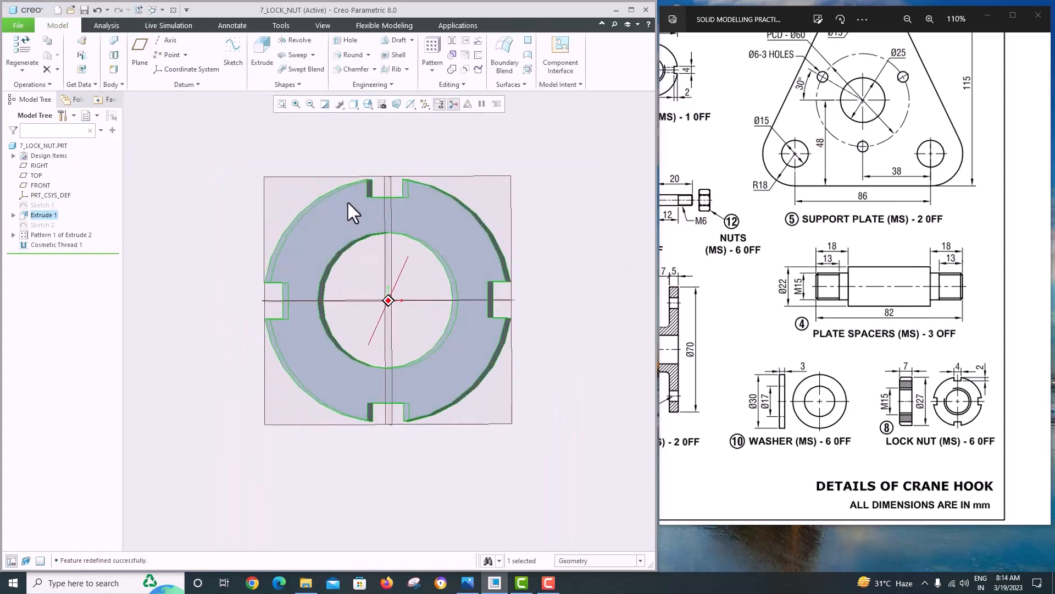
- Save a copy of the modified nut as 8_lock_nut in the crane_hook folder
click(14, 26)
mouse_move(39, 104)
click(141, 63)
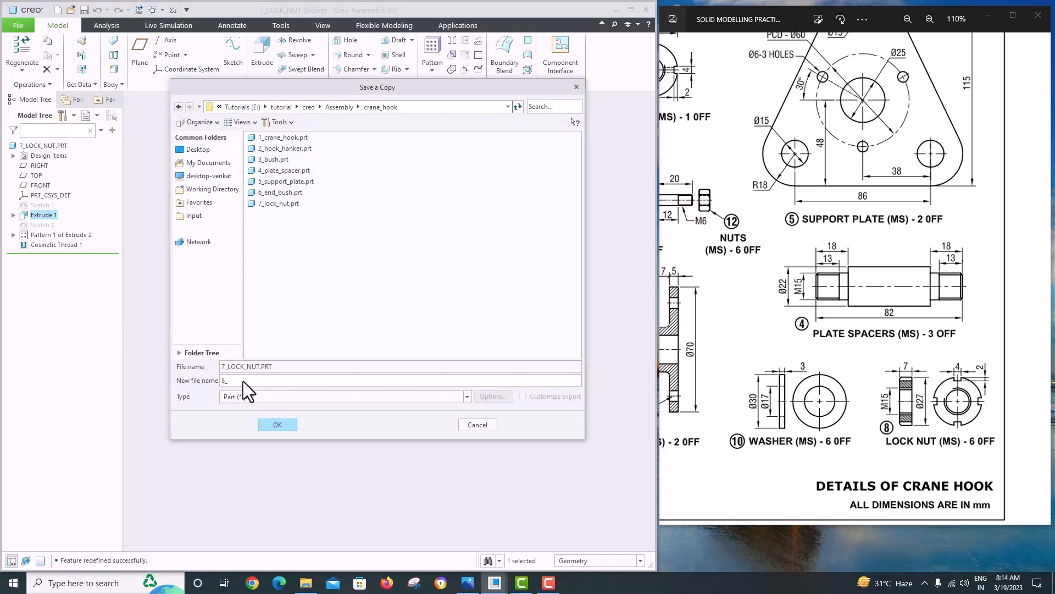
text(8_lock_nut)
key(Return)
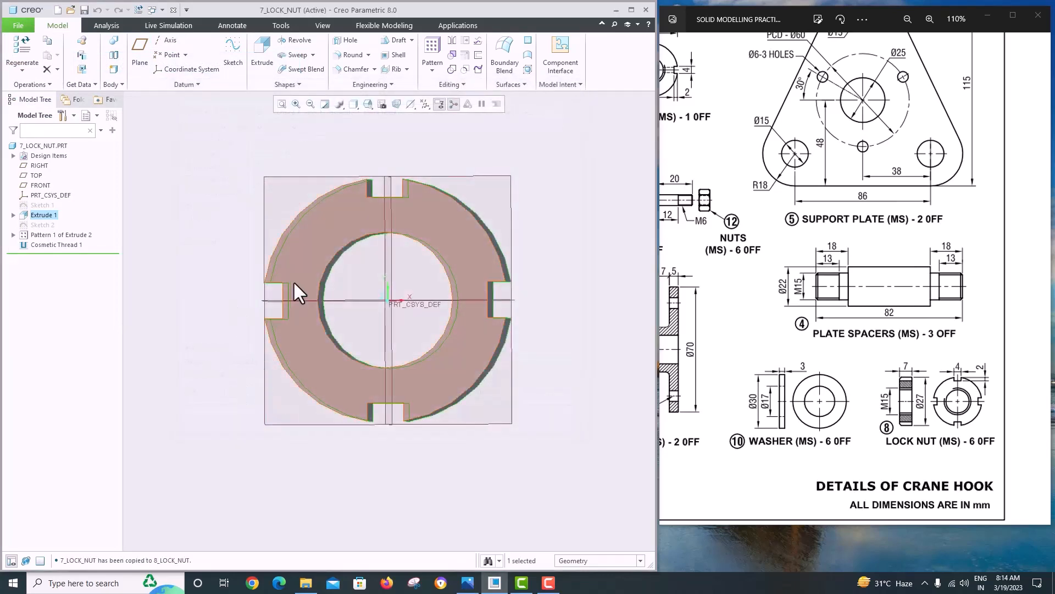
middle_drag(292, 280, 452, 256)
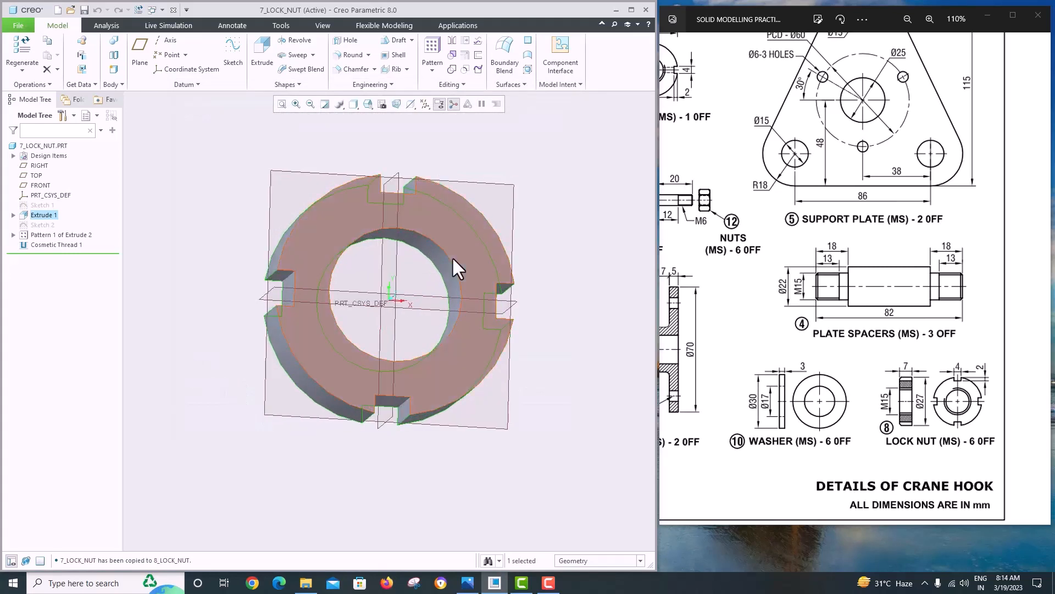
click(57, 244)
click(83, 182)
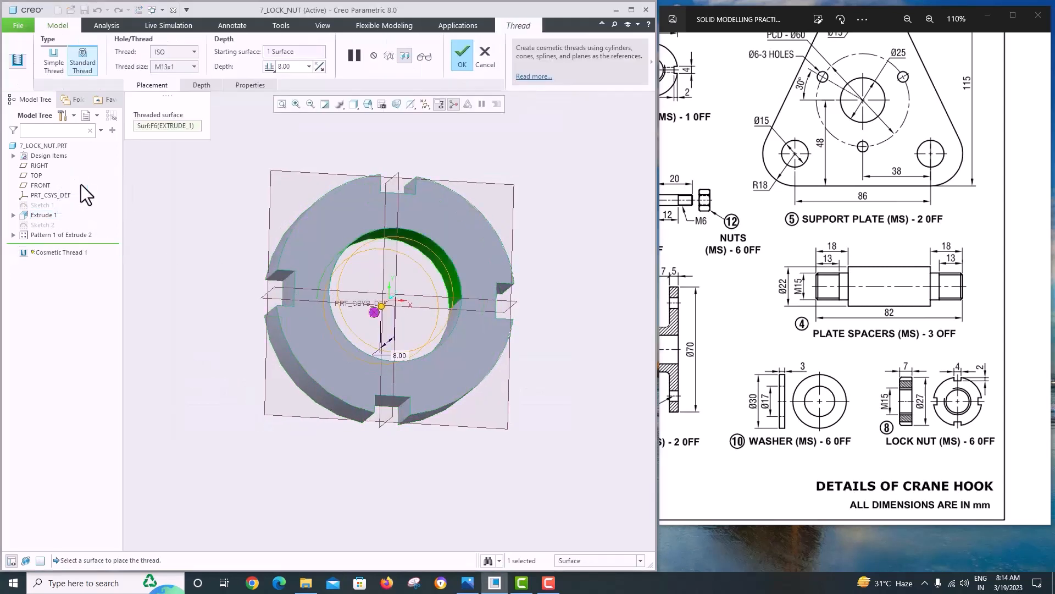
middle_drag(392, 255, 447, 249)
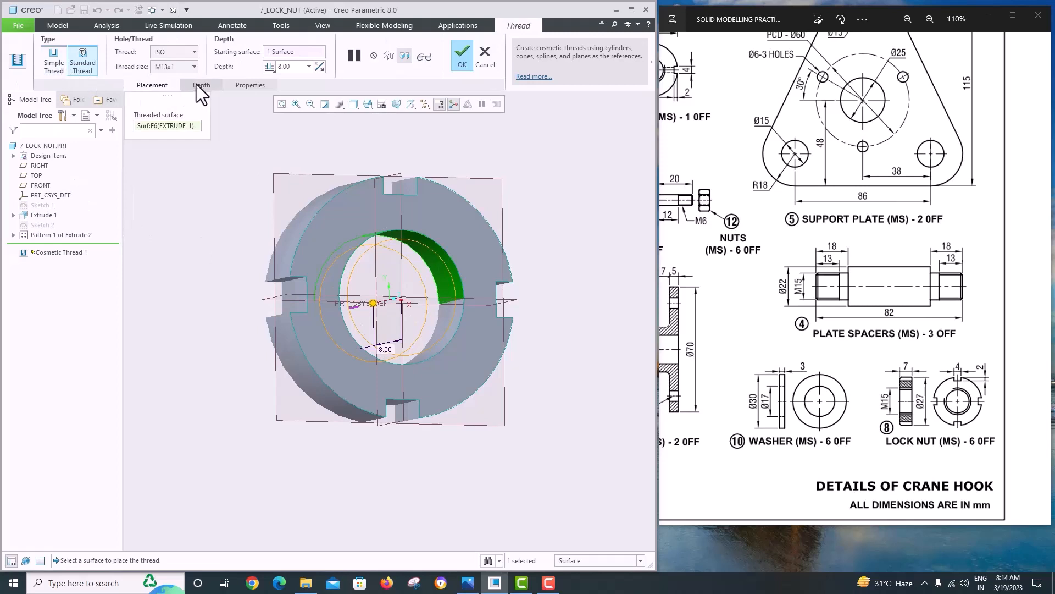
click(472, 64)
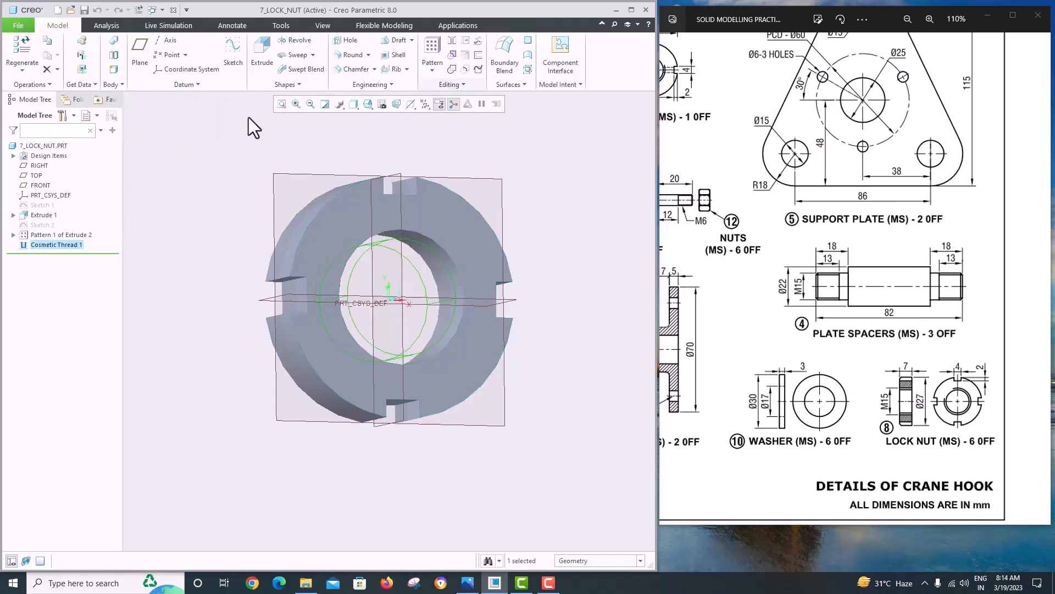
- Delete the existing cosmetic thread from the nut's bore
right_click(61, 245)
click(101, 326)
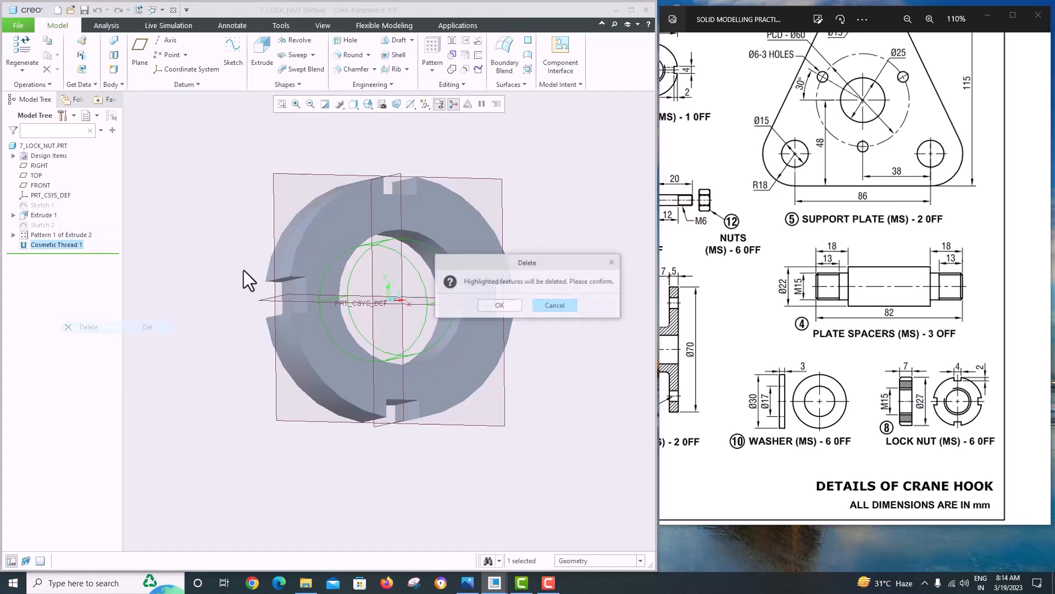
click(495, 306)
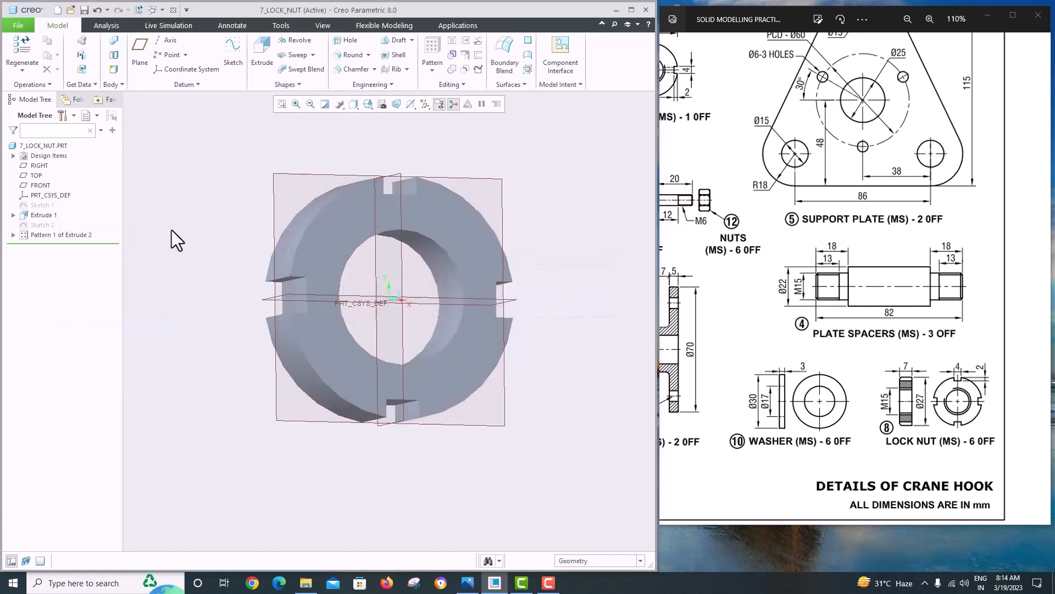
- Add a standard ISO M16x1 cosmetic thread, 7 mm deep, to the bore surface, starting from the ring's flat front face
click(392, 84)
click(384, 133)
click(420, 252)
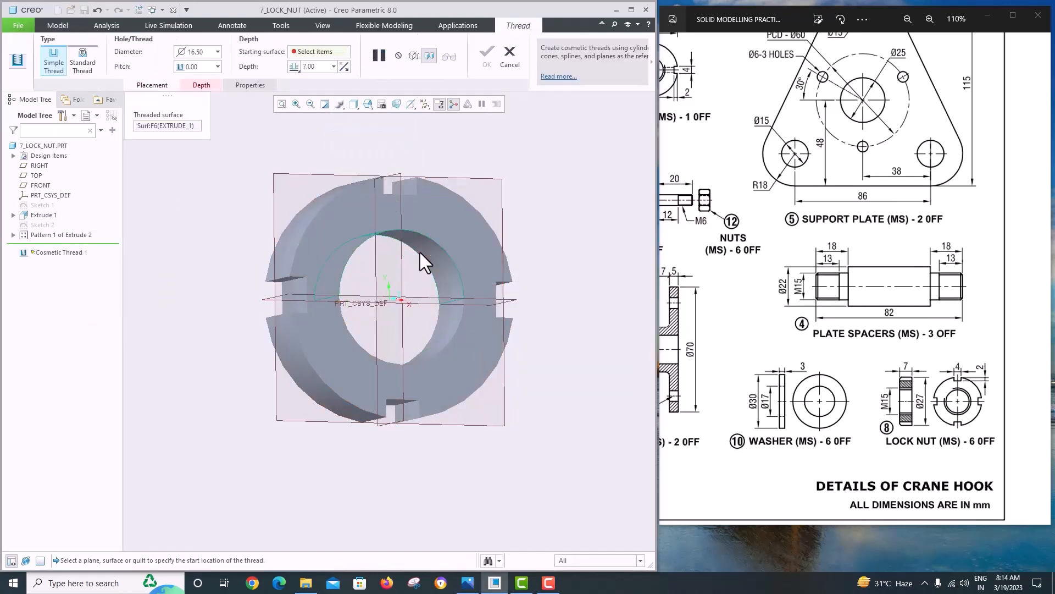
click(202, 90)
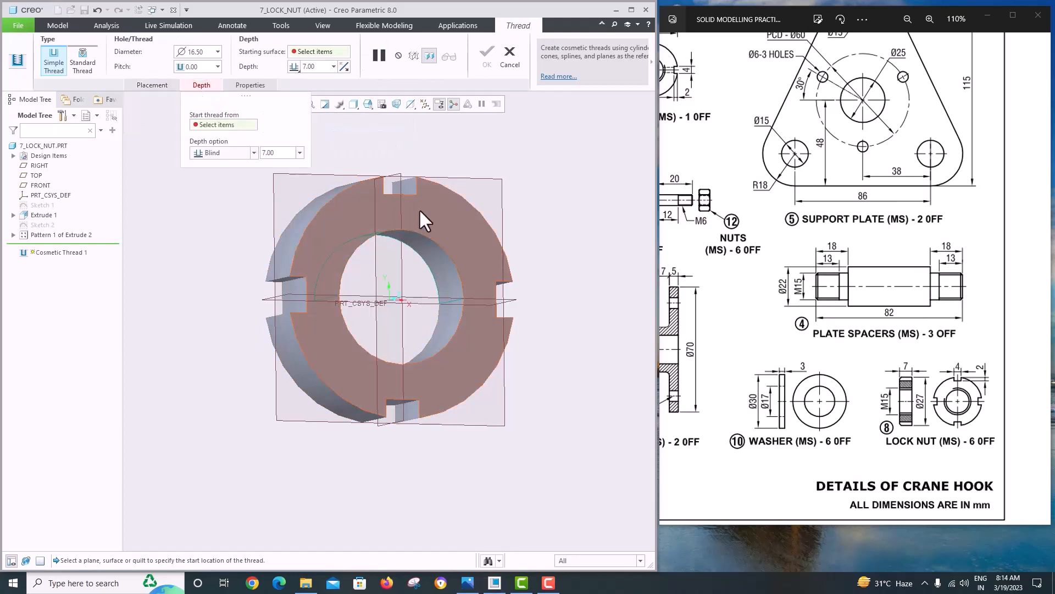
click(419, 210)
click(83, 63)
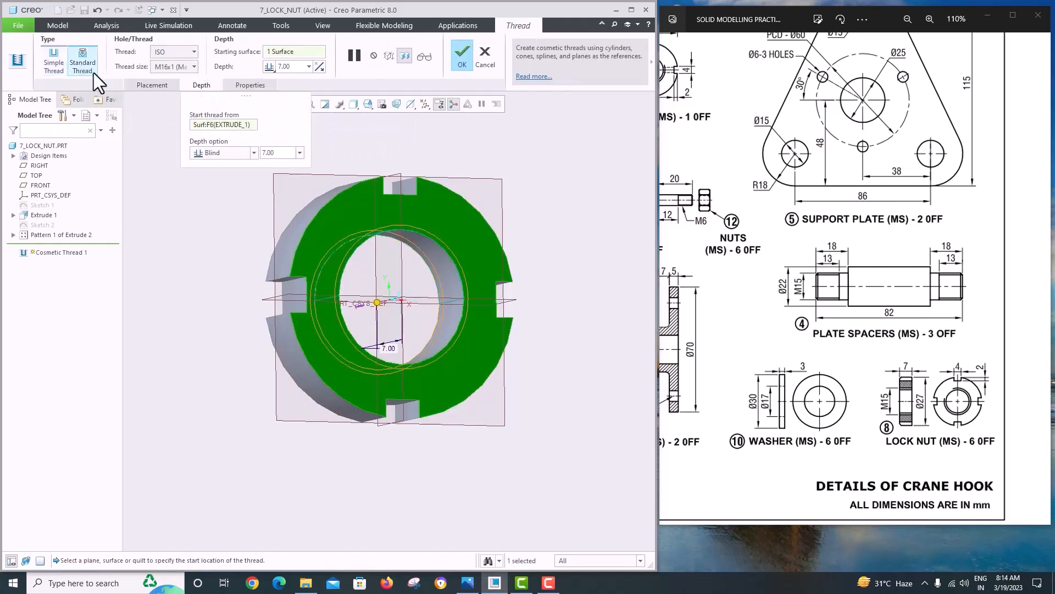
click(464, 57)
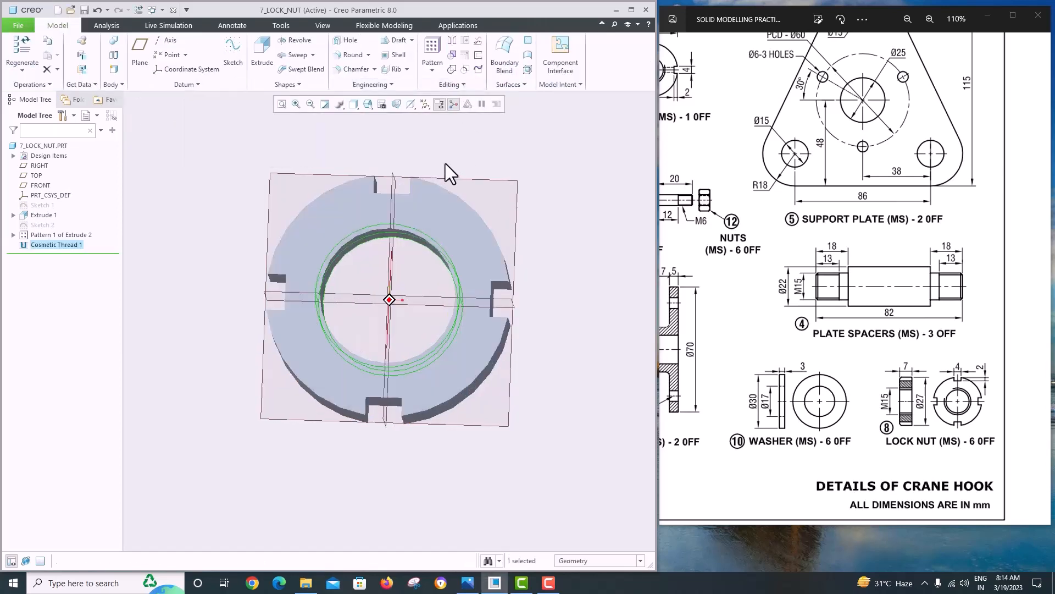
- Save a copy of the rethreaded nut over the existing 8_lock_nut.prt in the crane_hook folder
click(17, 25)
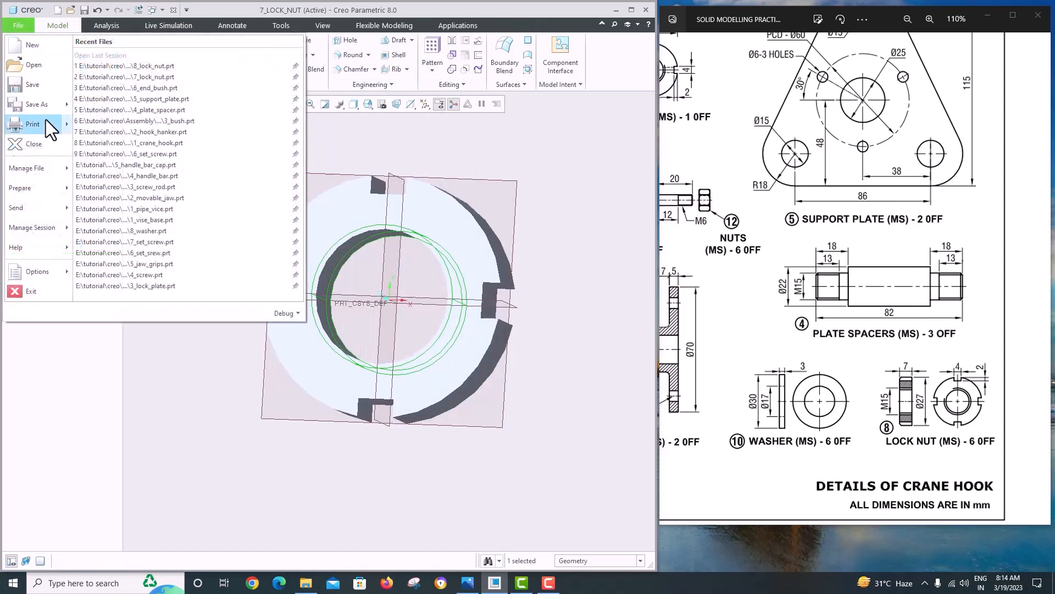
mouse_move(48, 107)
click(127, 61)
click(268, 215)
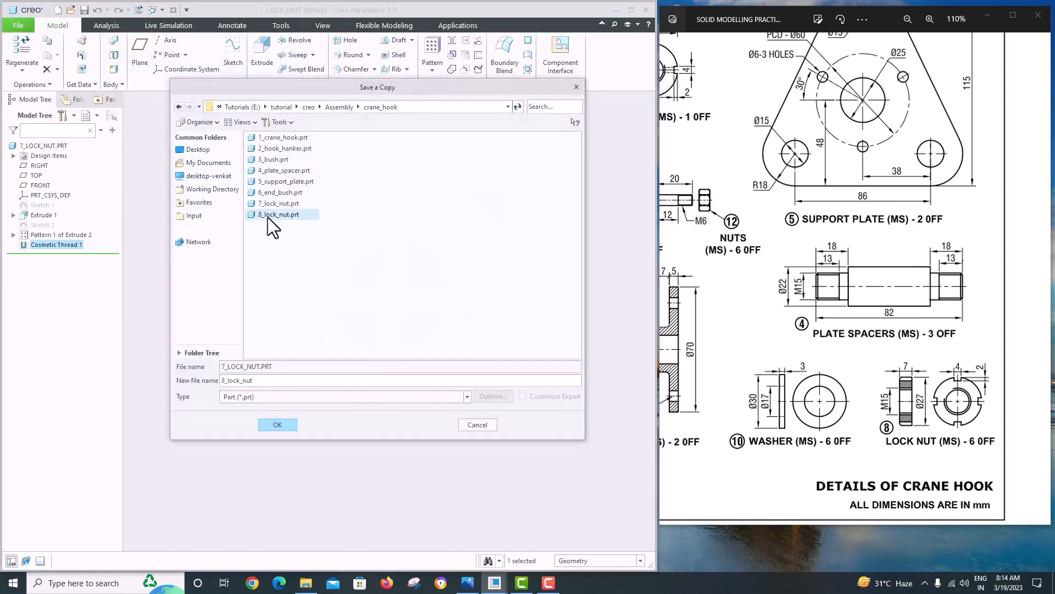
click(279, 418)
click(566, 309)
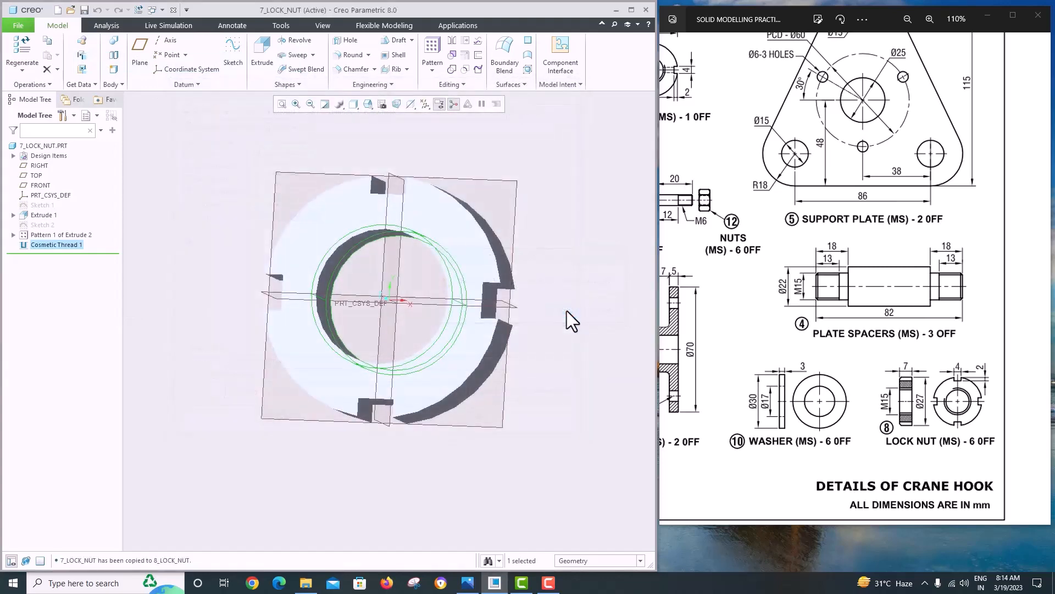
- Edit the nut's base ring sketch, setting the outer diameter to 30 mm and the bore diameter to 16 mm
scroll(802, 299, down, 5)
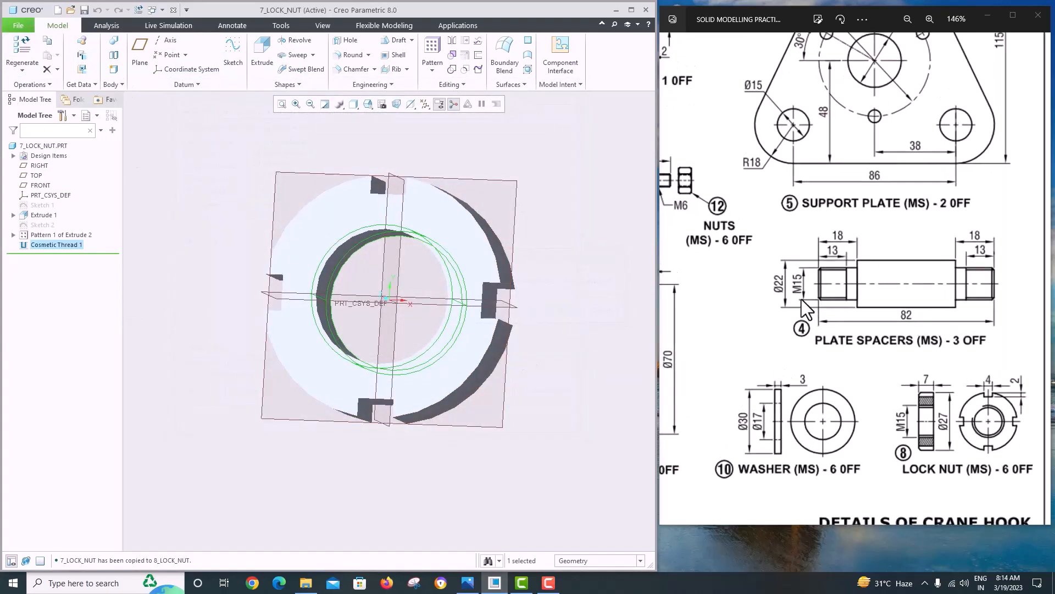
scroll(796, 283, up, 2)
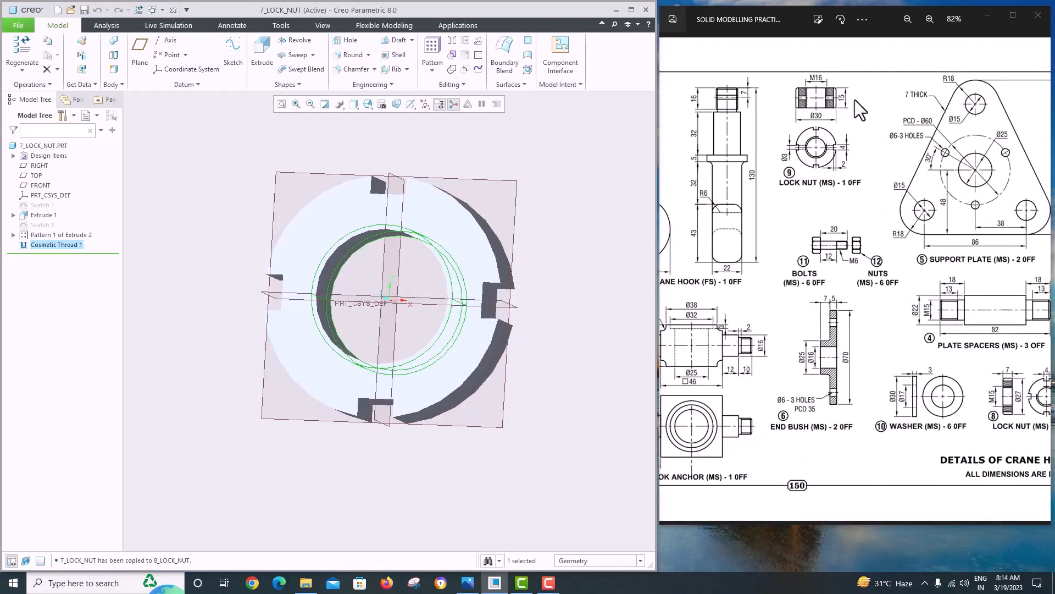
click(42, 203)
click(67, 137)
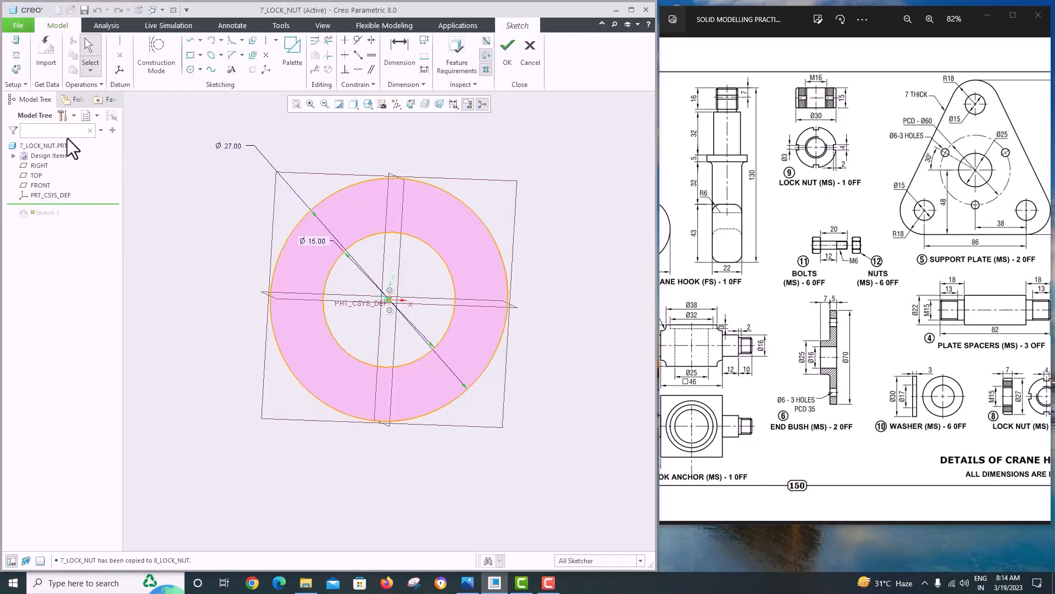
click(411, 104)
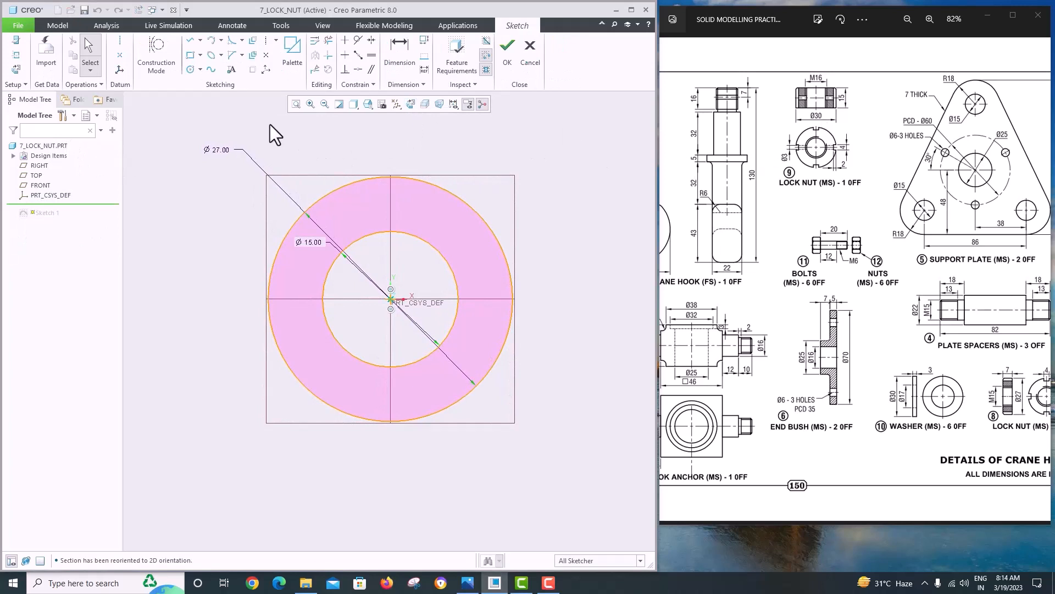
double_click(219, 148)
text(30)
key(Return)
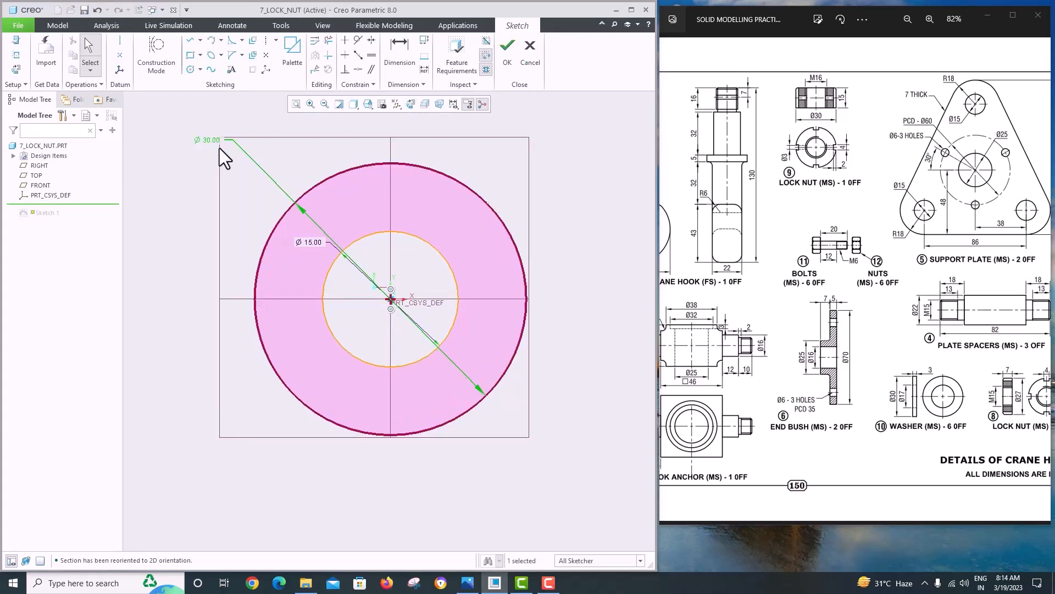
double_click(315, 243)
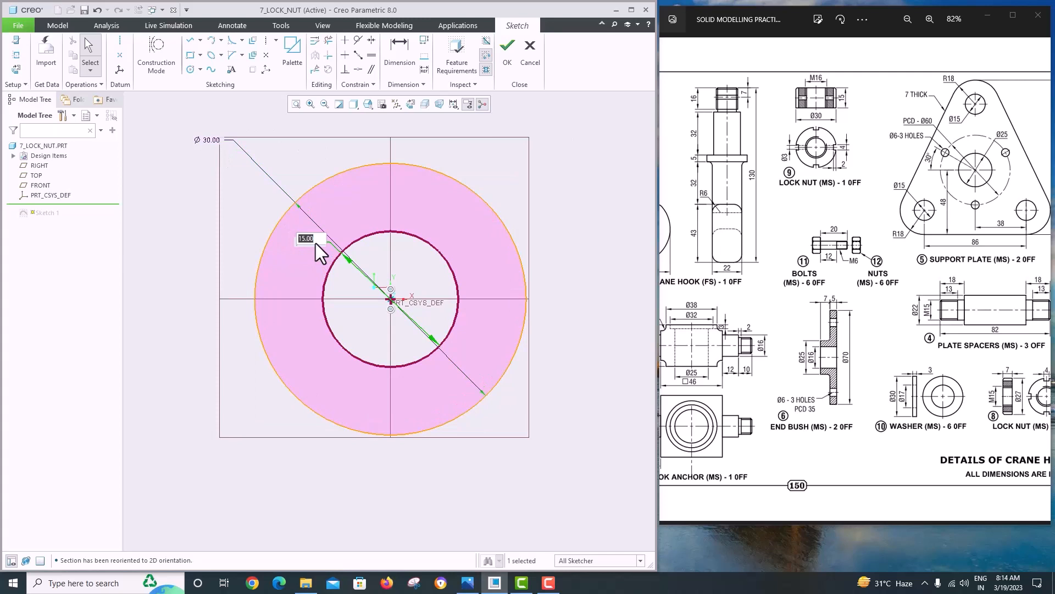
text(16)
key(Return)
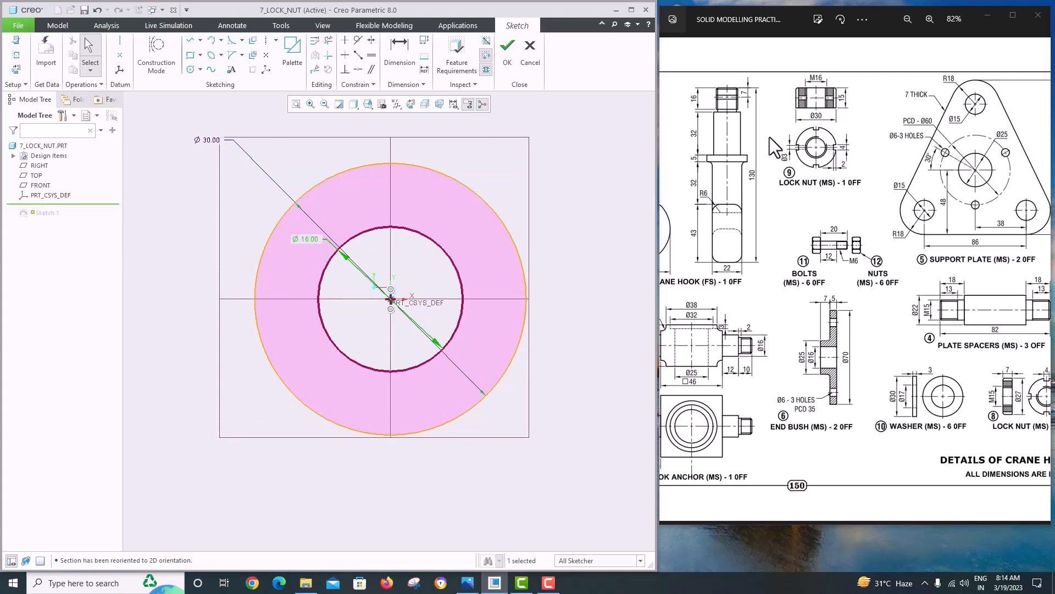
click(507, 58)
- Redefine the ring's base extrusion with a depth of 15 mm
click(44, 215)
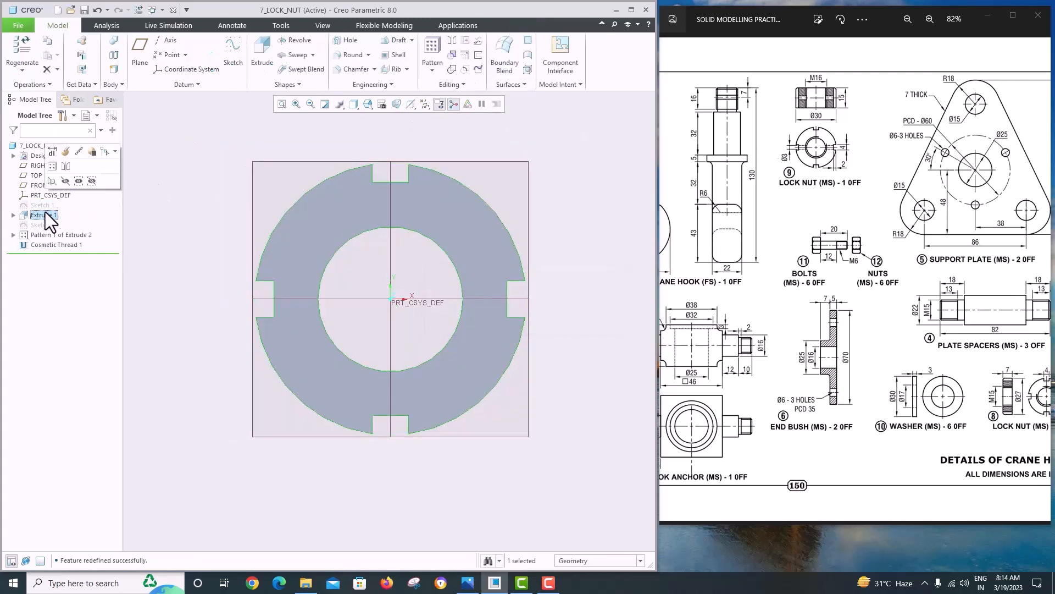
click(66, 151)
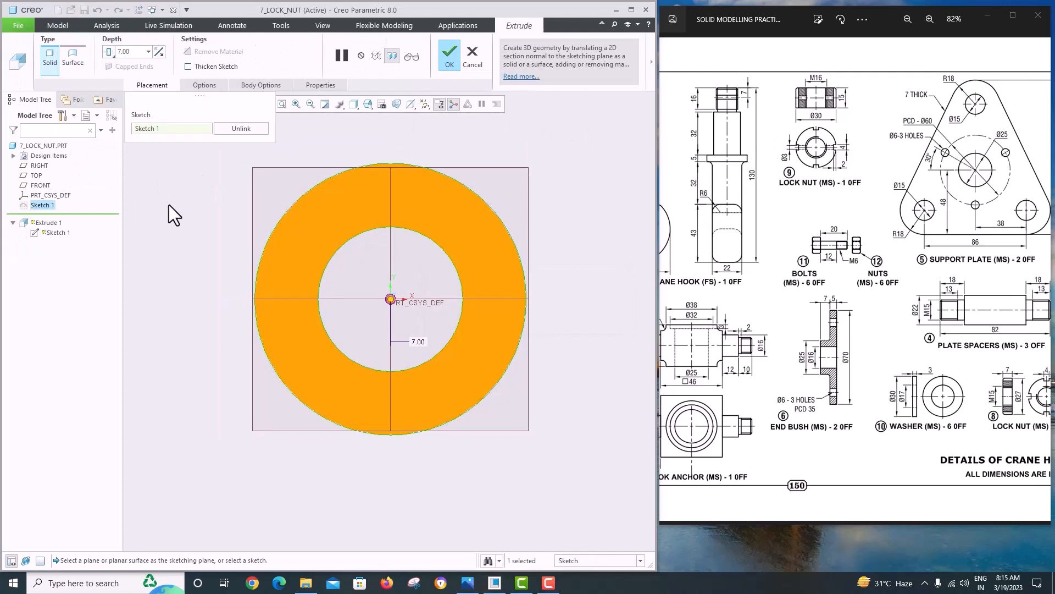
double_click(141, 54)
text(15)
key(Return)
click(444, 56)
middle_drag(435, 241, 407, 287)
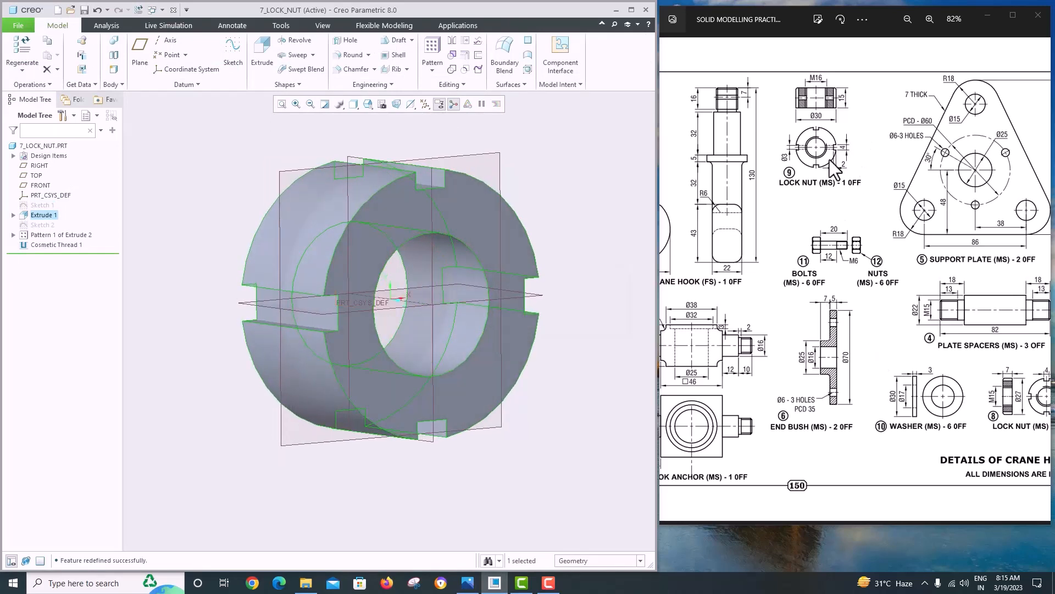
- Delete the old cosmetic thread from the resized nut's bore
click(41, 247)
right_click(41, 247)
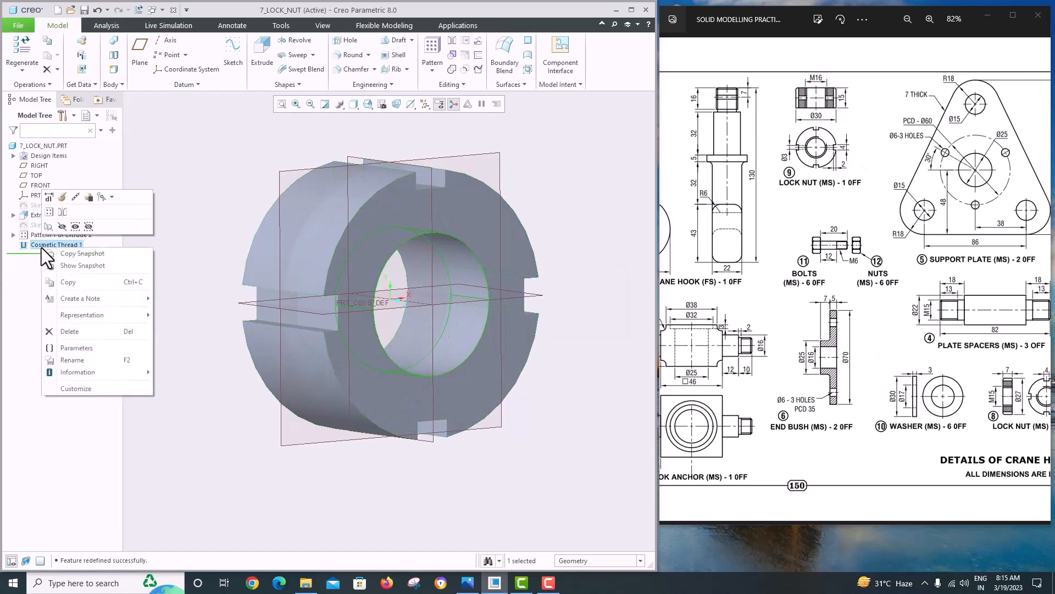
click(75, 330)
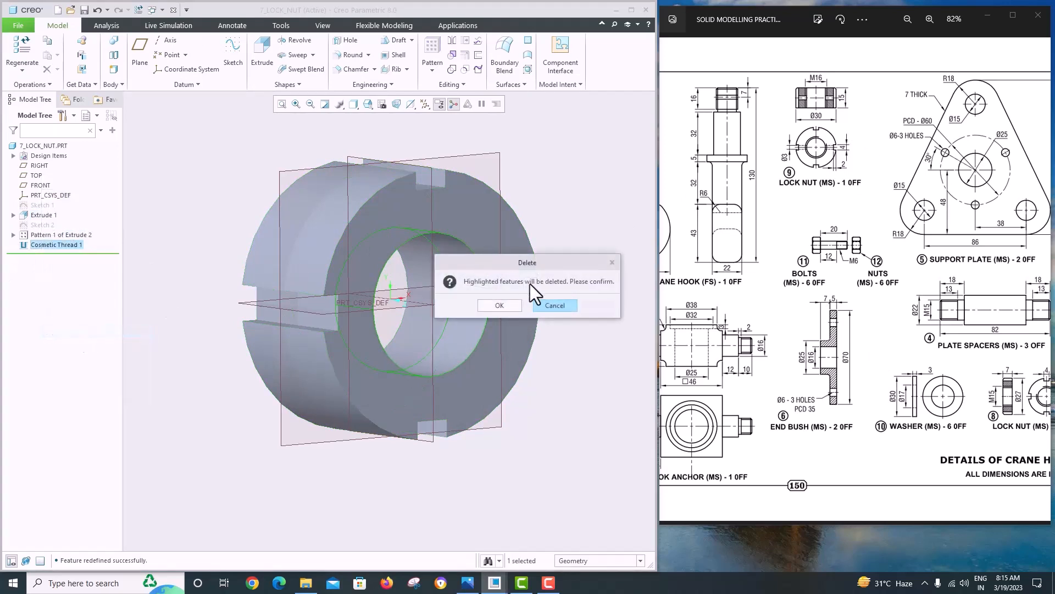
click(513, 307)
- Add a standard ISO M18x2 cosmetic thread, 15 mm deep, to the bore surface, starting from the ring's flat front face
click(375, 85)
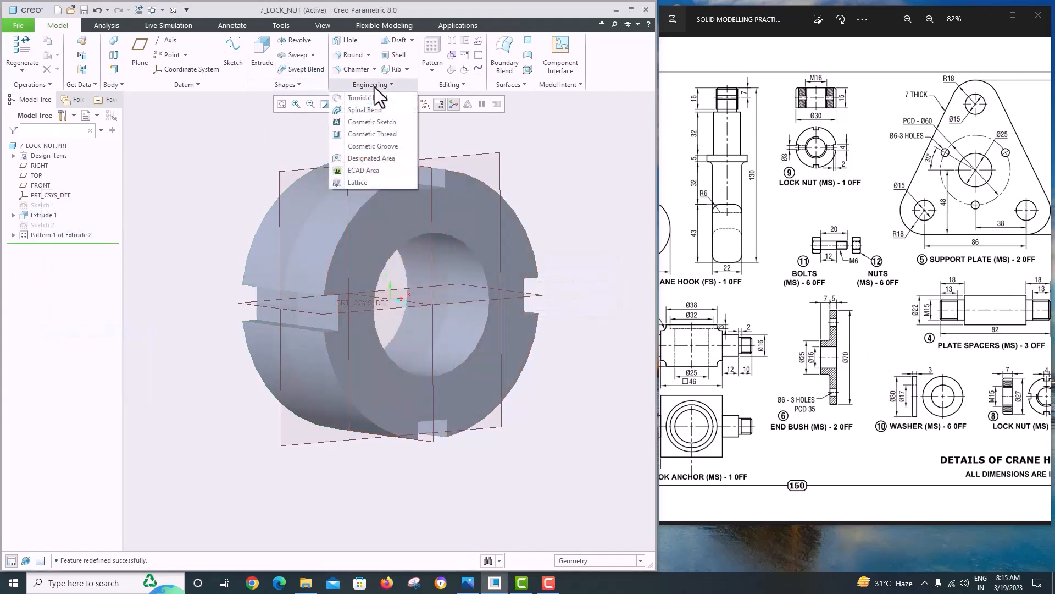
click(372, 134)
click(450, 244)
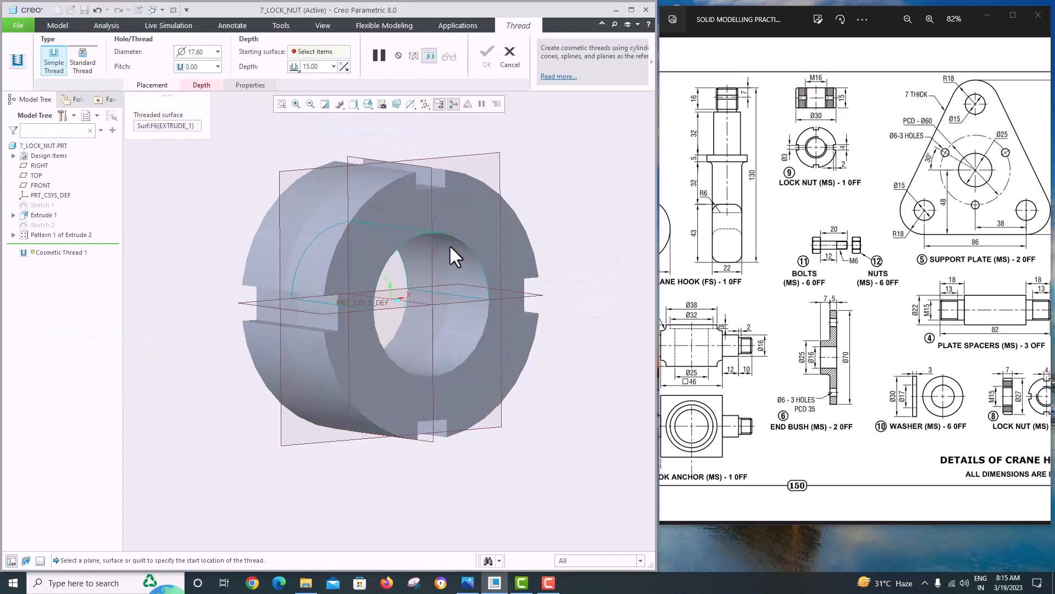
click(201, 85)
click(473, 204)
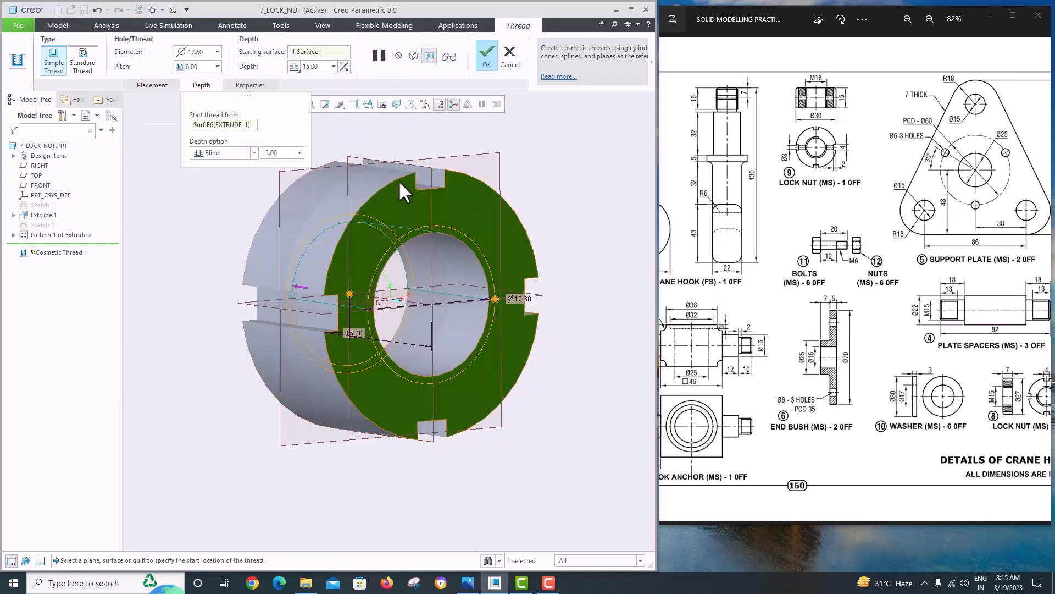
click(87, 57)
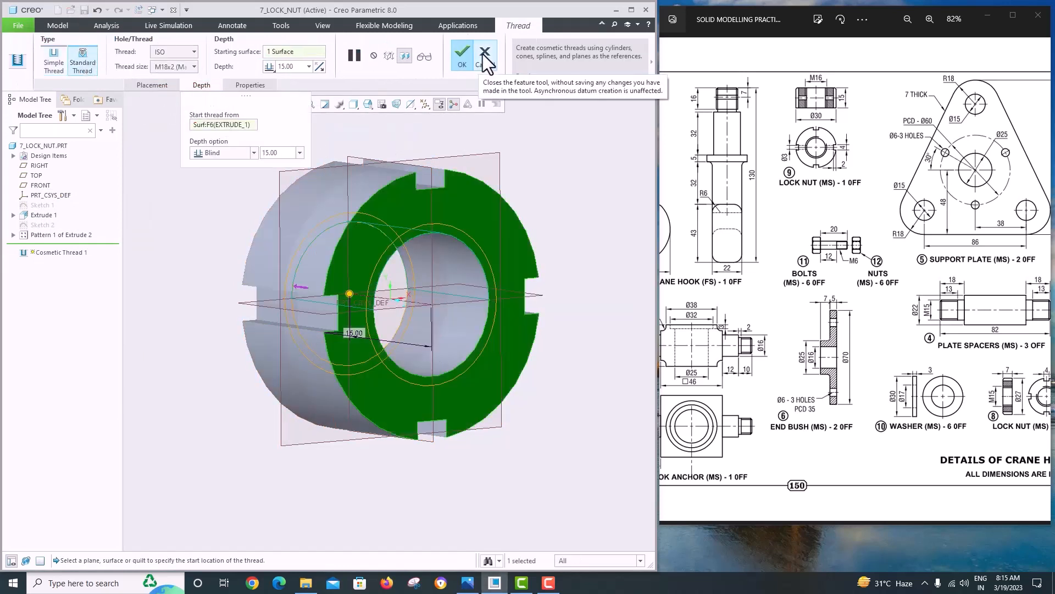
click(461, 55)
middle_drag(509, 171, 474, 166)
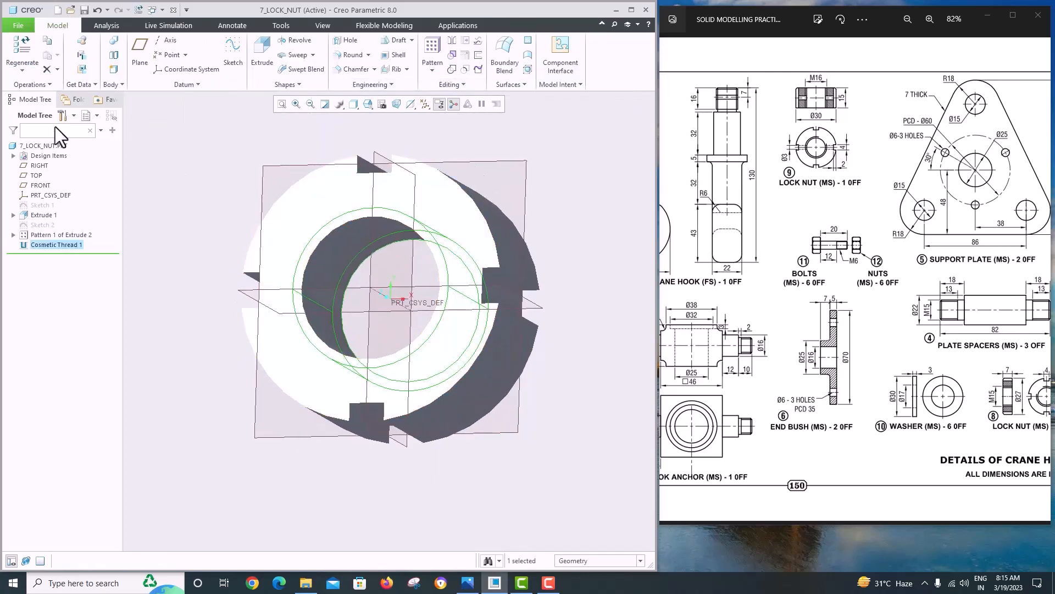
- Save a copy of the nut as 9_lock_nut in the crane_hook folder
click(18, 29)
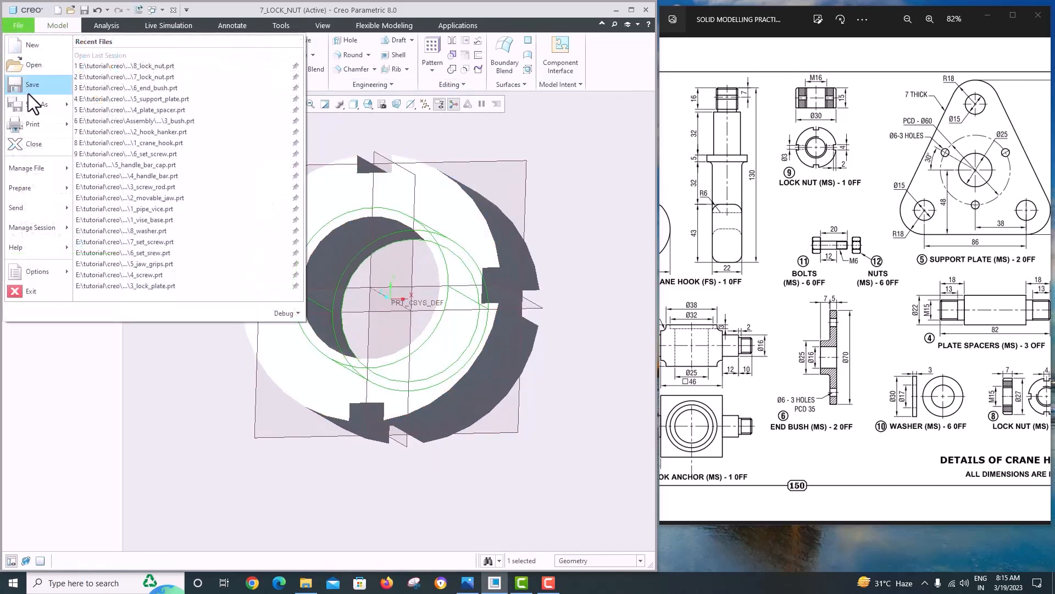
mouse_move(42, 114)
click(135, 63)
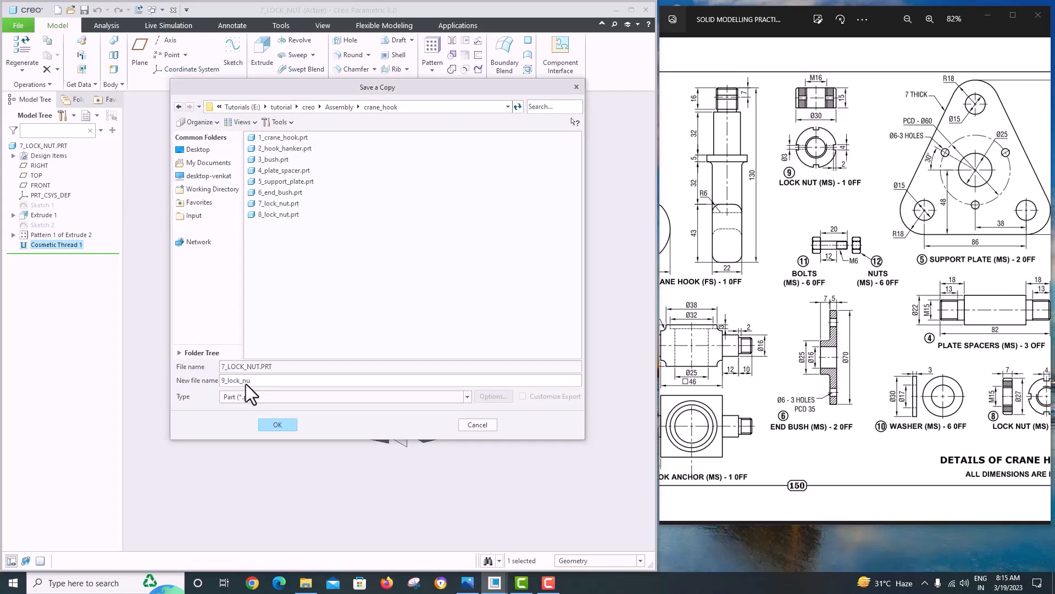
key(Return)
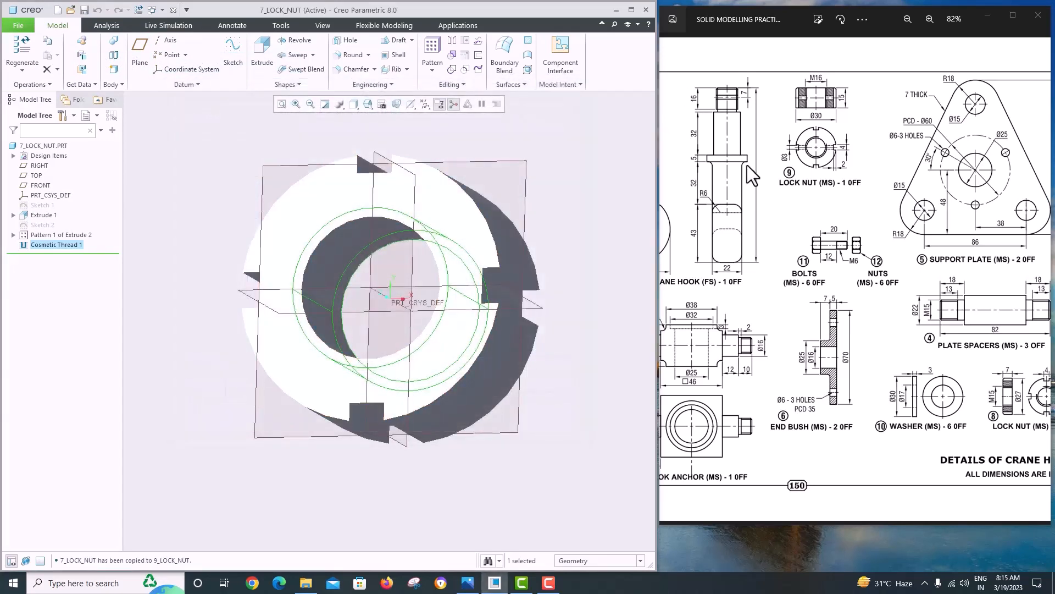
- Close the lock nut and create a new solid part, prt0004, from the mmns_part_solid_abs template instead of the default
ctrl+scroll(794, 229, down, 3)
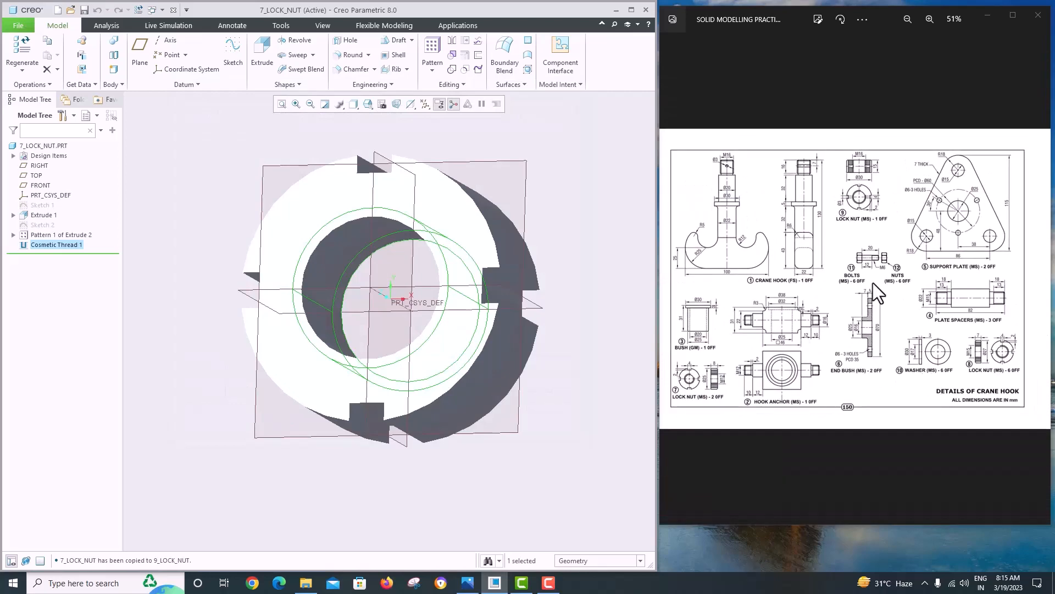
ctrl+scroll(926, 382, up, 2)
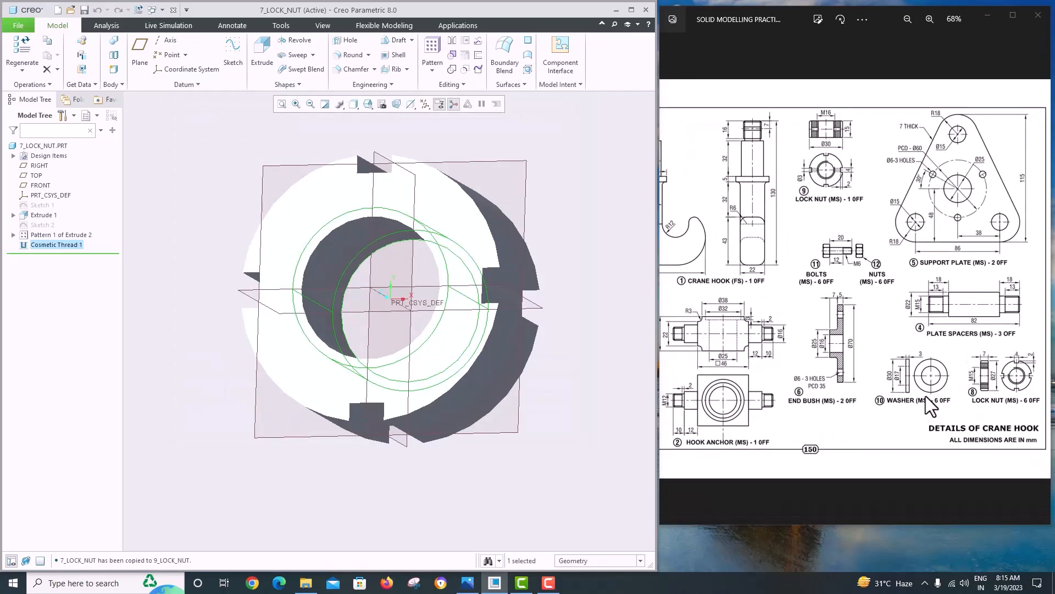
click(18, 26)
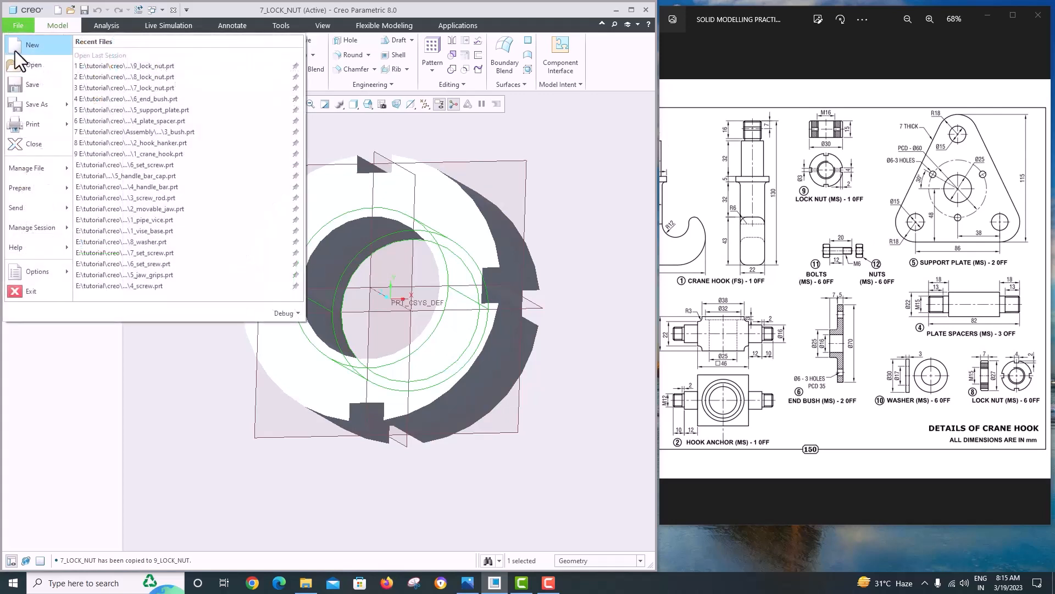
click(36, 145)
click(16, 55)
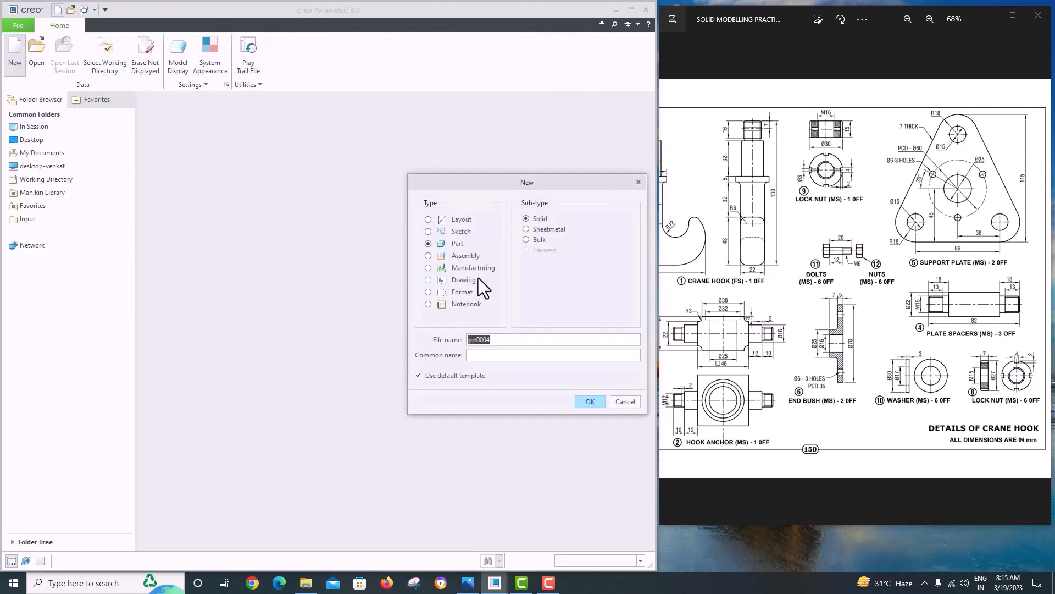
click(440, 375)
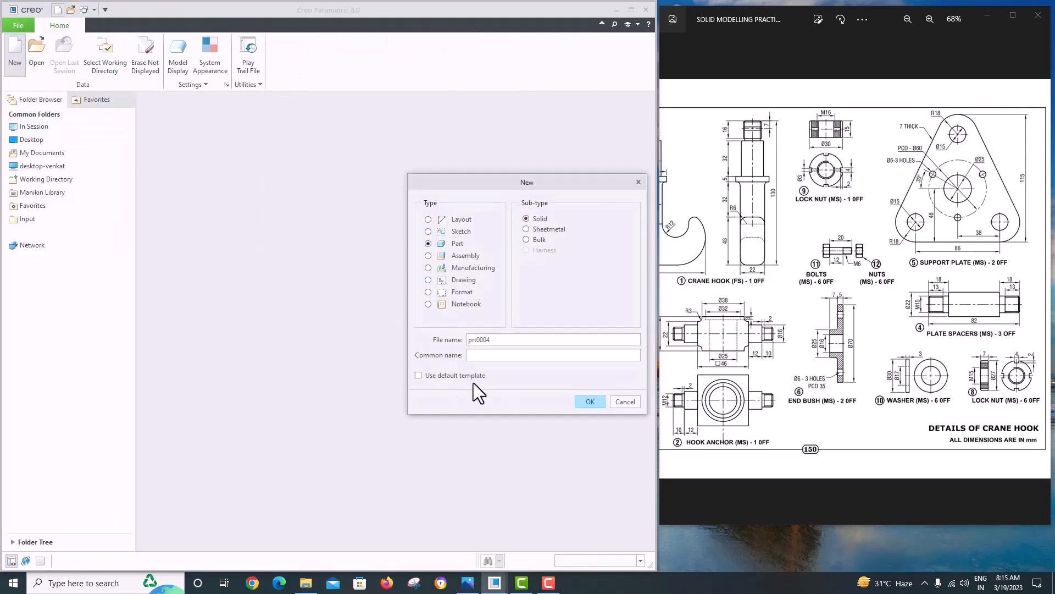
click(578, 402)
scroll(418, 250, down, 3)
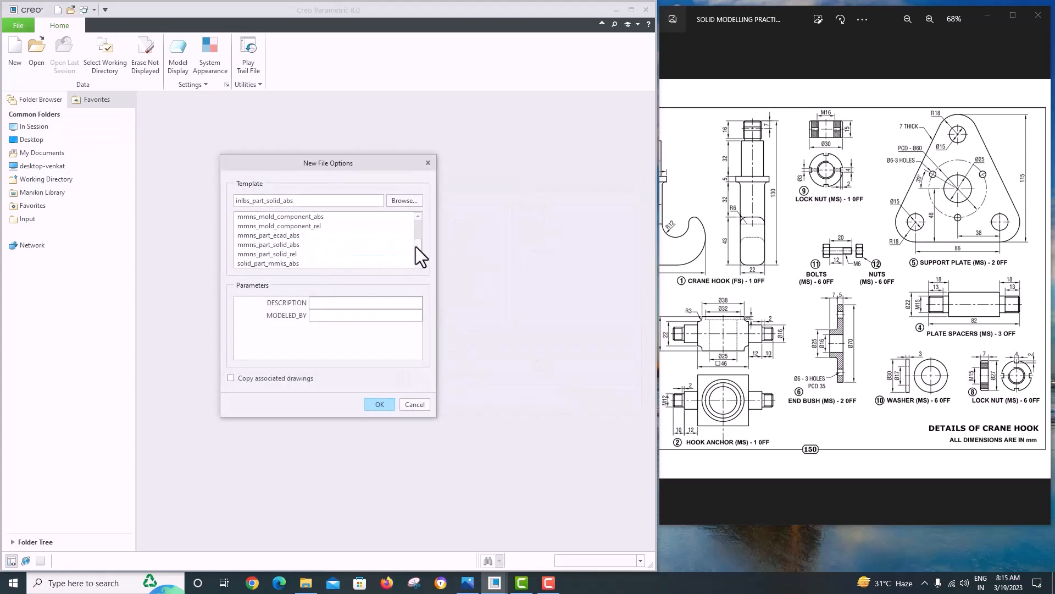
click(324, 247)
click(379, 405)
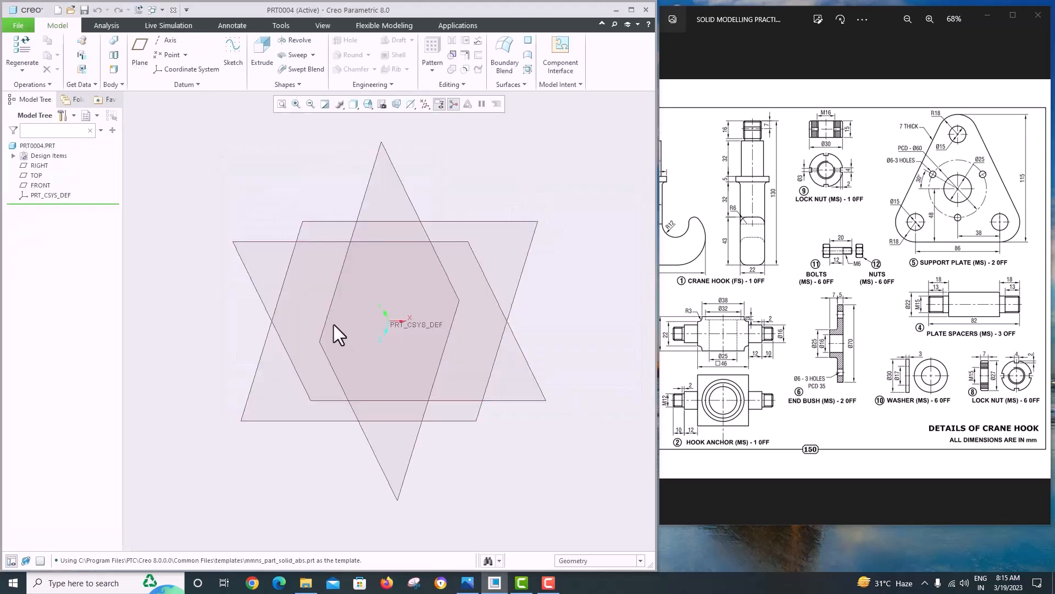
- Sketch two concentric circles about 229 mm and 154 mm in diameter at the origin on the FRONT plane
click(280, 254)
click(240, 61)
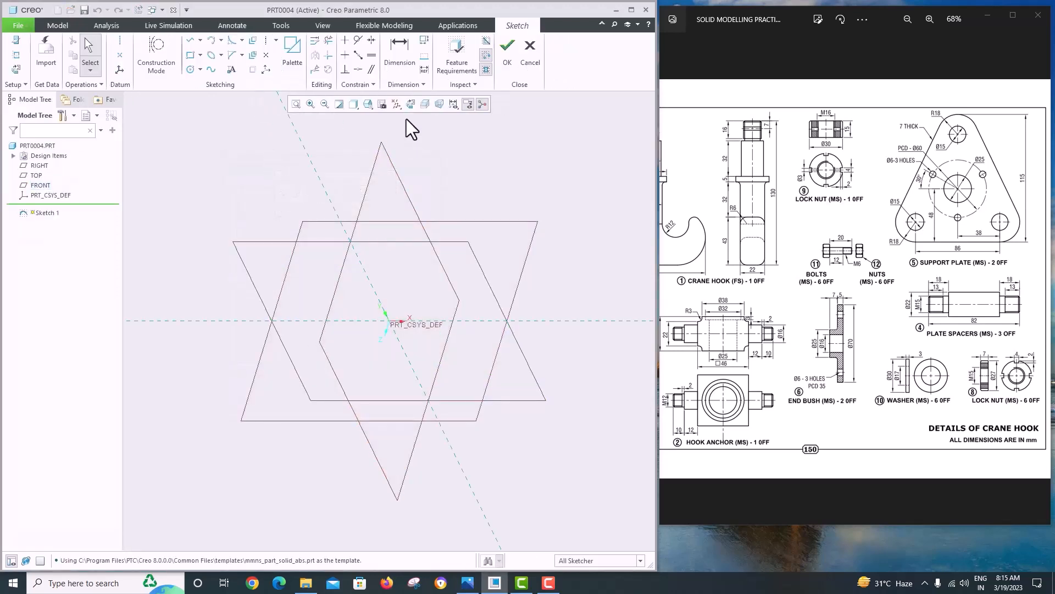
scroll(921, 387, up, 2)
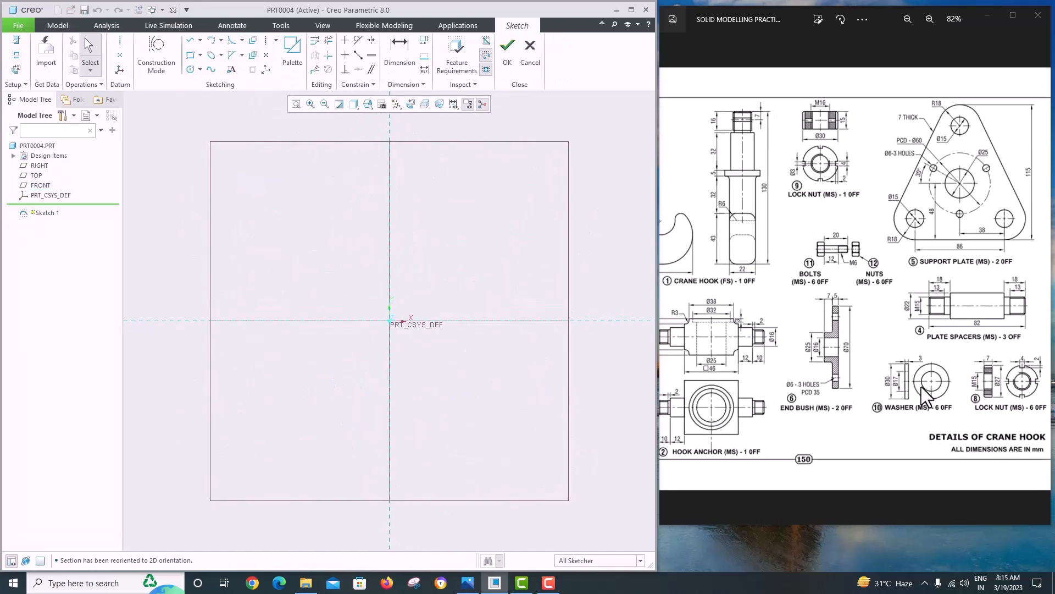
click(190, 70)
click(389, 321)
click(339, 258)
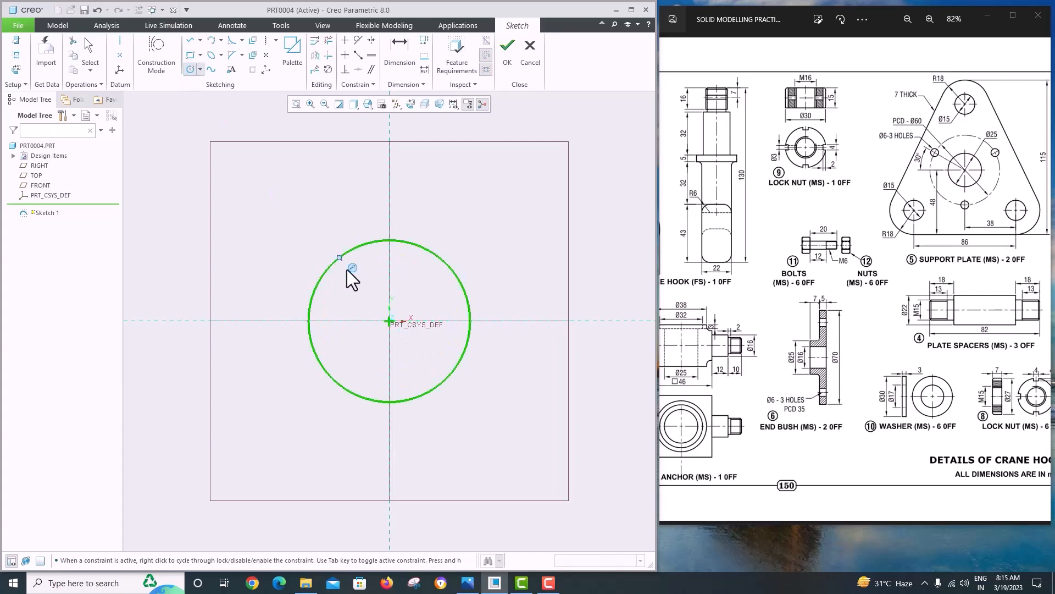
click(388, 322)
click(354, 282)
middle_click(388, 217)
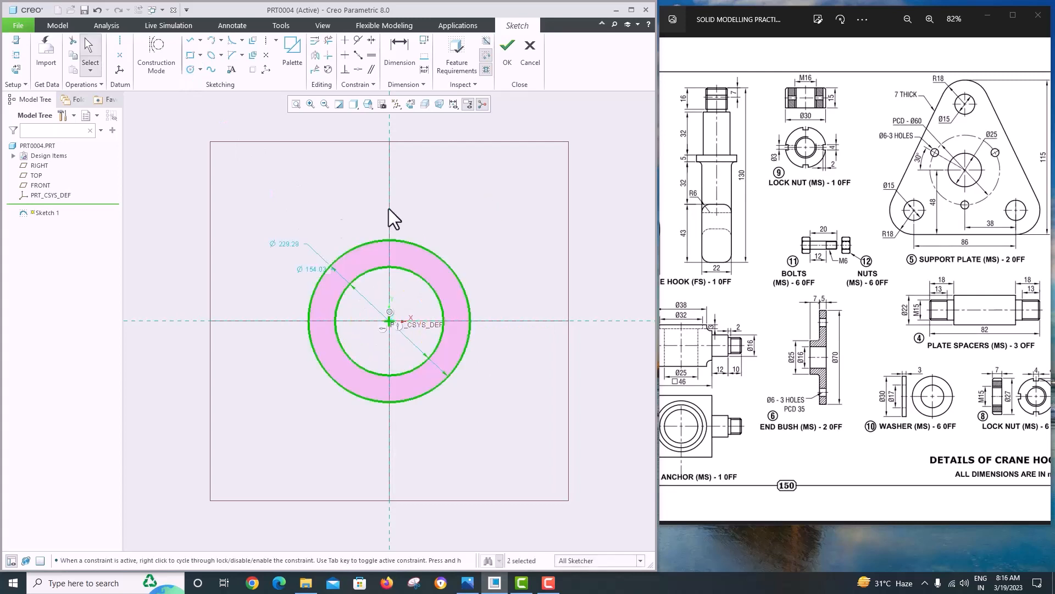
- Set the outer circle's diameter to 30 mm and the inner circle's diameter to 17 mm
double_click(291, 245)
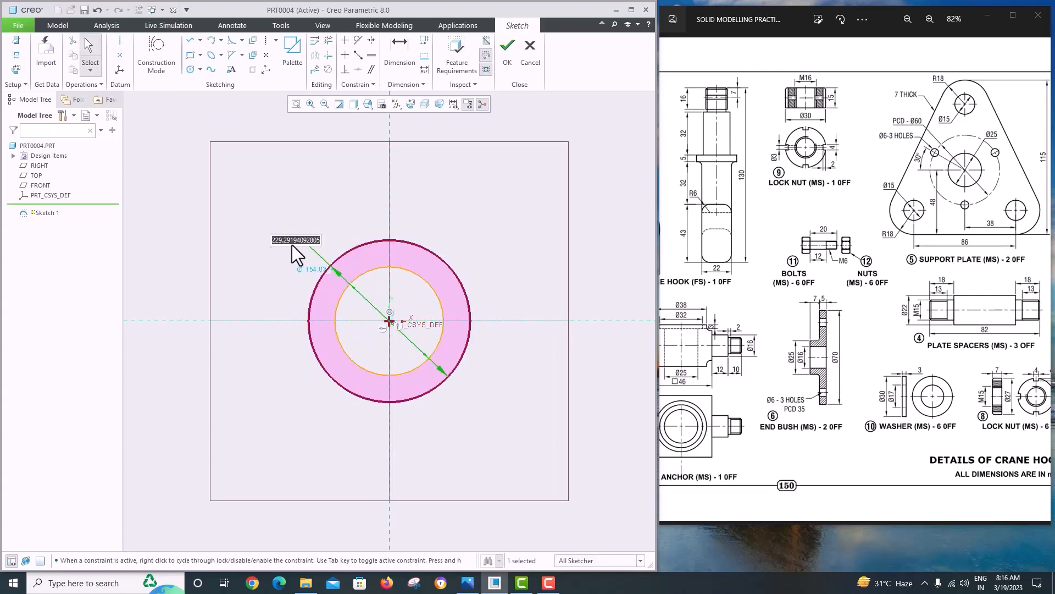
text(30)
key(Return)
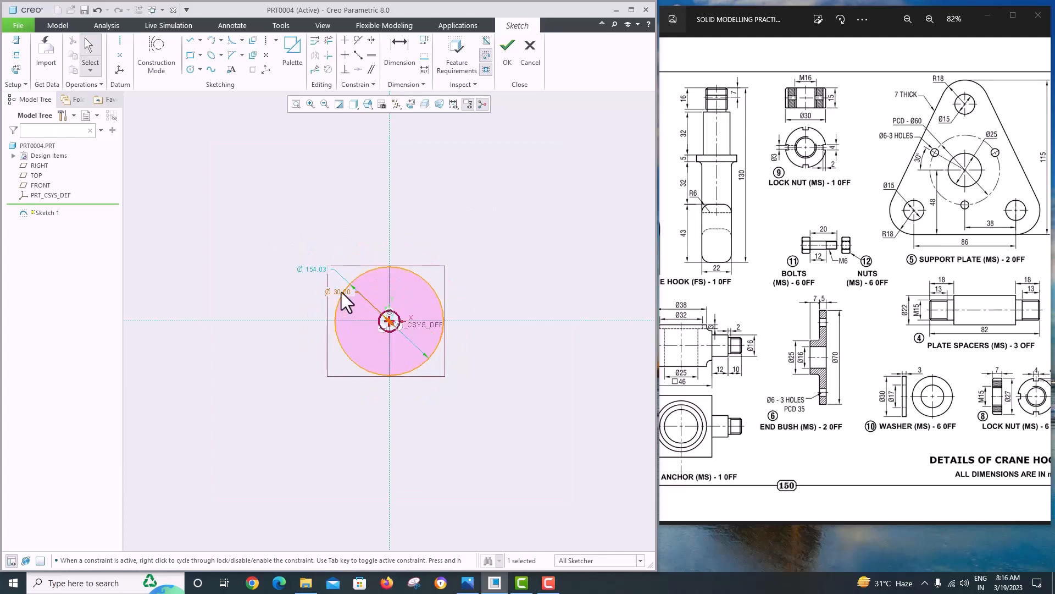
double_click(310, 268)
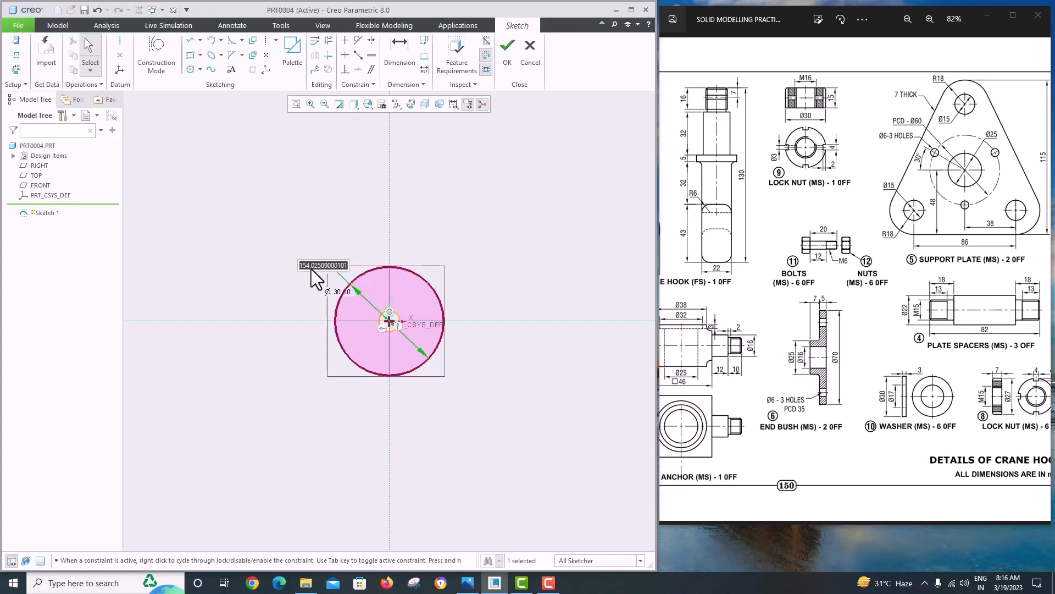
text(17)
key(Return)
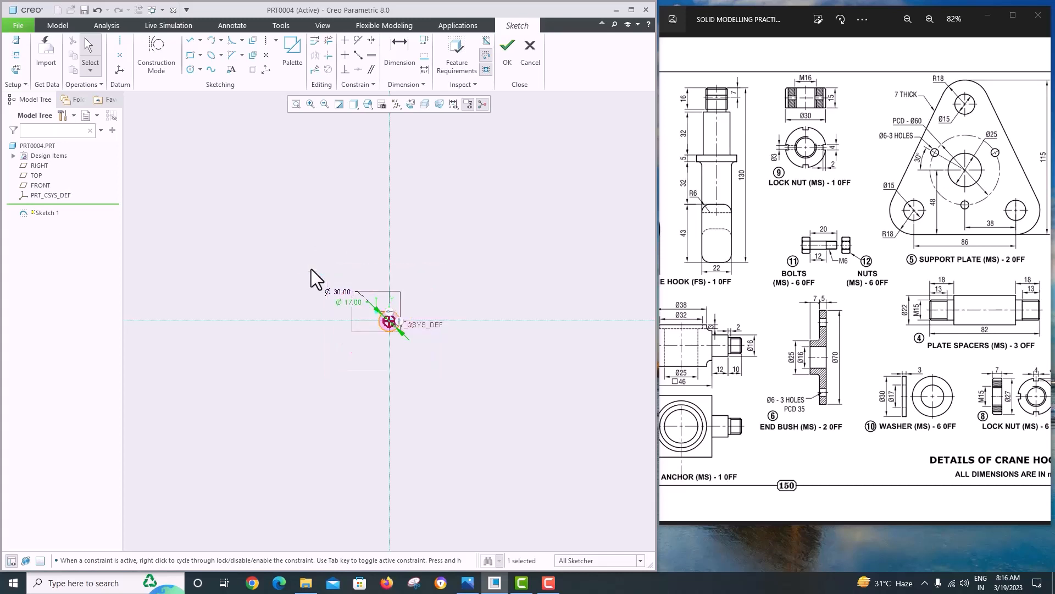
- Finish the washer sketch and extrude the ring to a depth of 3 mm, symmetric about the FRONT plane
click(298, 100)
click(503, 63)
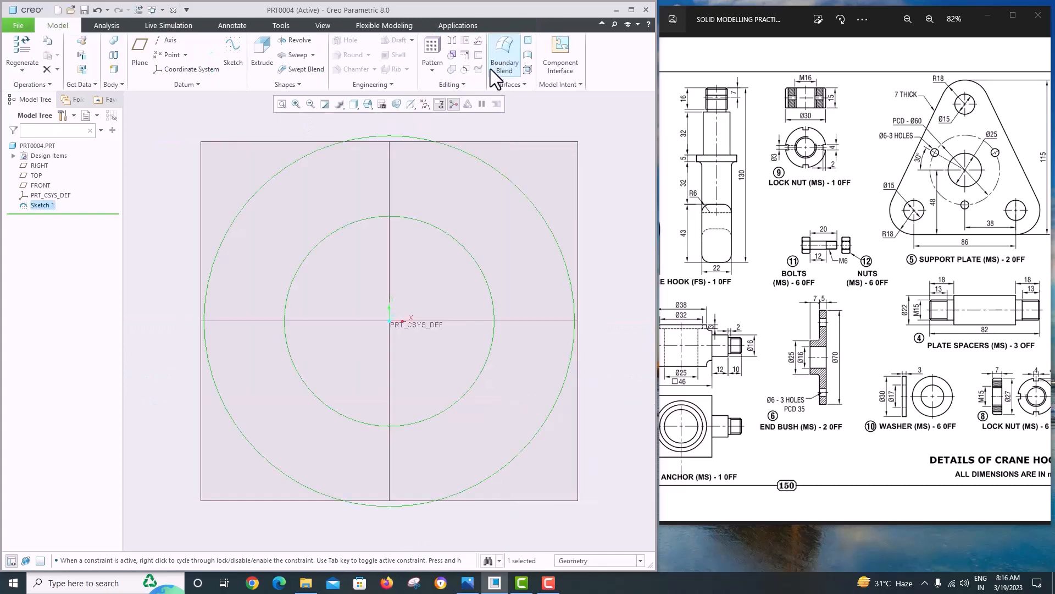
click(267, 56)
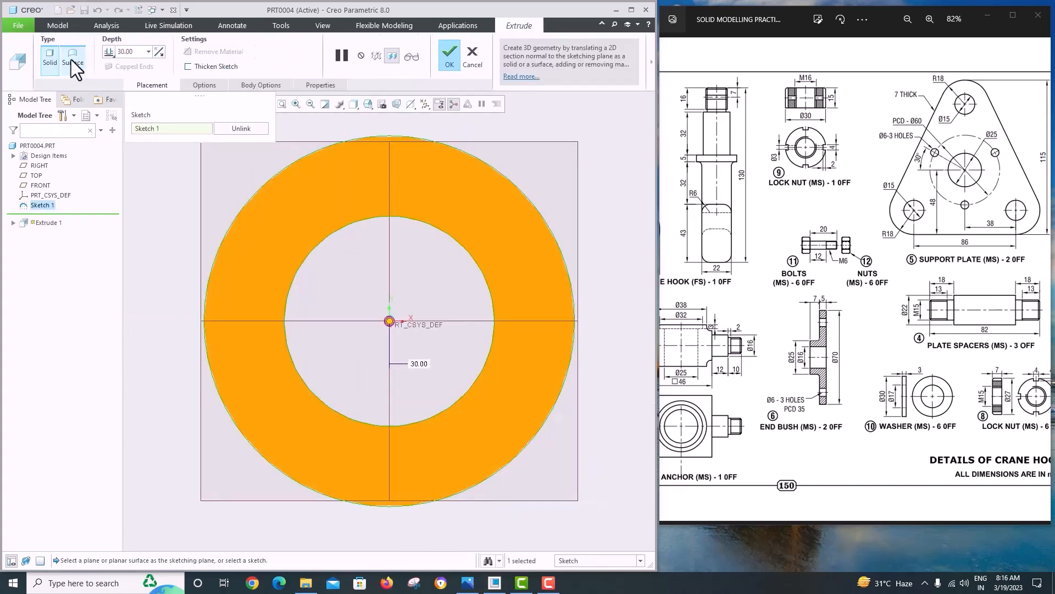
click(113, 52)
click(117, 76)
text(3)
key(Return)
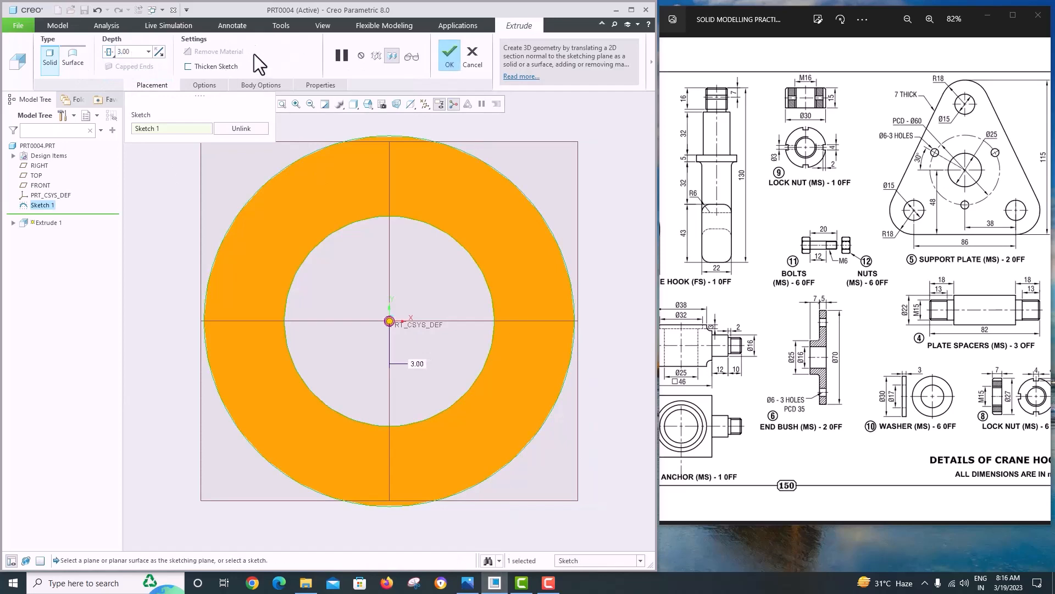
click(448, 58)
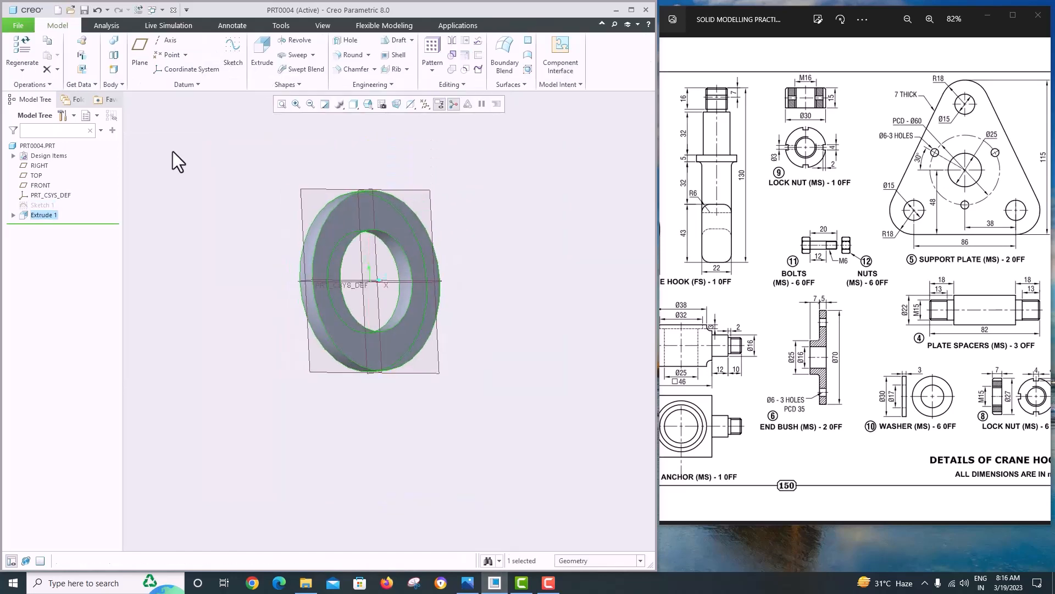
- Save a copy of the washer as 10_washer in the crane_hook folder
click(20, 27)
mouse_move(36, 104)
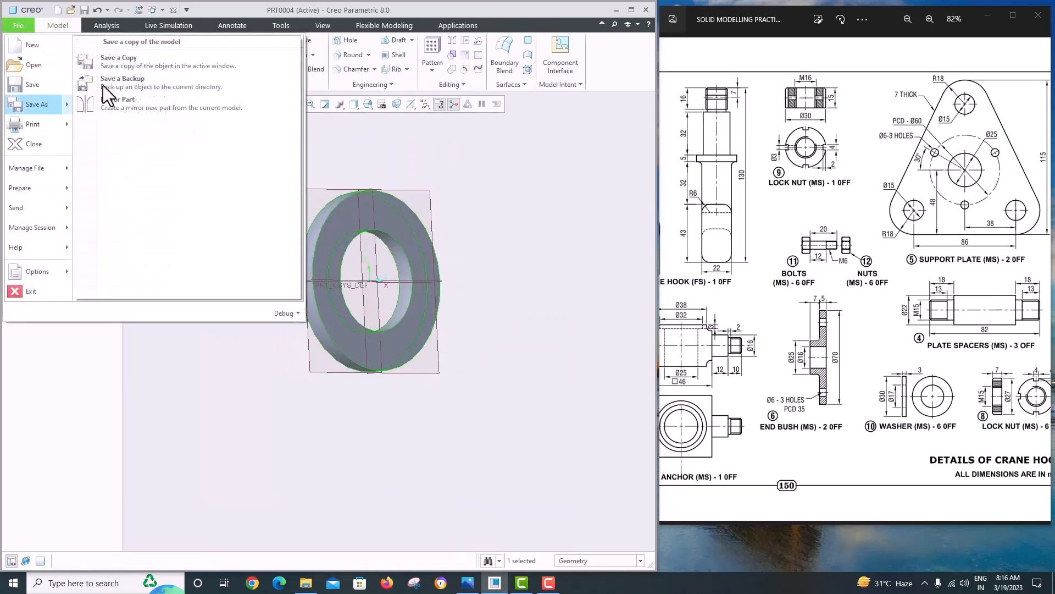
click(119, 58)
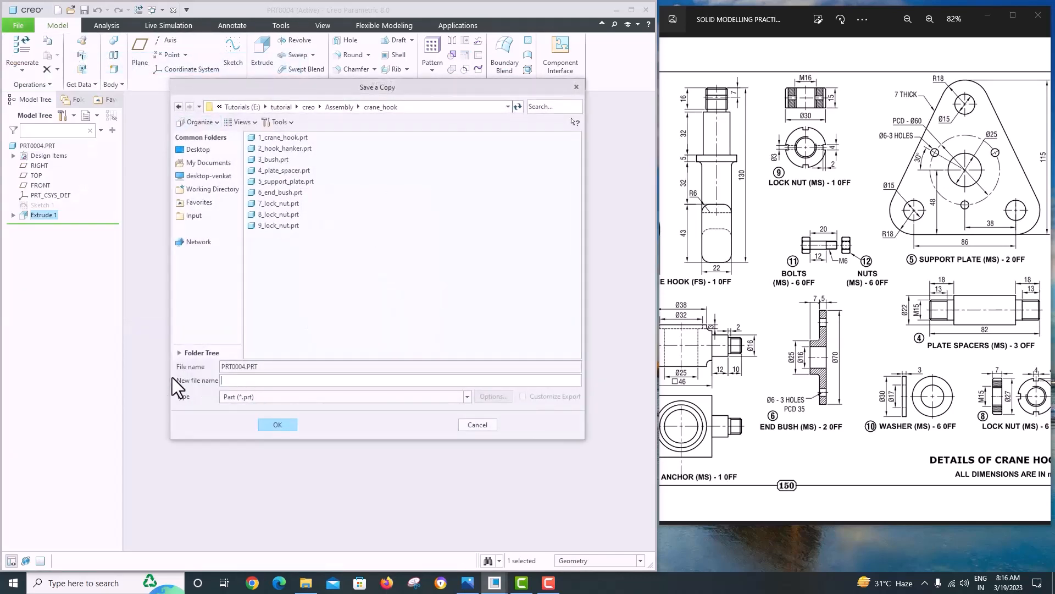
text(10_washer)
key(Return)
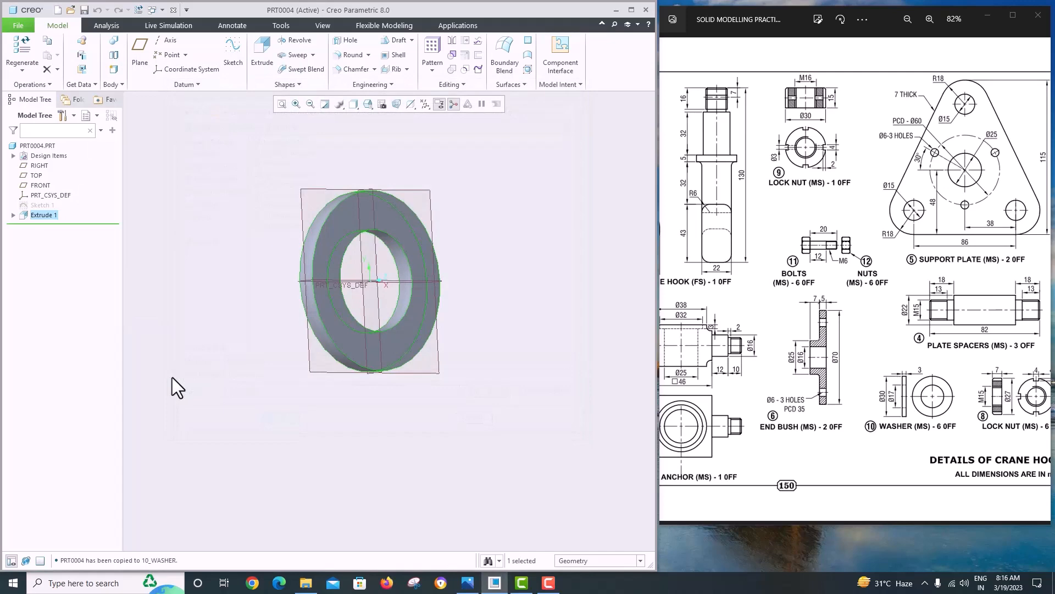
- Examine the bolt and nut details, parts 11 and 12, in the reference drawing
ctrl+scroll(830, 281, down, 3)
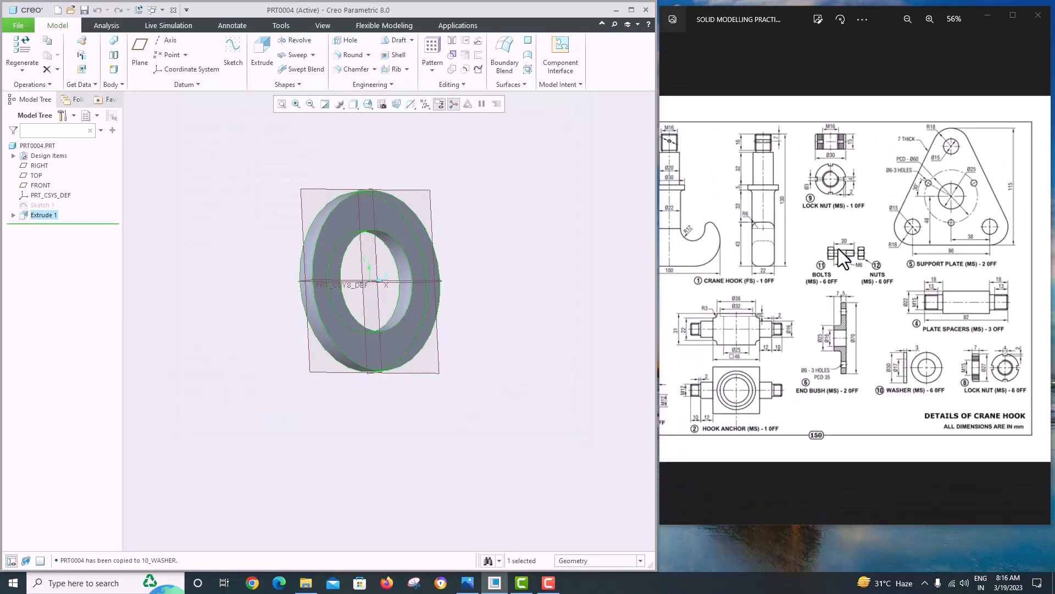
ctrl+scroll(841, 266, down, 1)
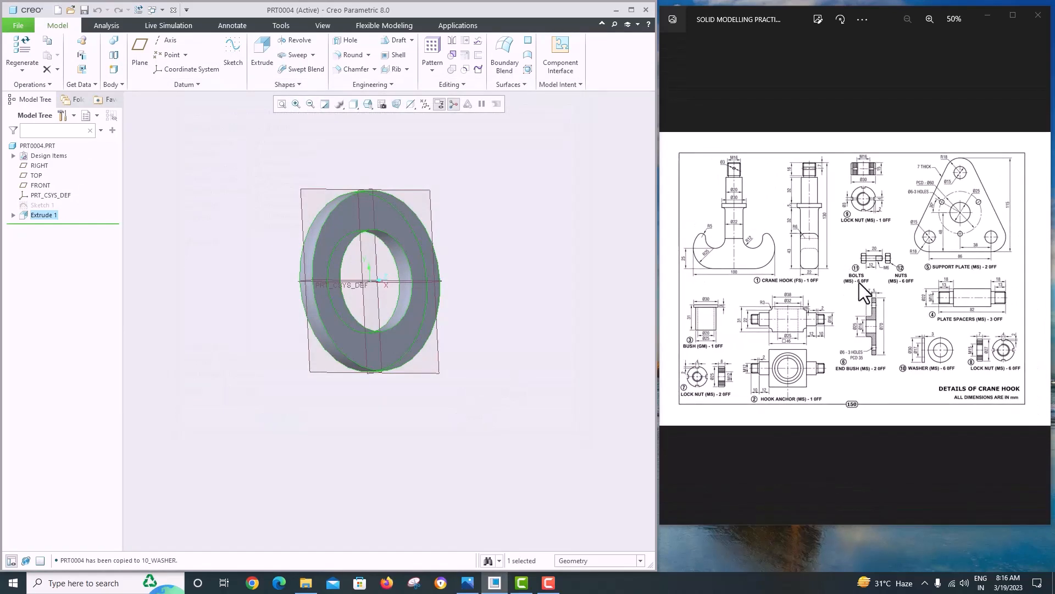
ctrl+scroll(860, 282, up, 2)
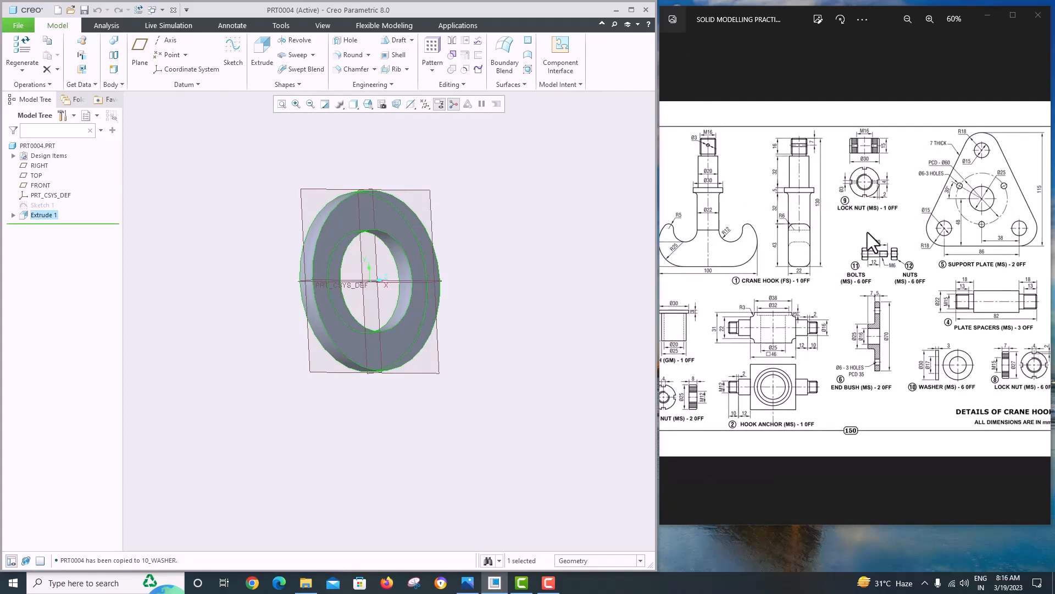
ctrl+scroll(858, 276, up, 2)
ctrl+scroll(880, 274, down, 2)
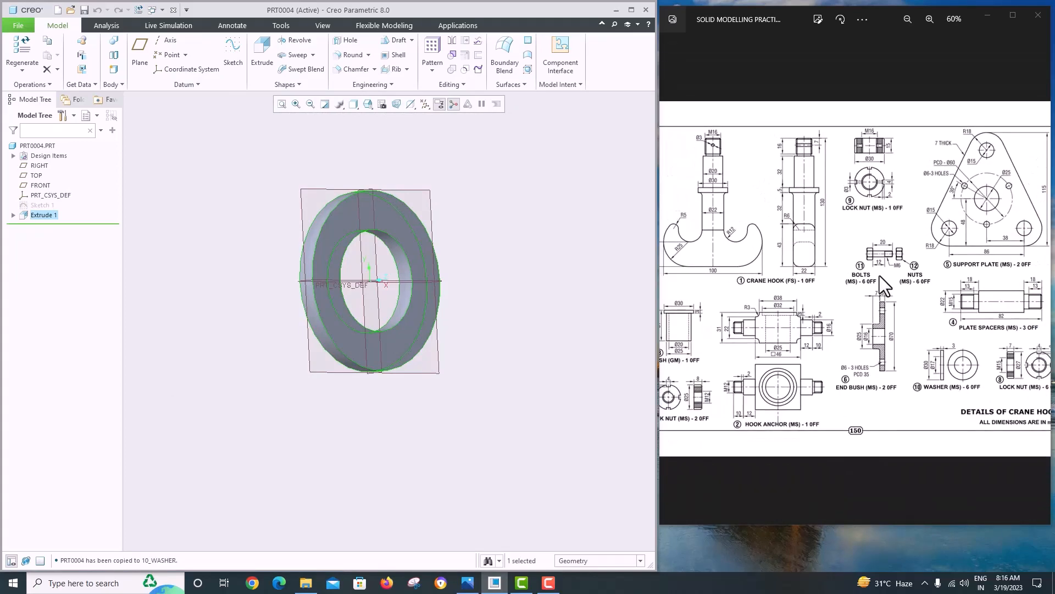